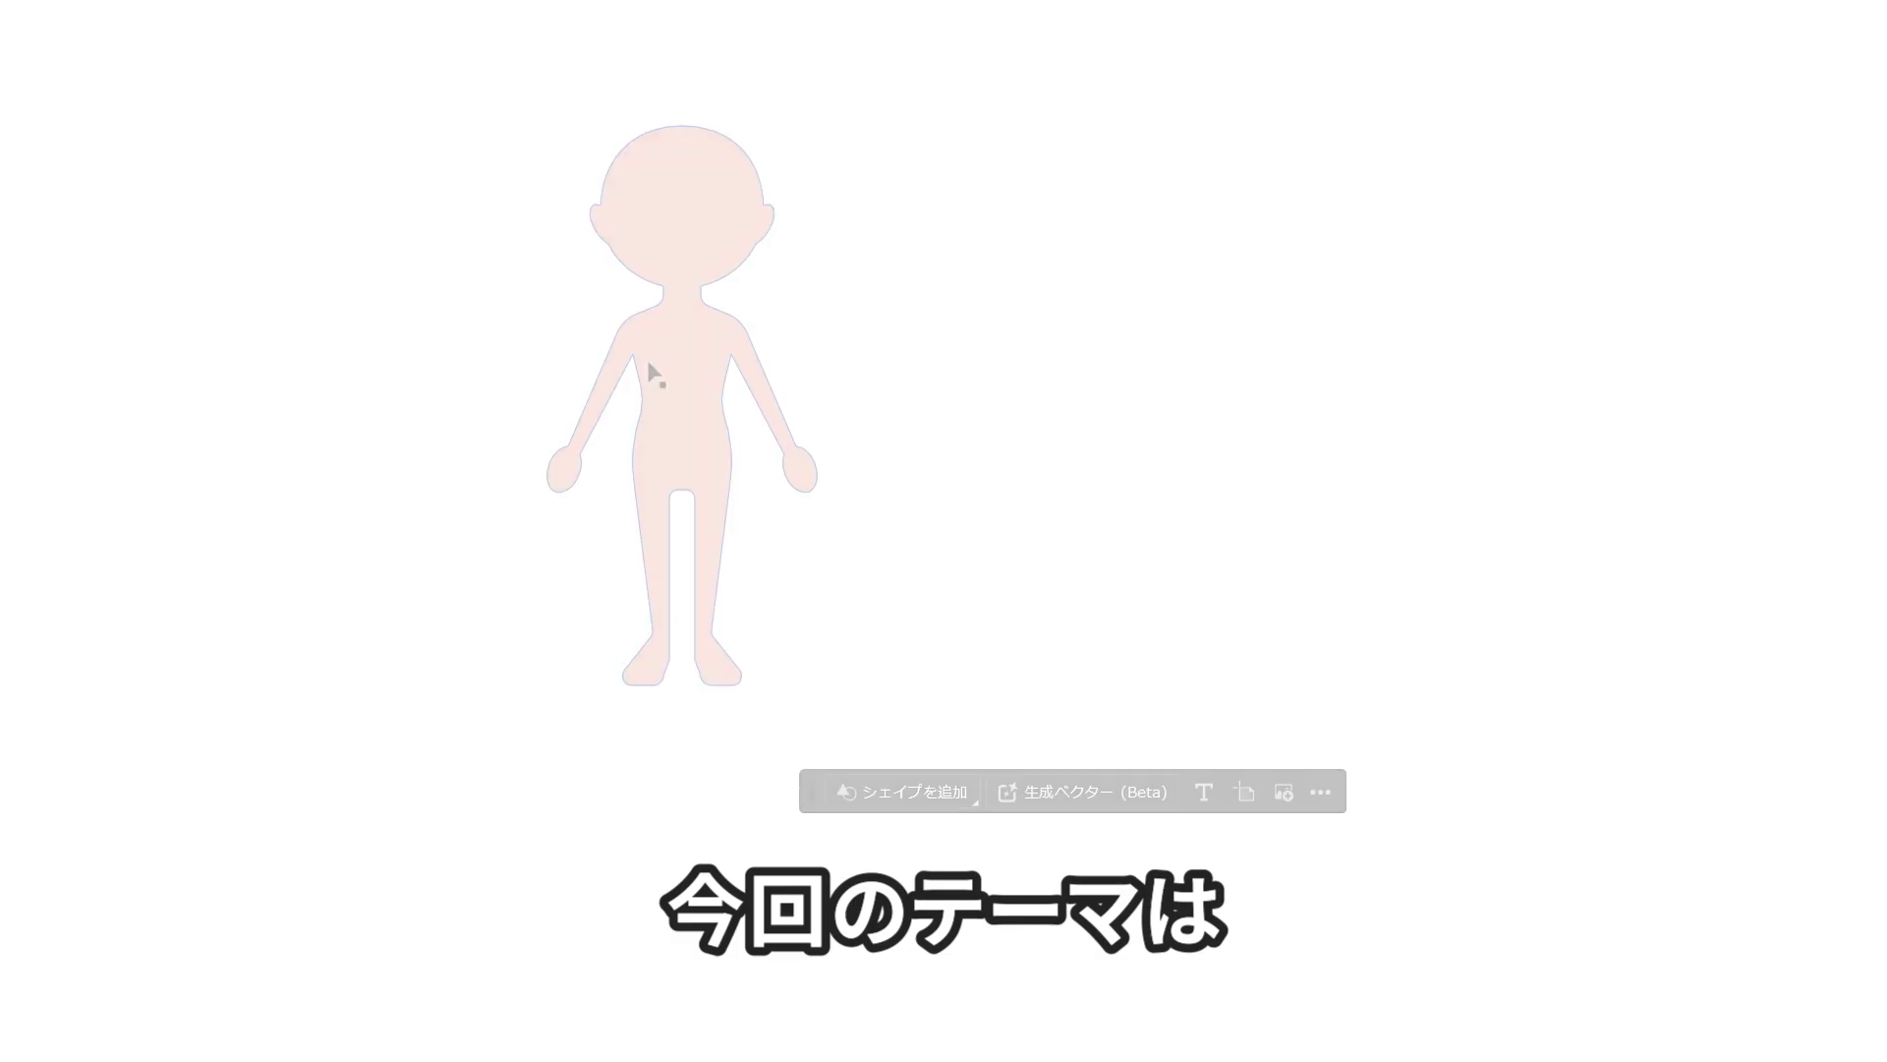
Step: Duplicate the pink silhouette, generate a 'スーツ姿の女性' shape fill on it, and rotate the arm upward
left_click_drag(1139, 412, 1140, 414)
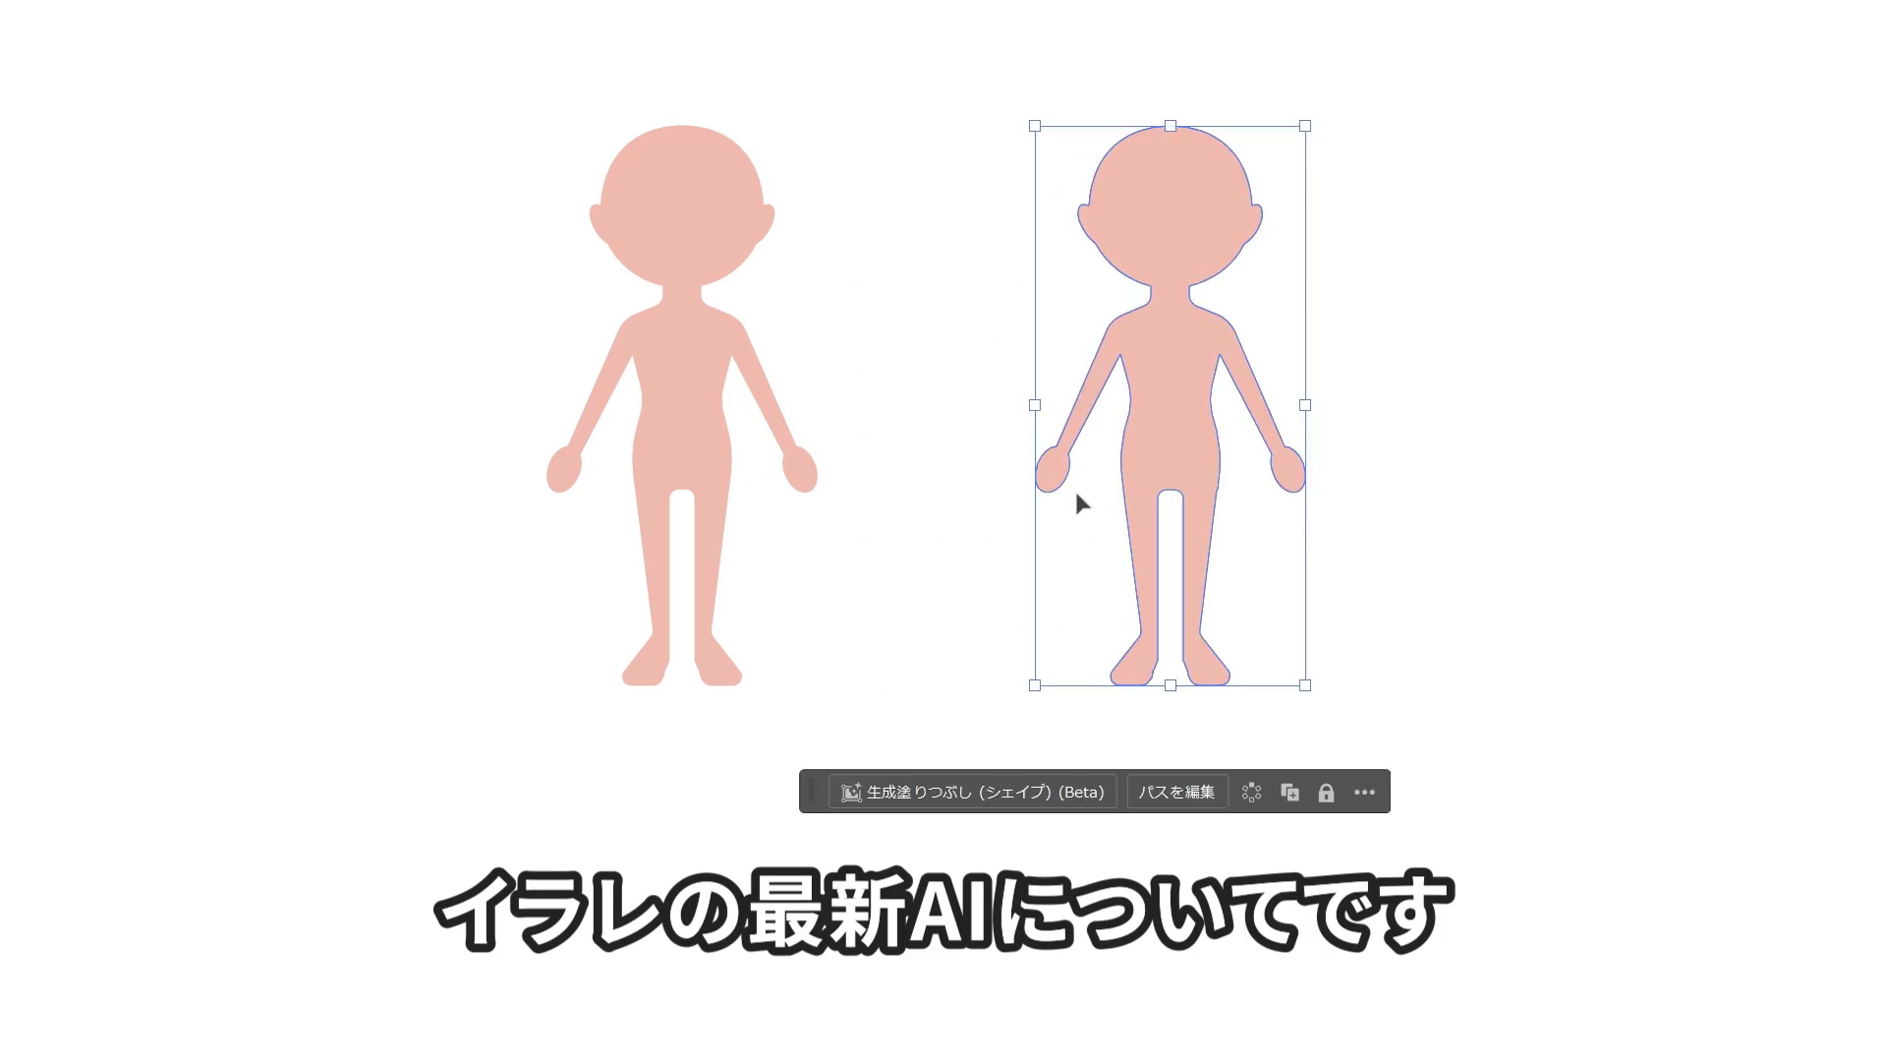
left_click(968, 789)
type("スーツ姿の女性")
left_click(1329, 793)
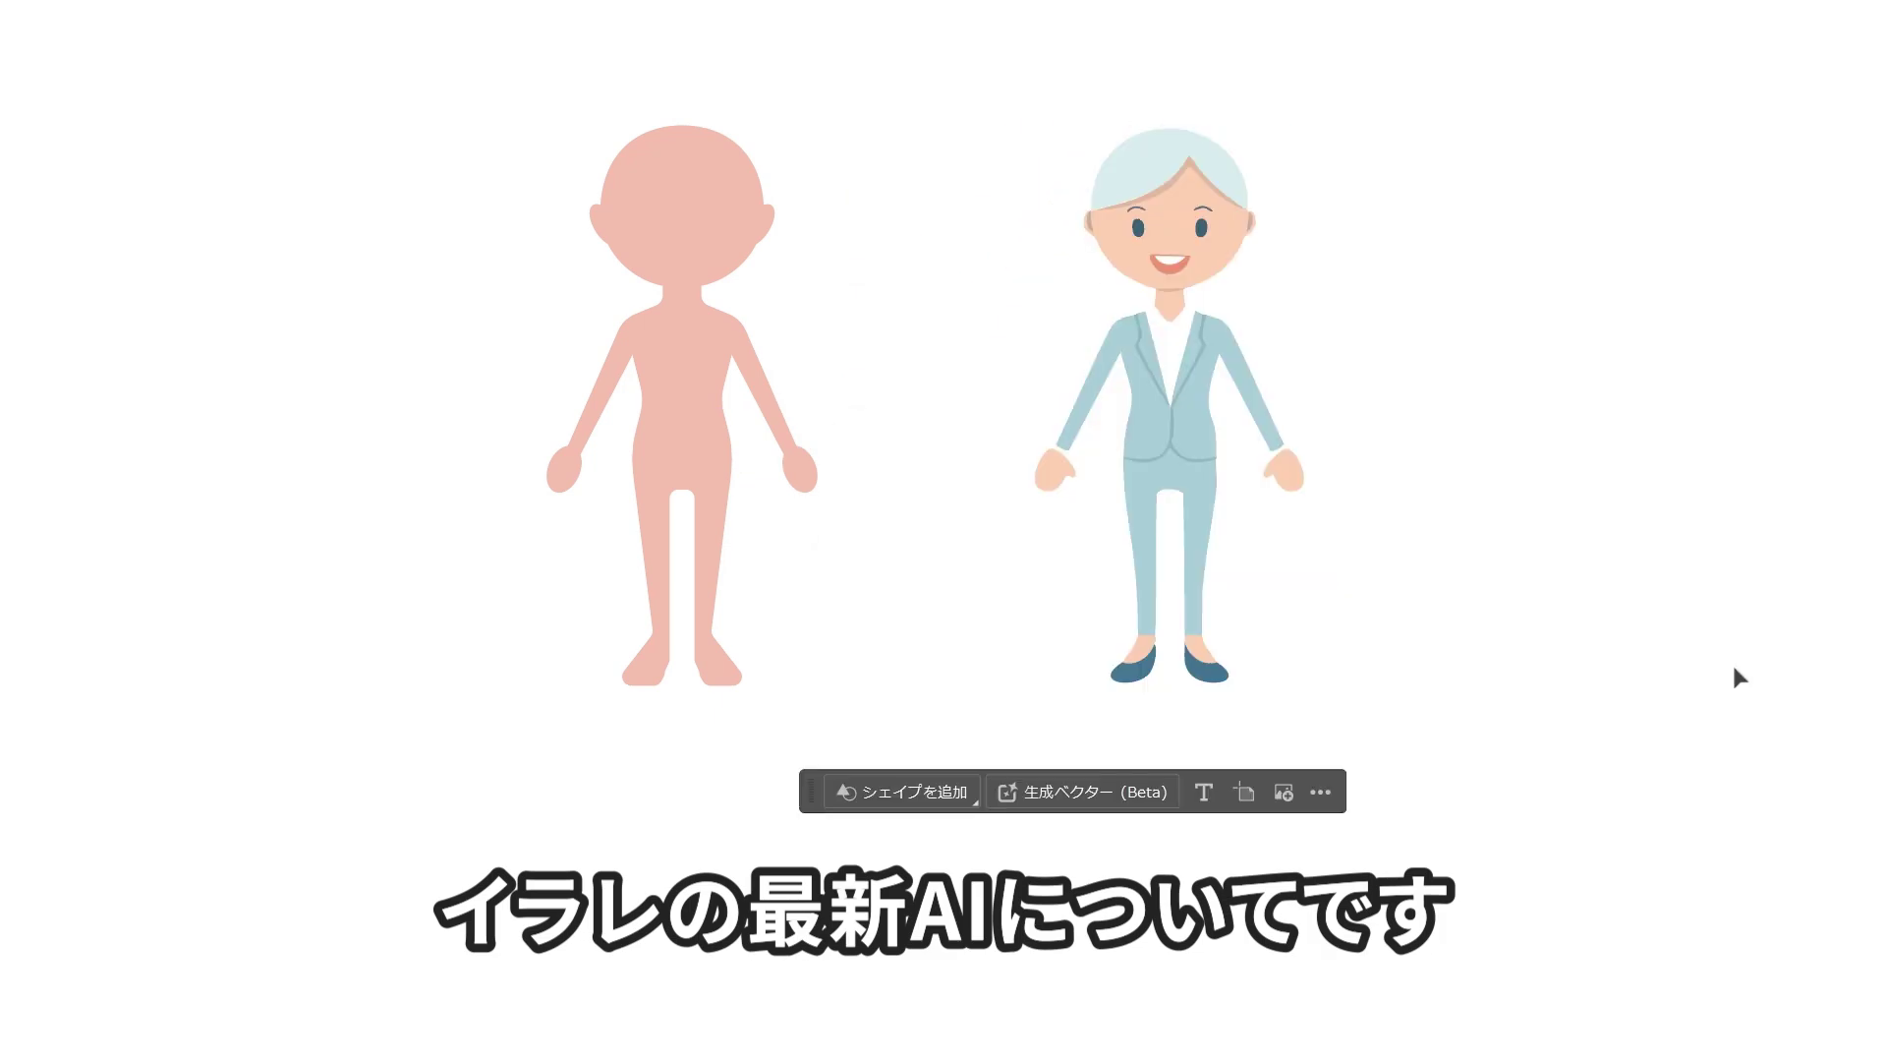
mouse_move(1340, 425)
left_mouse_down()
mouse_move(1076, 147)
mouse_move(1001, 147)
left_mouse_up()
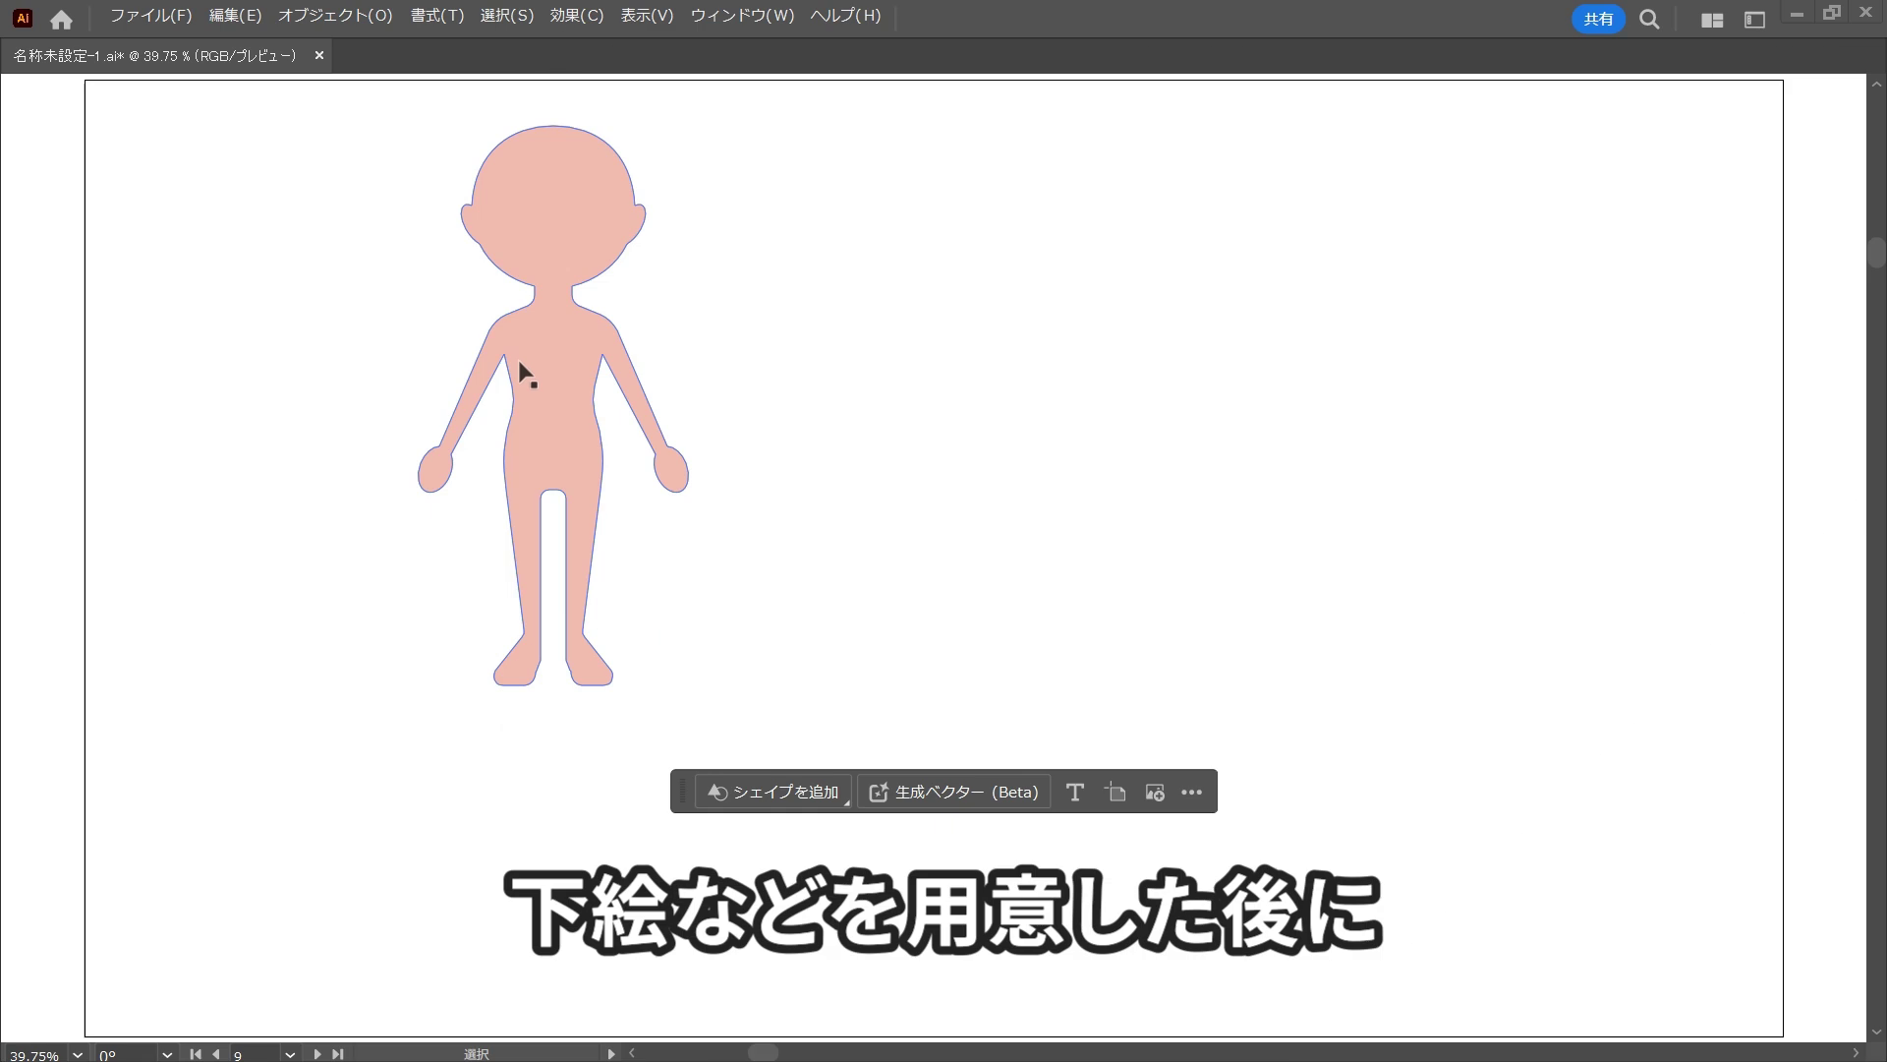
Step: Copy the silhouette rightward, generate the suited-woman shape fill, and rotate her left arm into a wave
left_click_drag(519, 361, 1008, 360)
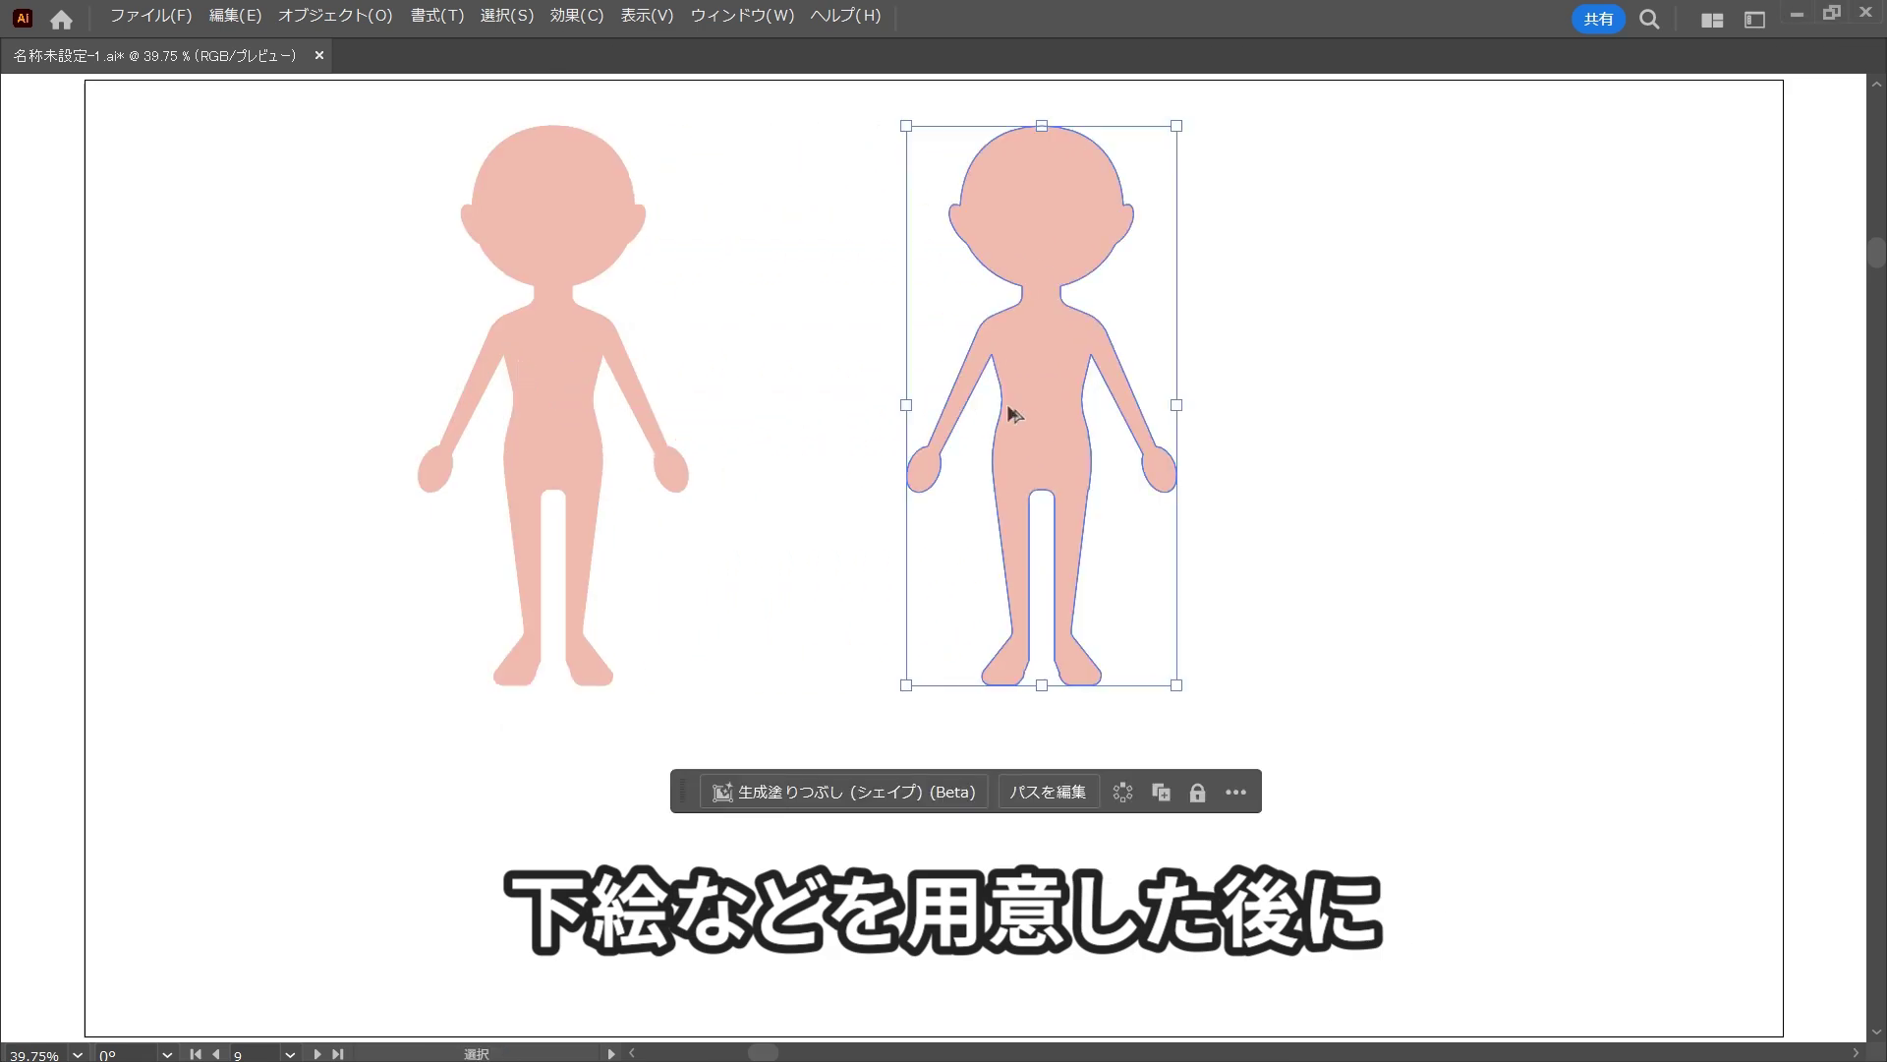
left_click(802, 792)
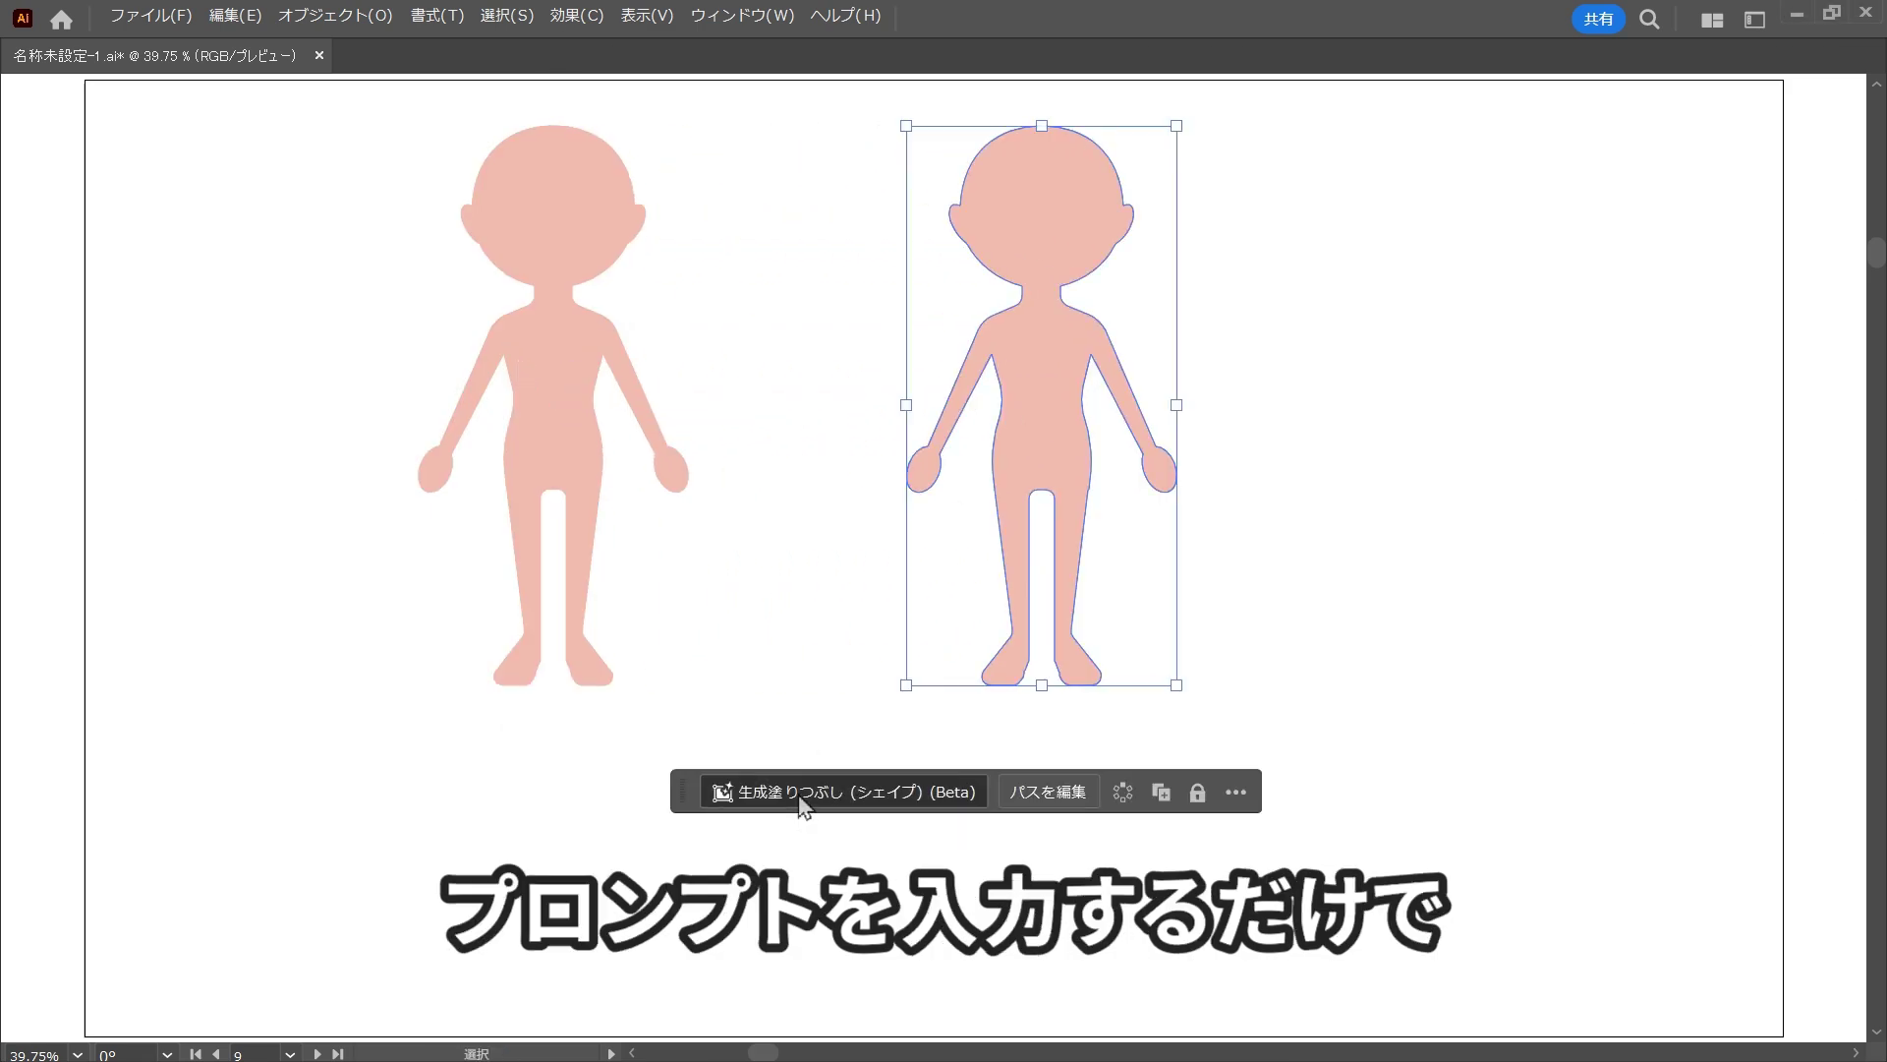
left_click(800, 792)
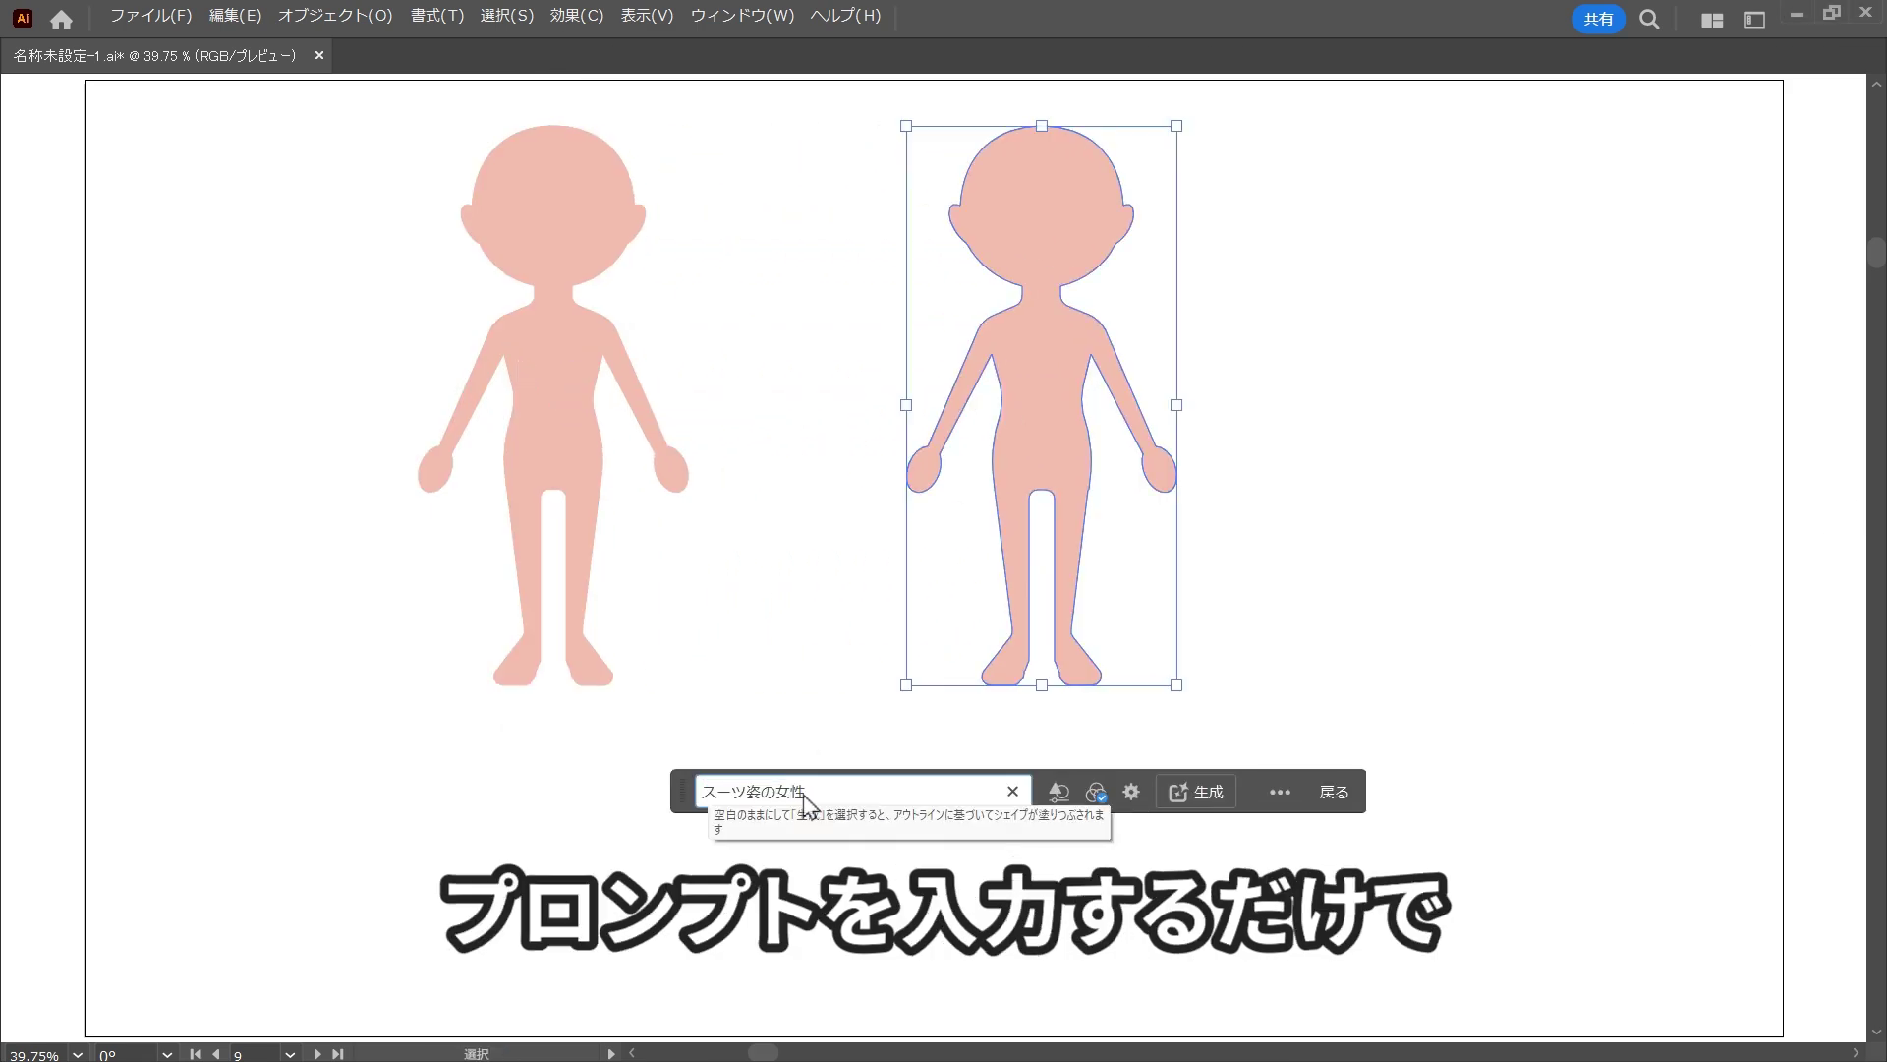
left_click(1202, 796)
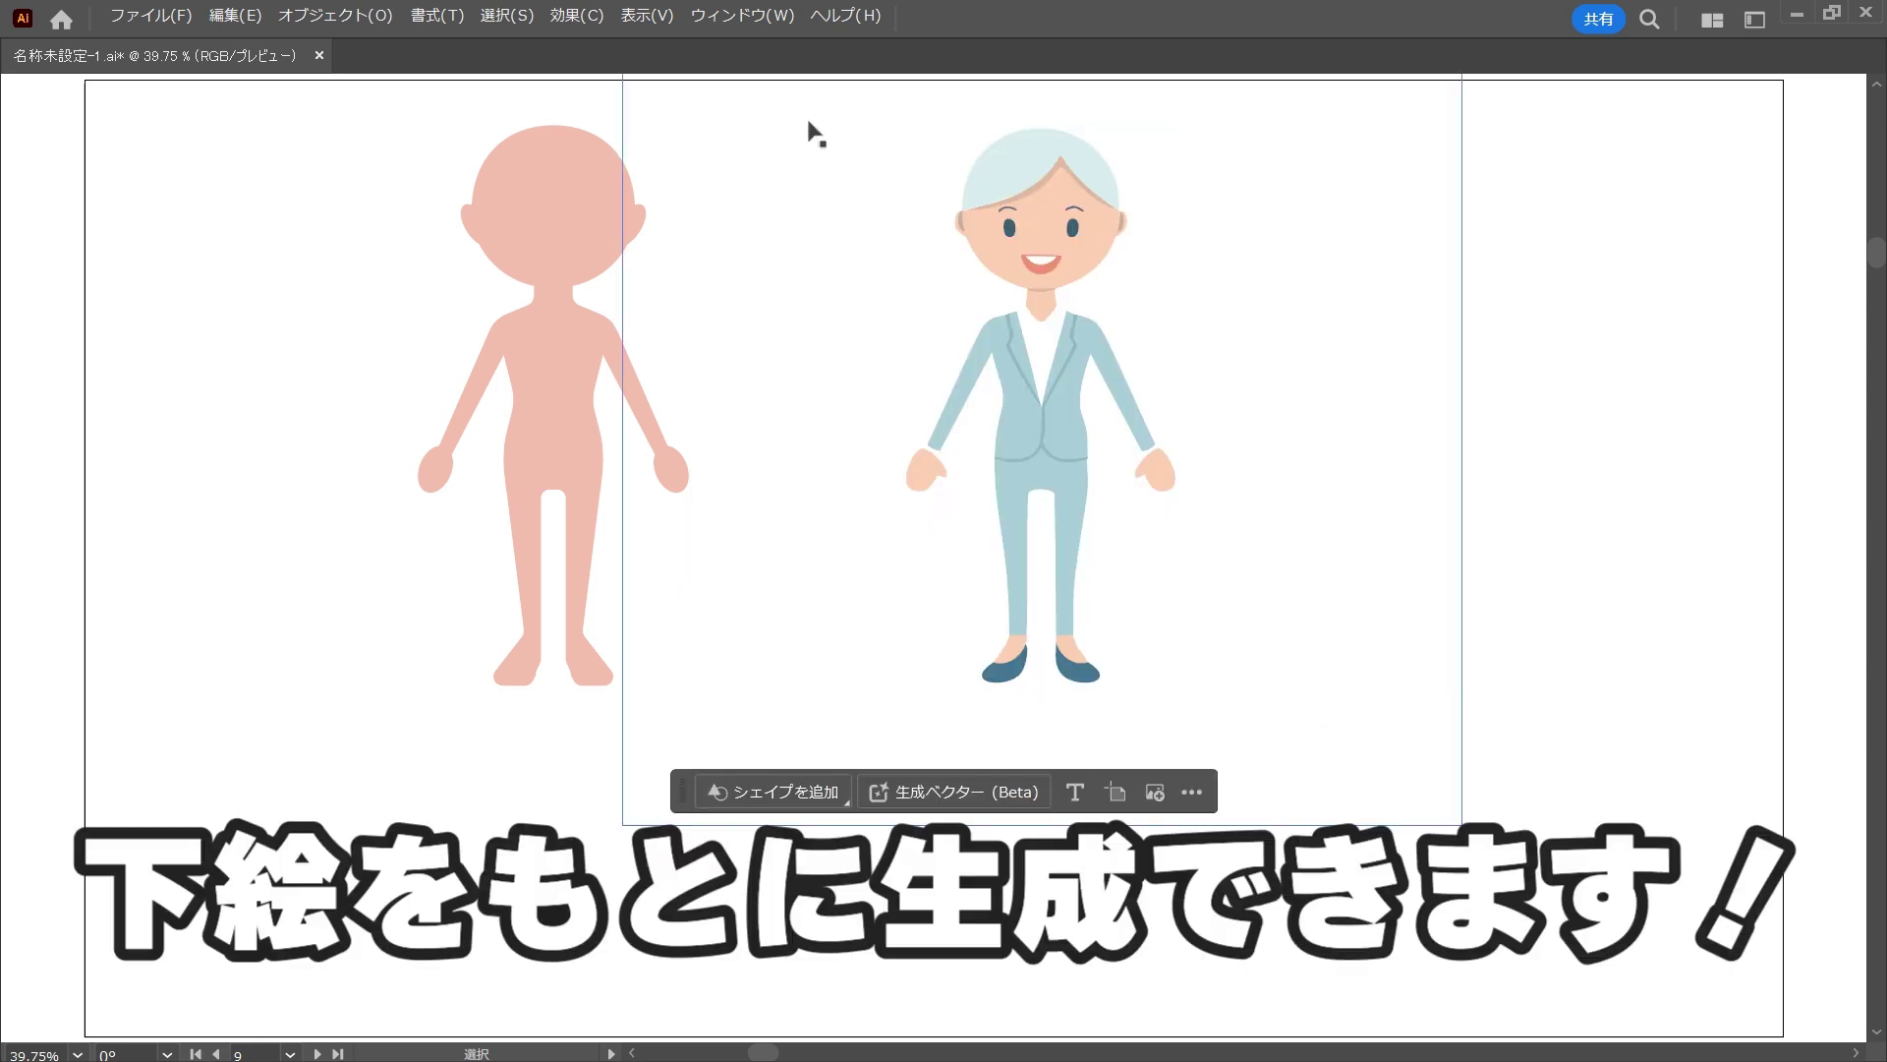
left_click_drag(965, 397, 836, 144)
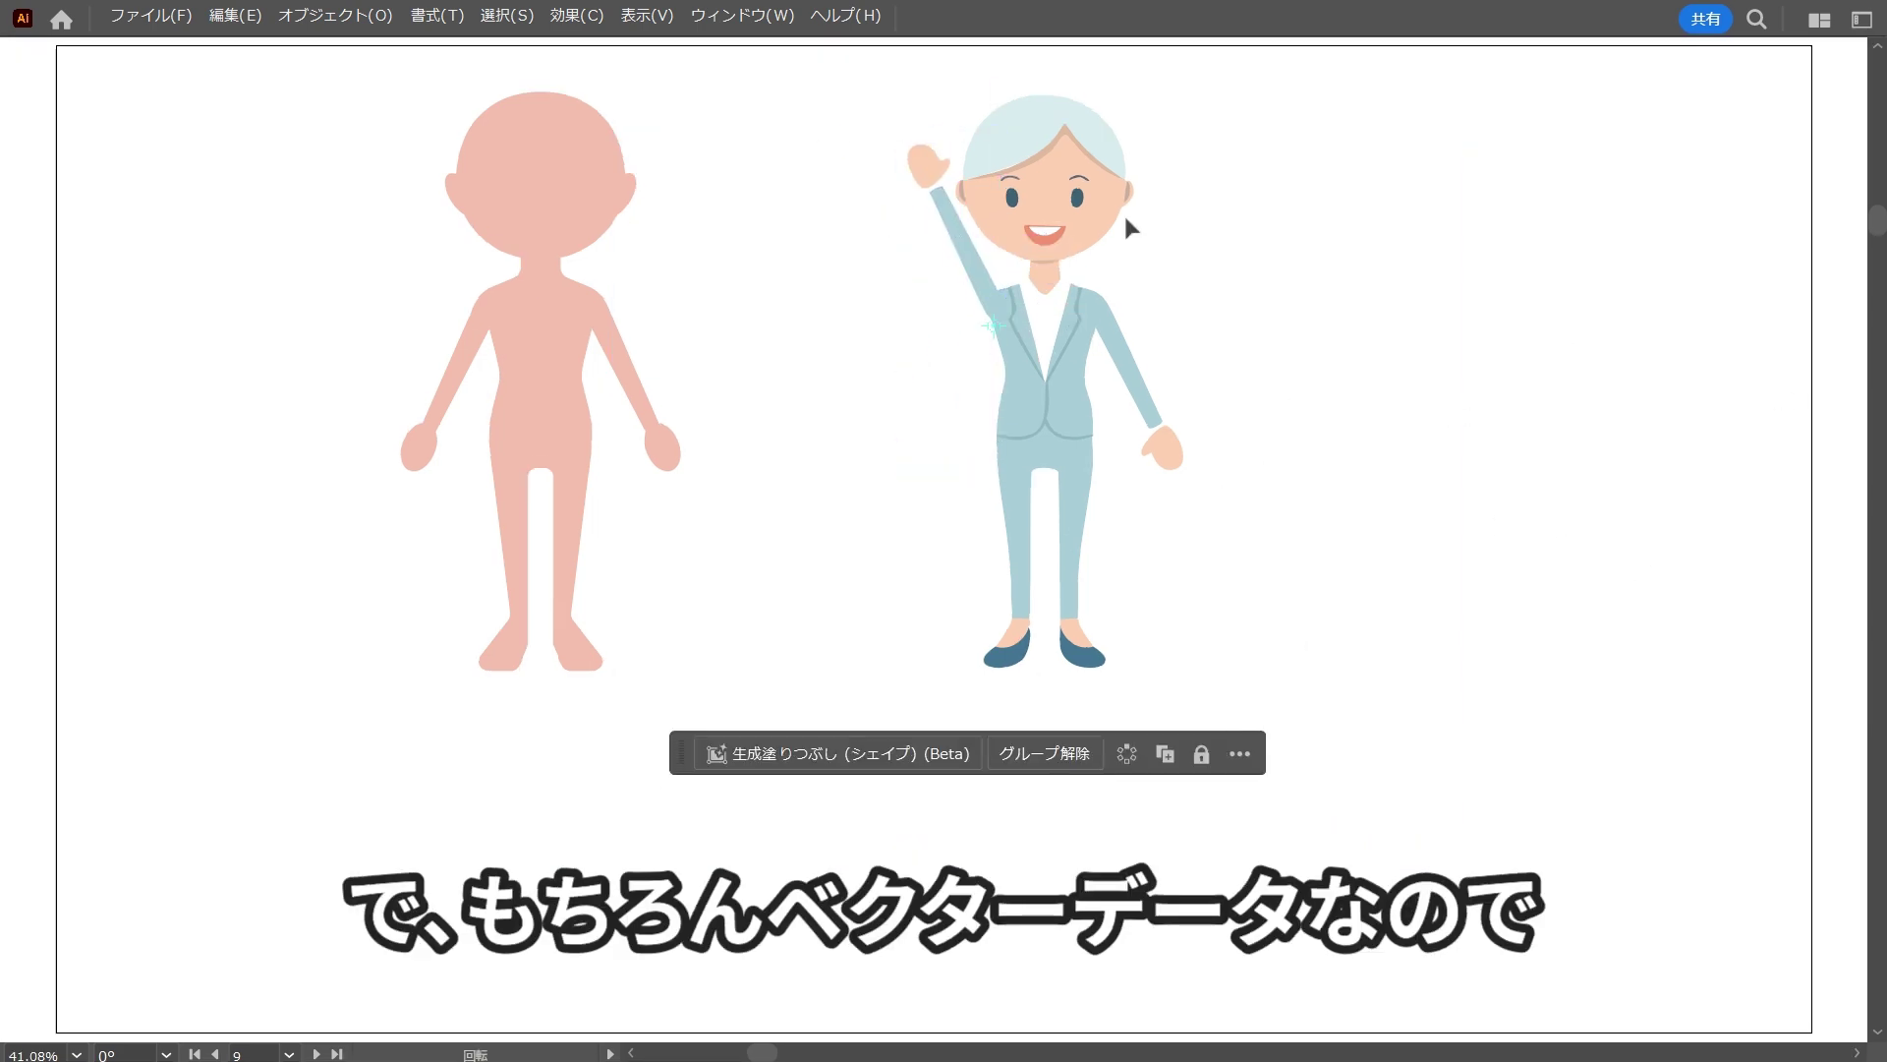
mouse_move(942, 123)
left_mouse_down()
mouse_move(842, 160)
mouse_move(859, 143)
left_mouse_up()
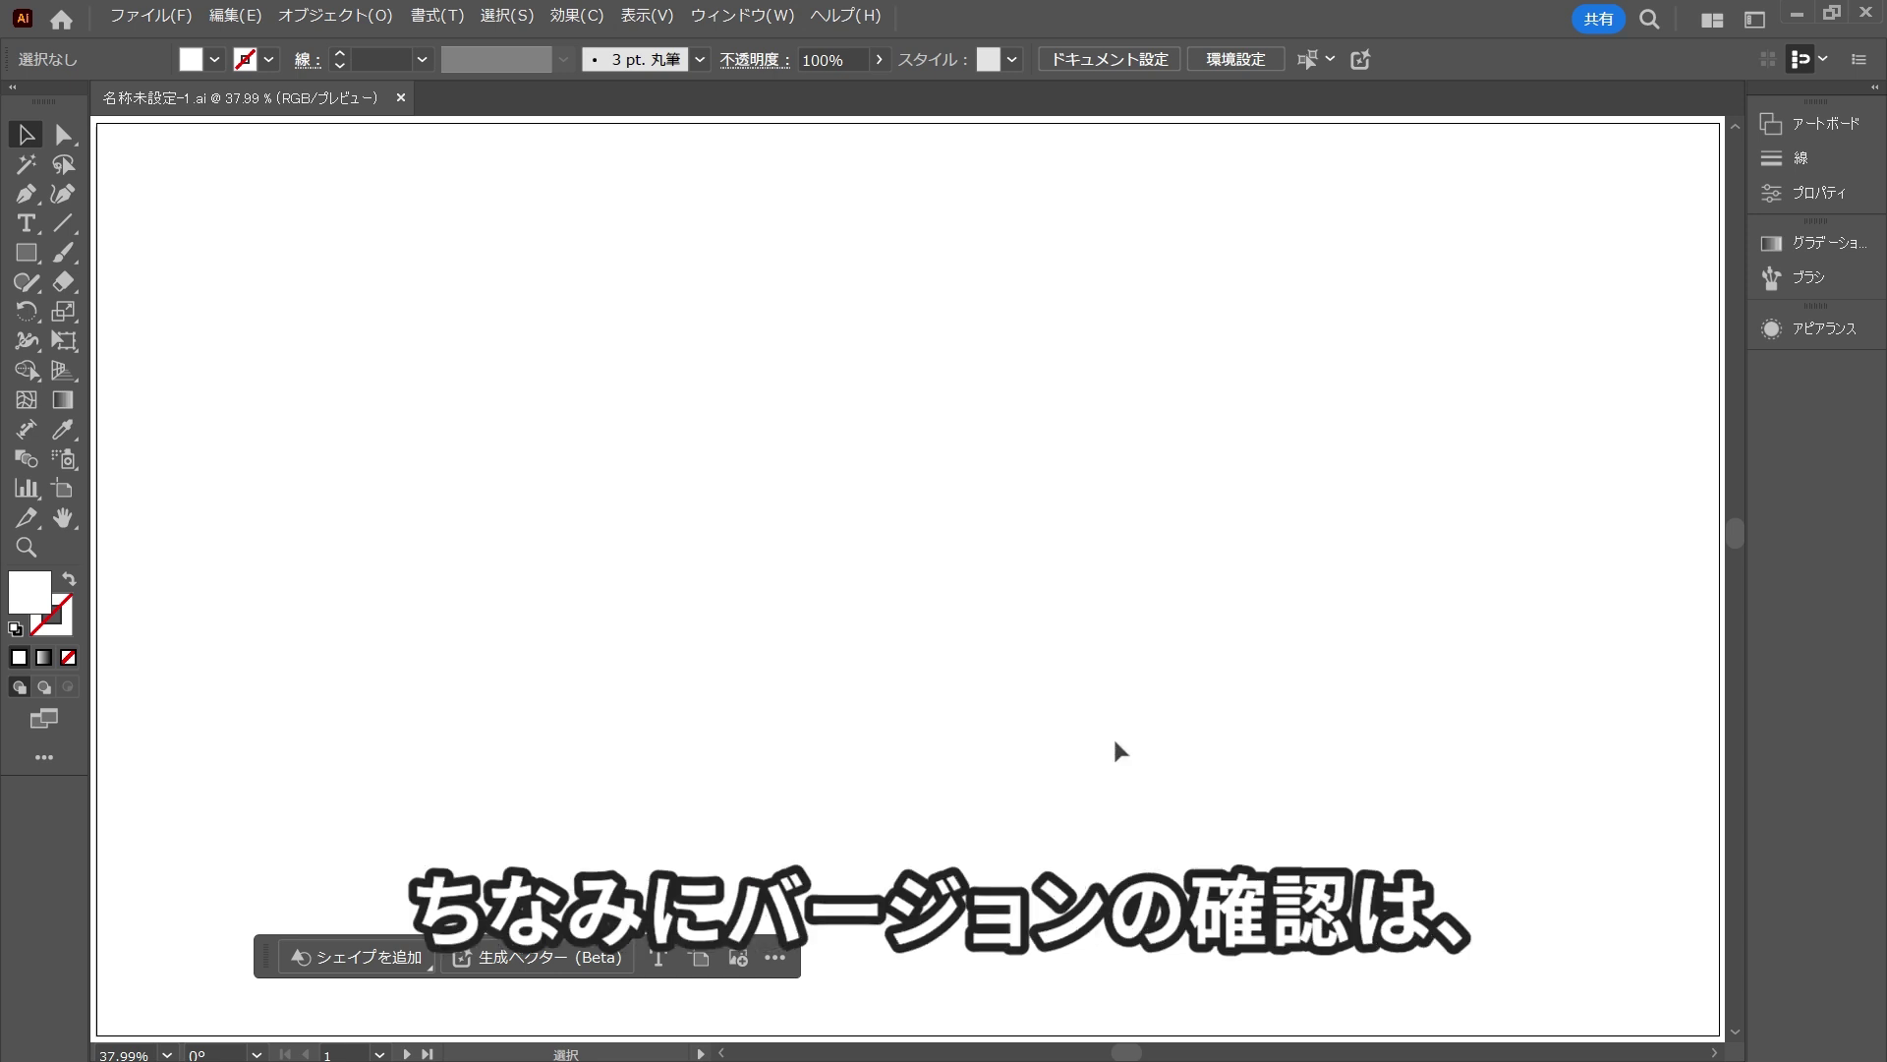
Step: Show Help > Illustrator について… to check the installed Illustrator version
left_click(847, 17)
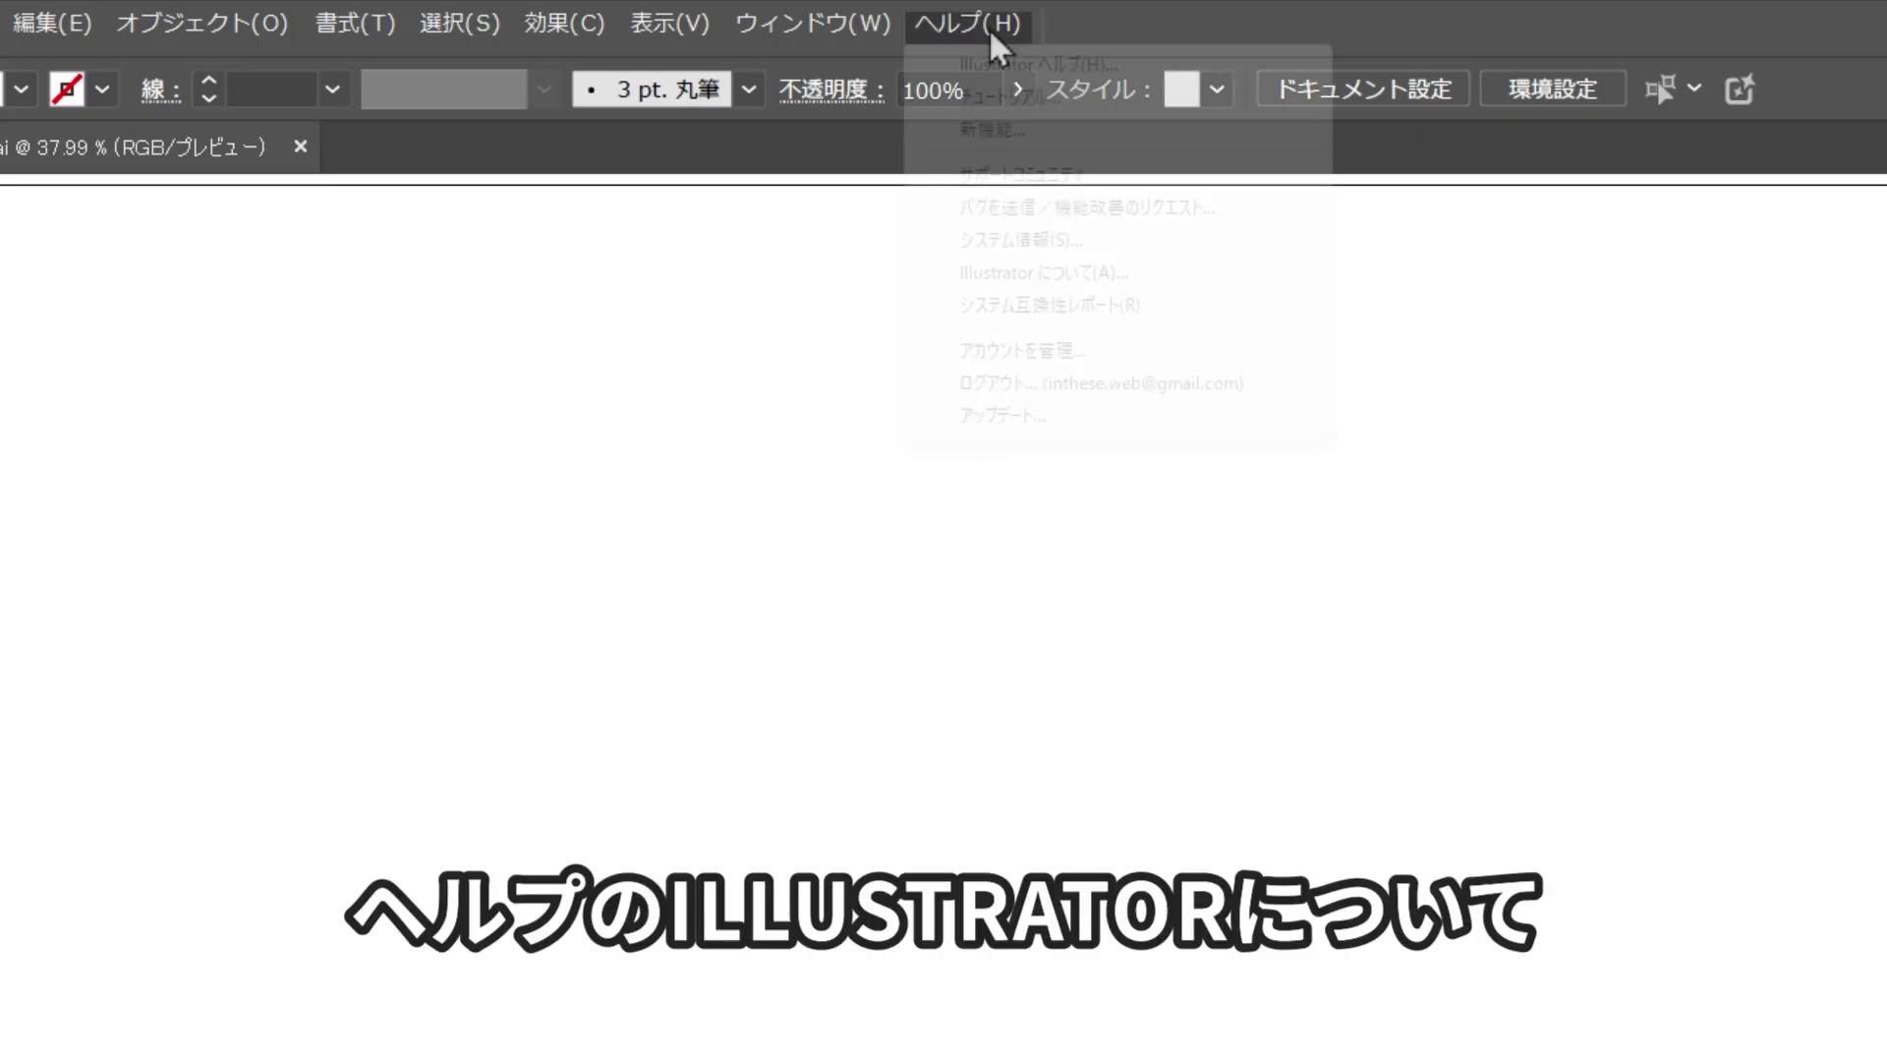
left_click(1041, 274)
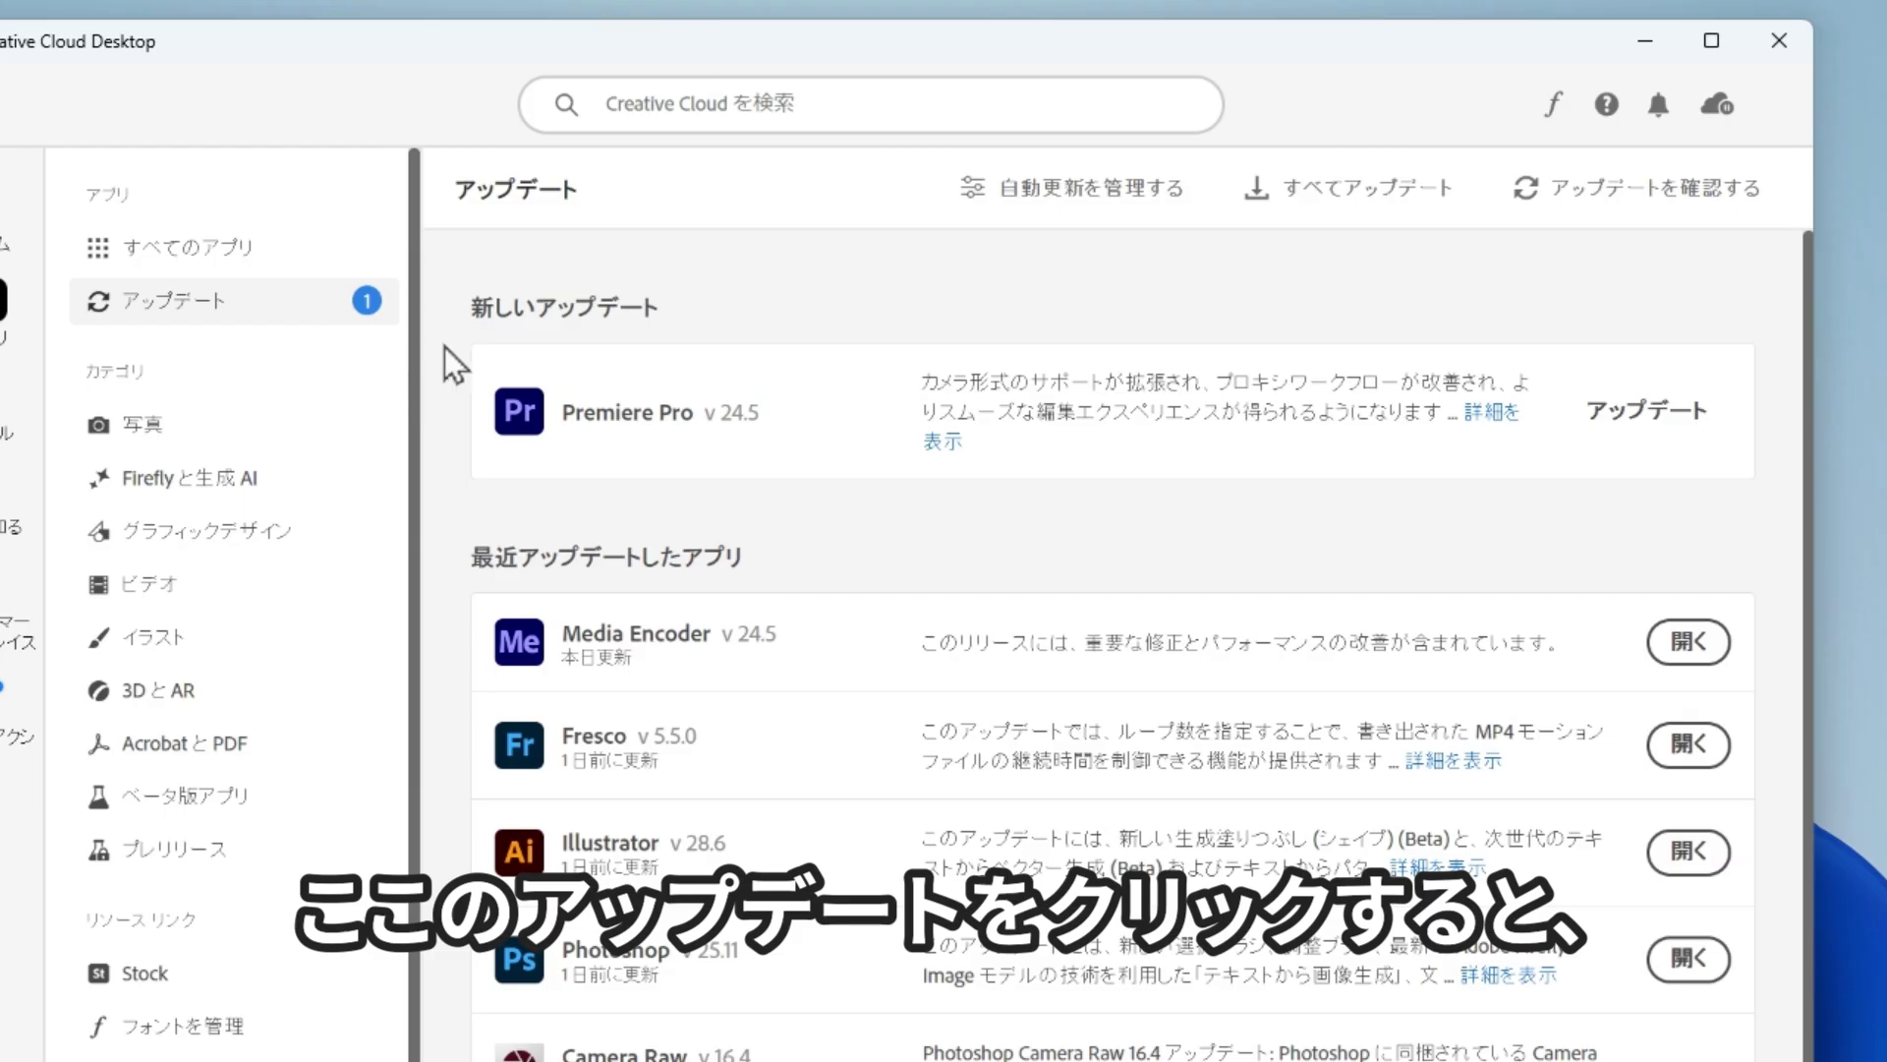
Step: Show the install-now-or-later choices for the Premiere Pro v24.5 update
left_click(1620, 424)
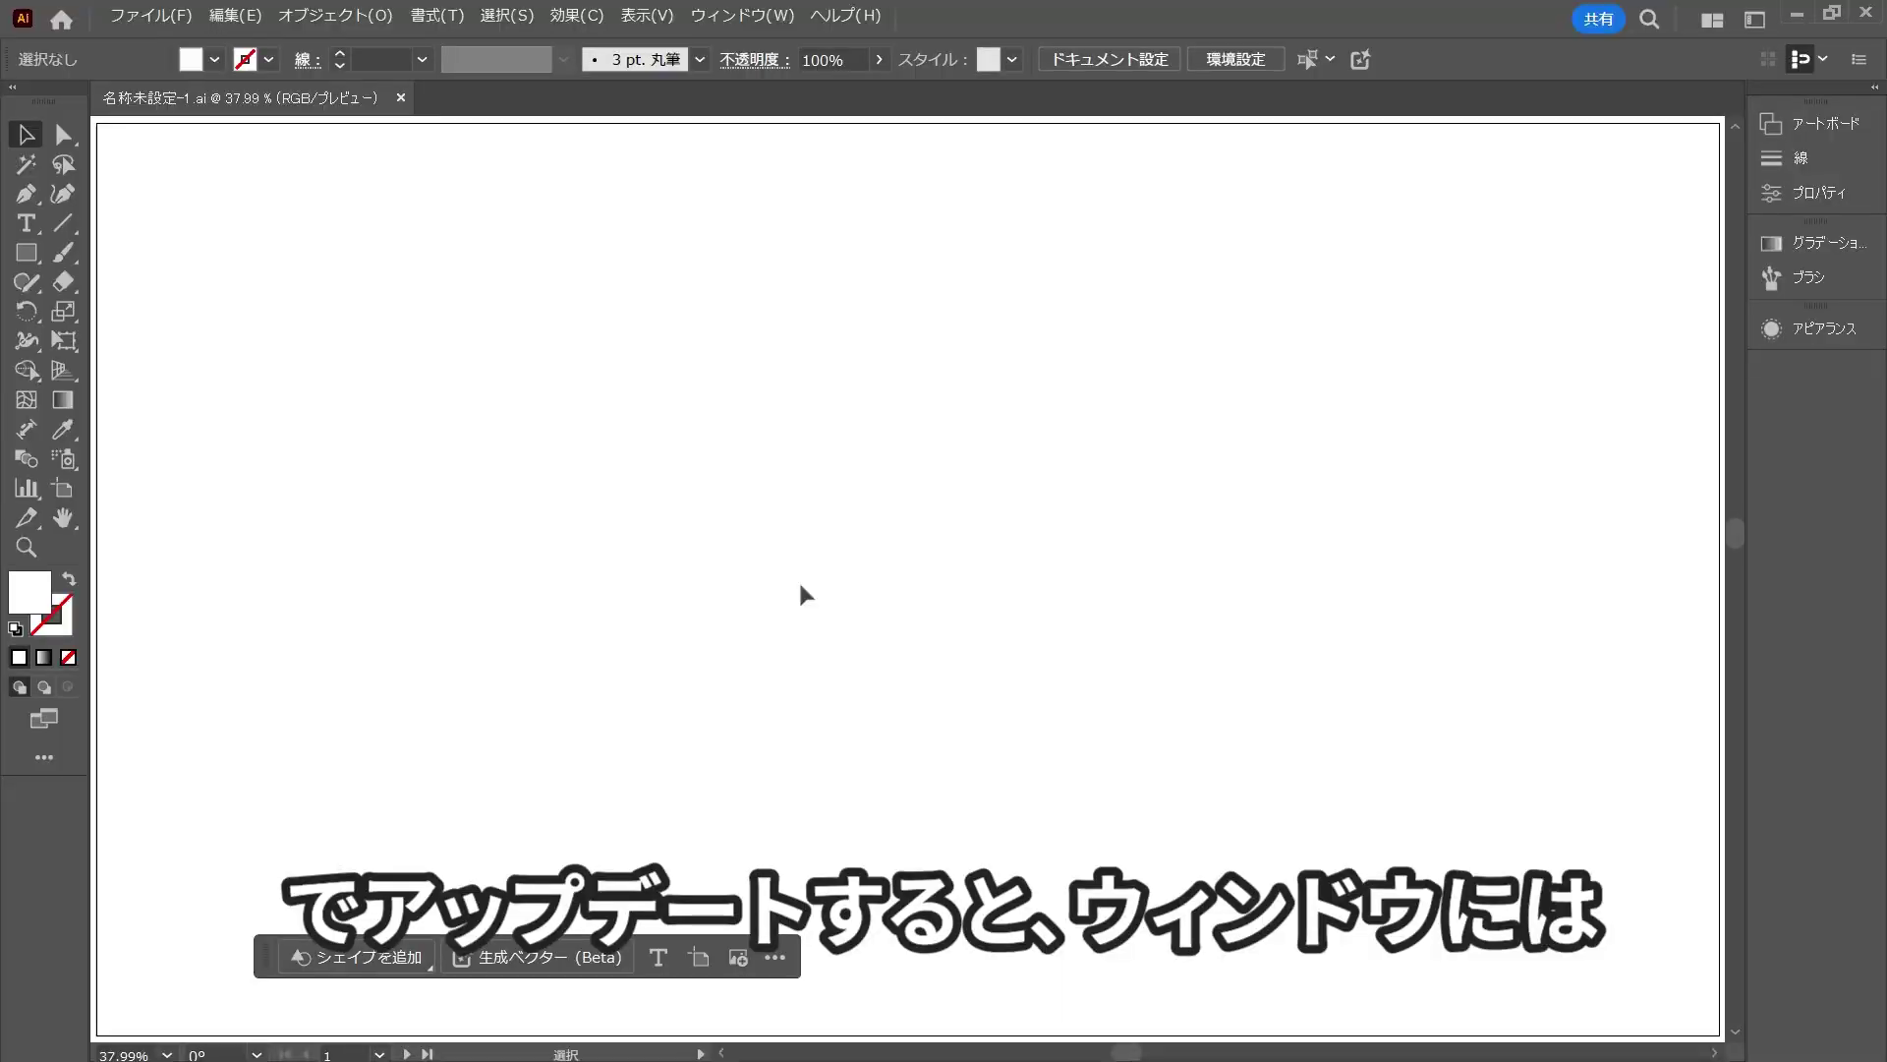
Step: Open the 生成パターン (Beta) panel and show 生成塗りつぶし (シェイプ) (Beta) in the Object menu
left_click(785, 24)
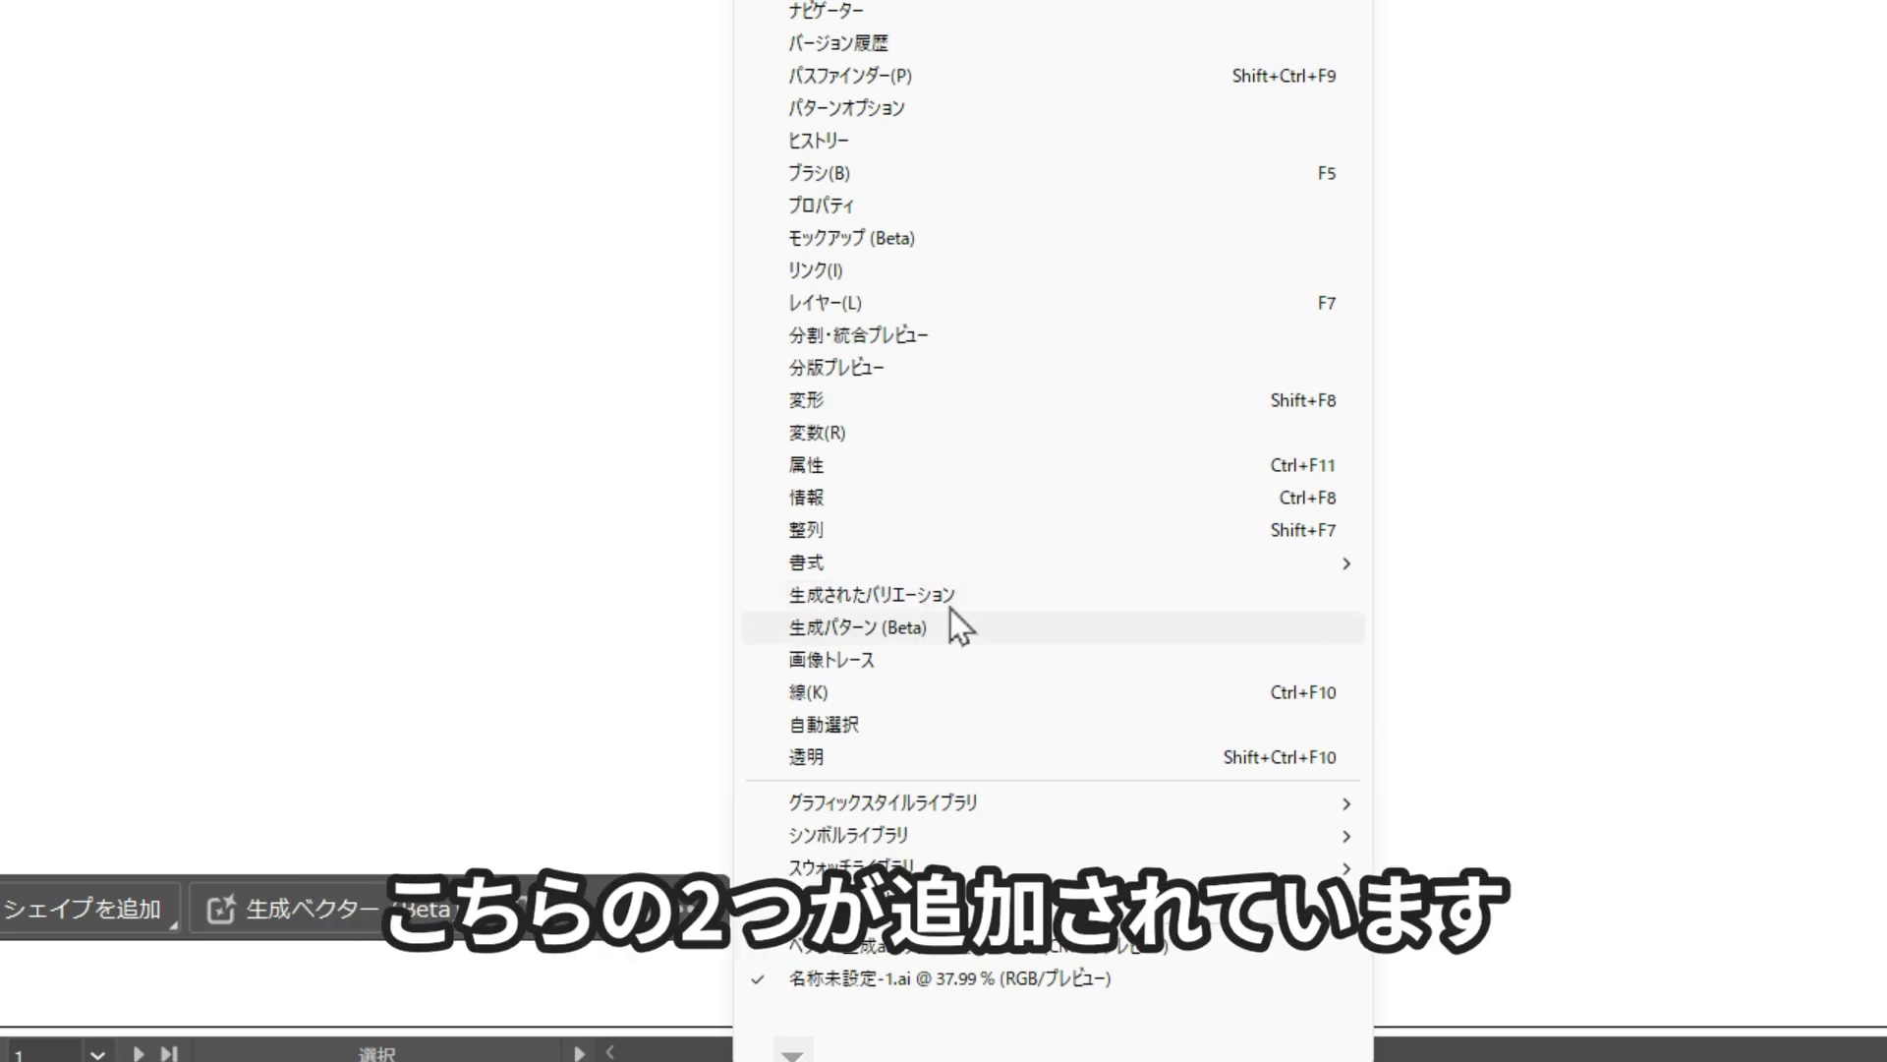
left_click(928, 625)
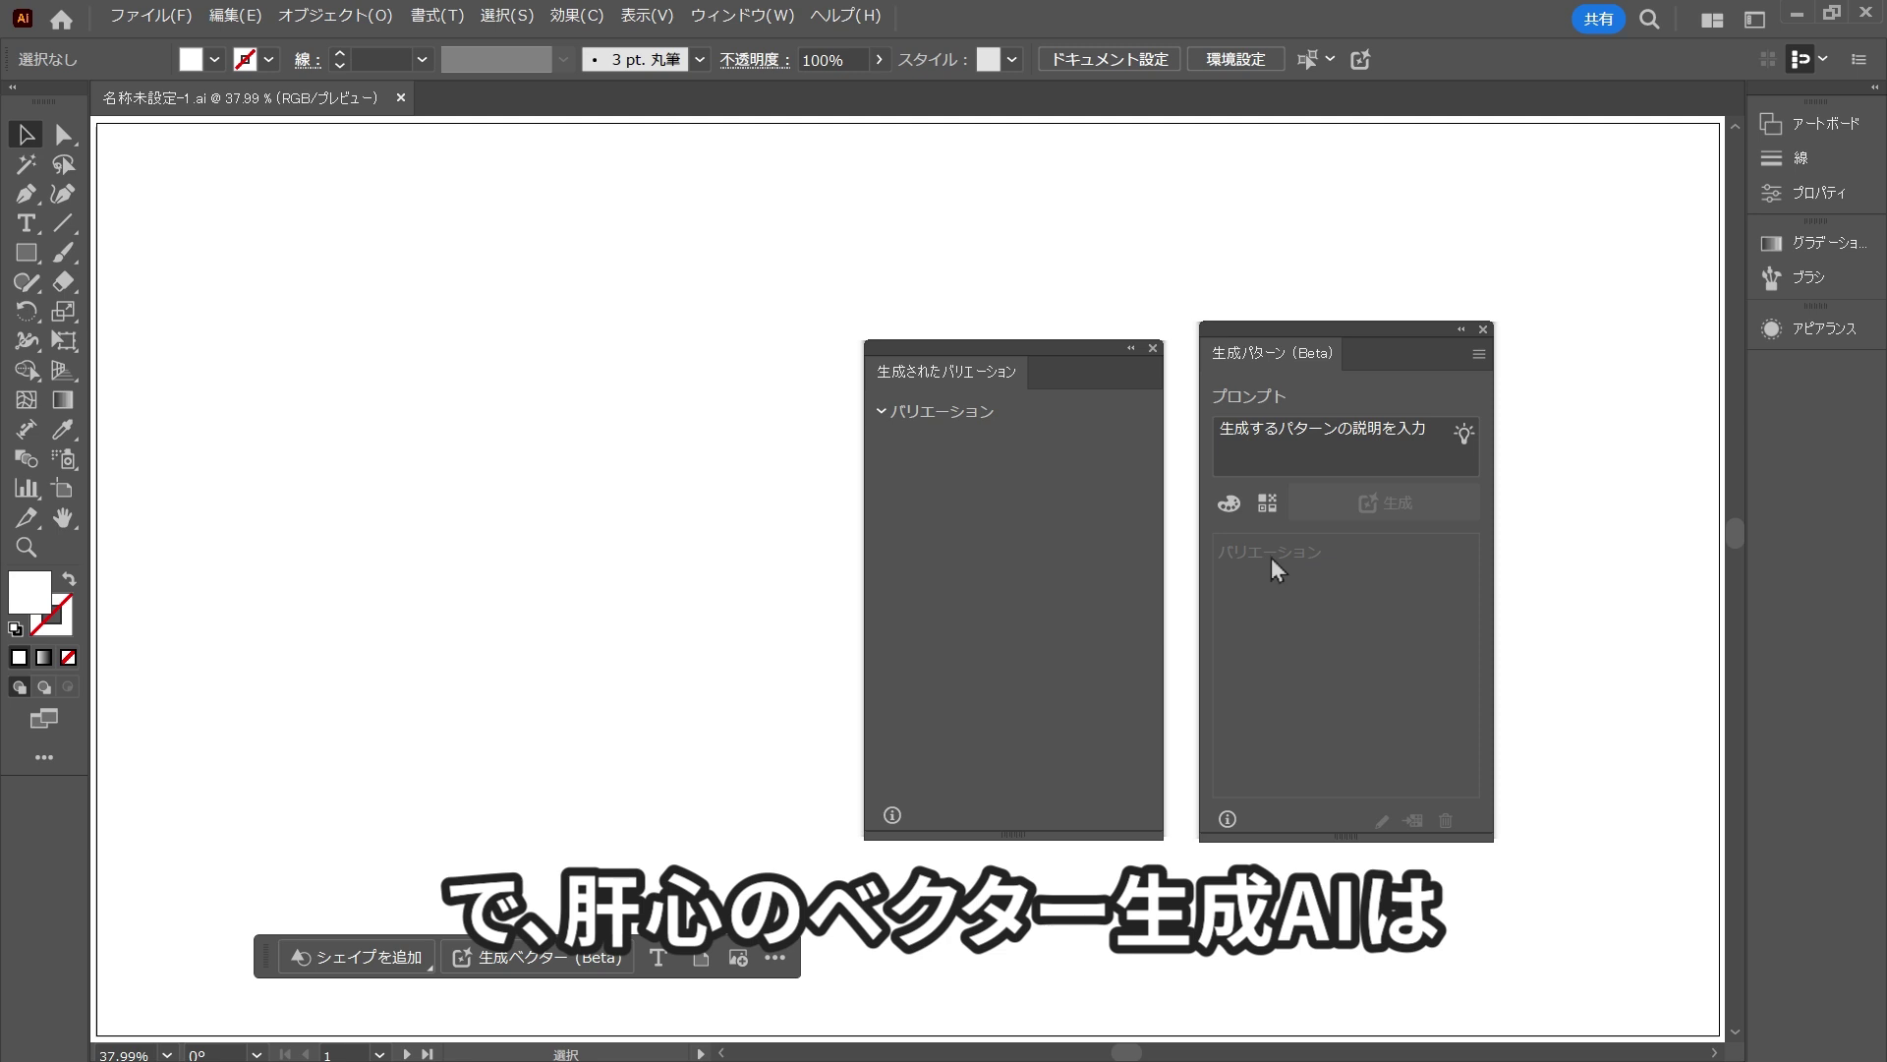
left_click(315, 18)
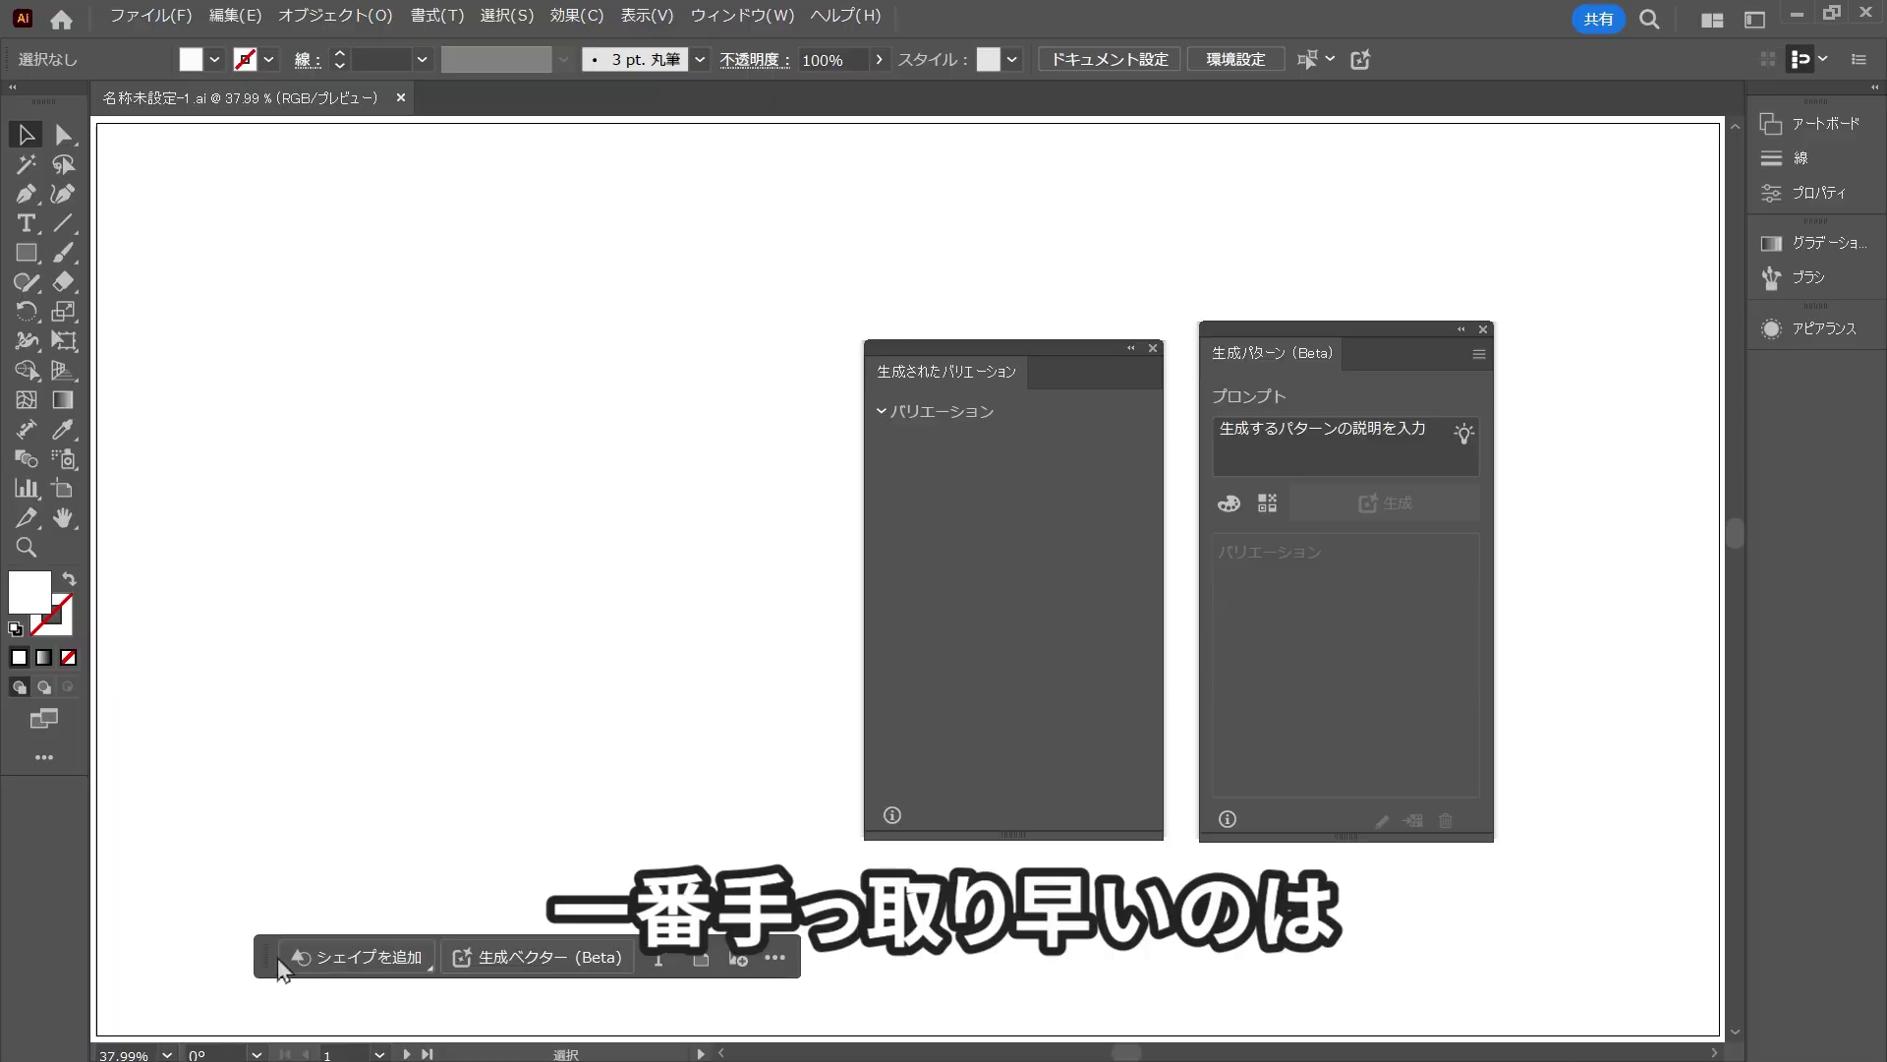
left_click_drag(263, 961, 253, 506)
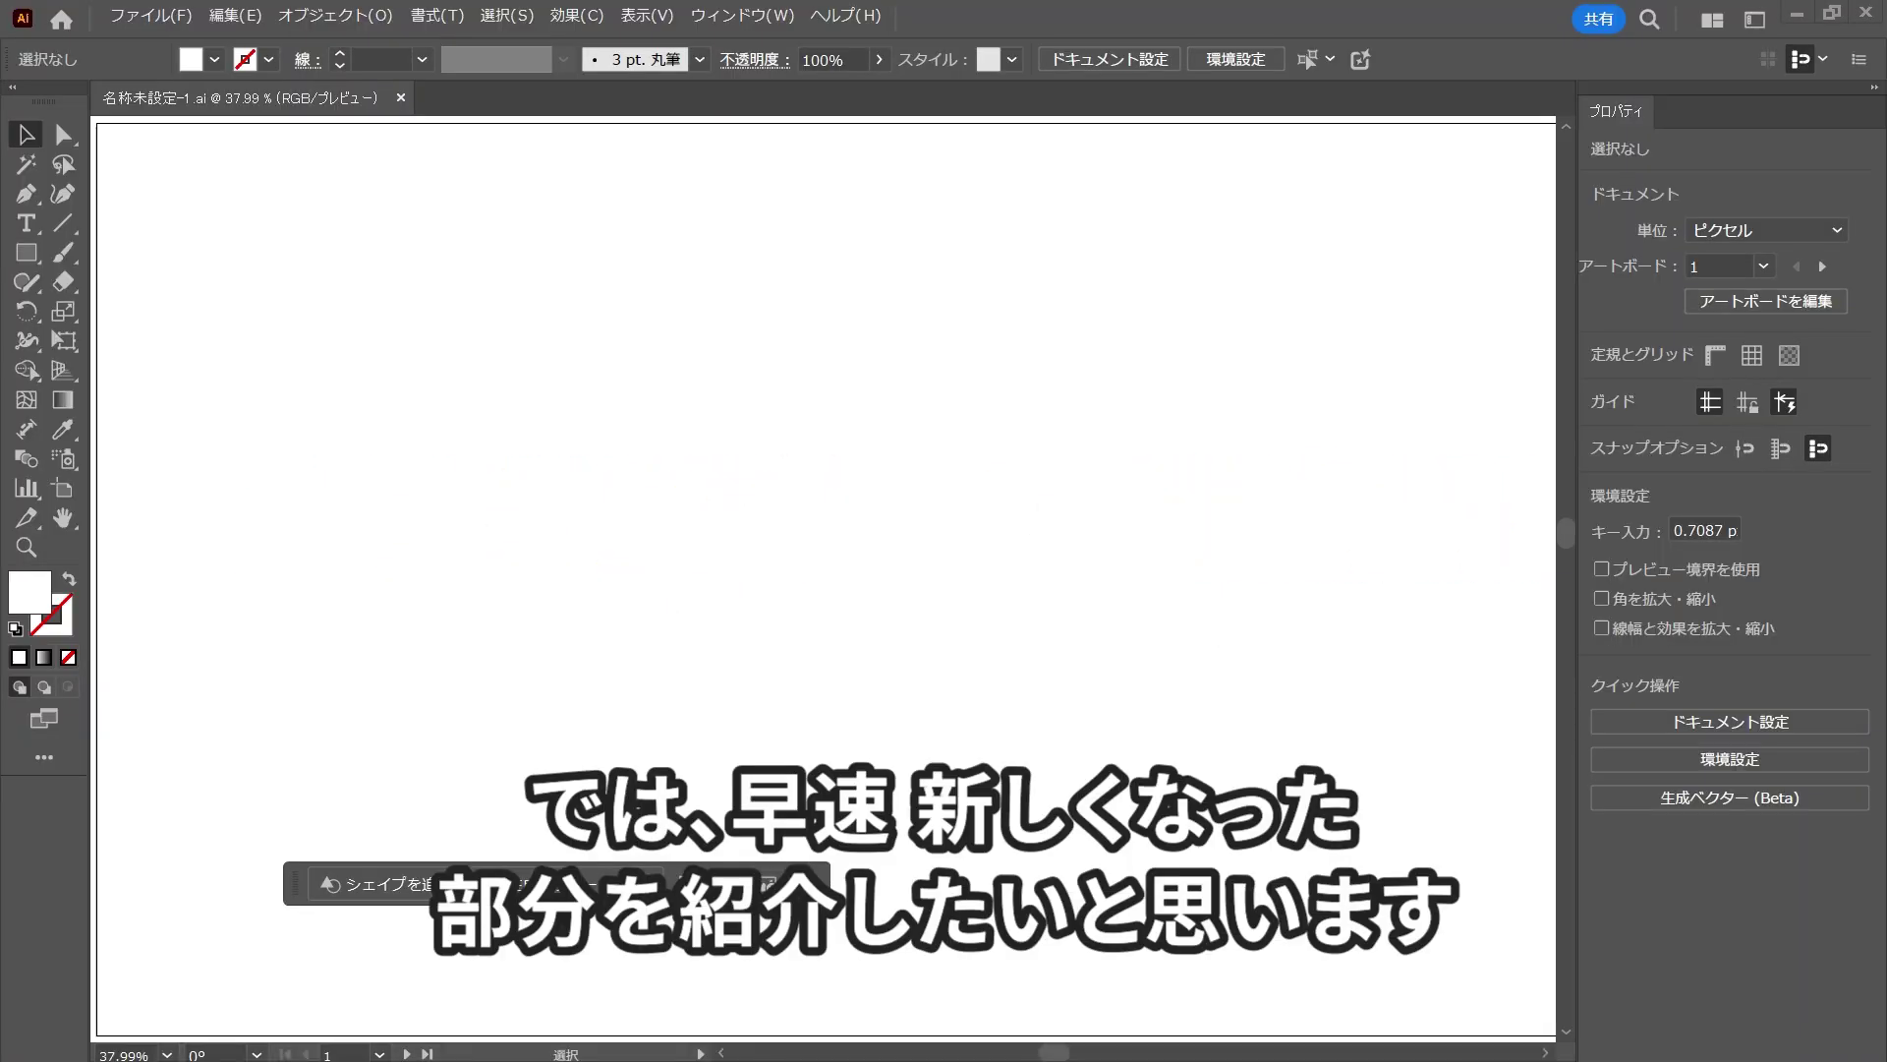
Step: Draw a rectangle, paste a purple heart shape, and select the heart
left_click(14, 258)
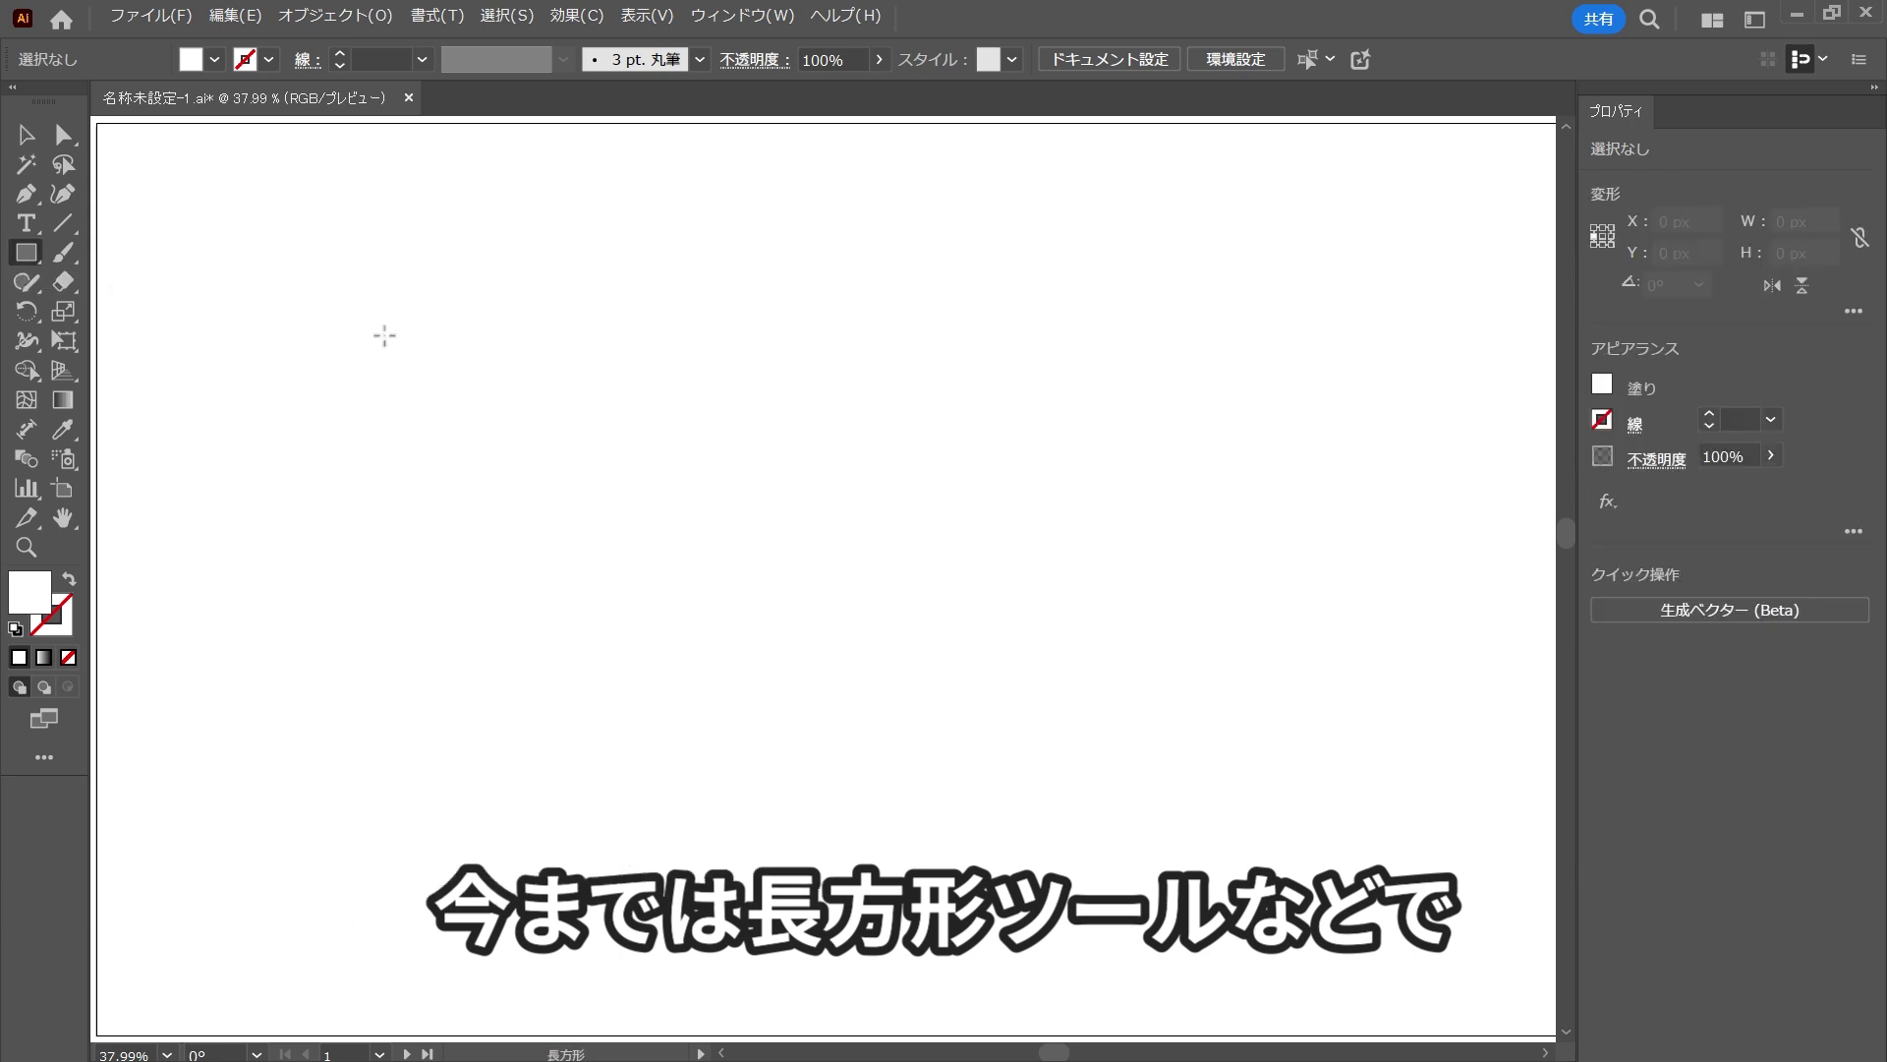
left_click_drag(315, 316, 674, 699)
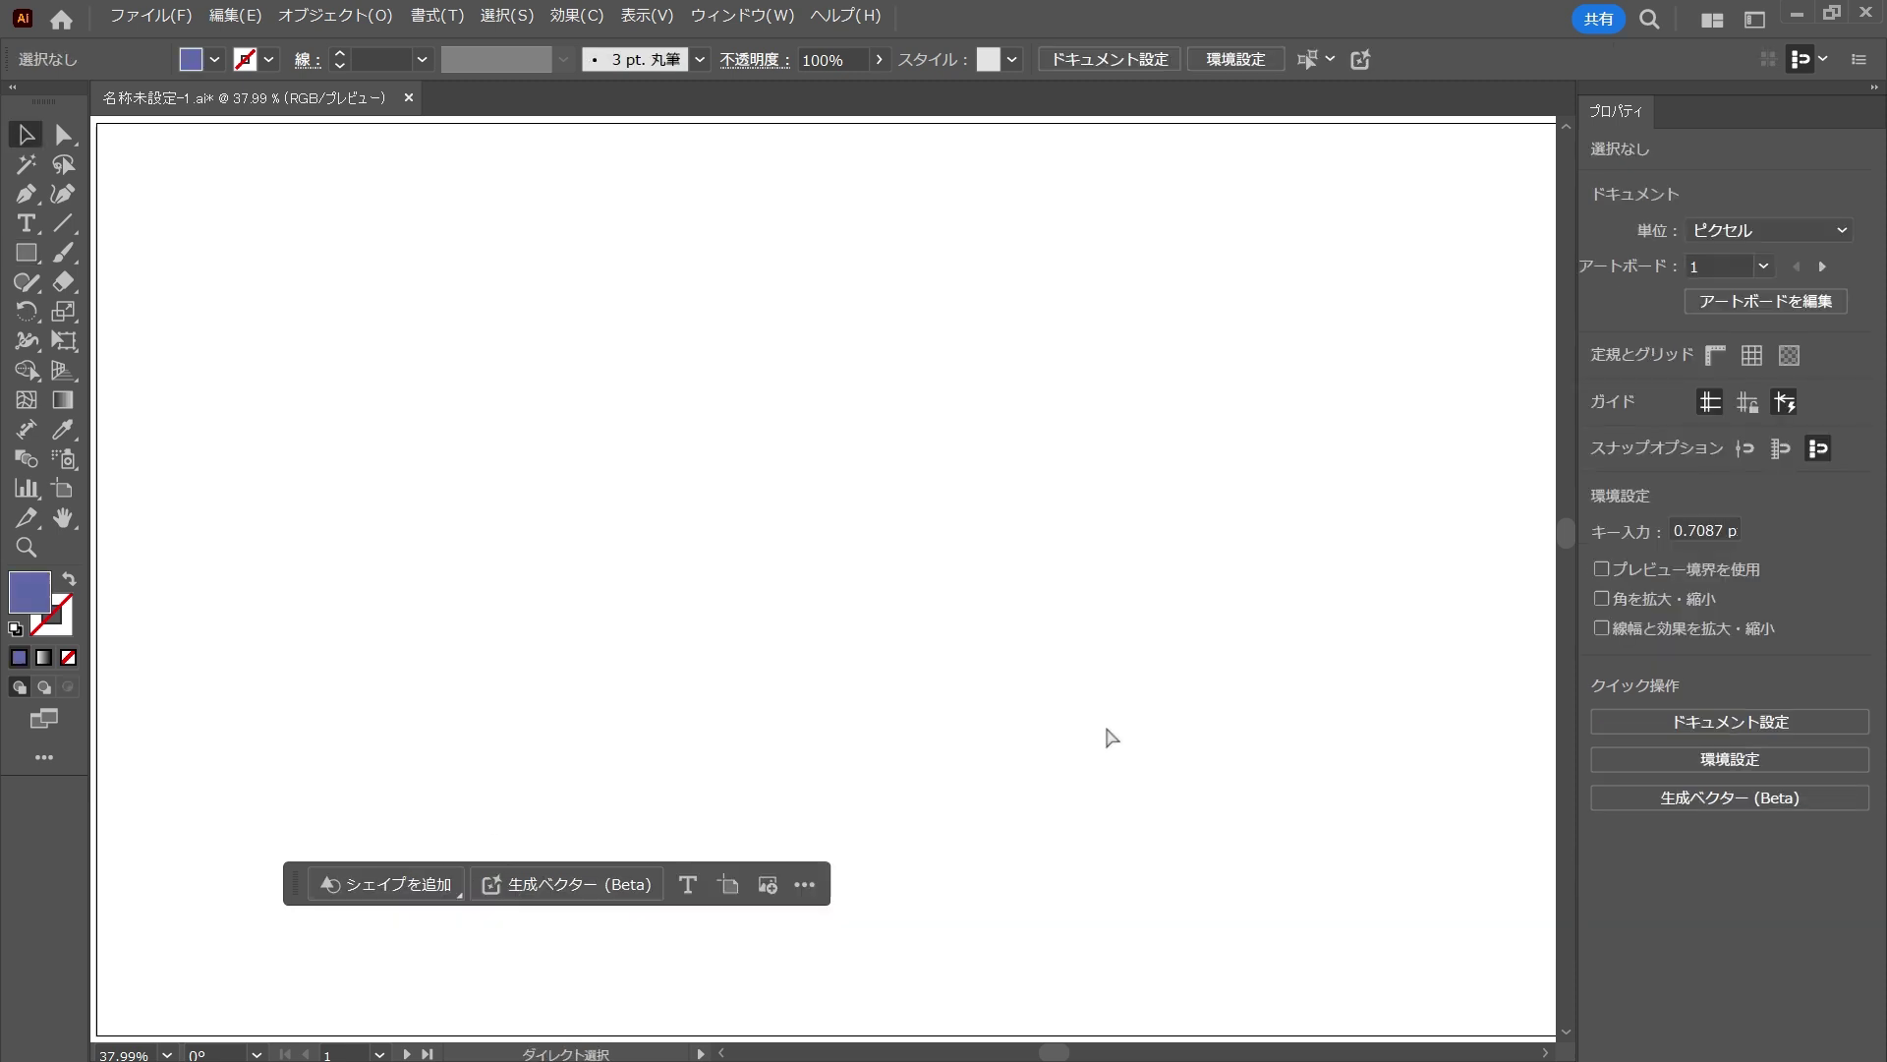
key("ctrl+v")
left_click(1105, 737)
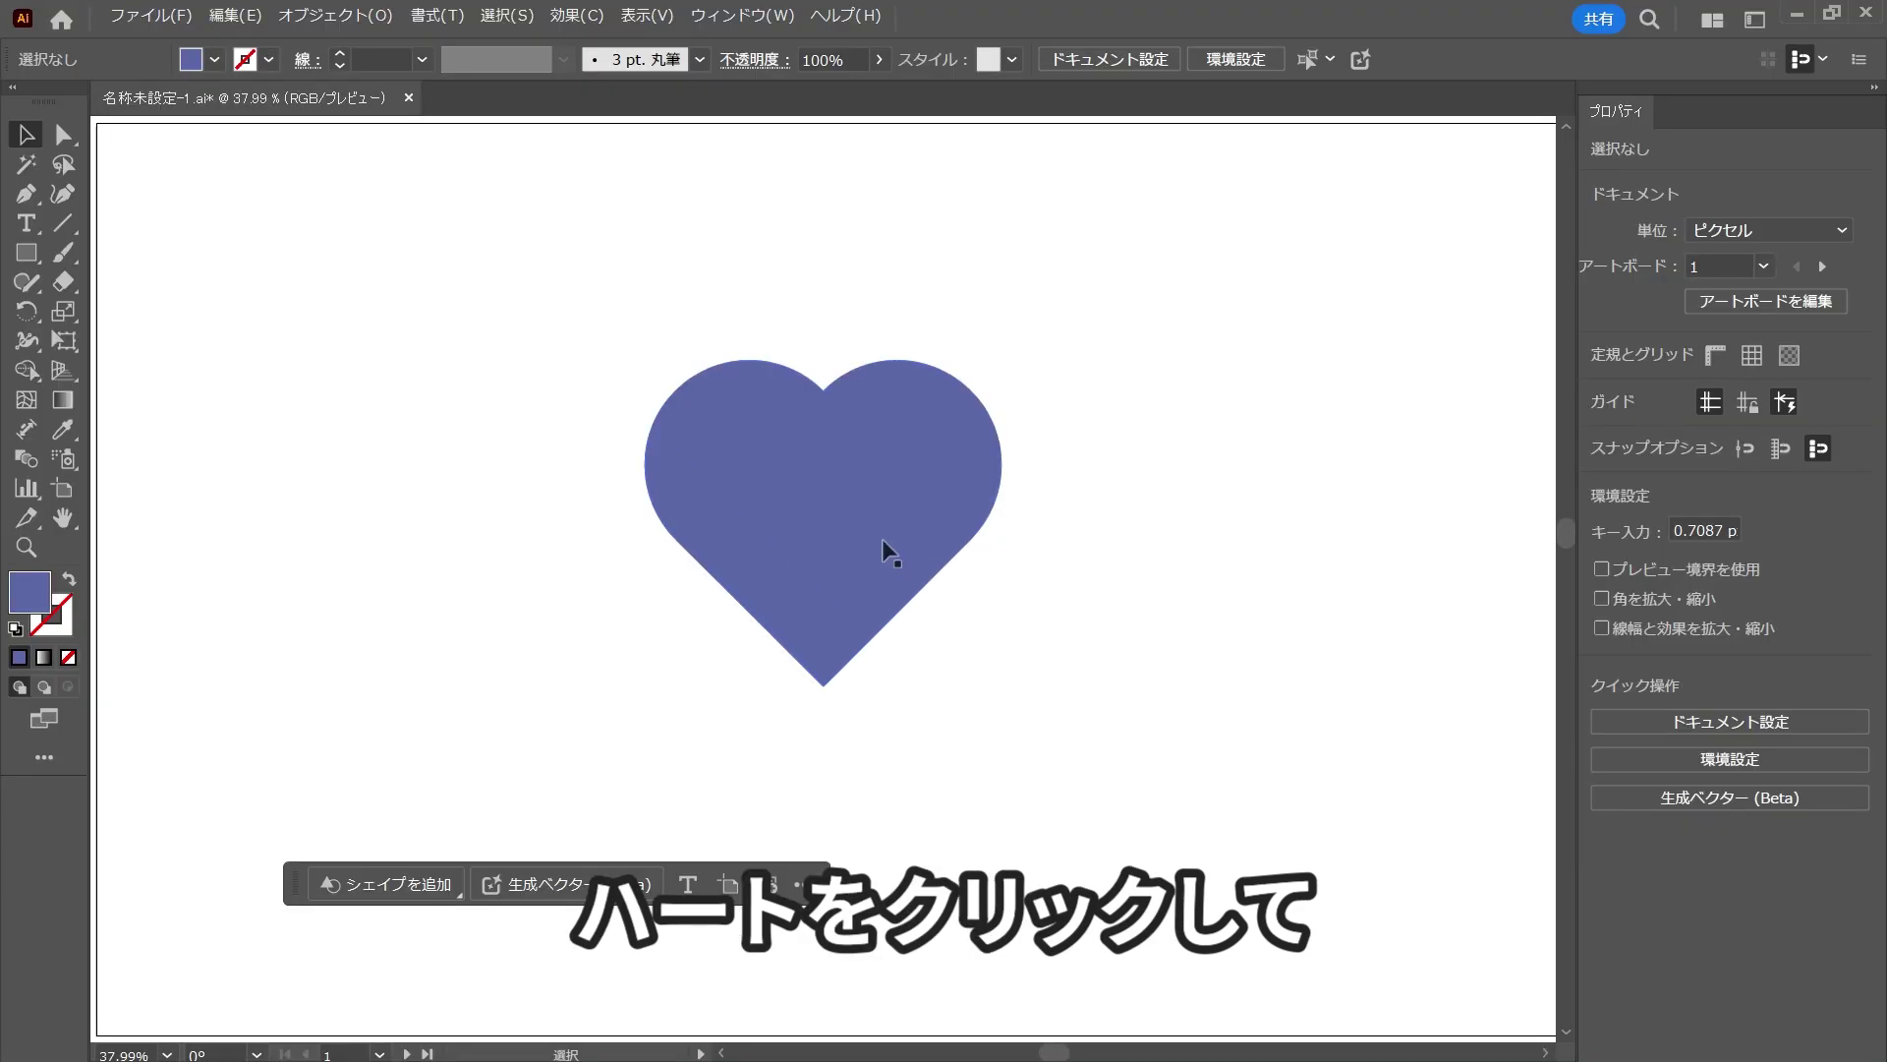
left_click(882, 539)
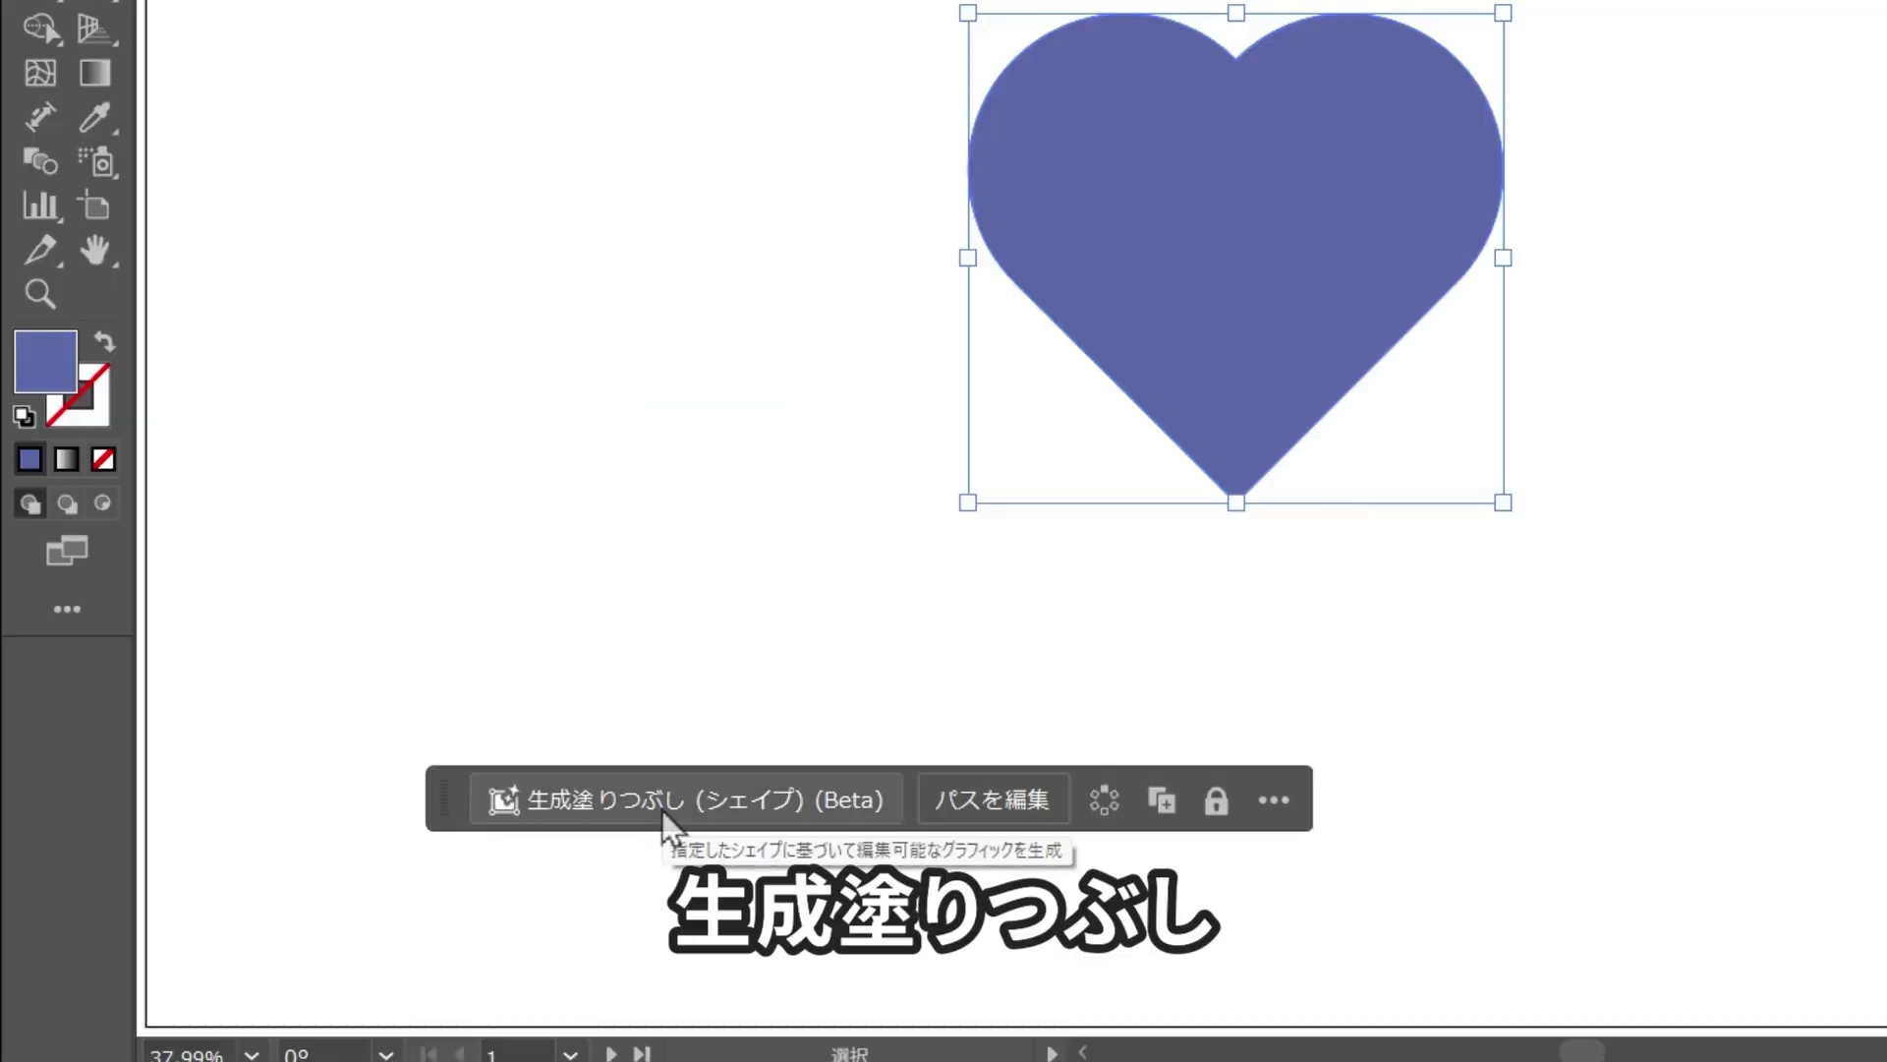
Step: Generate a shape fill from prompt '花' and apply the third flower variation
left_click(685, 818)
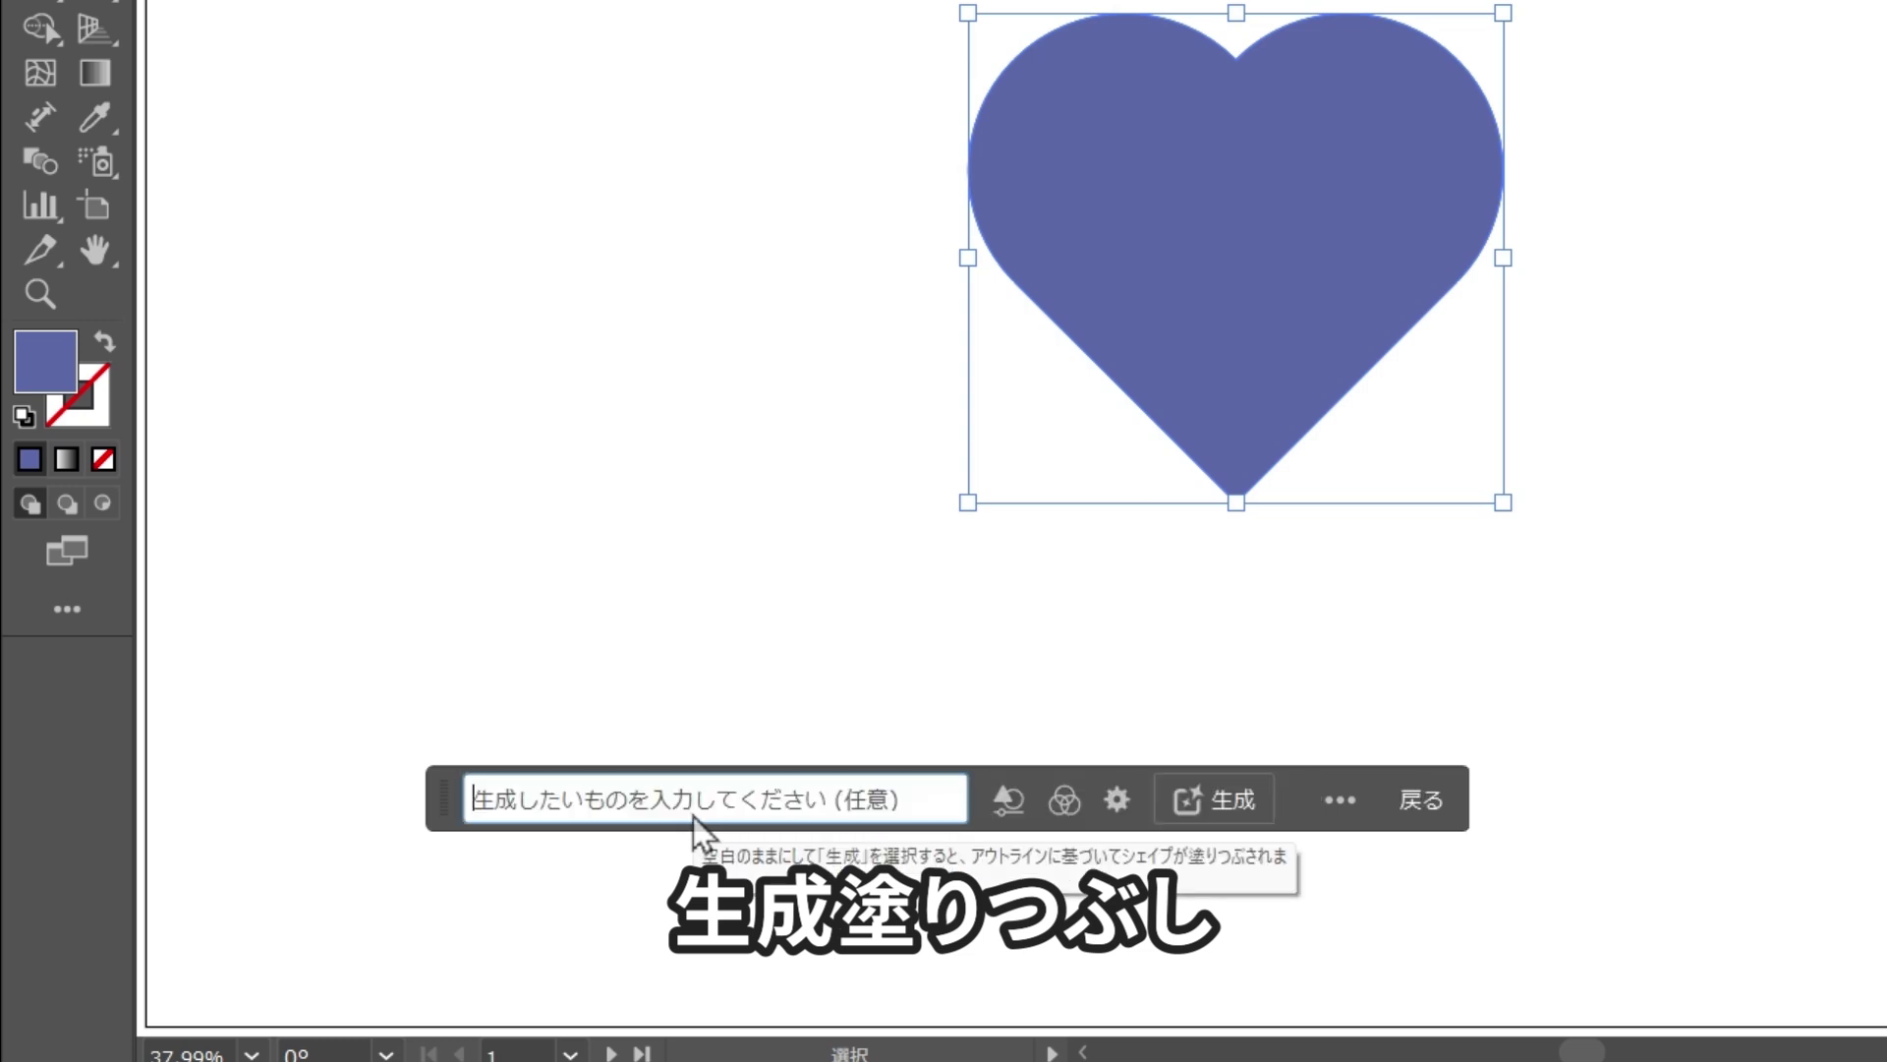
type("花")
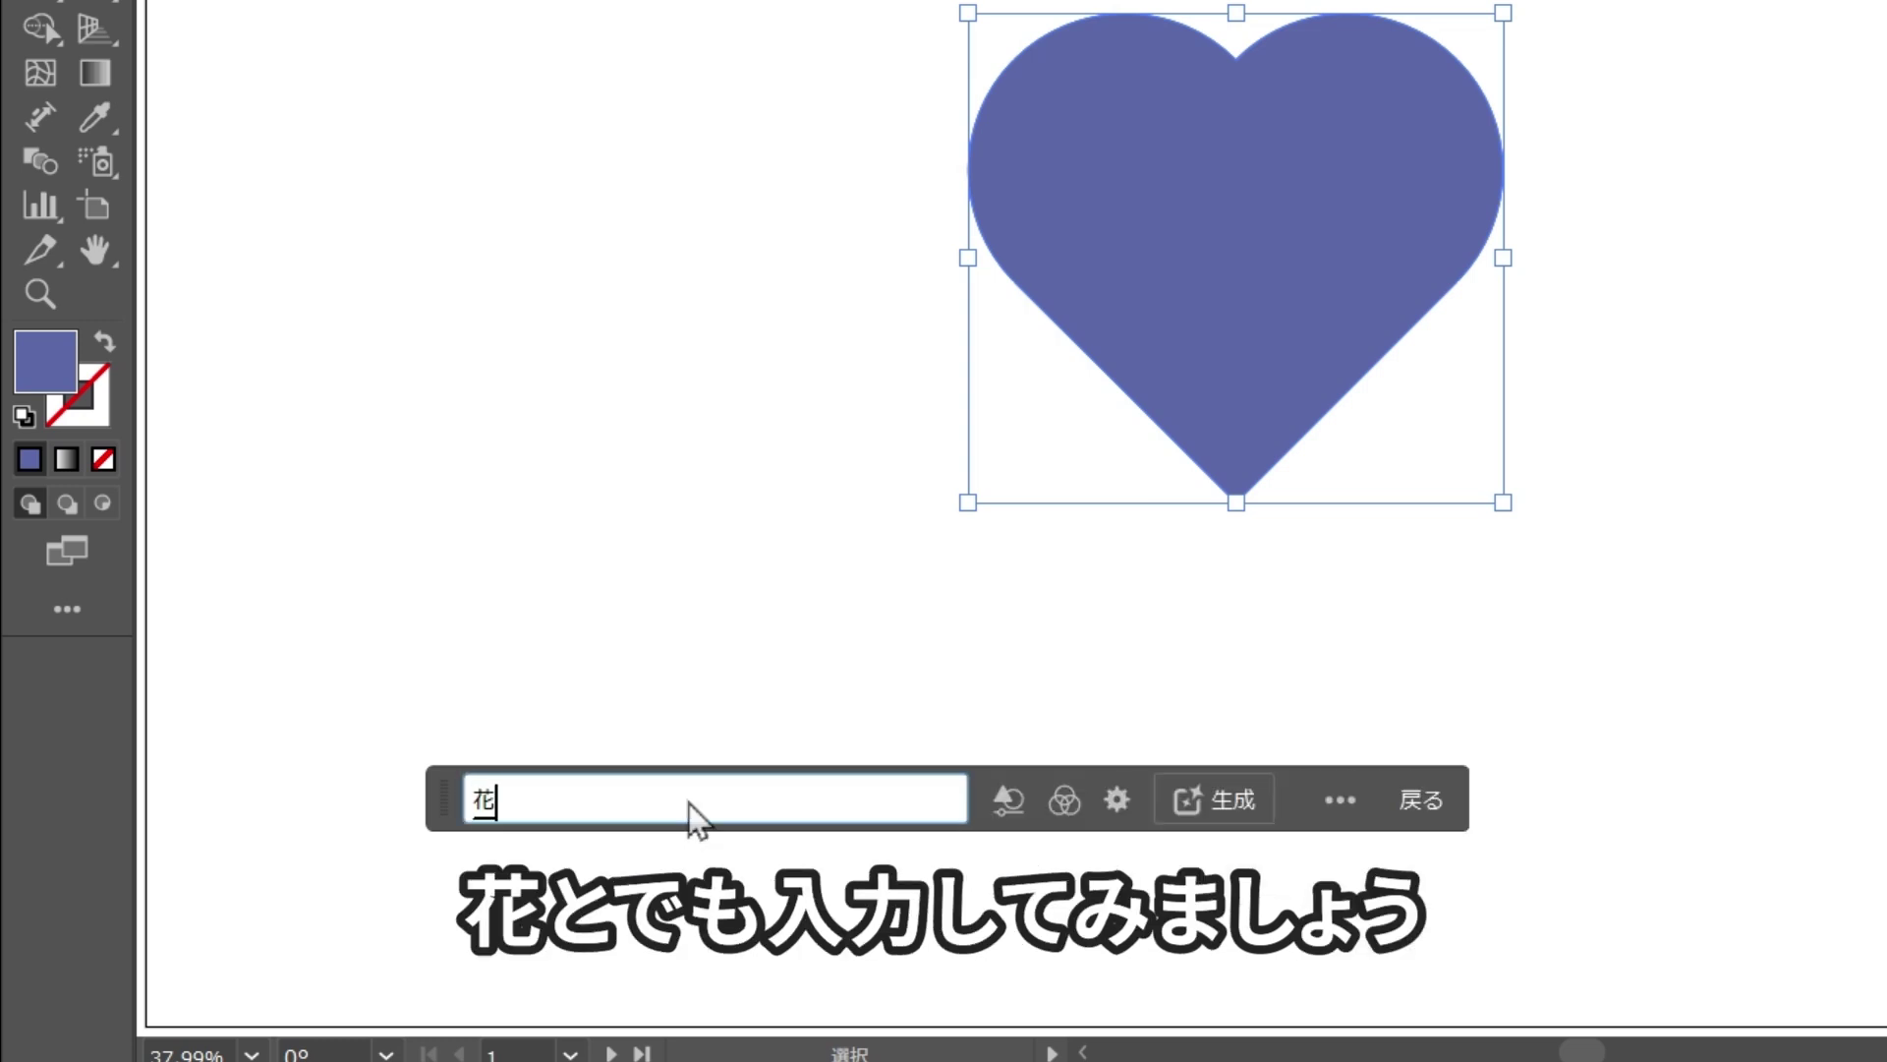
key("Return")
key("Return")
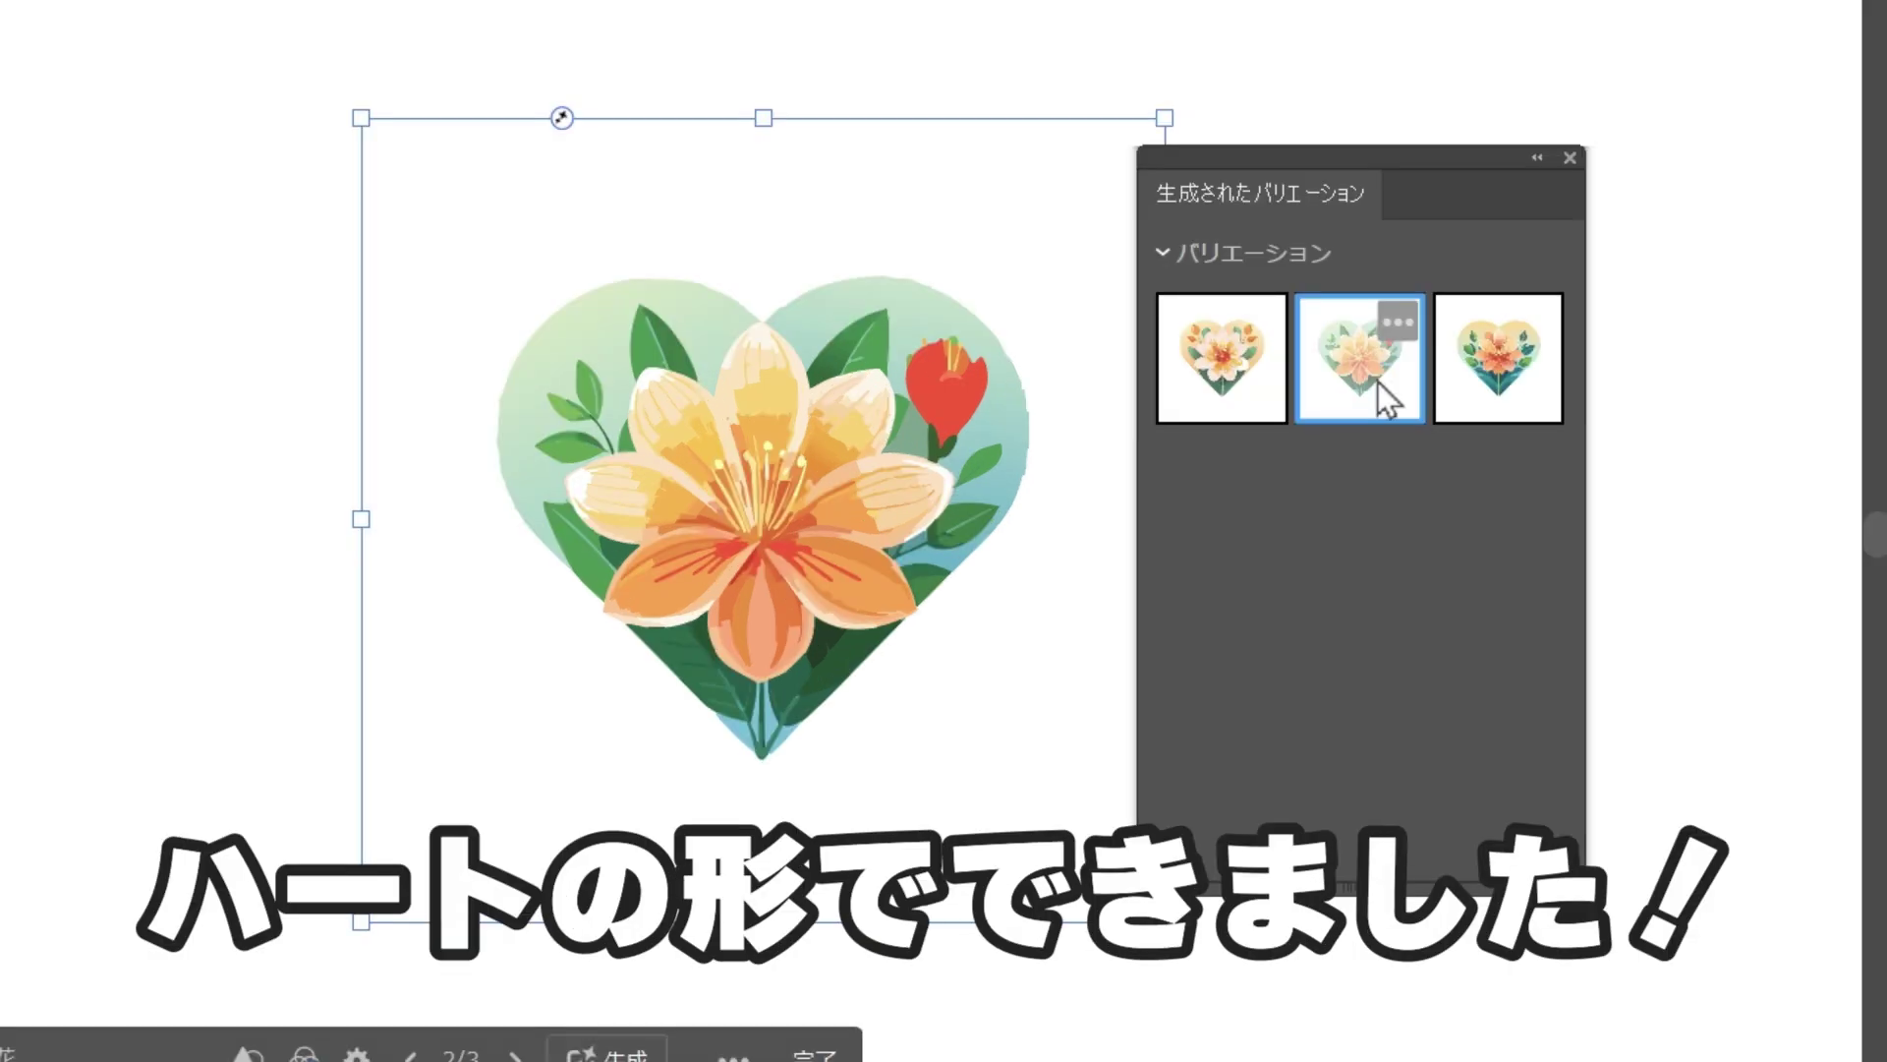
left_click(1221, 383)
left_click(1377, 387)
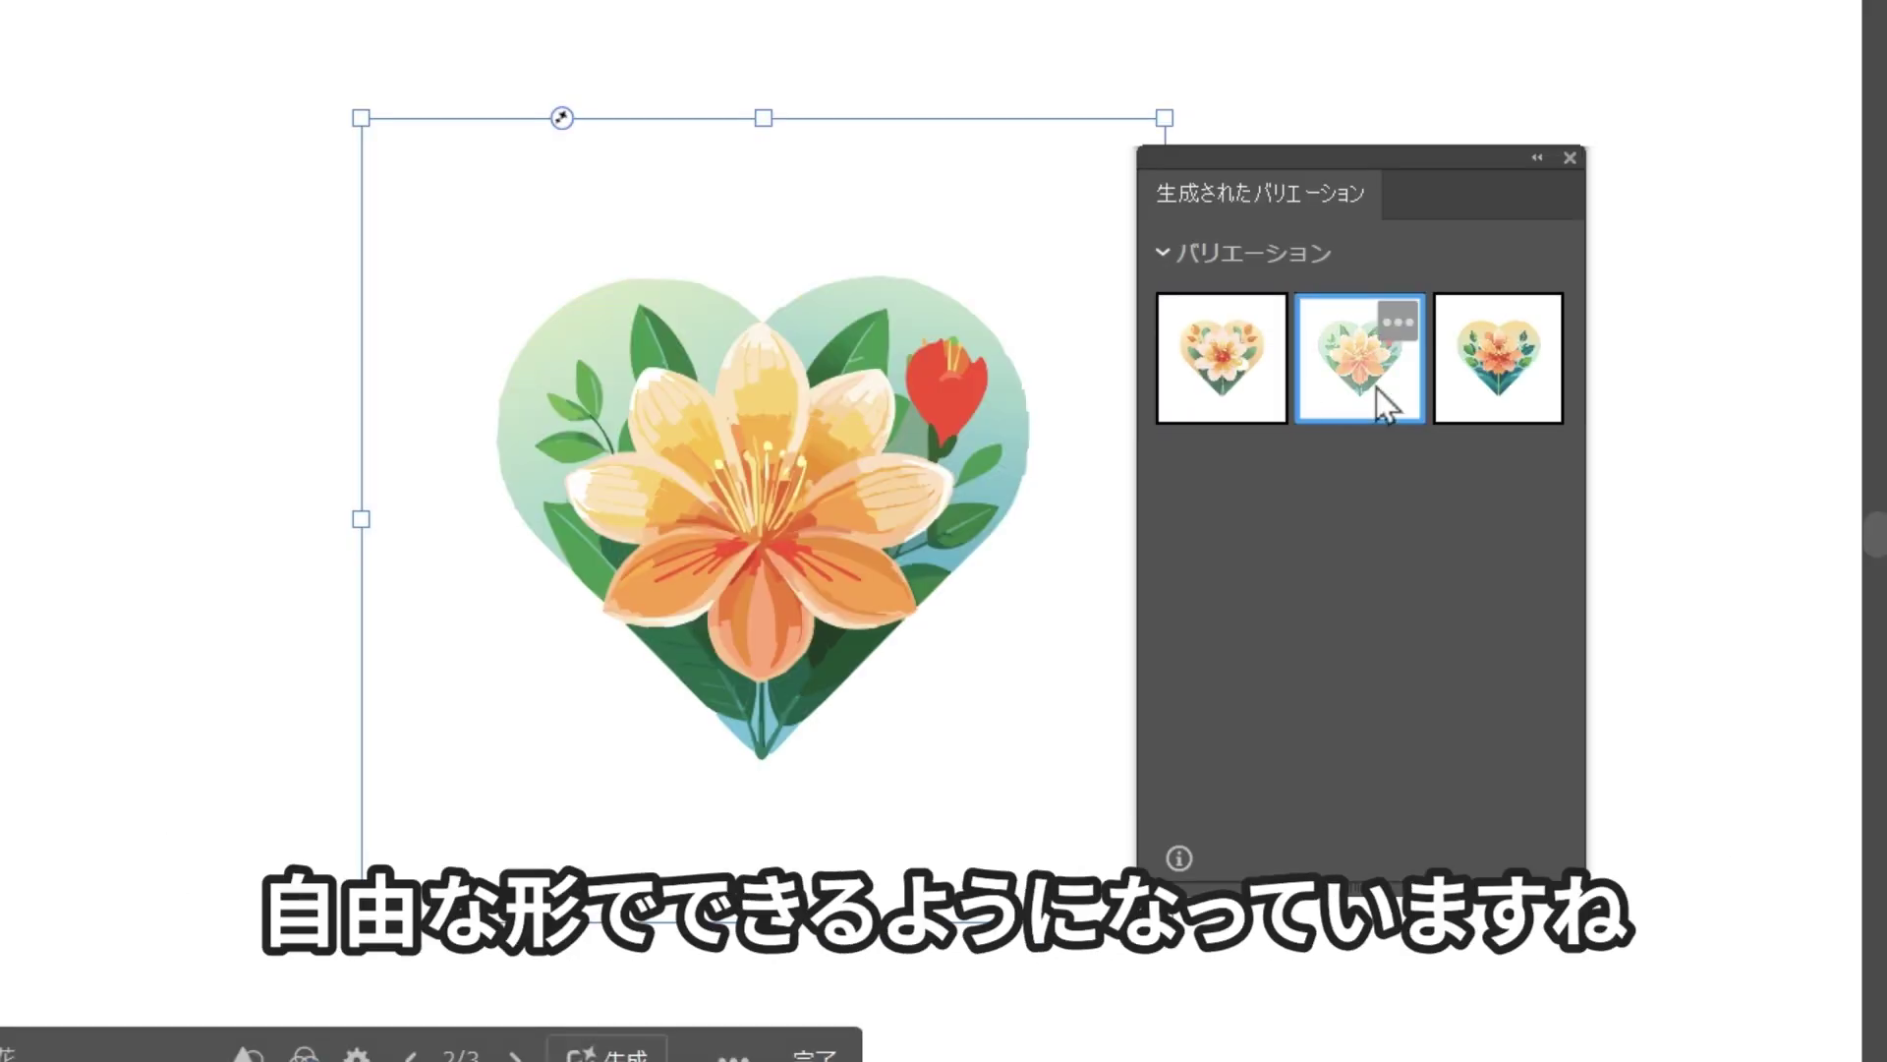
left_click(1506, 403)
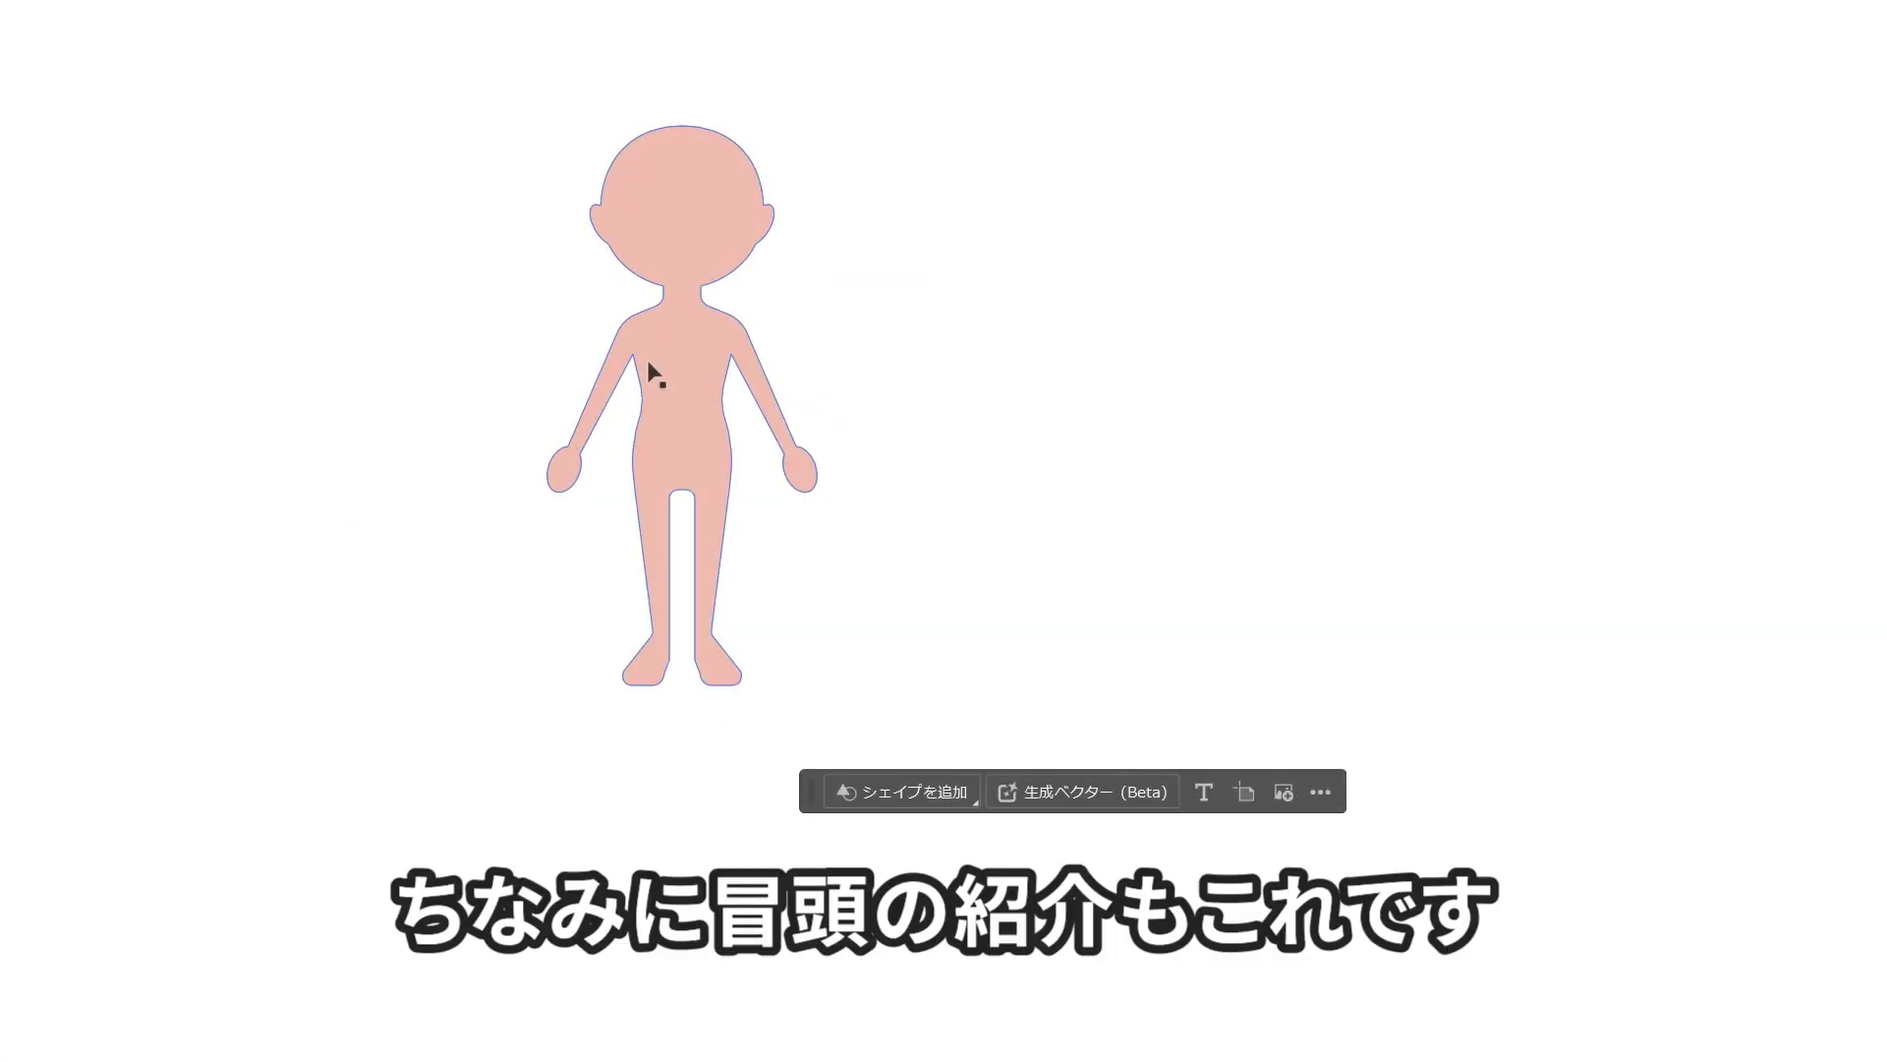
Step: Regenerate a suited-woman copy, deselect, and bring up Generative Vector (Beta) settings with prompt 花
left_click_drag(647, 359, 1136, 360)
left_click(935, 792)
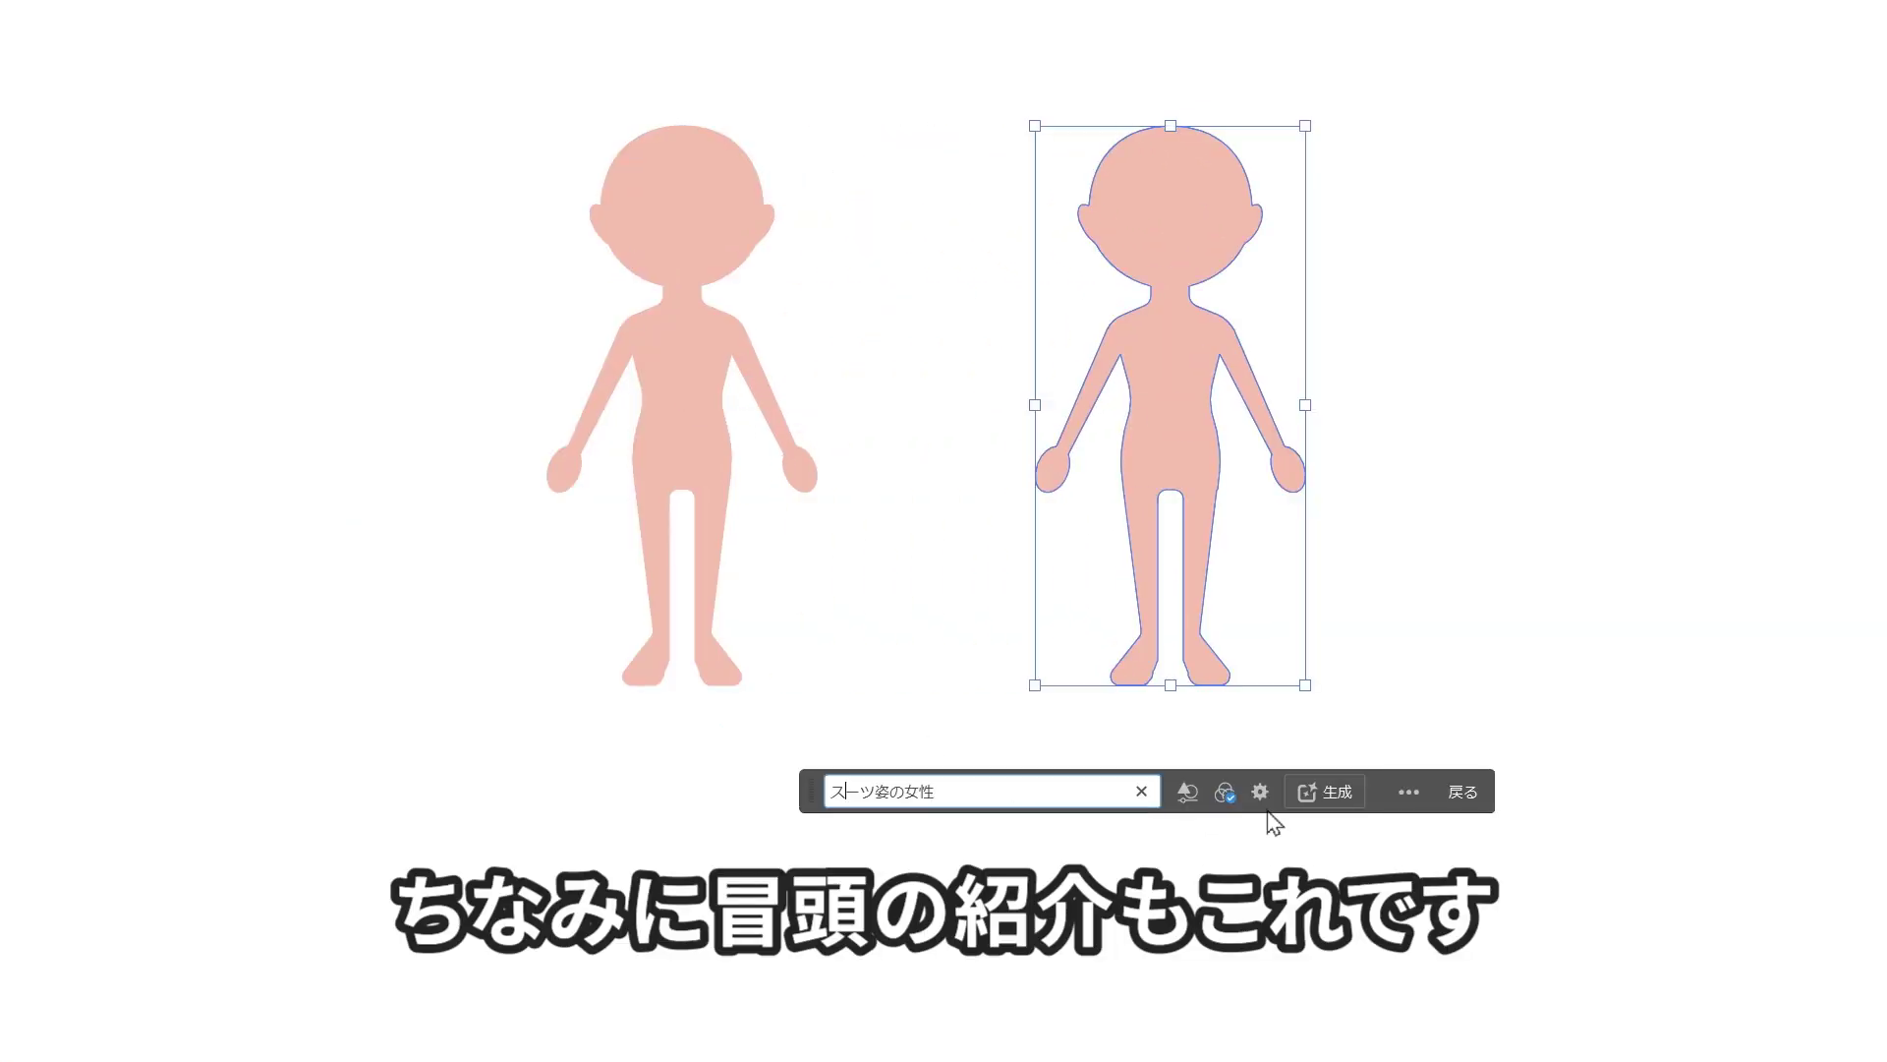
left_click(1335, 791)
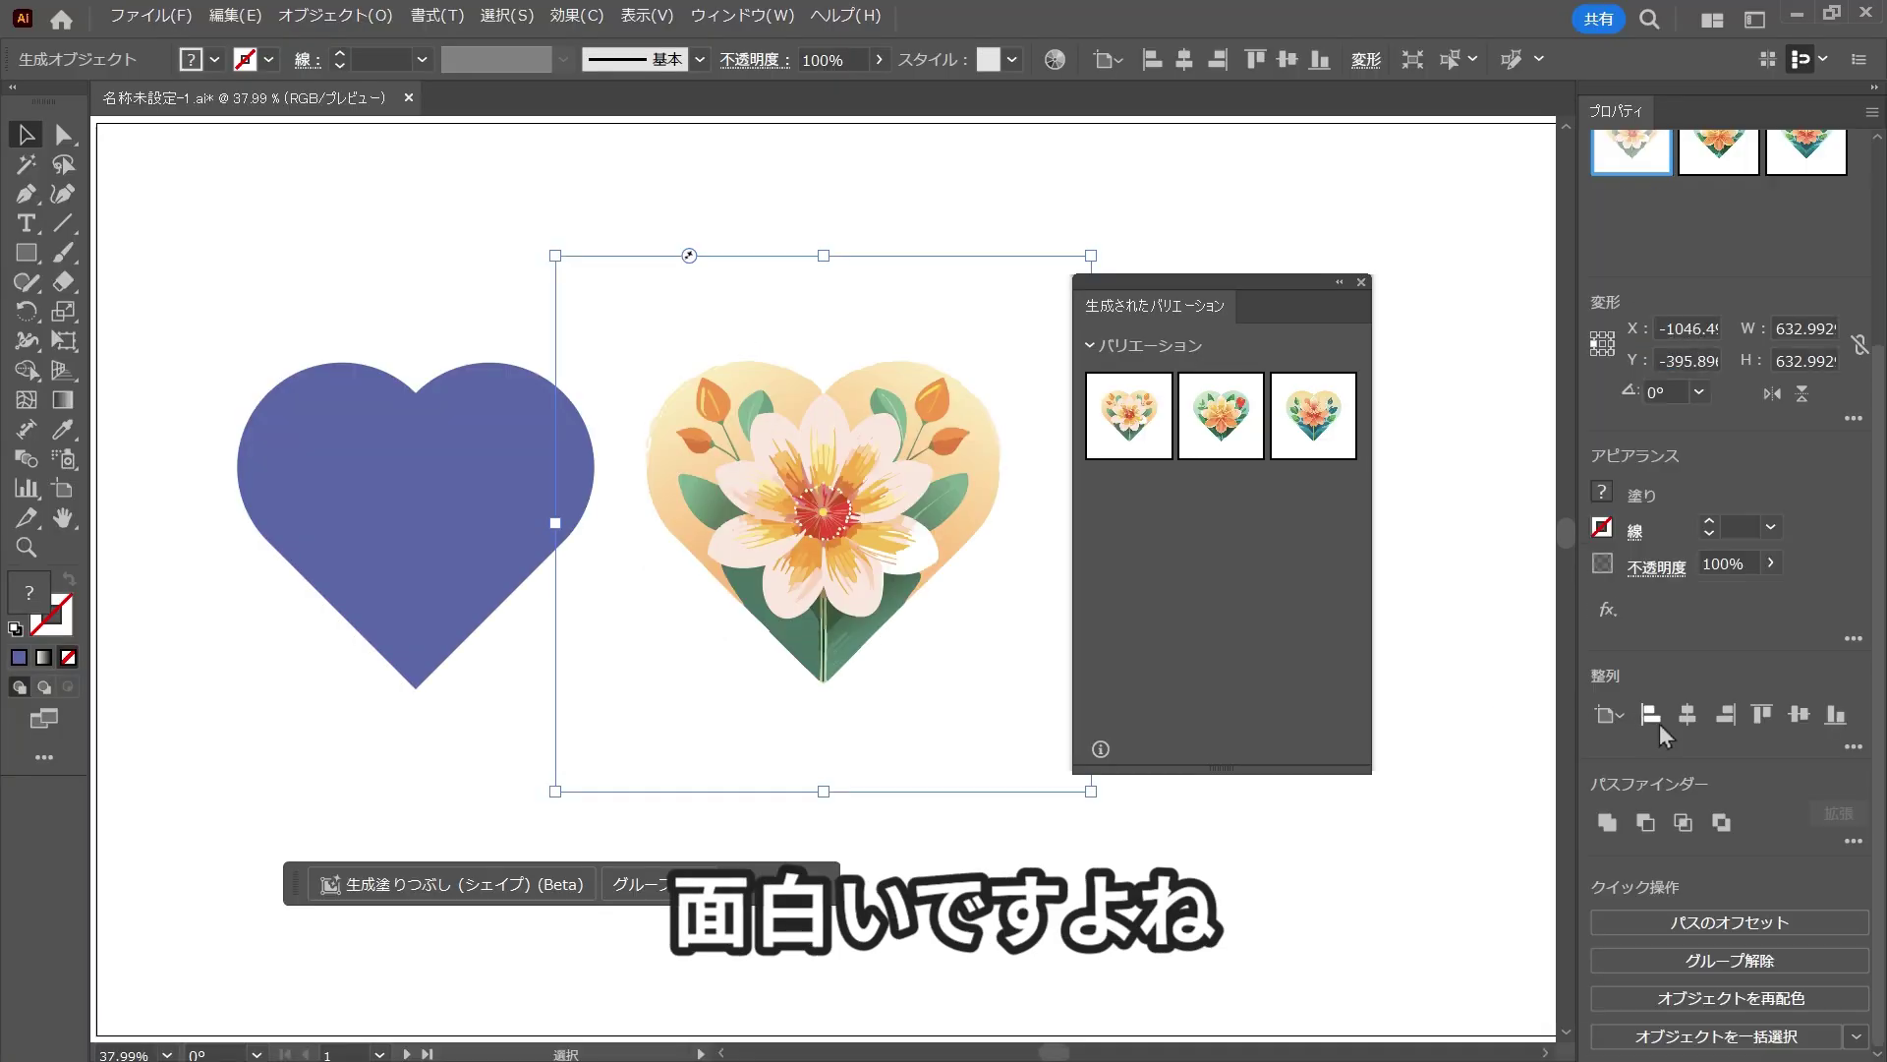
left_click(1381, 759)
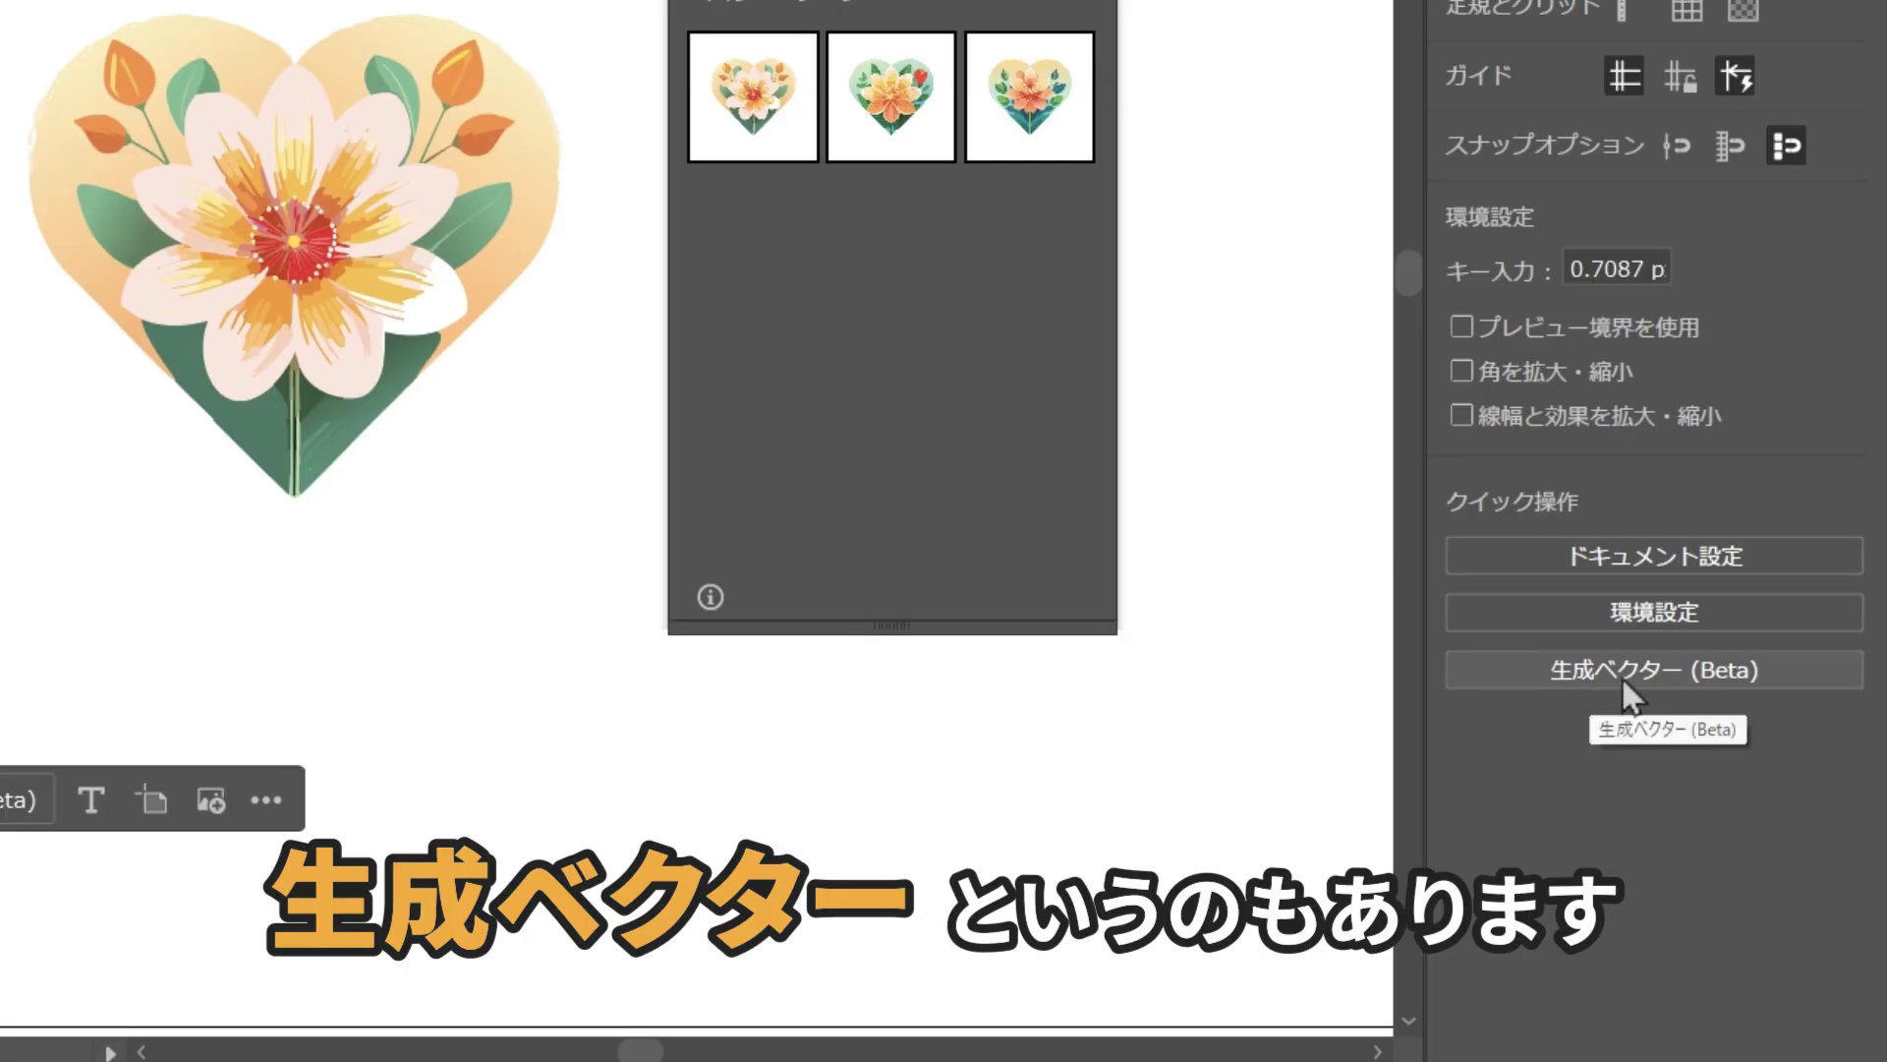
left_click(1622, 676)
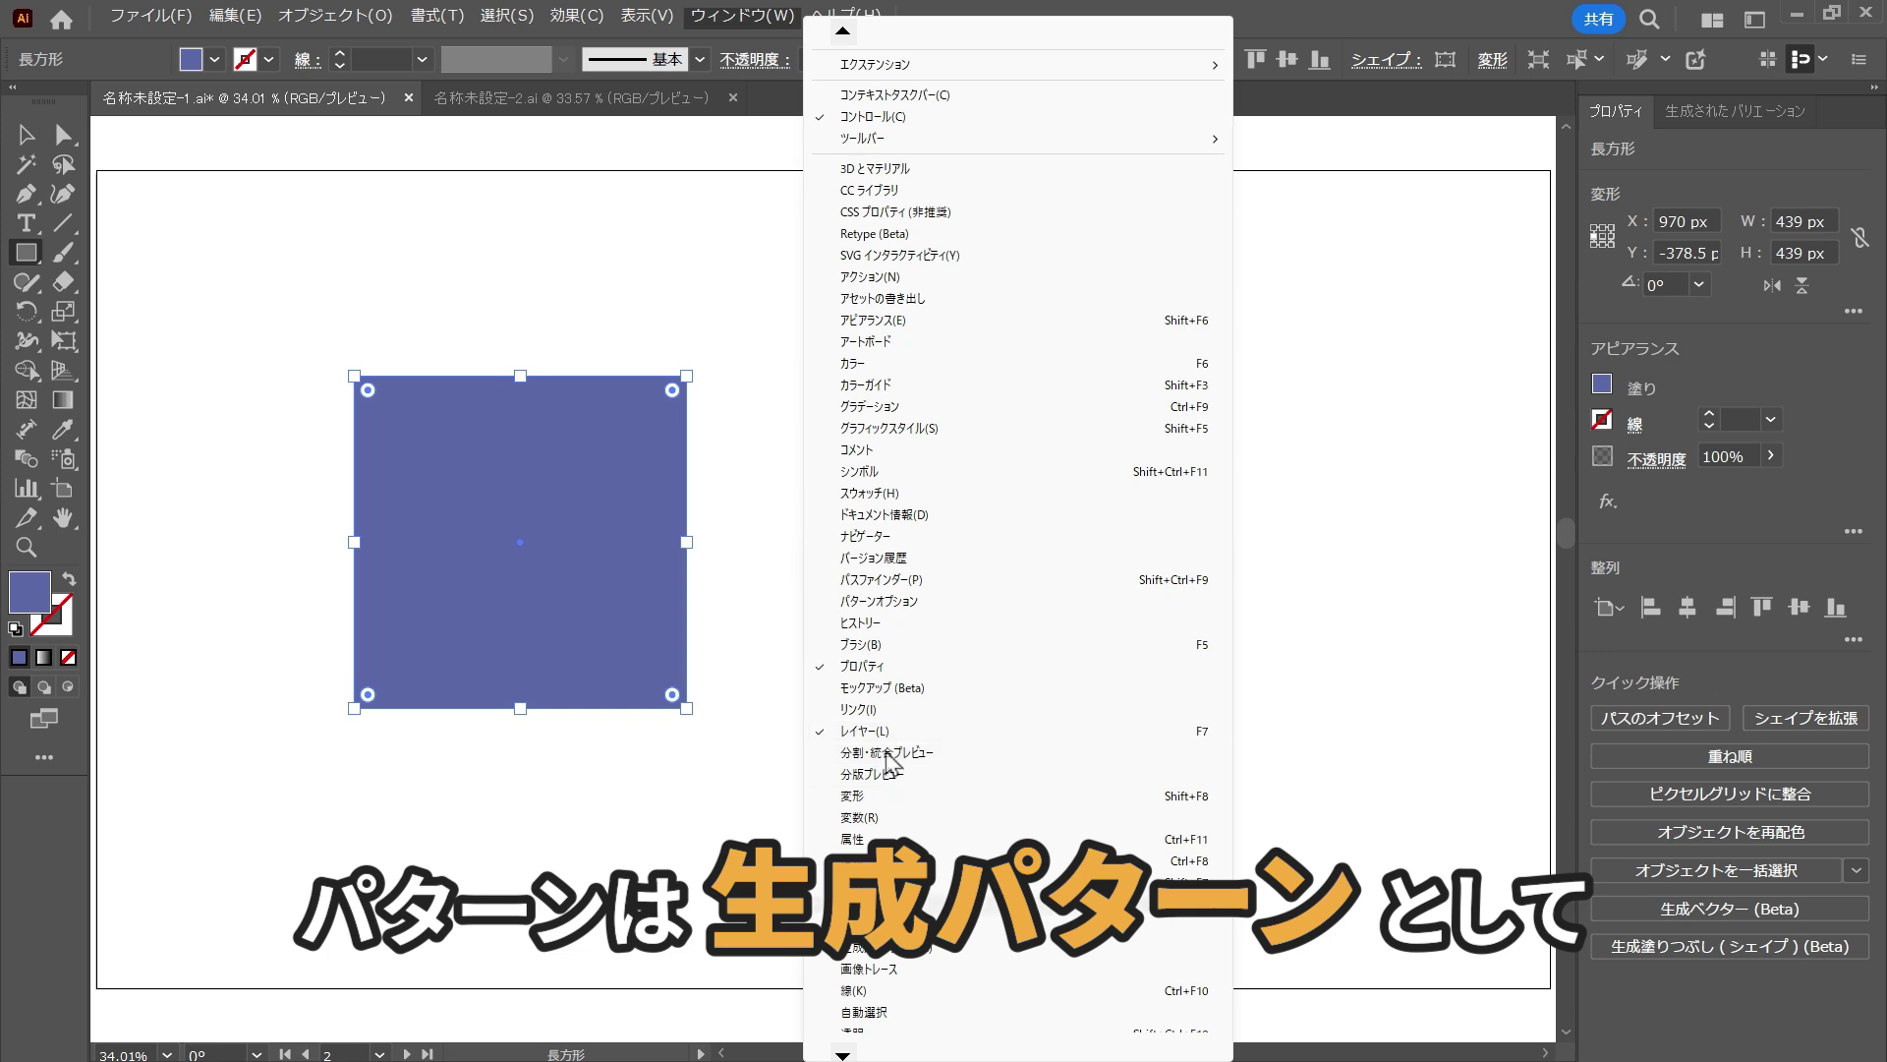
Step: Change the Generative Vector prompt to '猫' and generate a Subject-type cat illustration
scroll(888, 761, "down", 5)
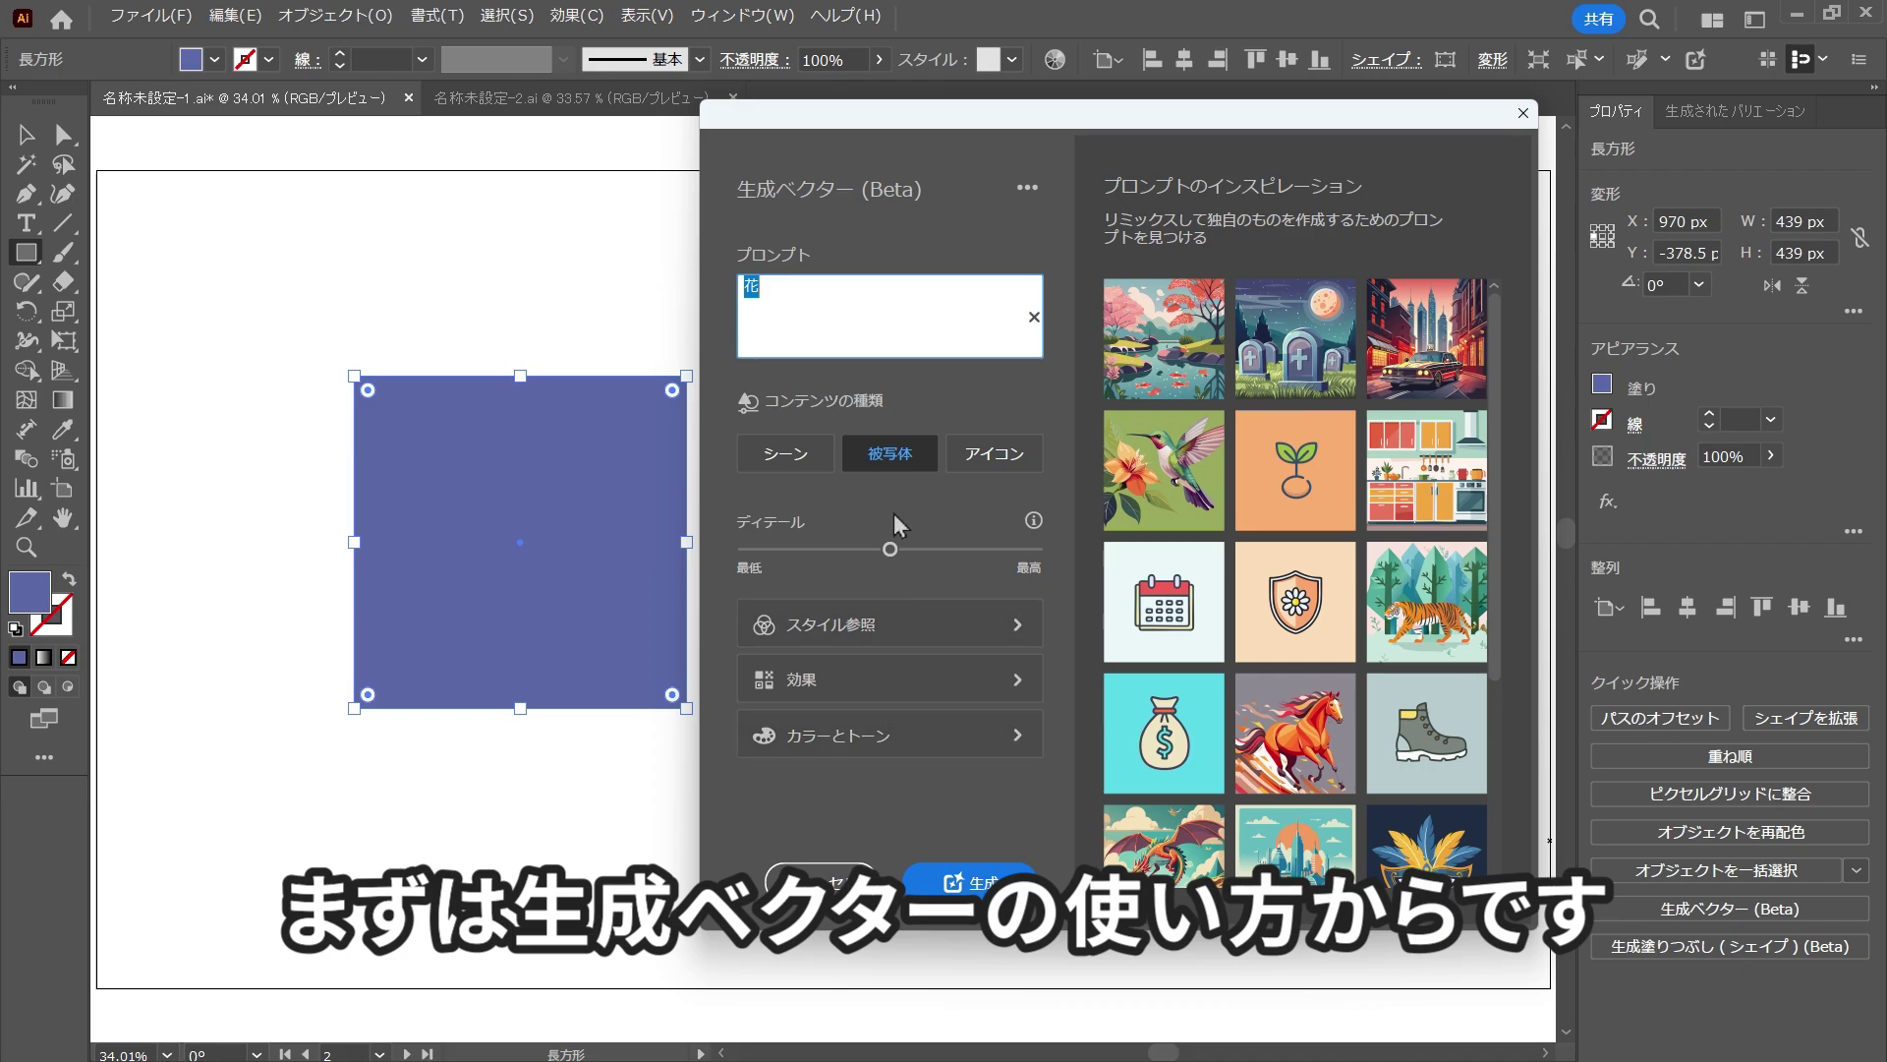
type("猫")
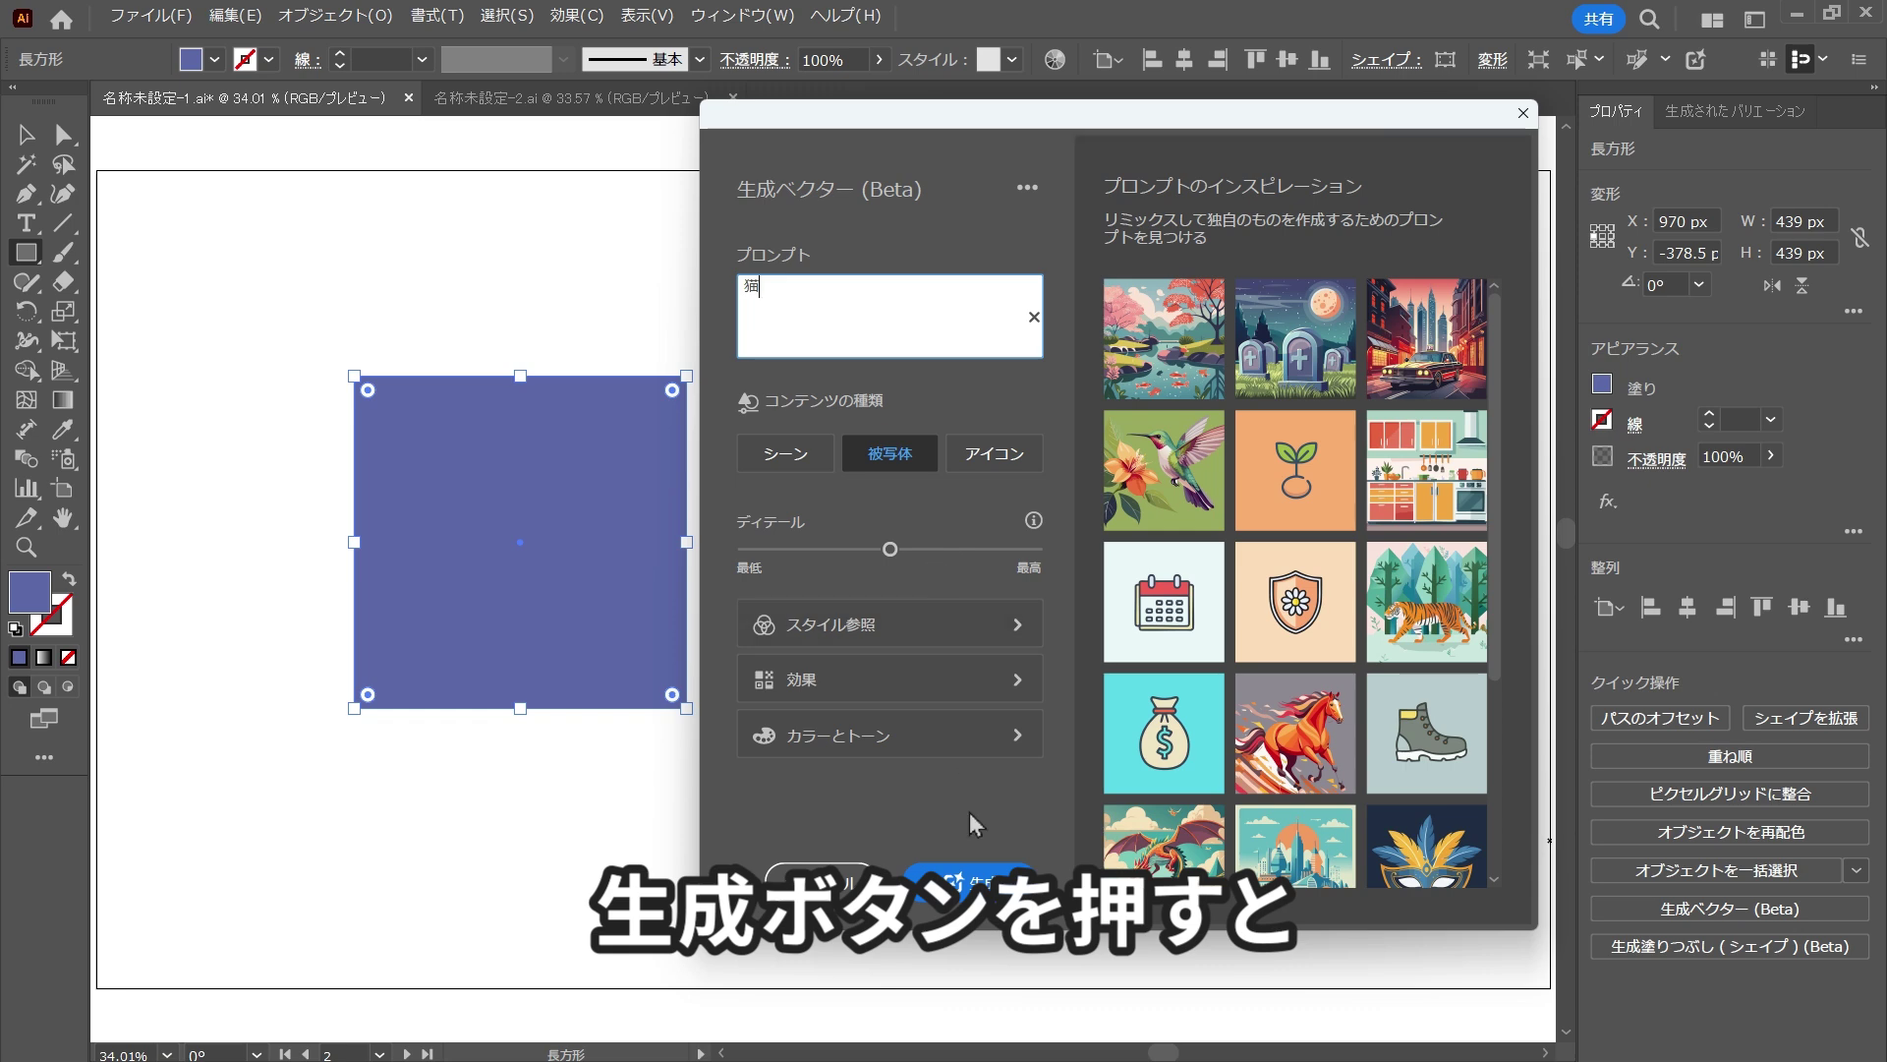
left_click(969, 882)
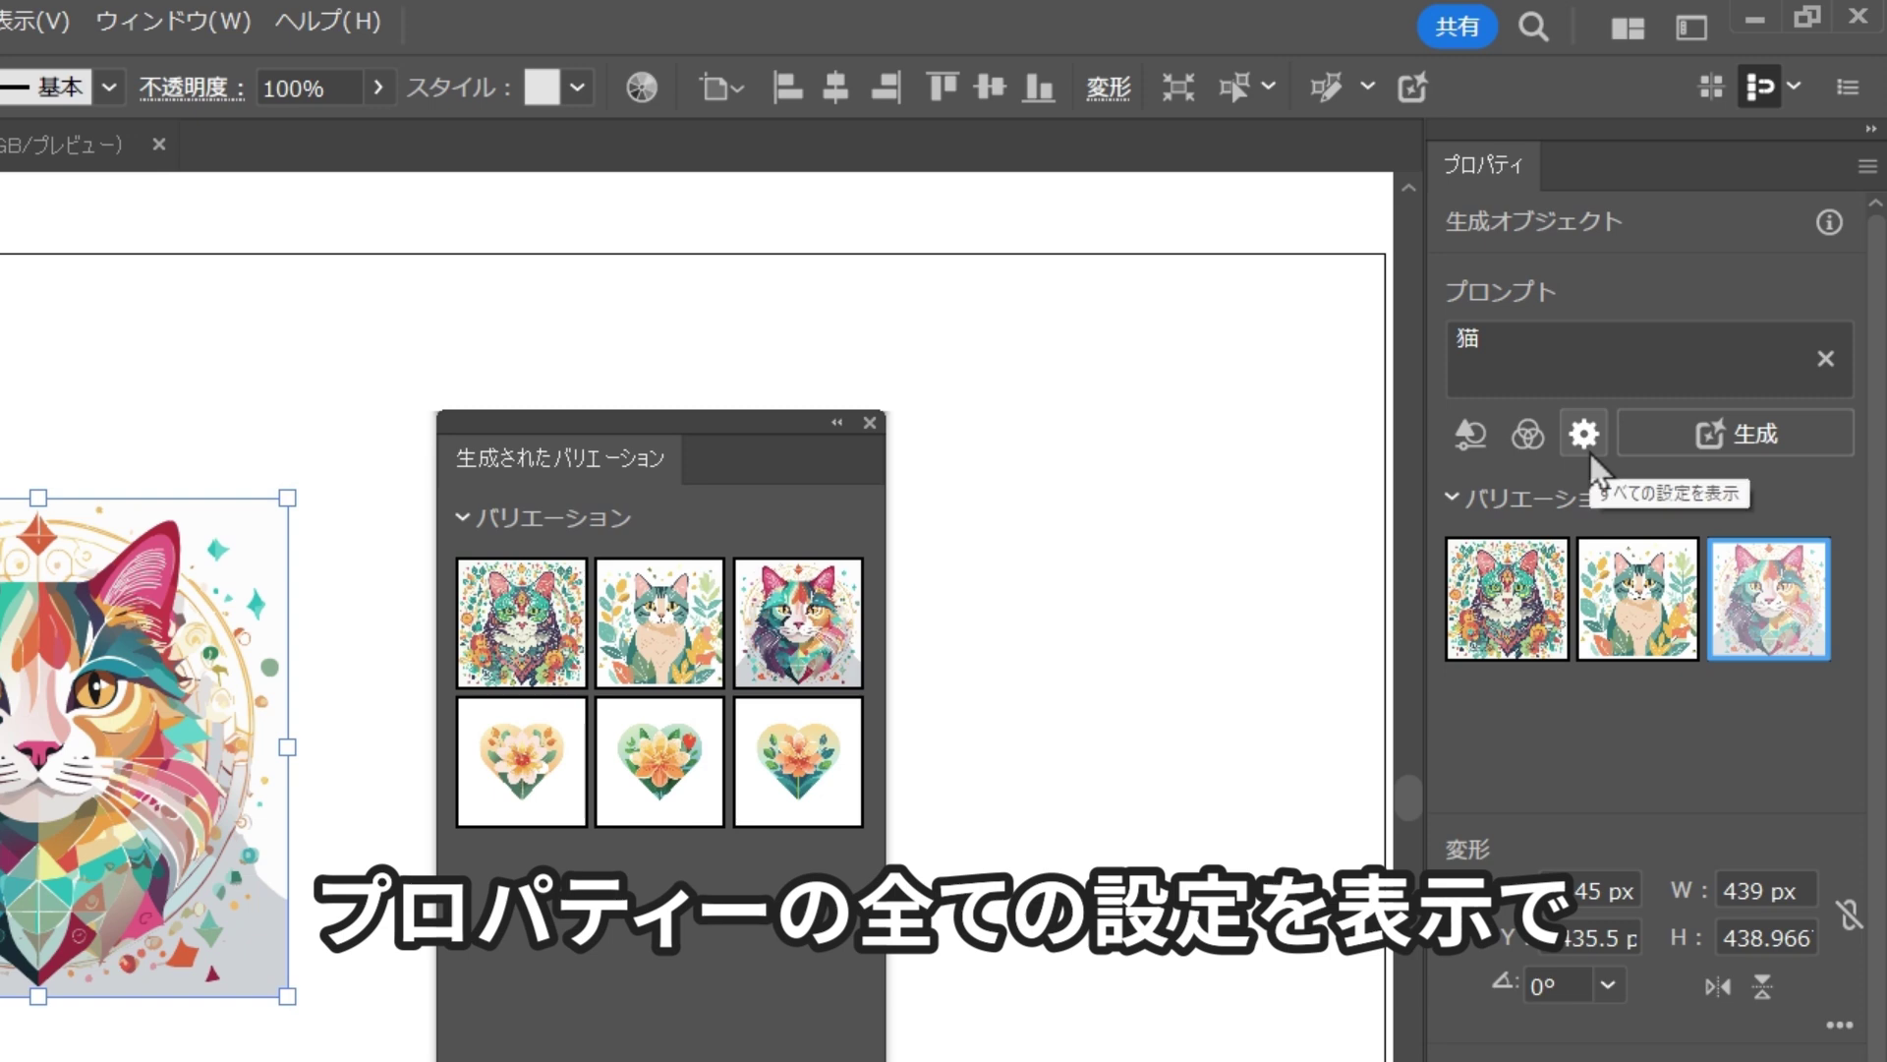
Step: Regenerate '猫' with content type シーン and apply the third landscape variation
left_click(1589, 452)
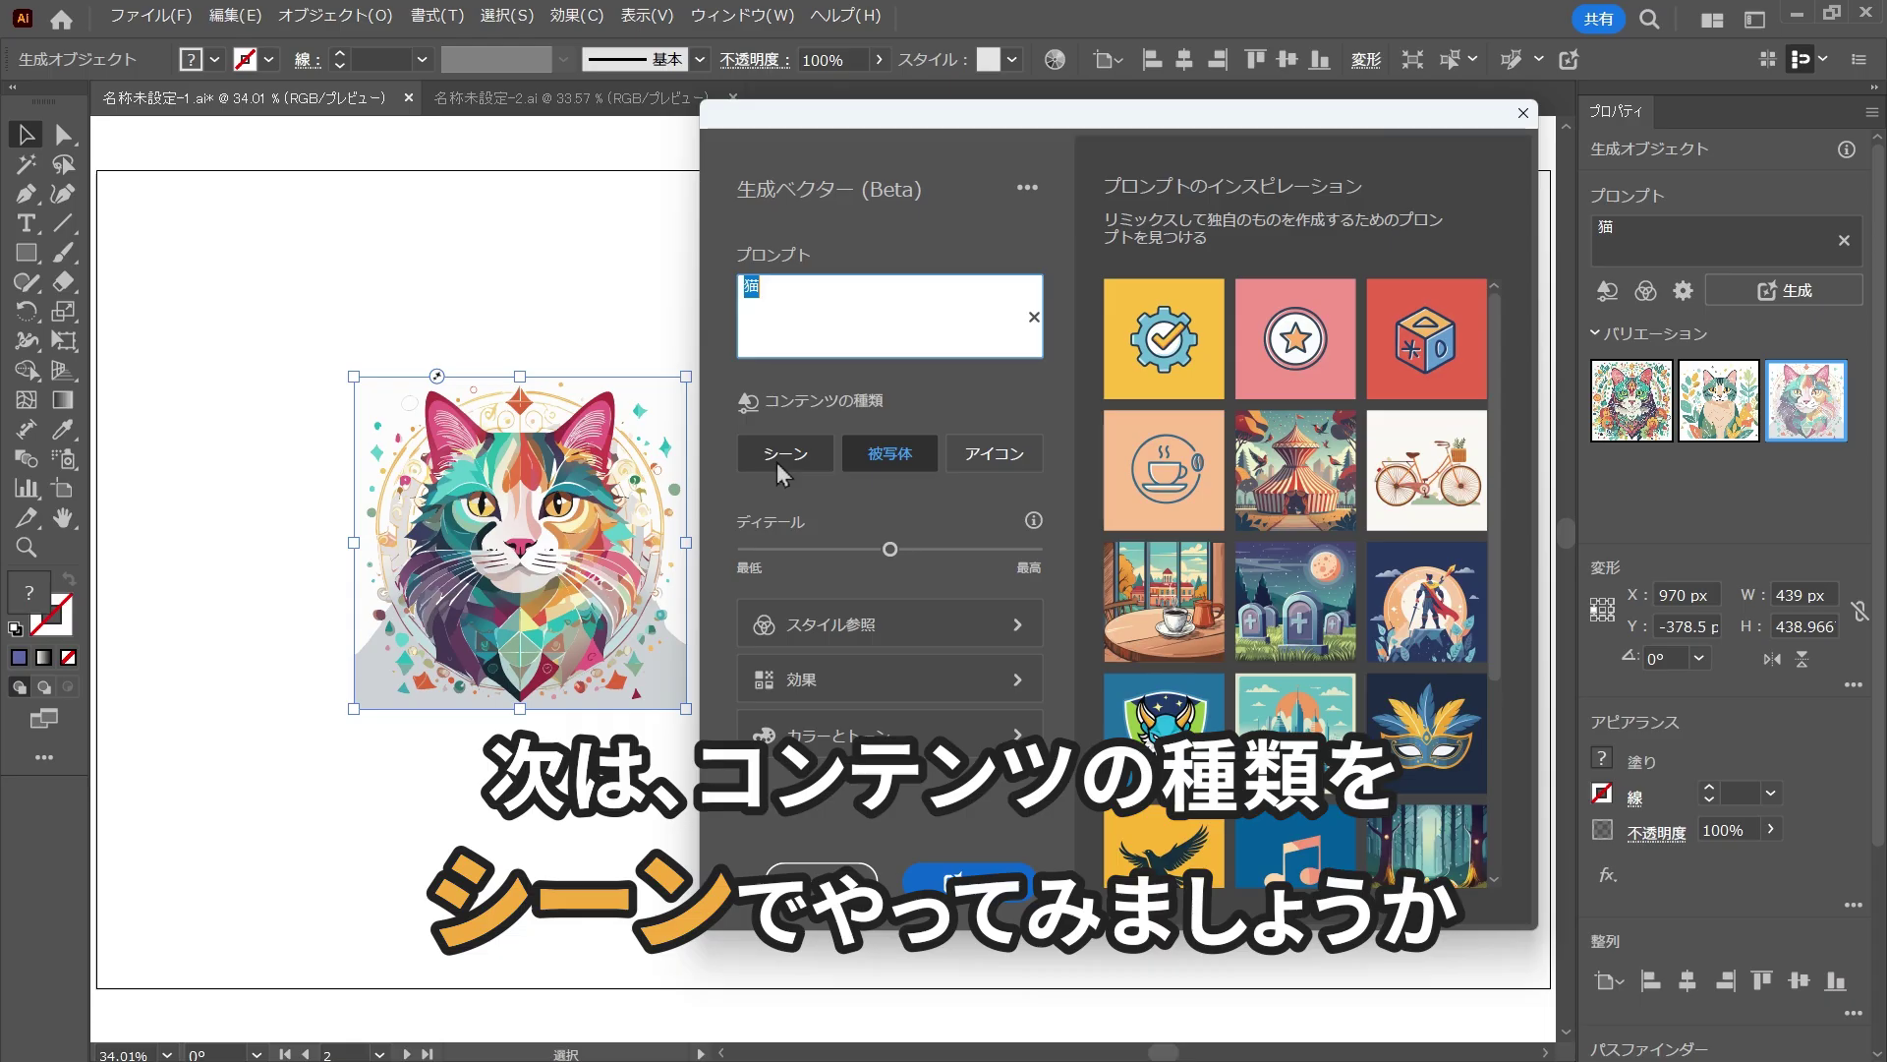
left_click(786, 454)
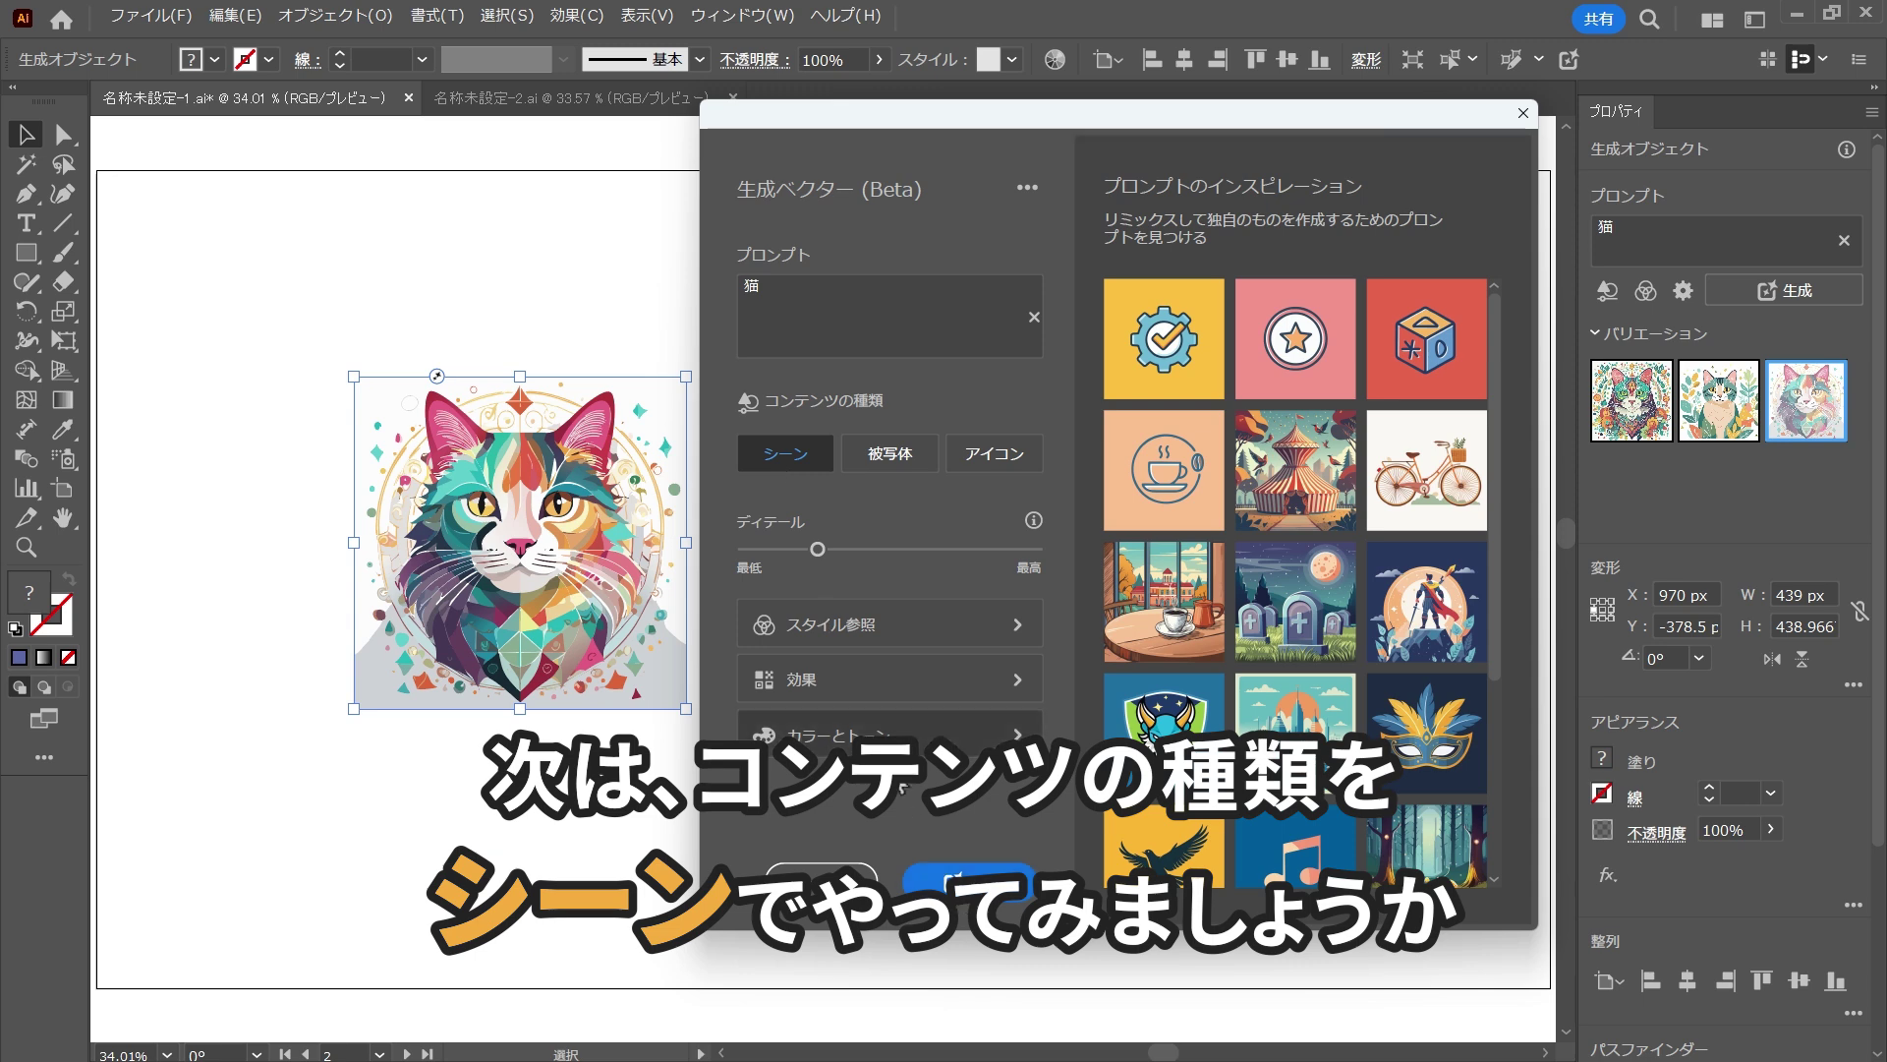
left_click(969, 875)
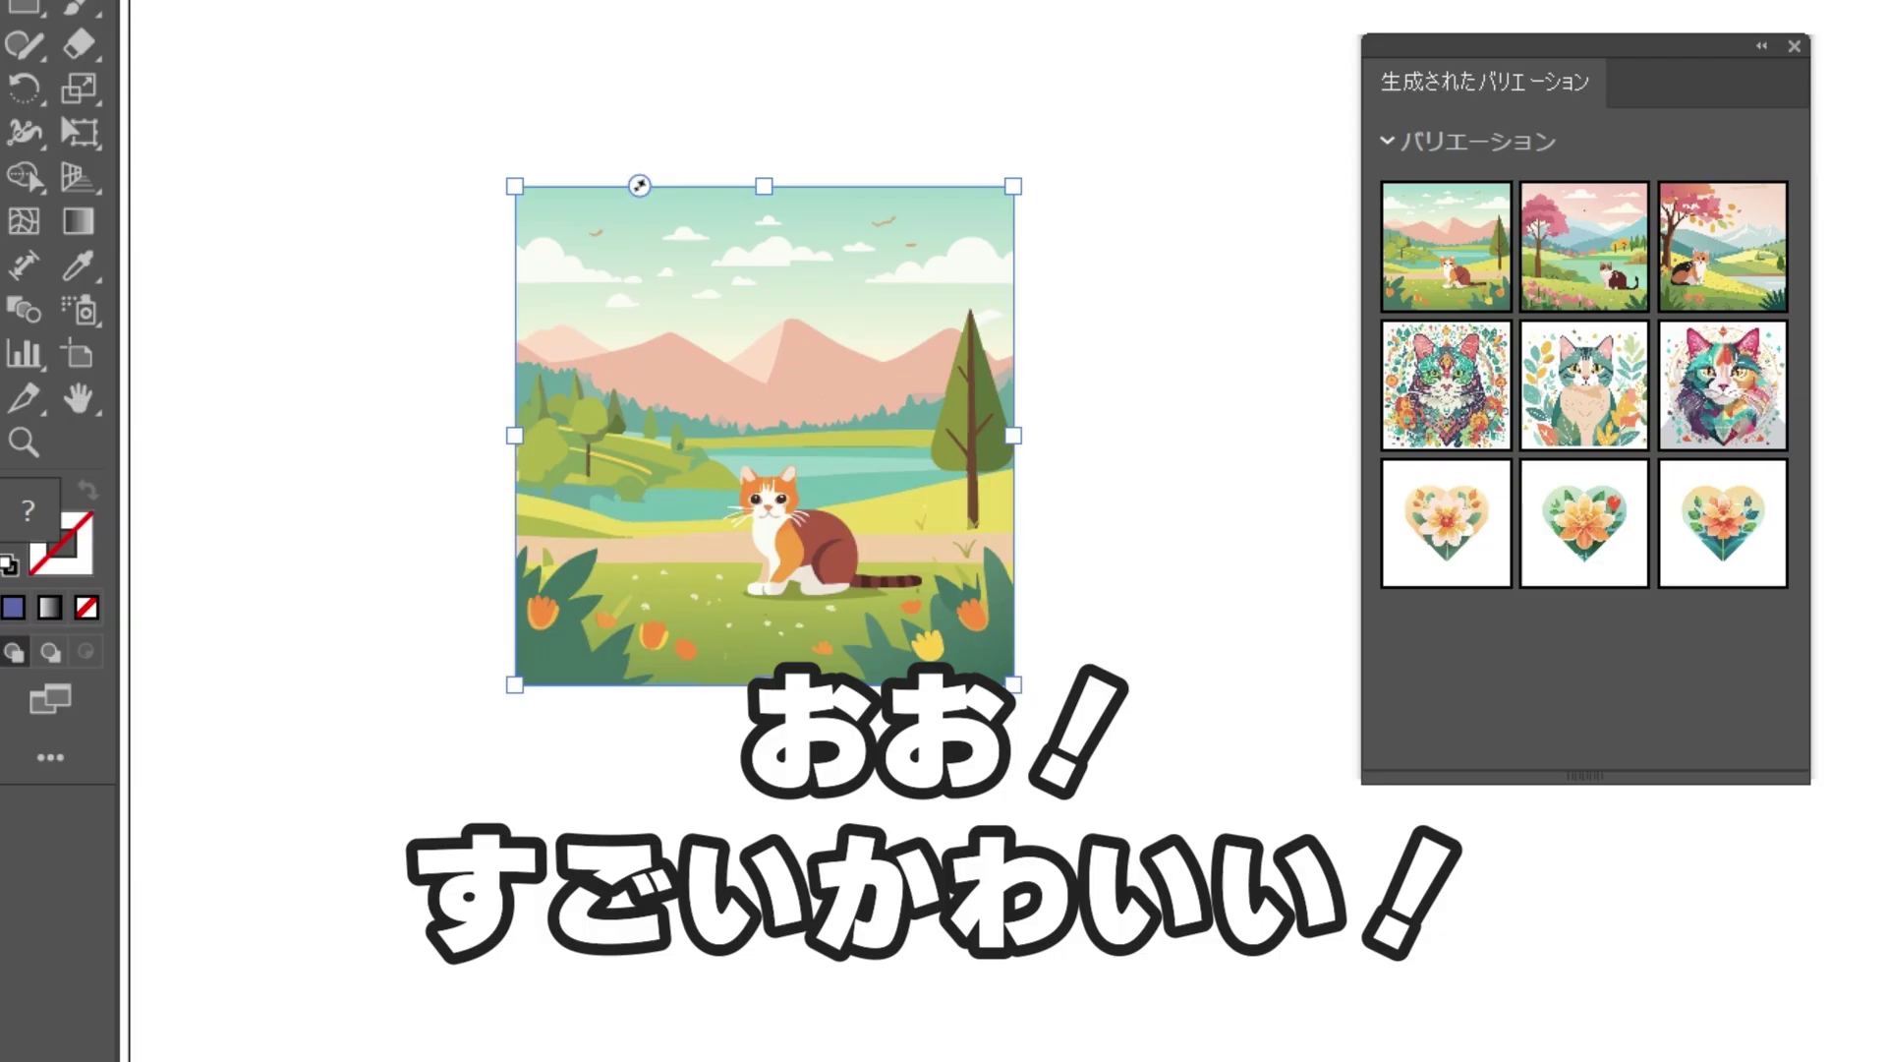
left_click(1627, 290)
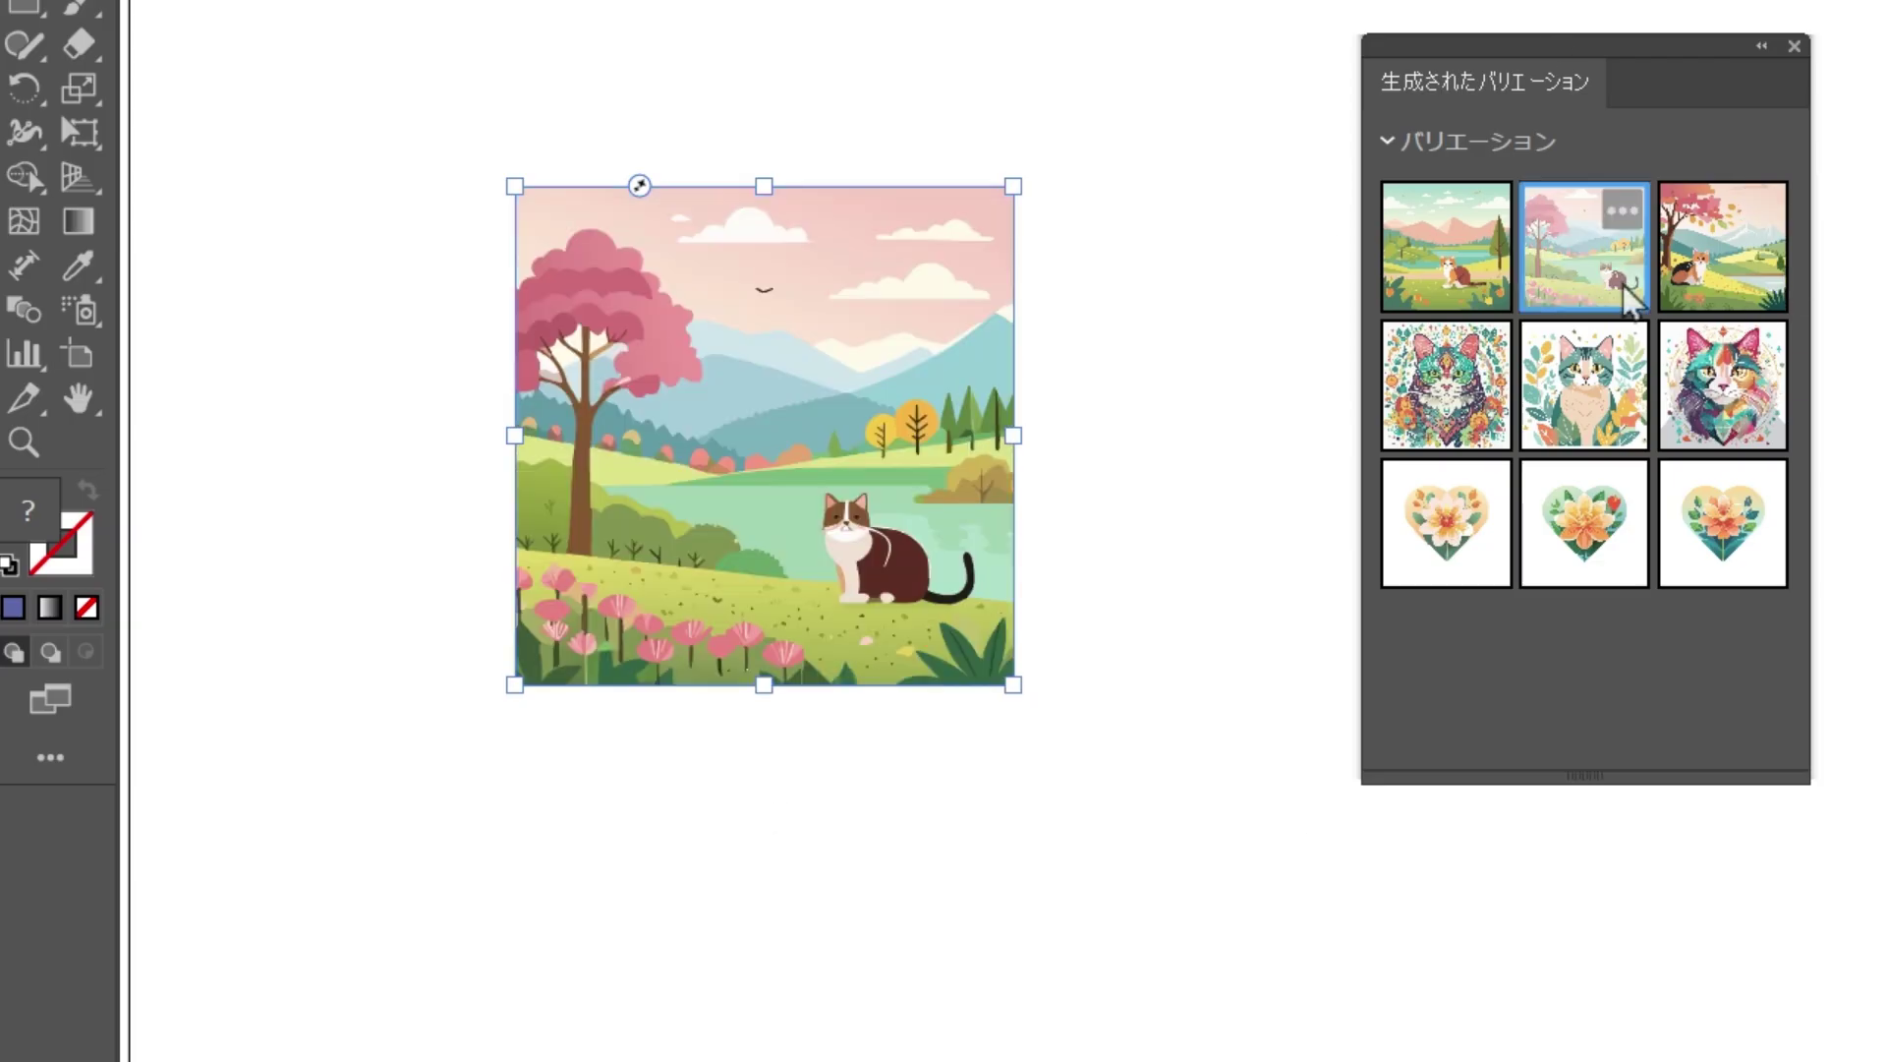
left_click(1683, 293)
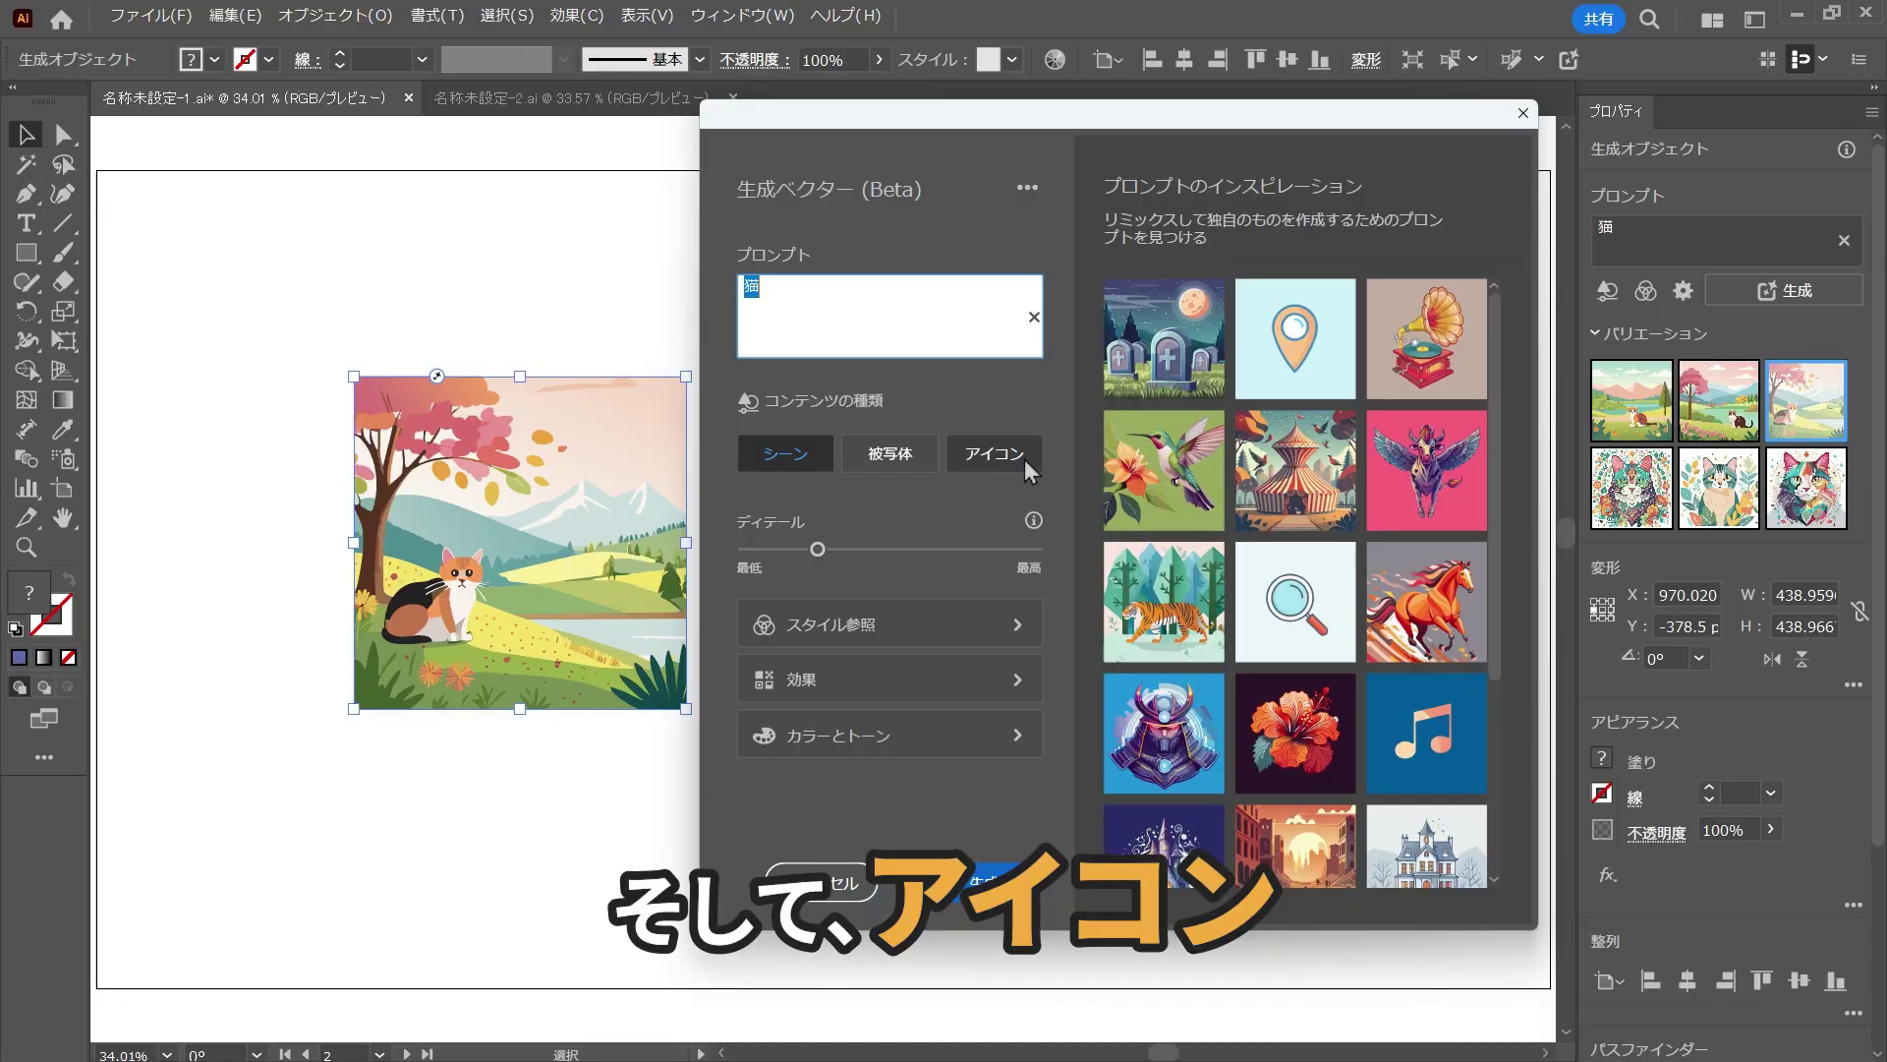
Step: Regenerate the cat as アイコン content type and apply the first cat-face icon variation
left_click(1024, 458)
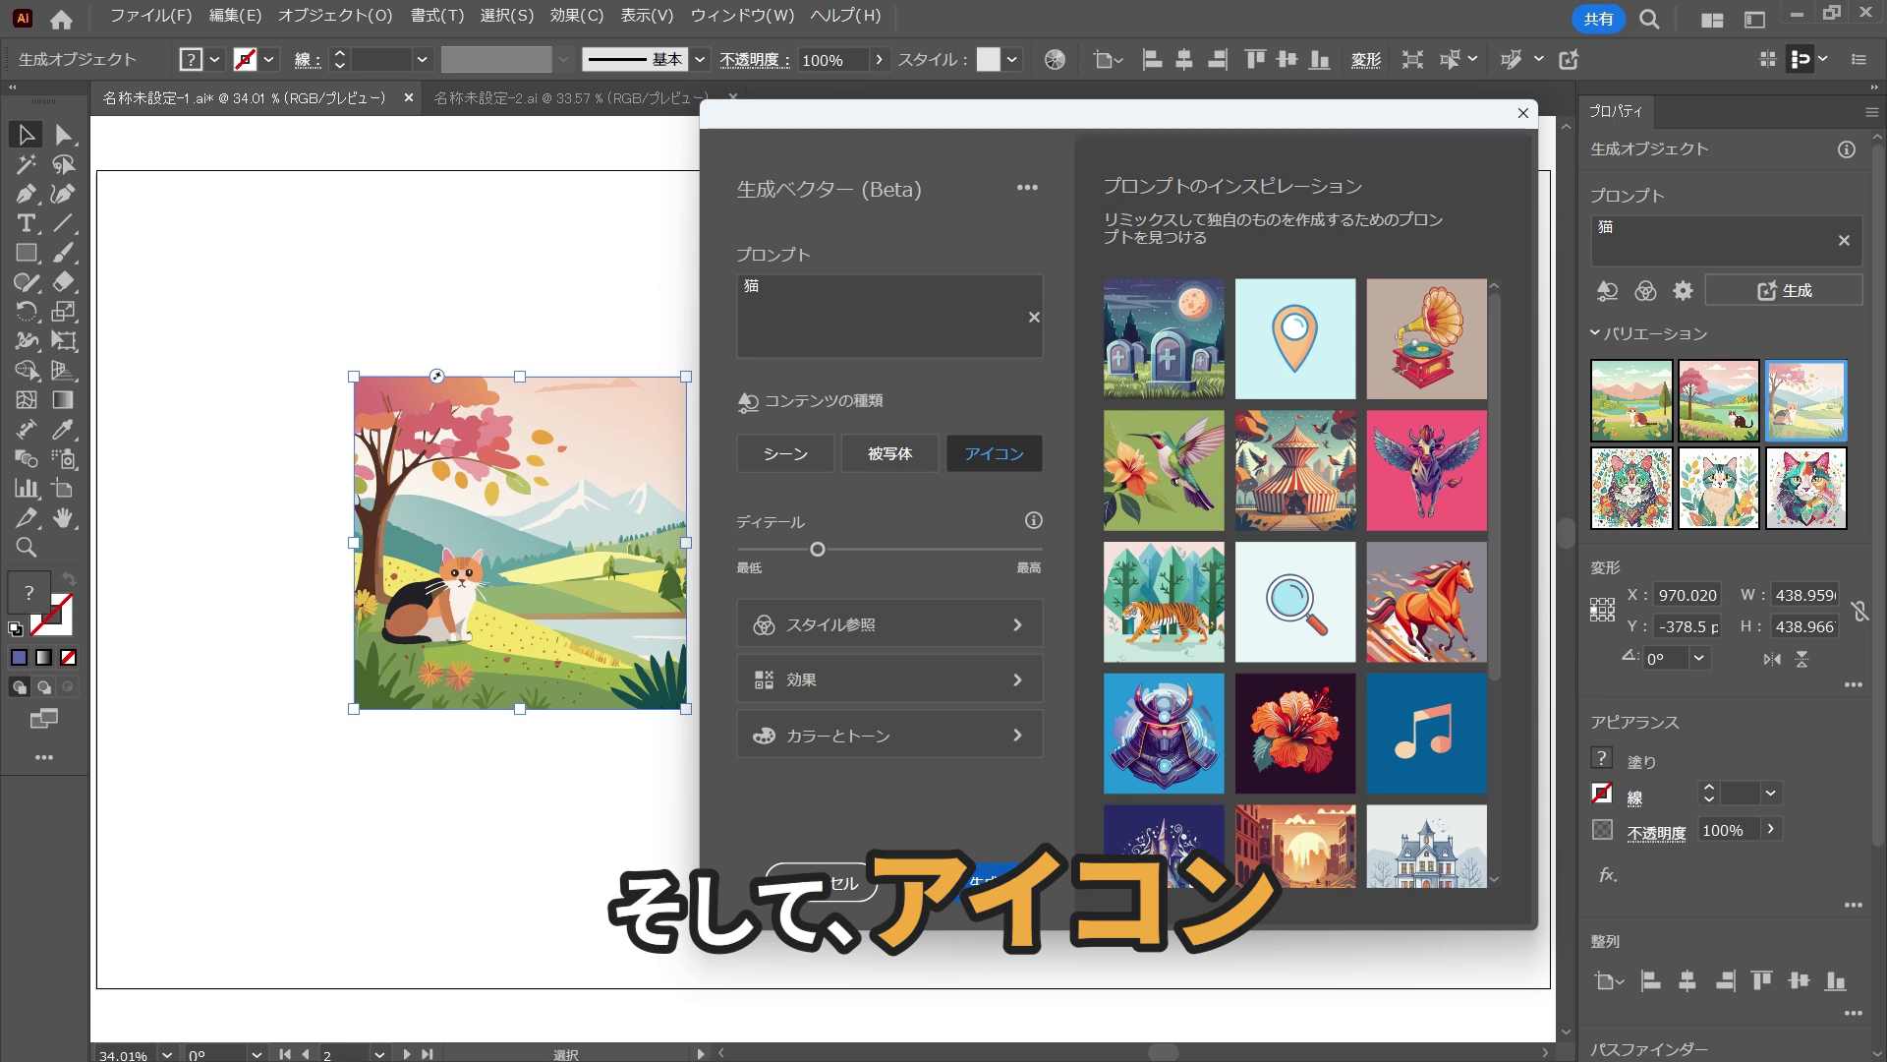
left_click(993, 875)
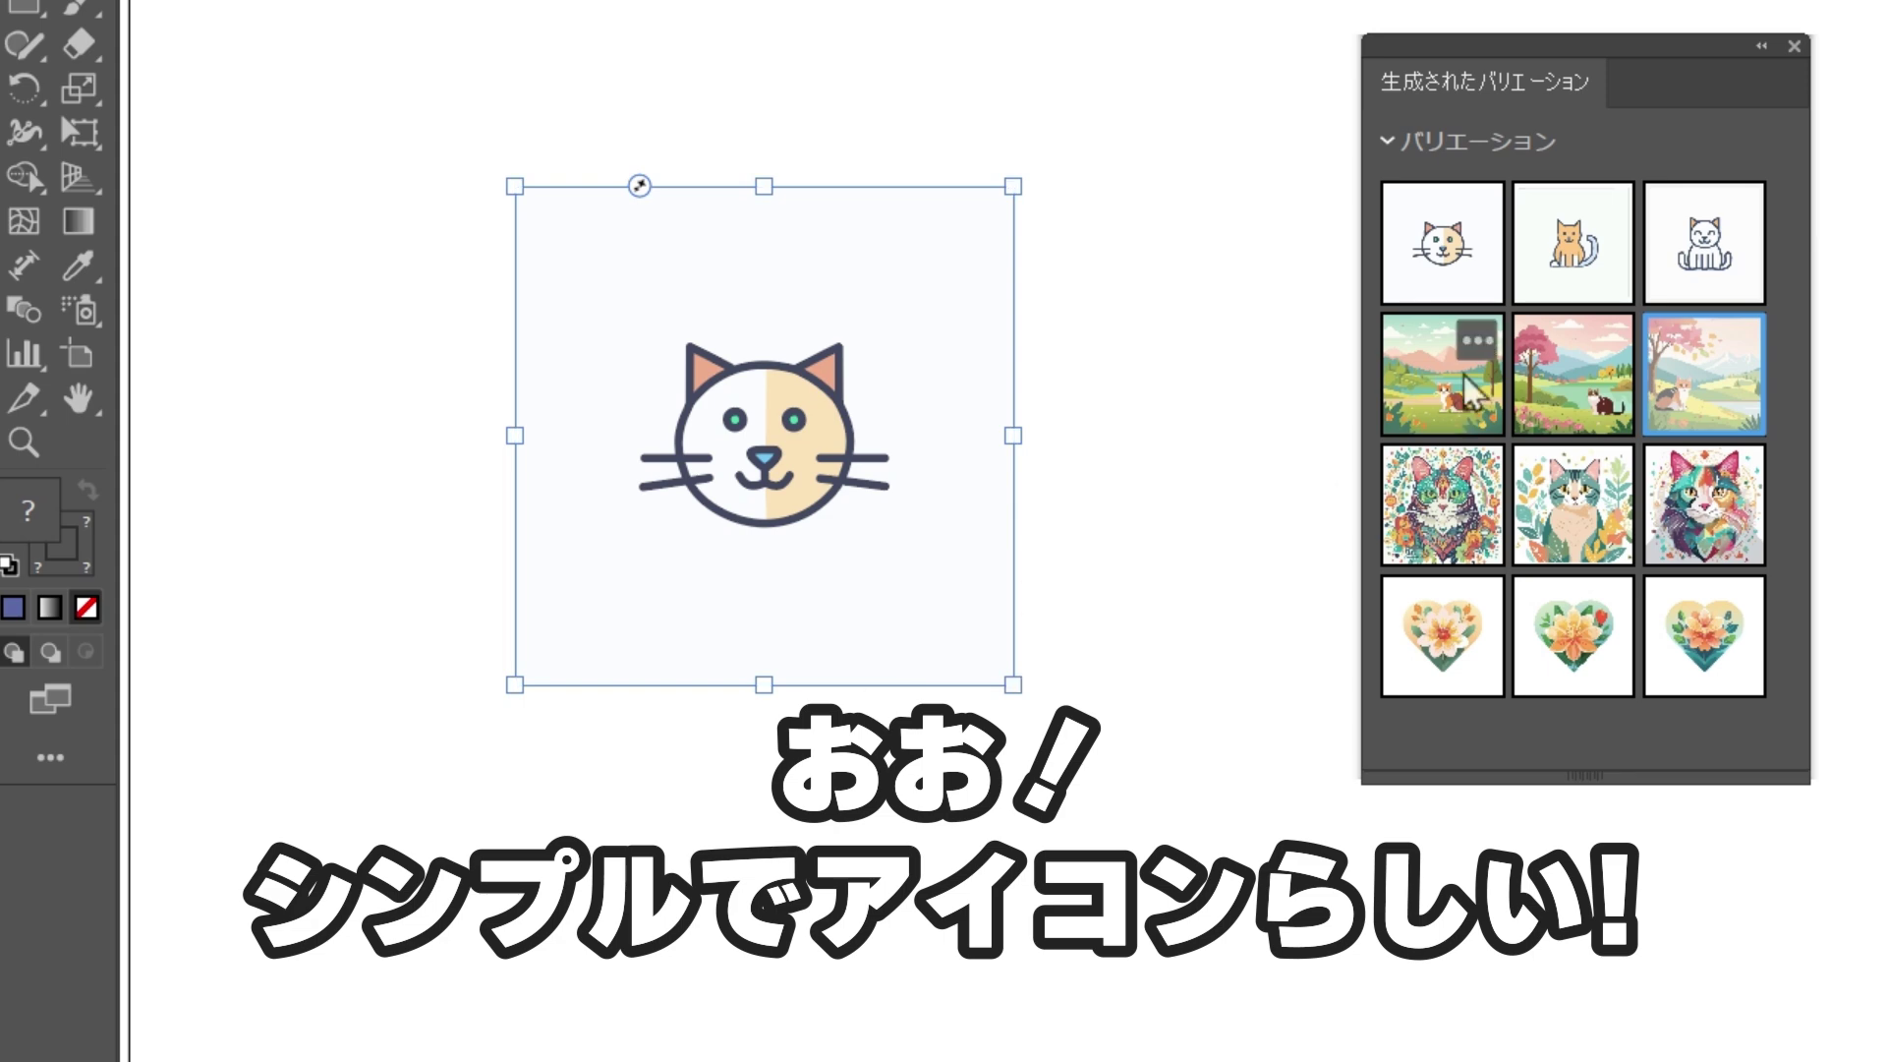
left_click(1615, 273)
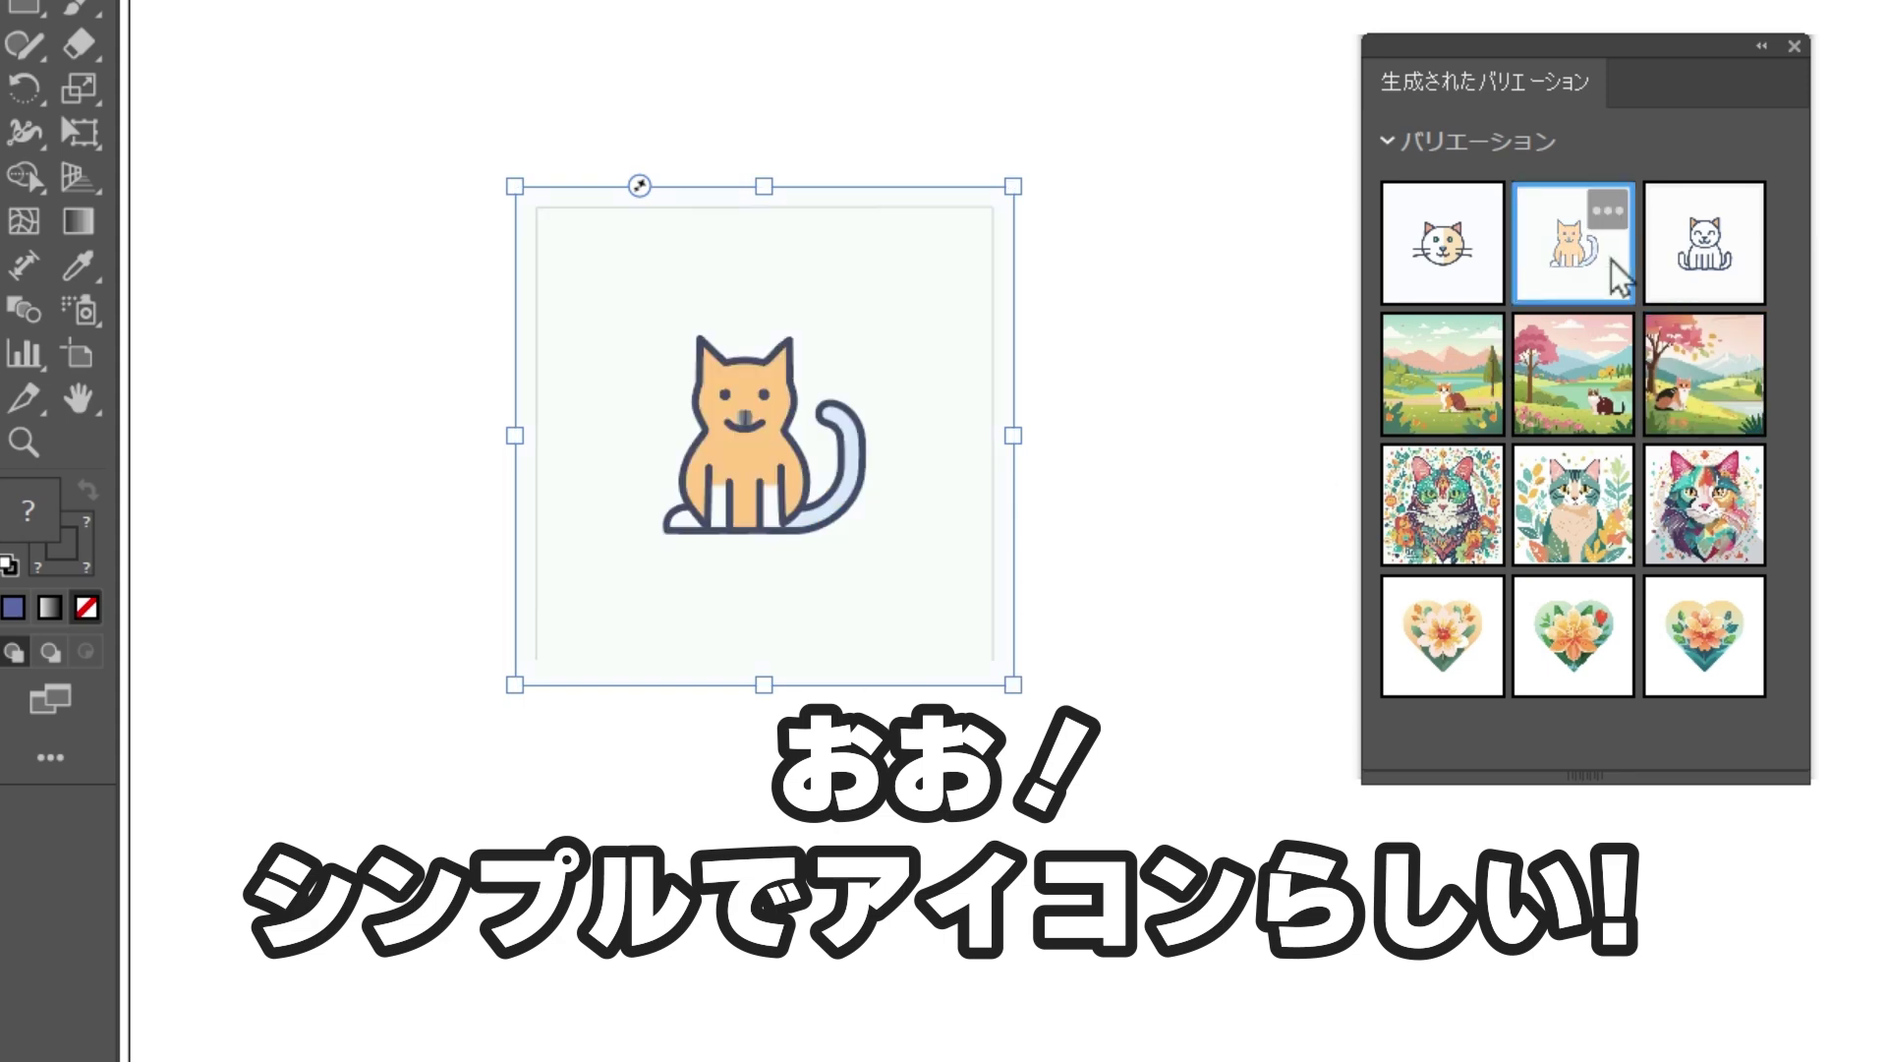
left_click(1690, 261)
left_click(1435, 283)
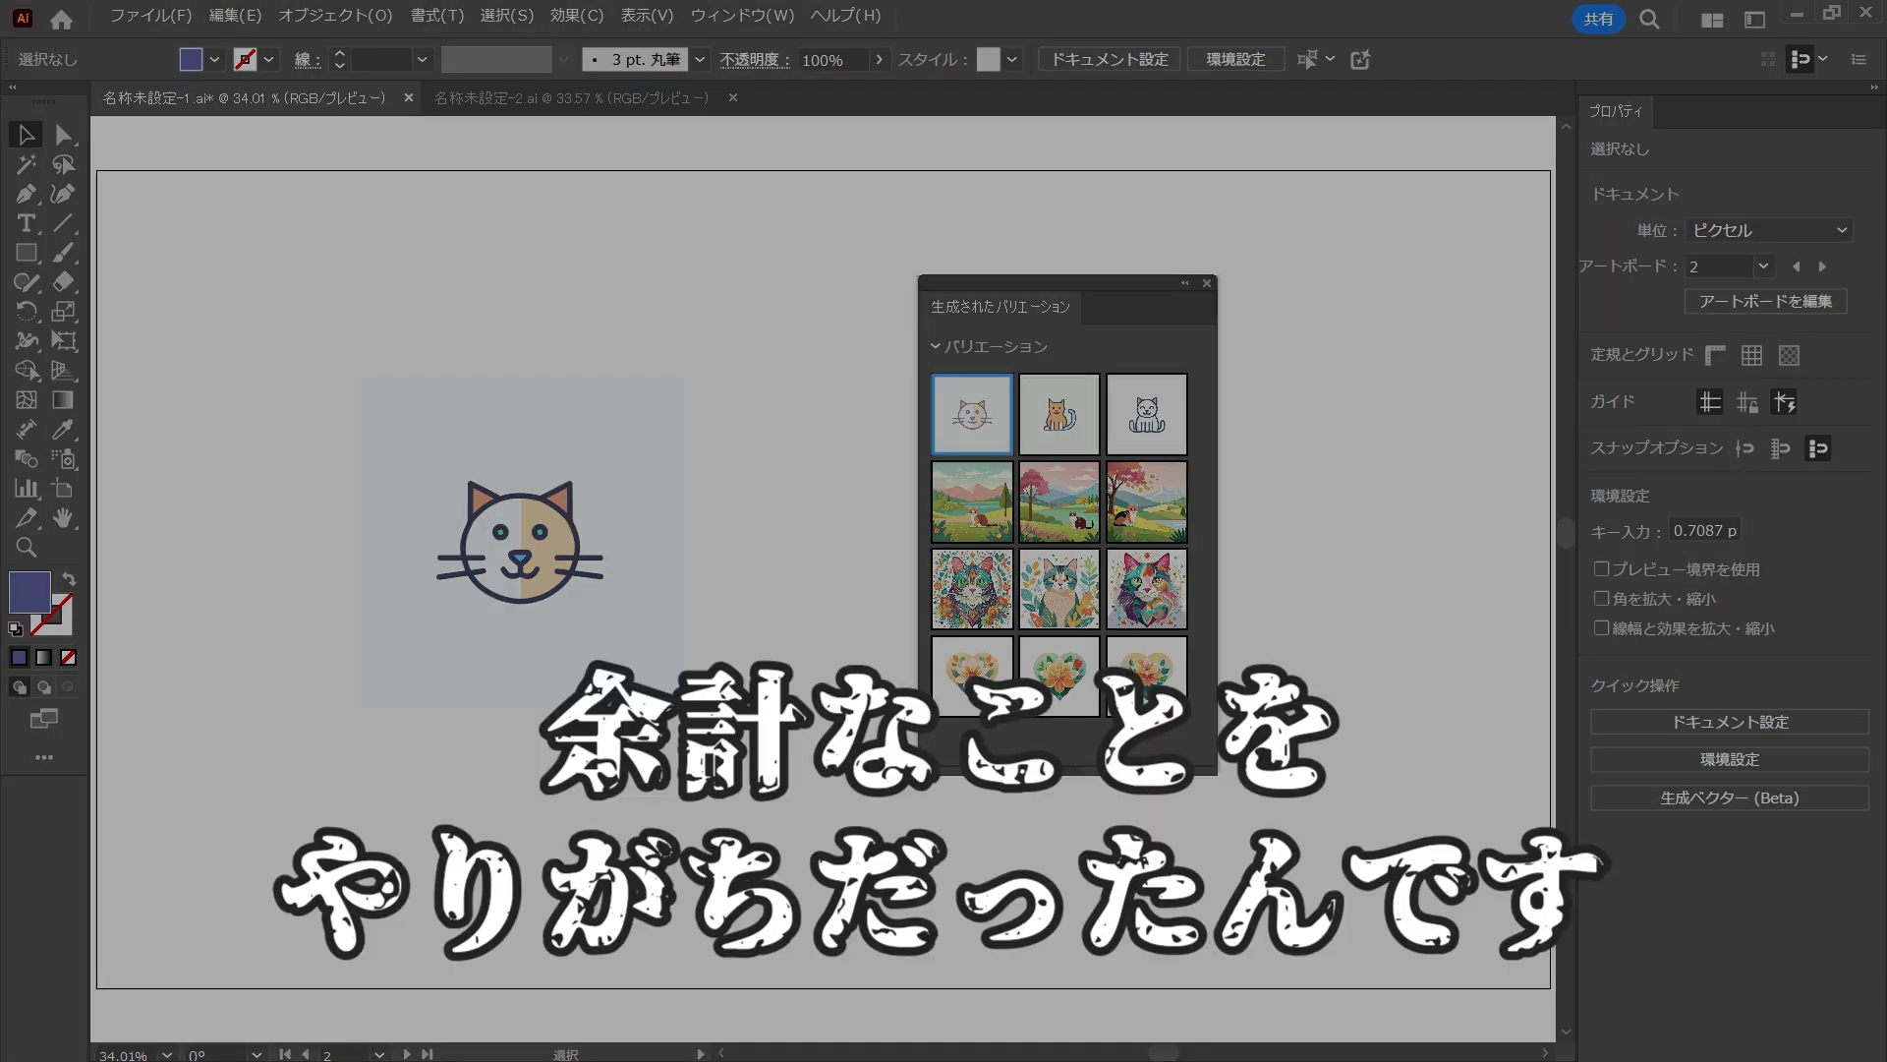
Step: In 名称未設定-2.ai, replace the golf scene with the ball-on-green variation, then return to the cat document
left_click(560, 104)
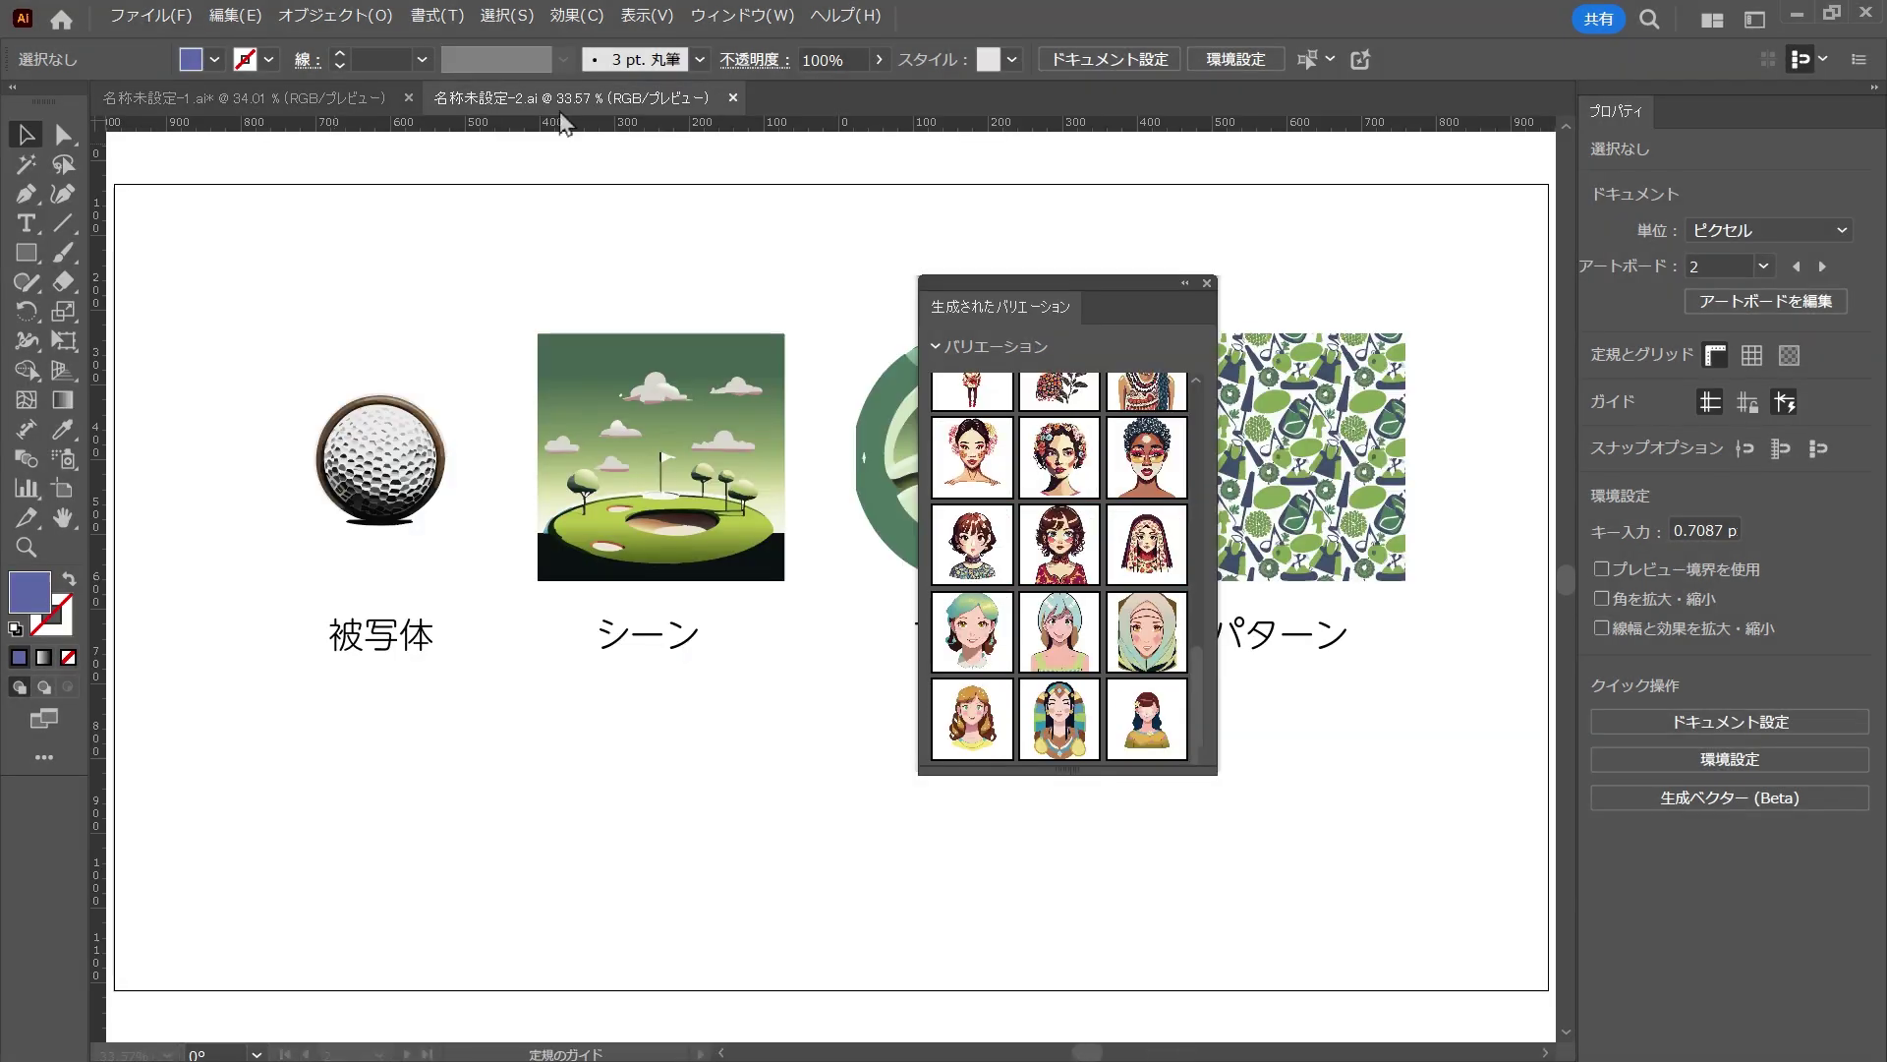
scroll(1057, 587, "up", 3)
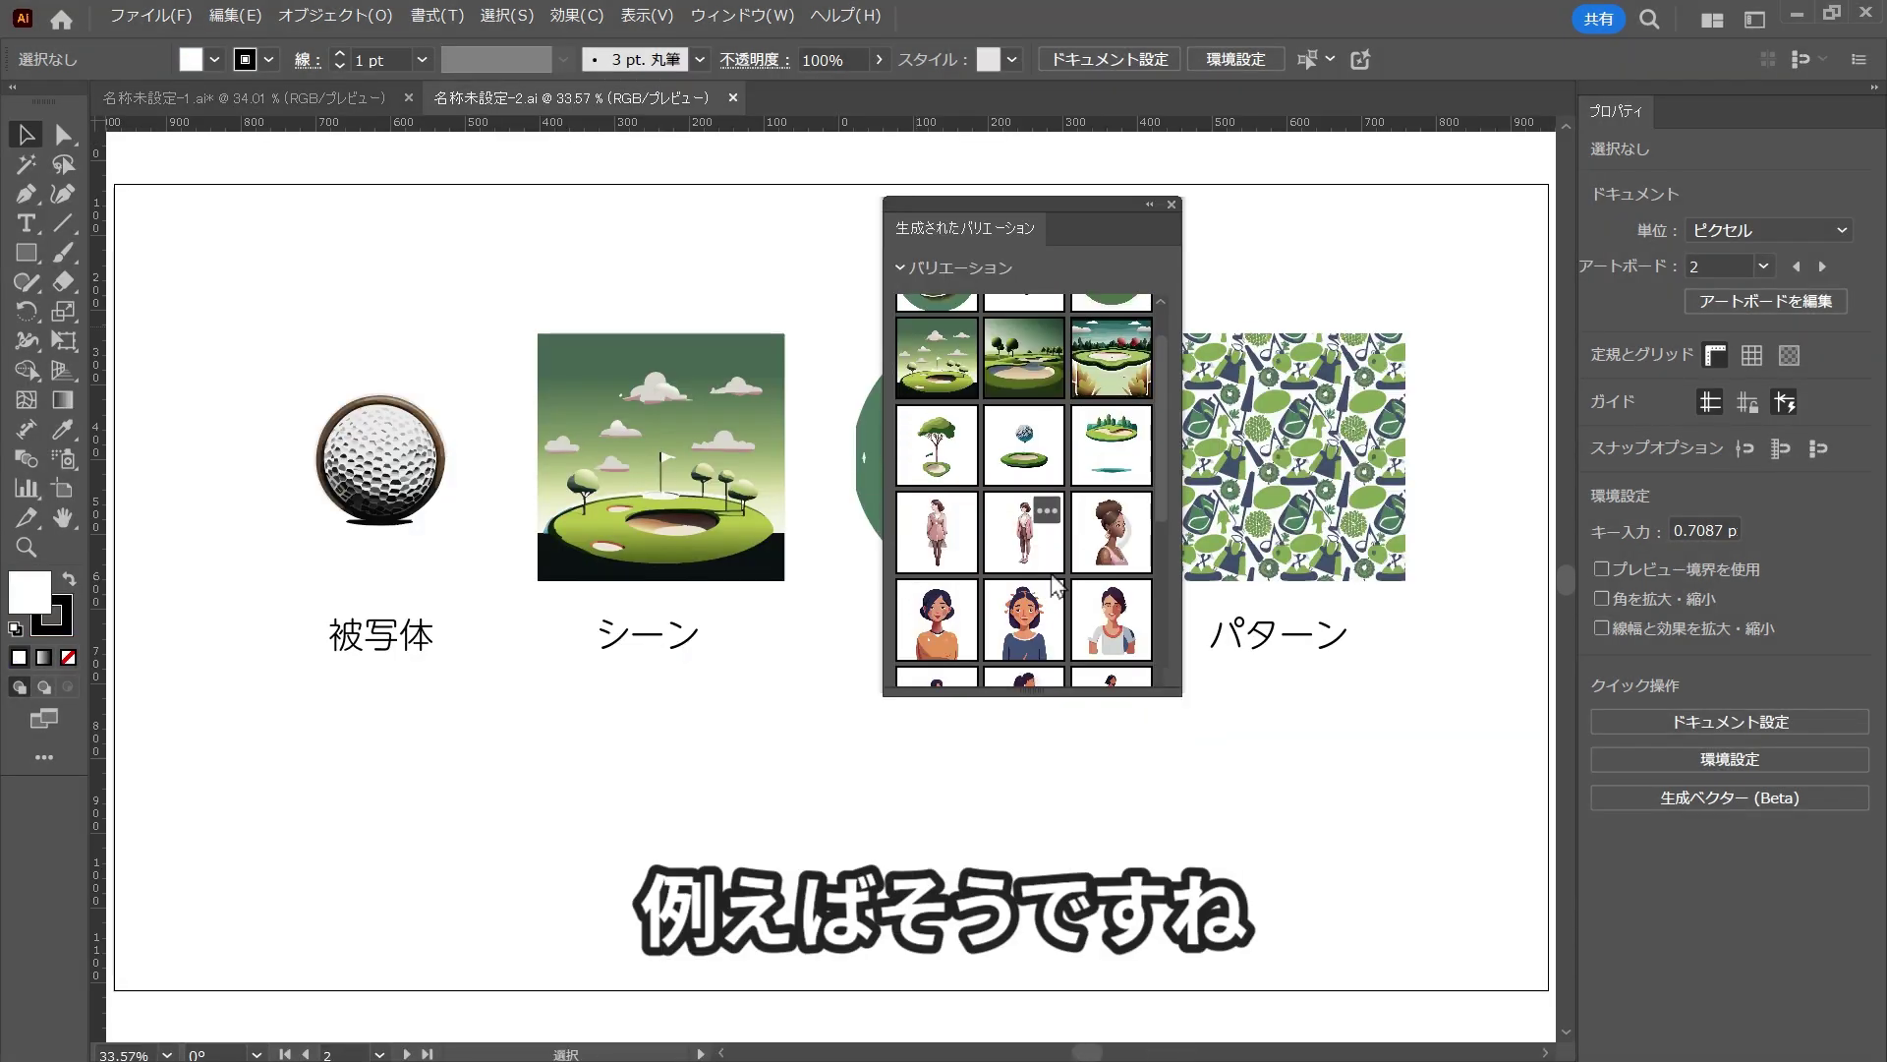
left_click(722, 506)
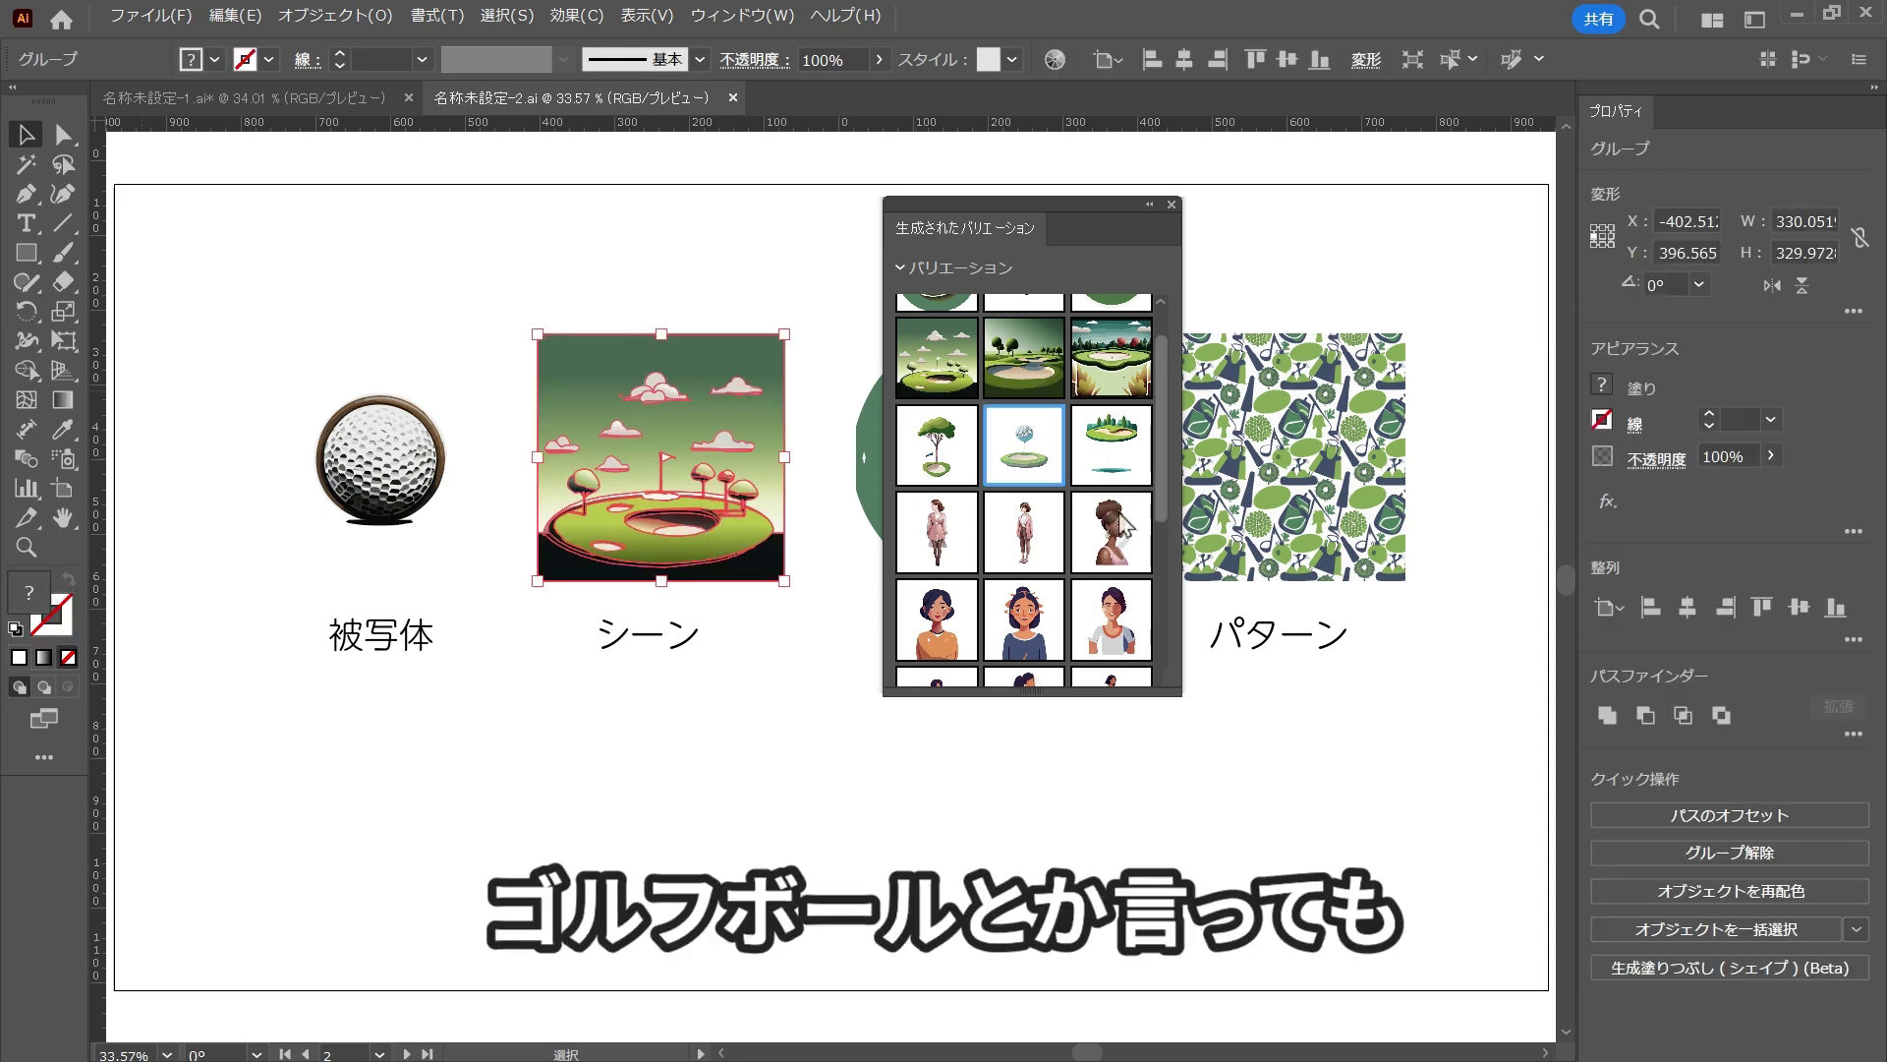
left_click(1023, 444)
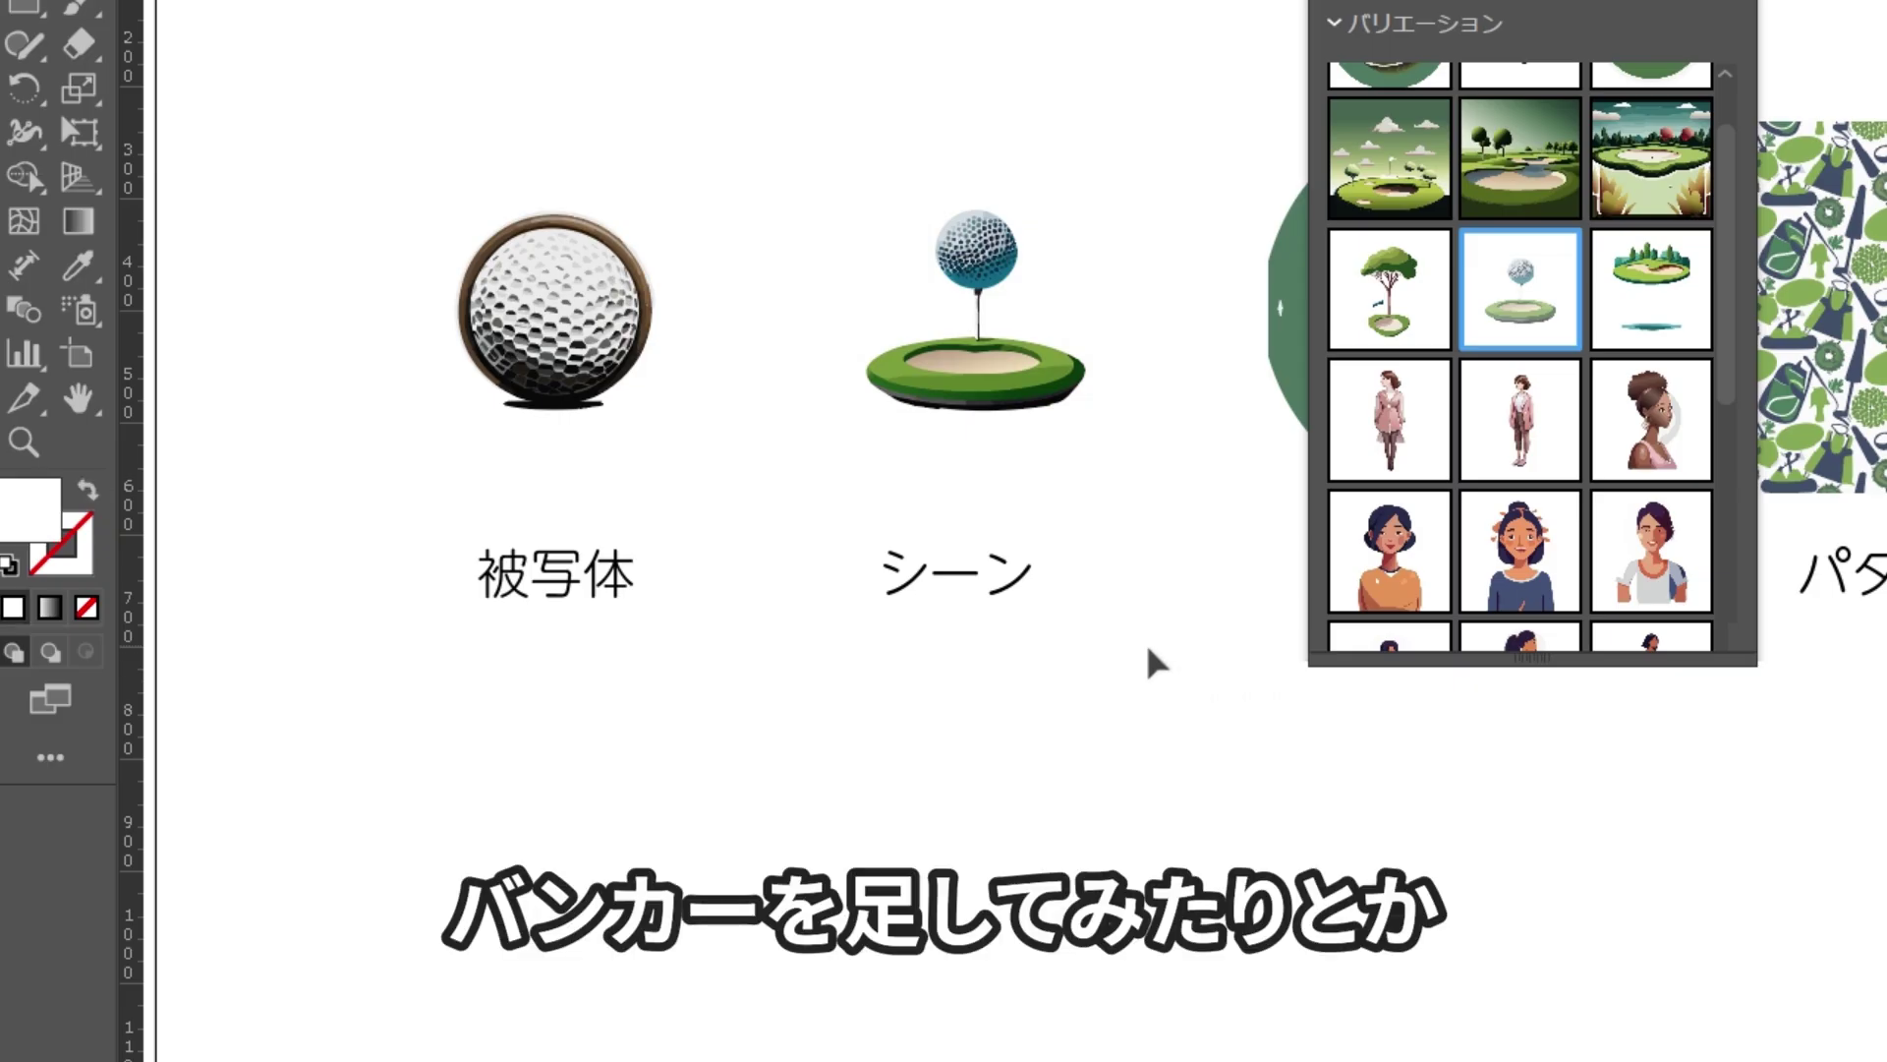
scroll(1409, 562, "down", 2)
scroll(1409, 562, "down", 5)
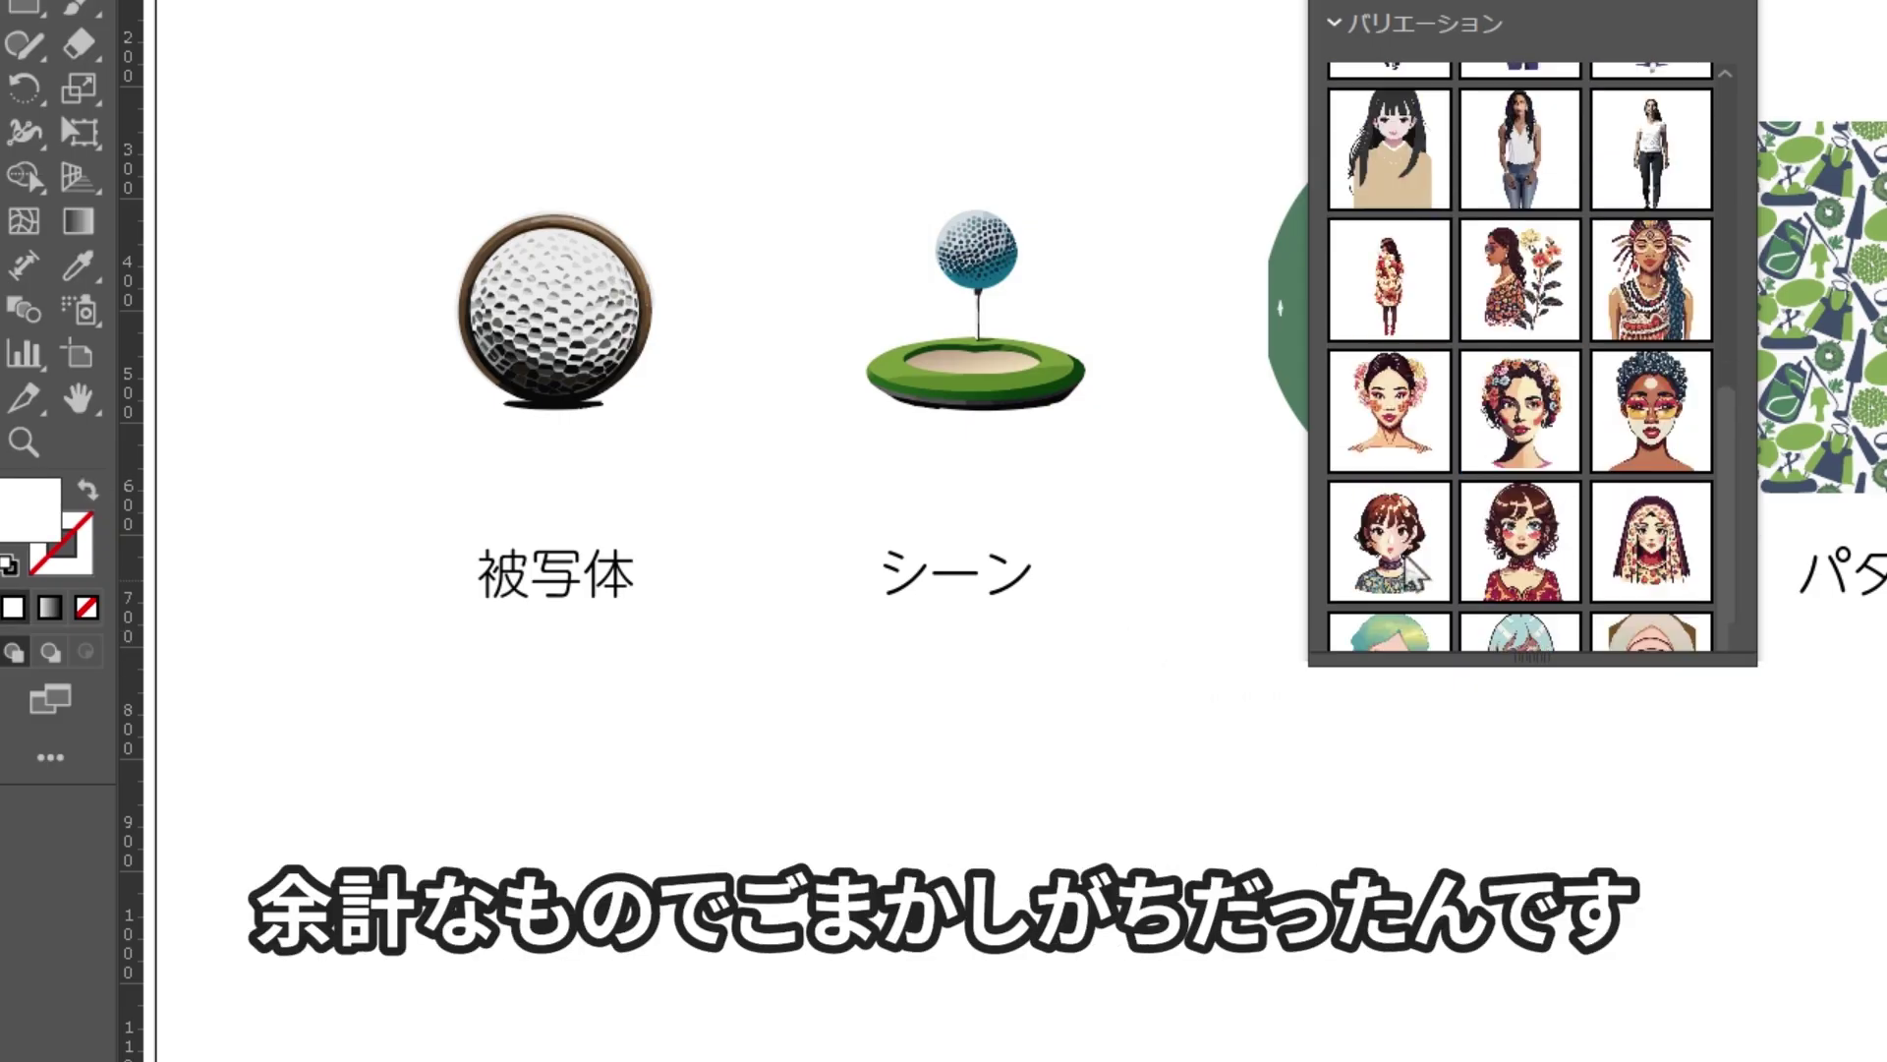
scroll(1409, 562, "down", 5)
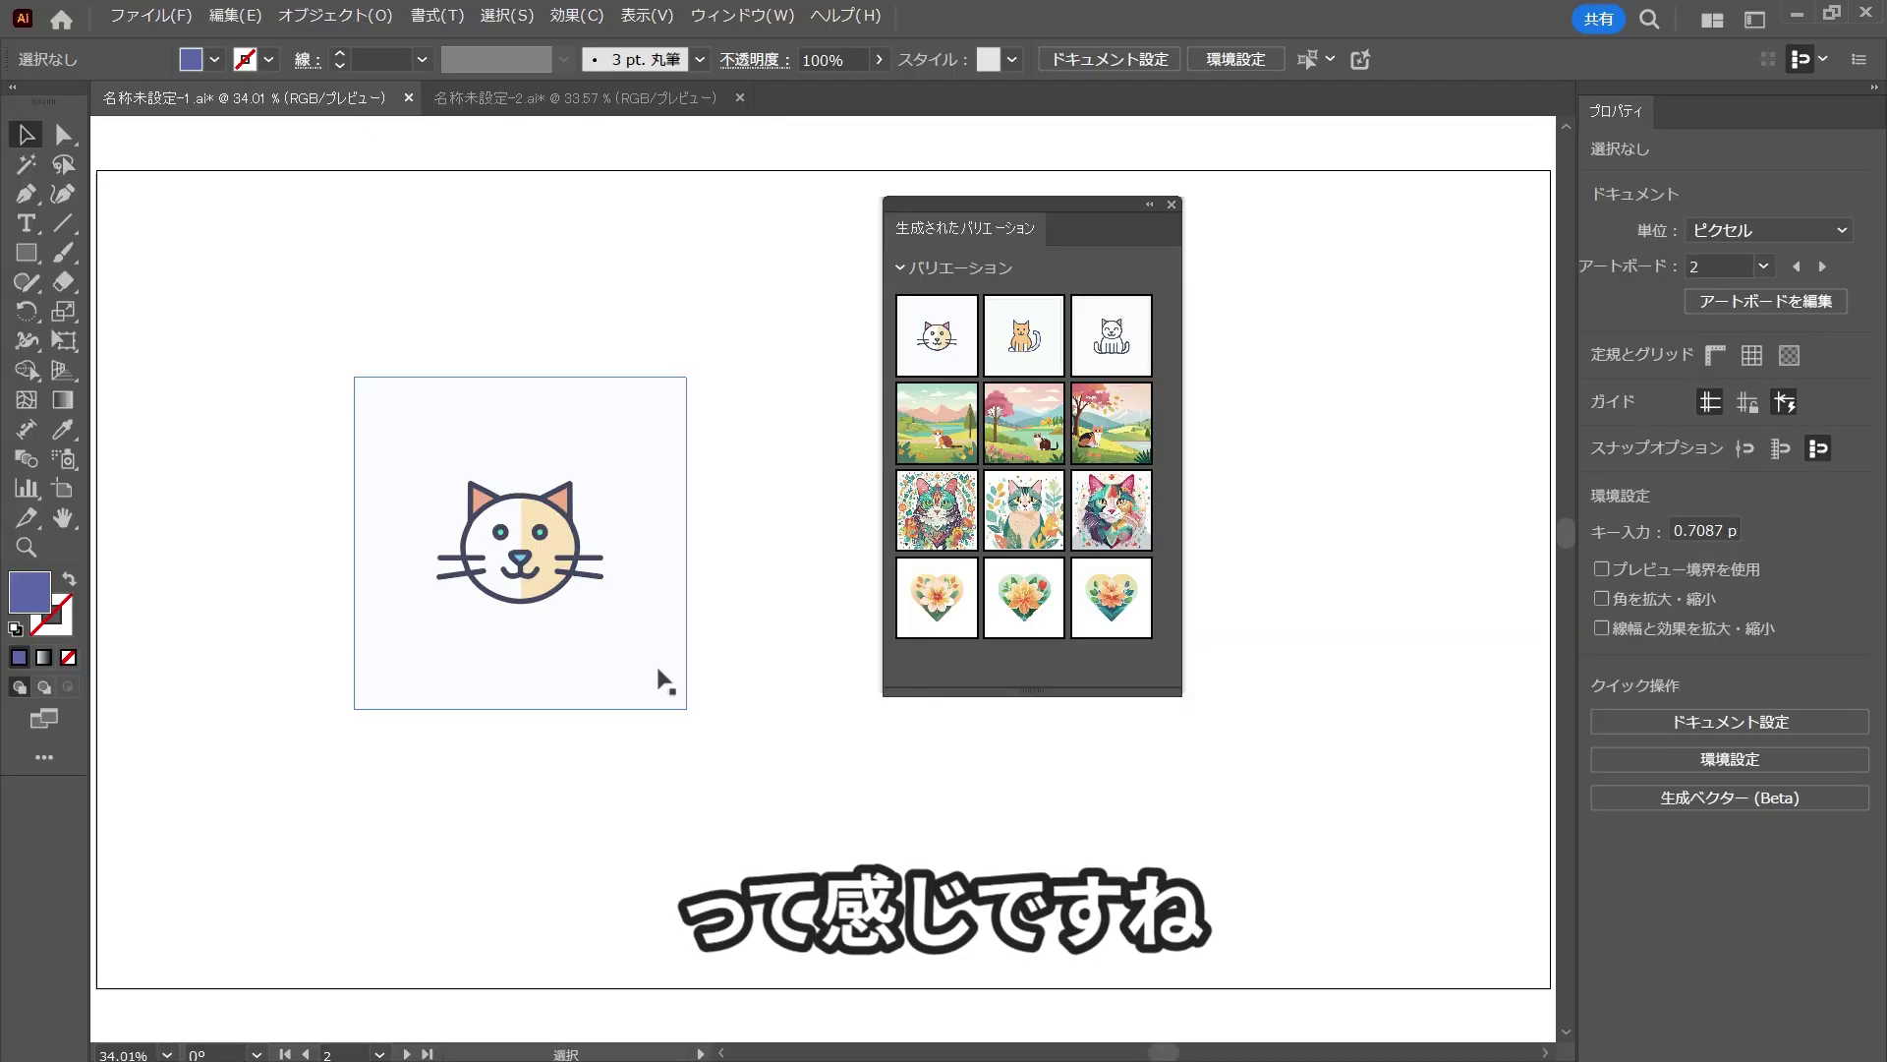
Step: Regenerate the cat as 被写体 (Subject) with ディテール lowered to 最低
left_click(661, 679)
left_click(1683, 290)
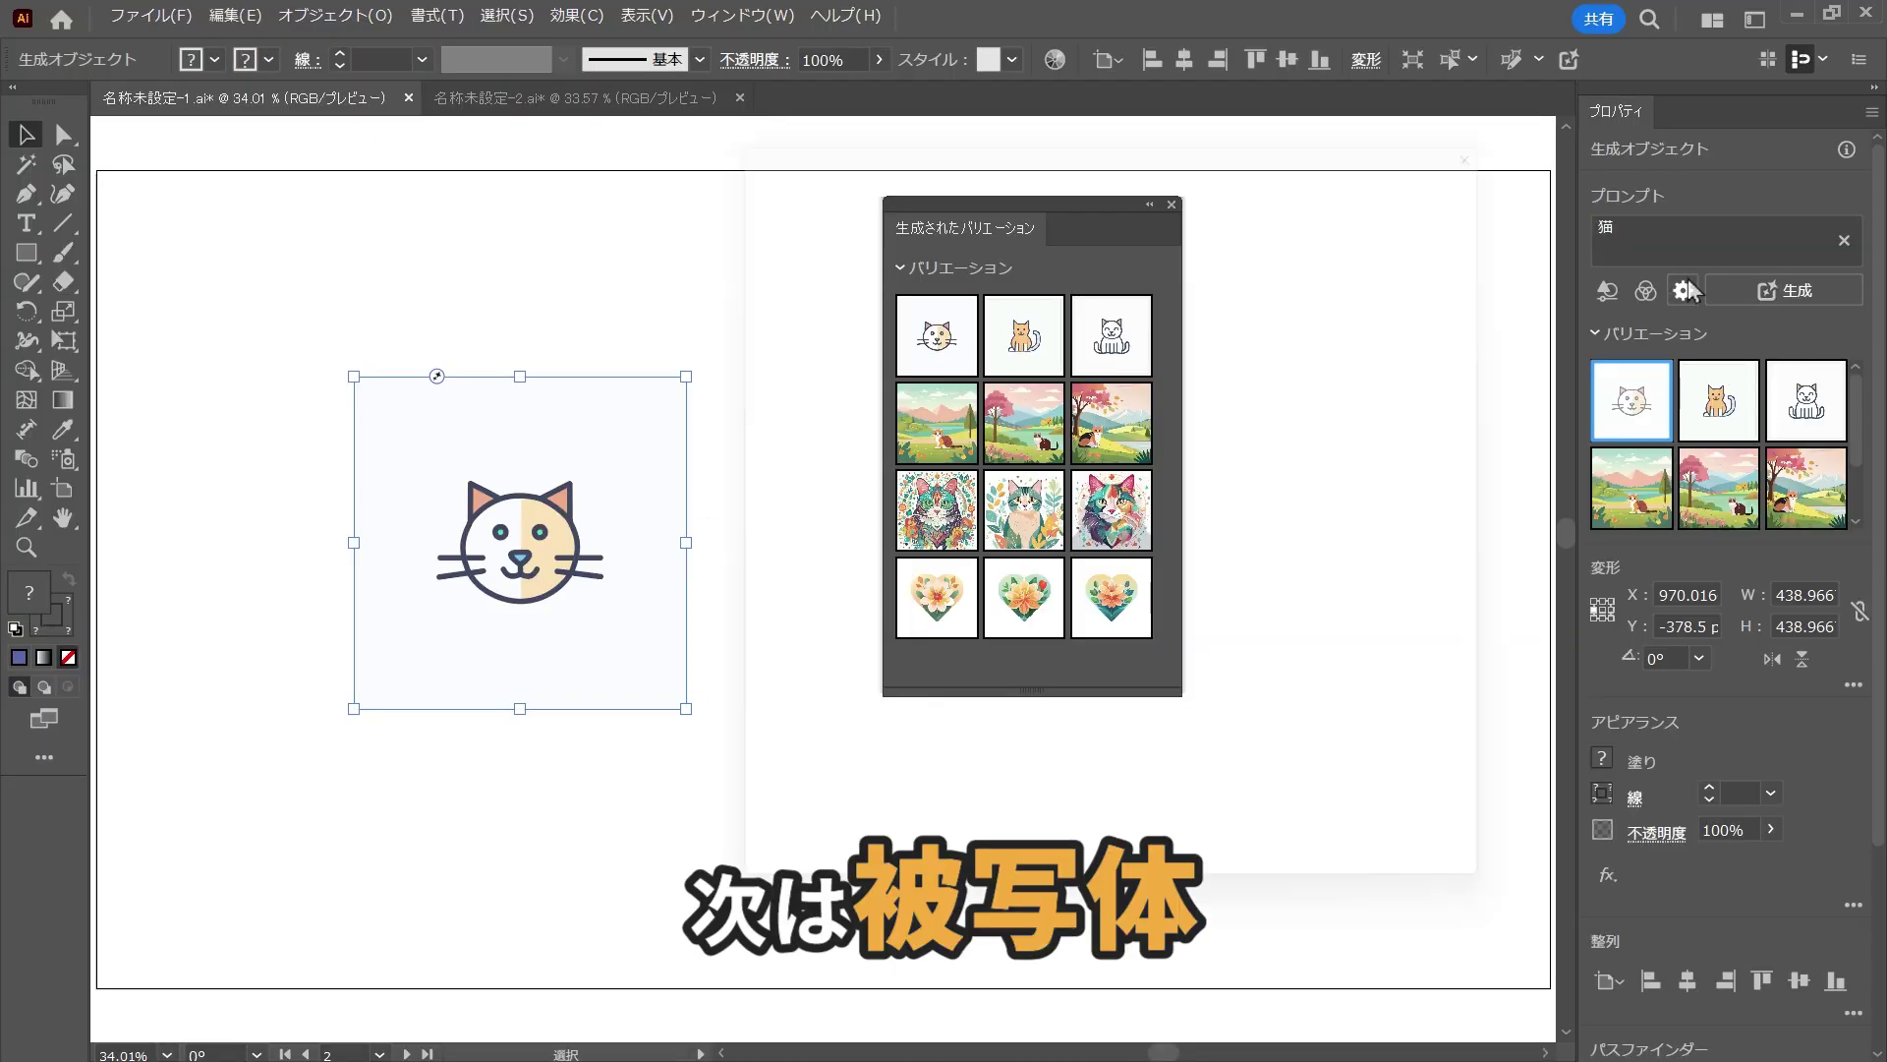
left_click(863, 451)
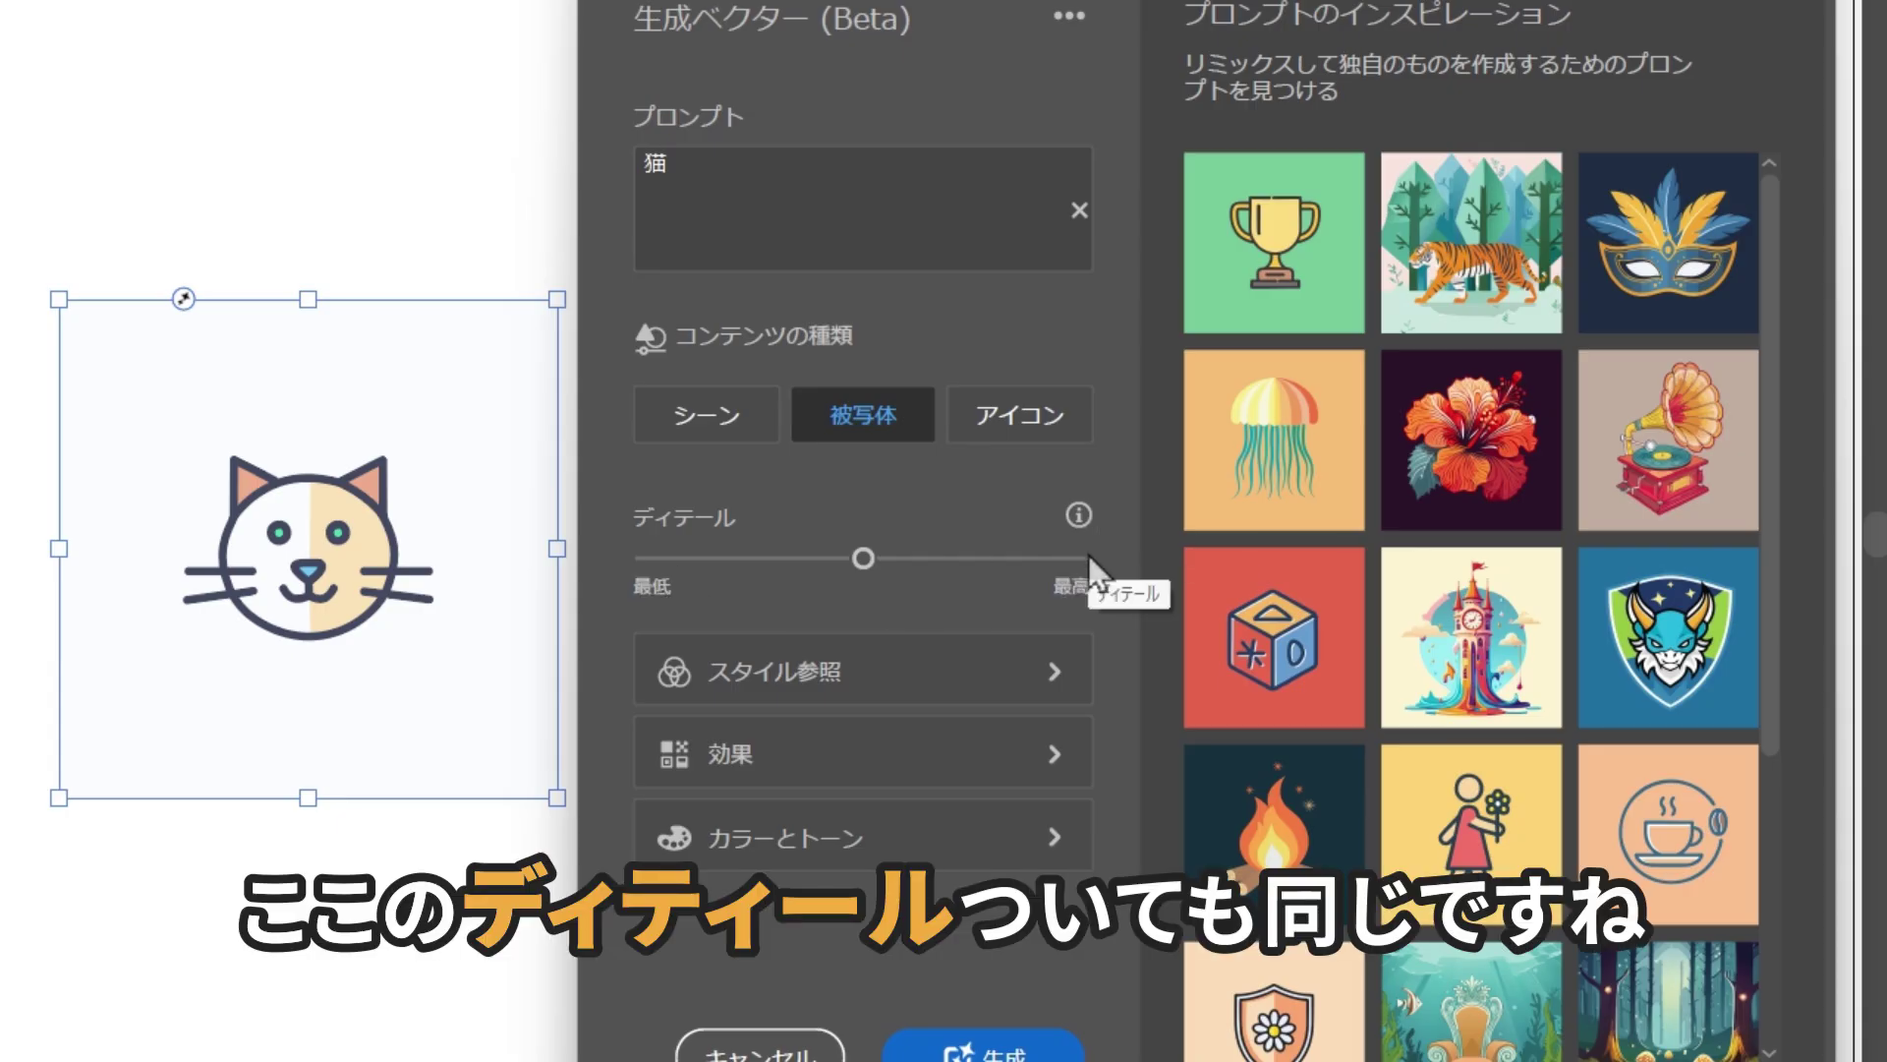
left_click_drag(861, 558, 572, 568)
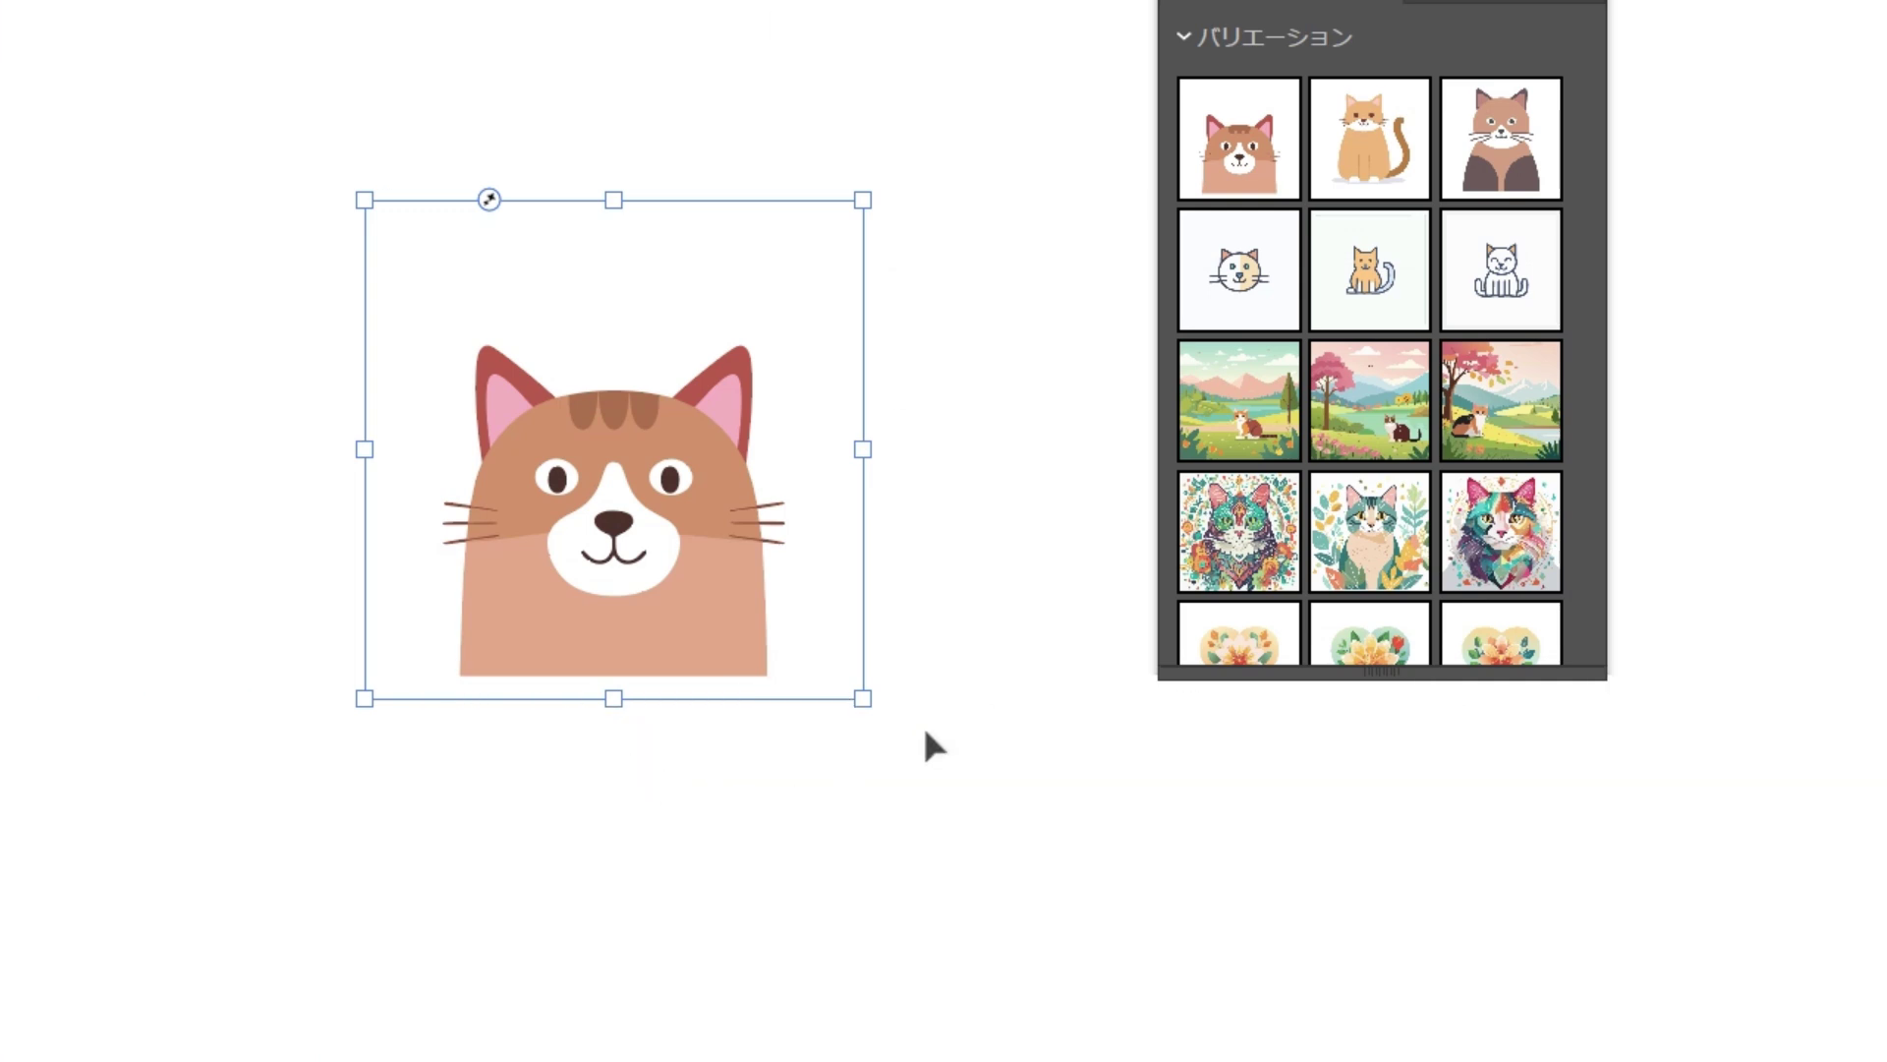
mouse_move(1370, 138)
left_click(1391, 189)
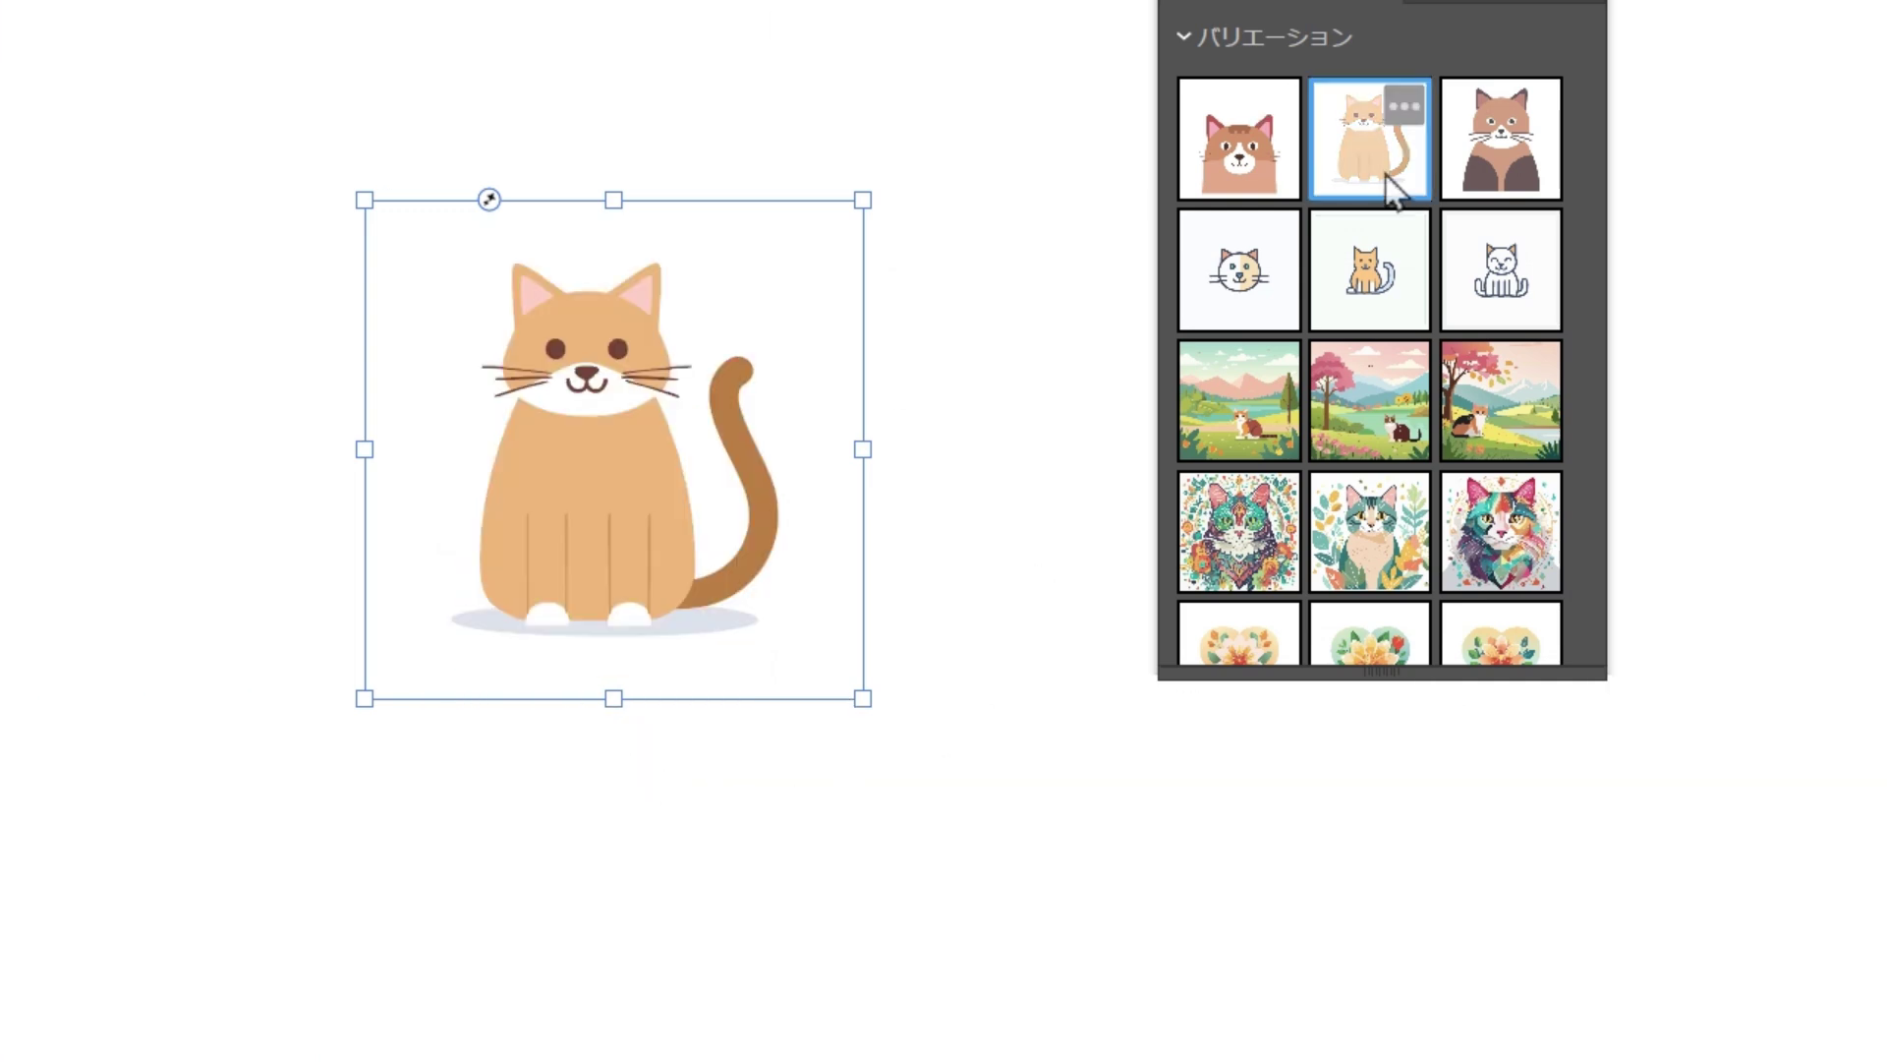
left_click(1546, 187)
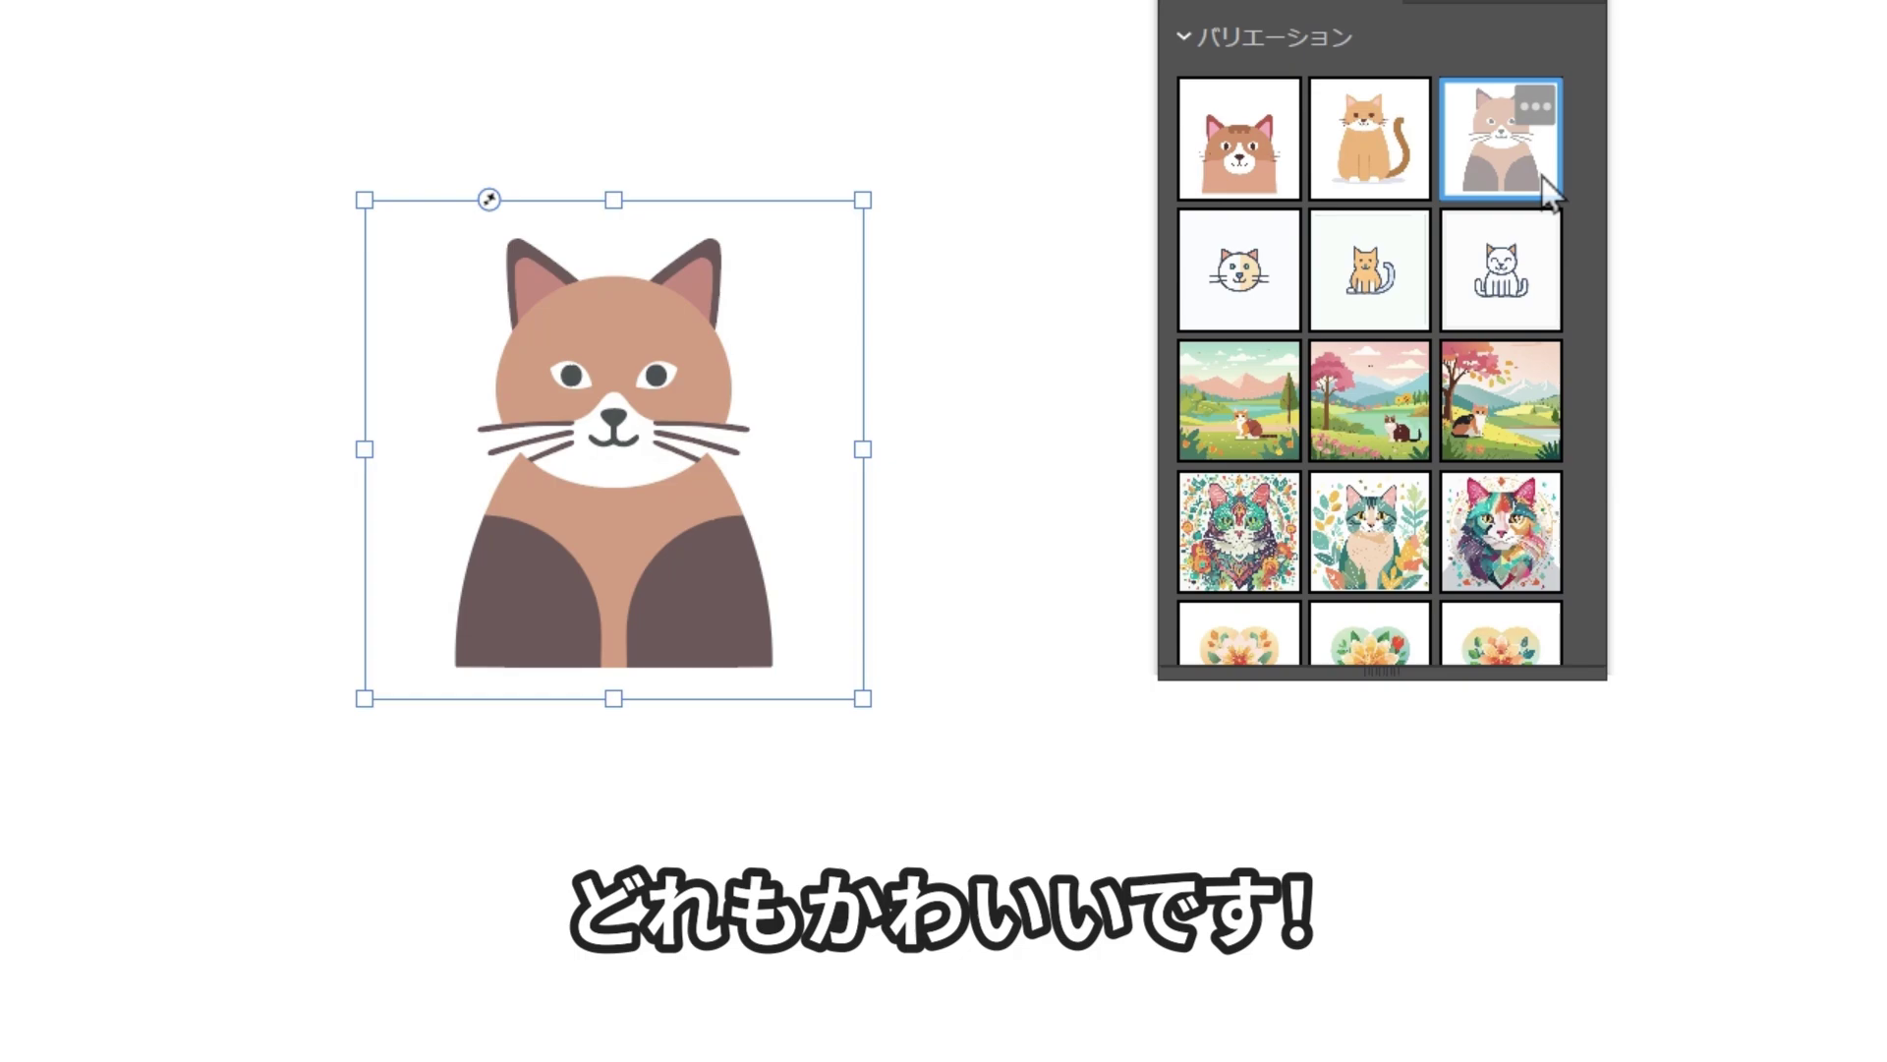
left_click(1037, 369)
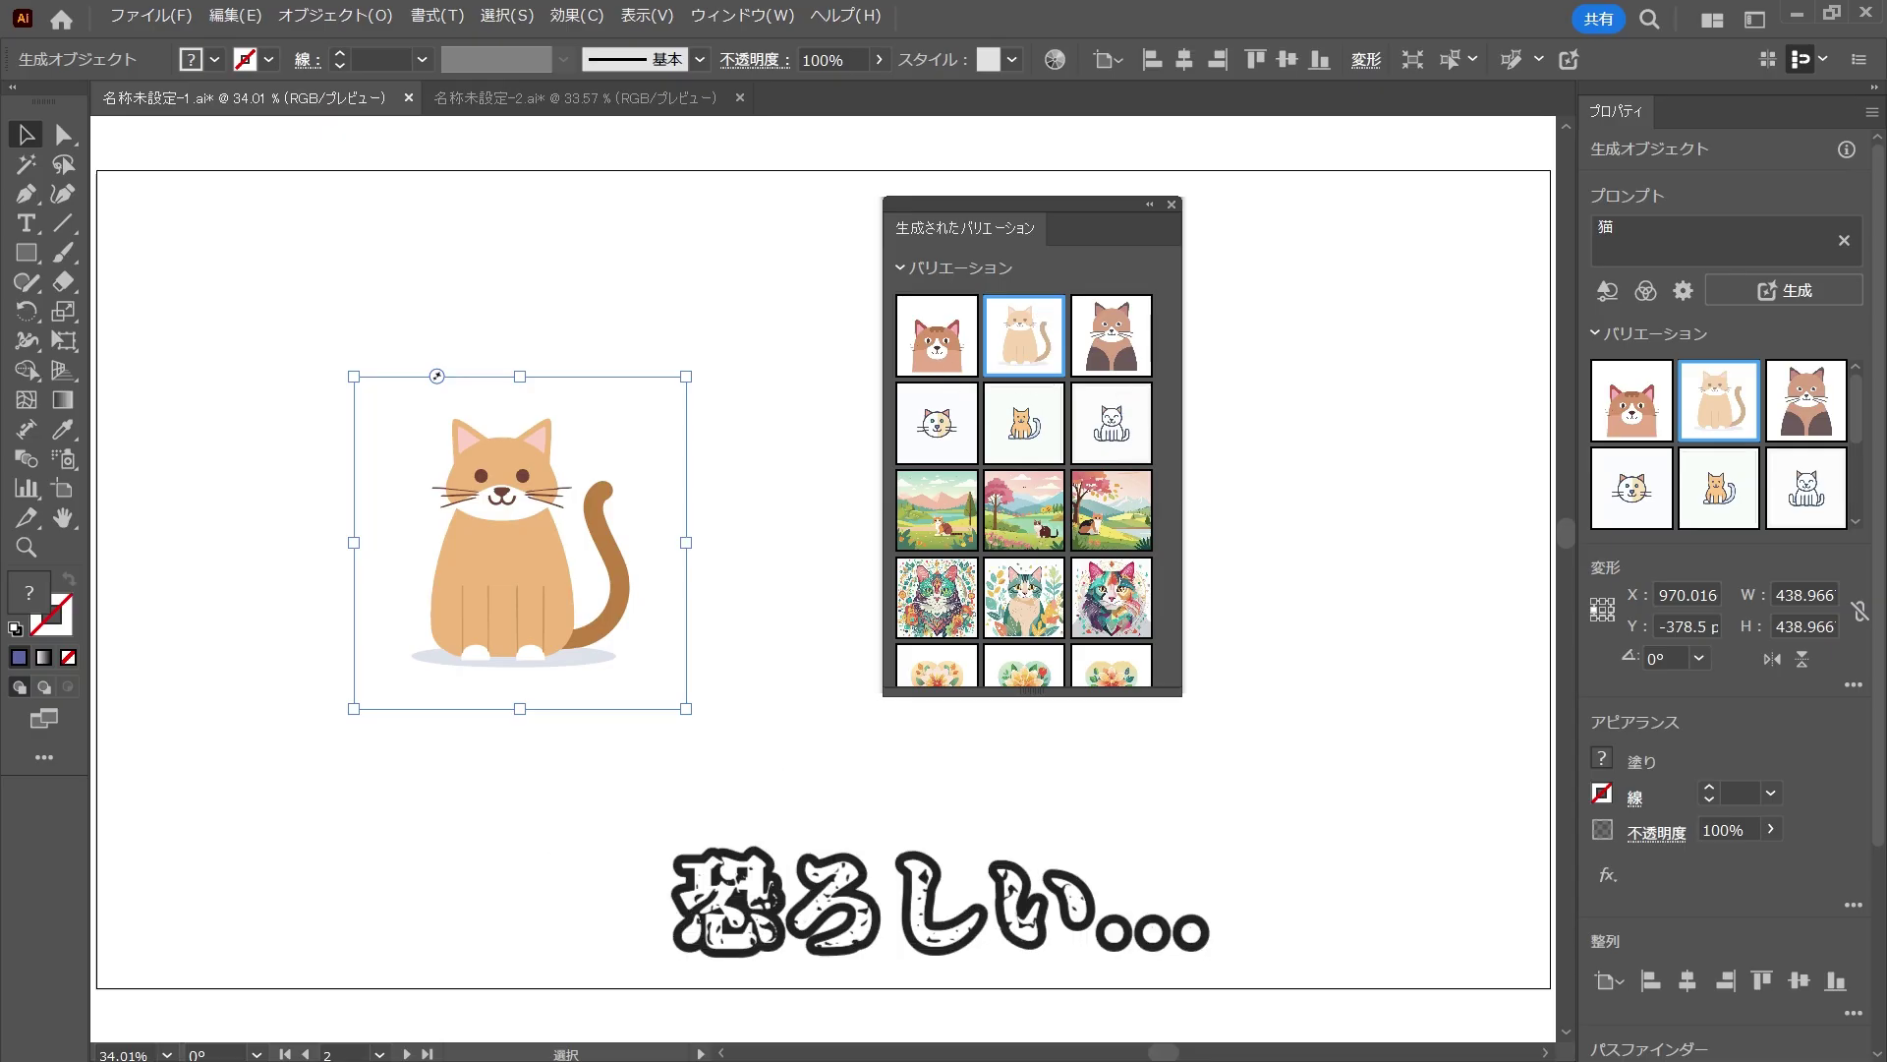
scroll(456, 503, "up", 5)
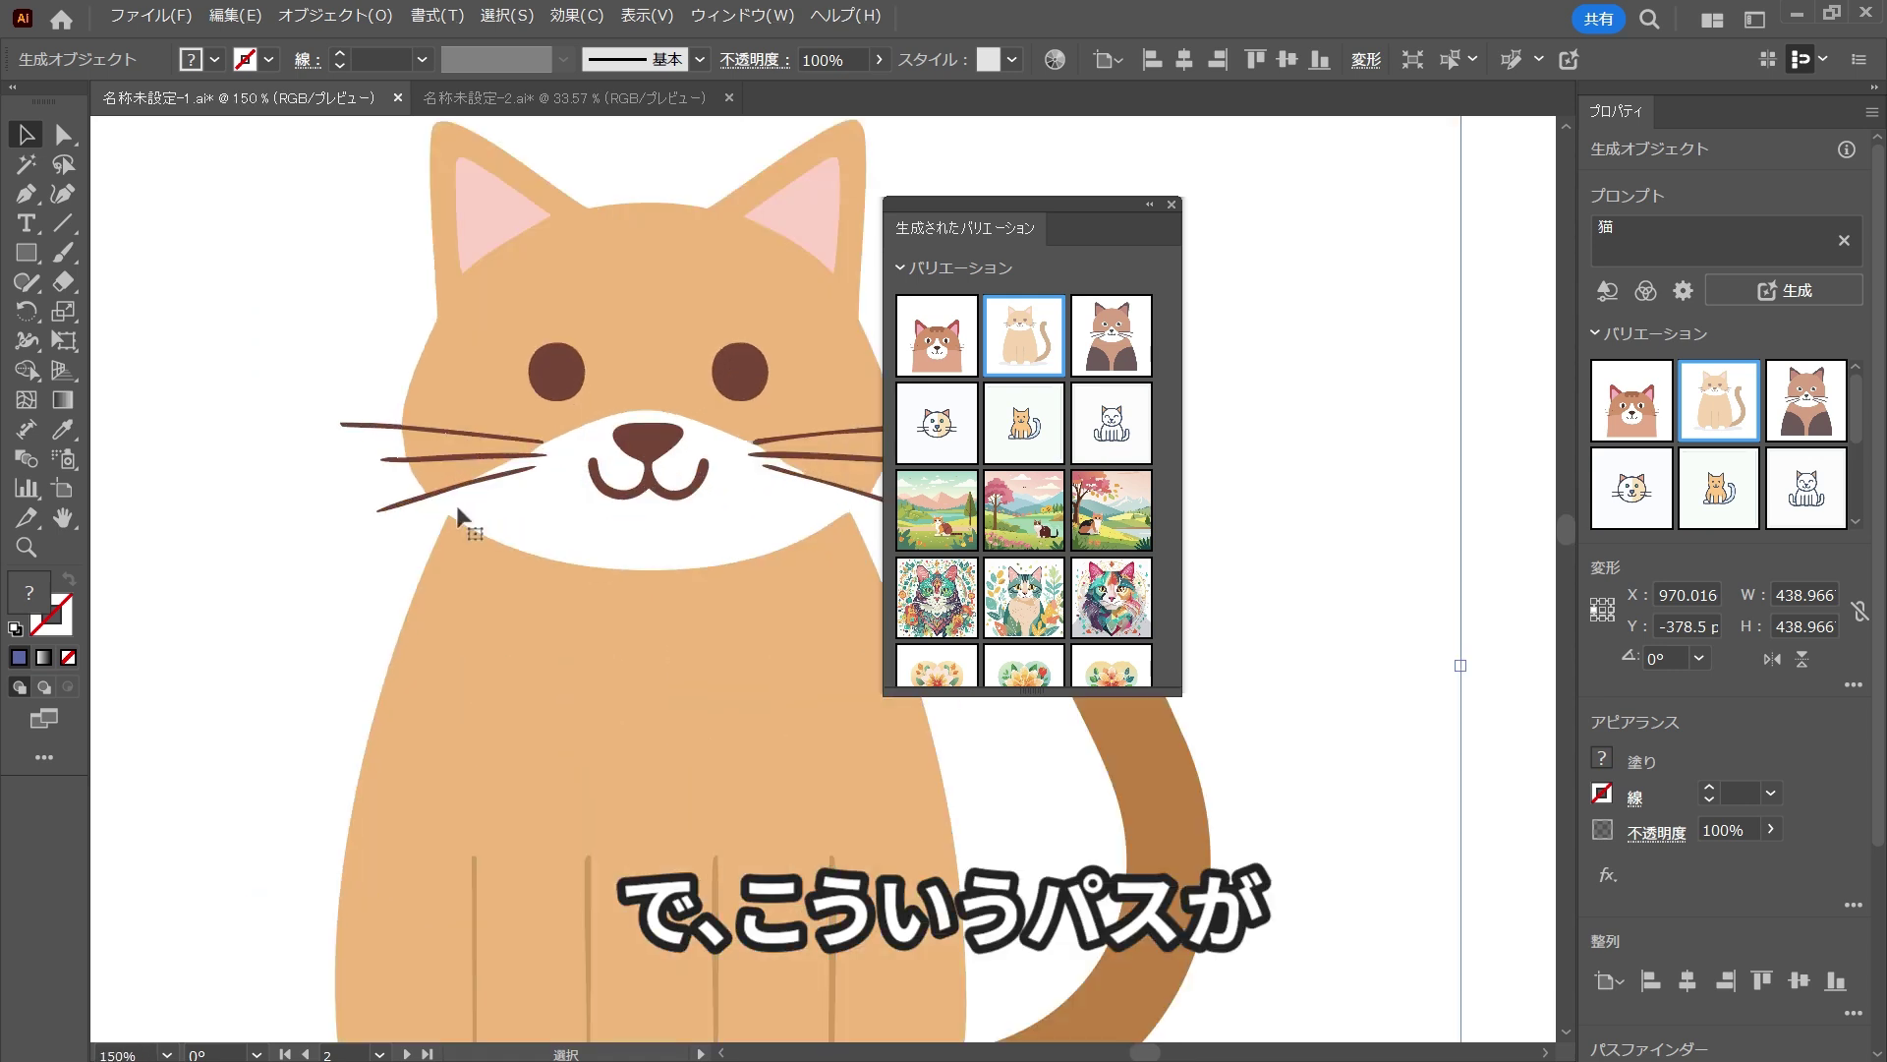
scroll(458, 513, "up", 3)
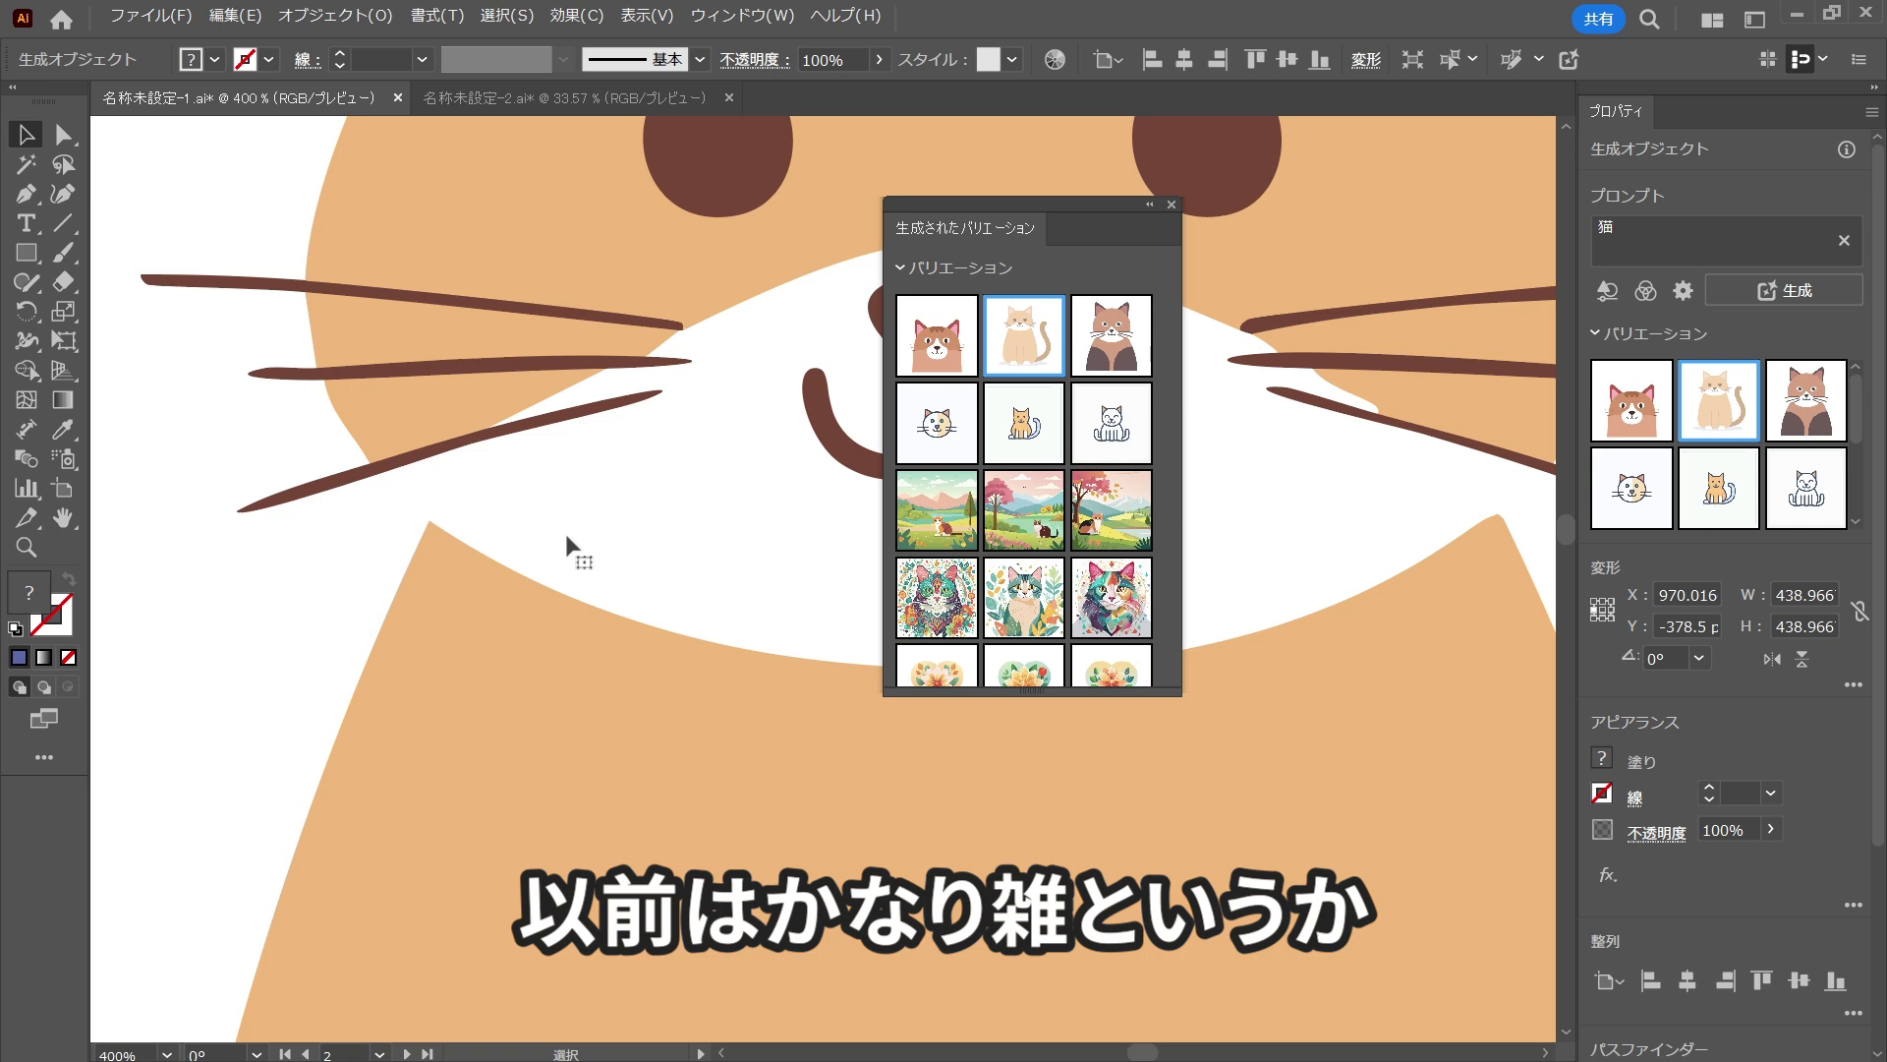
left_click(937, 335)
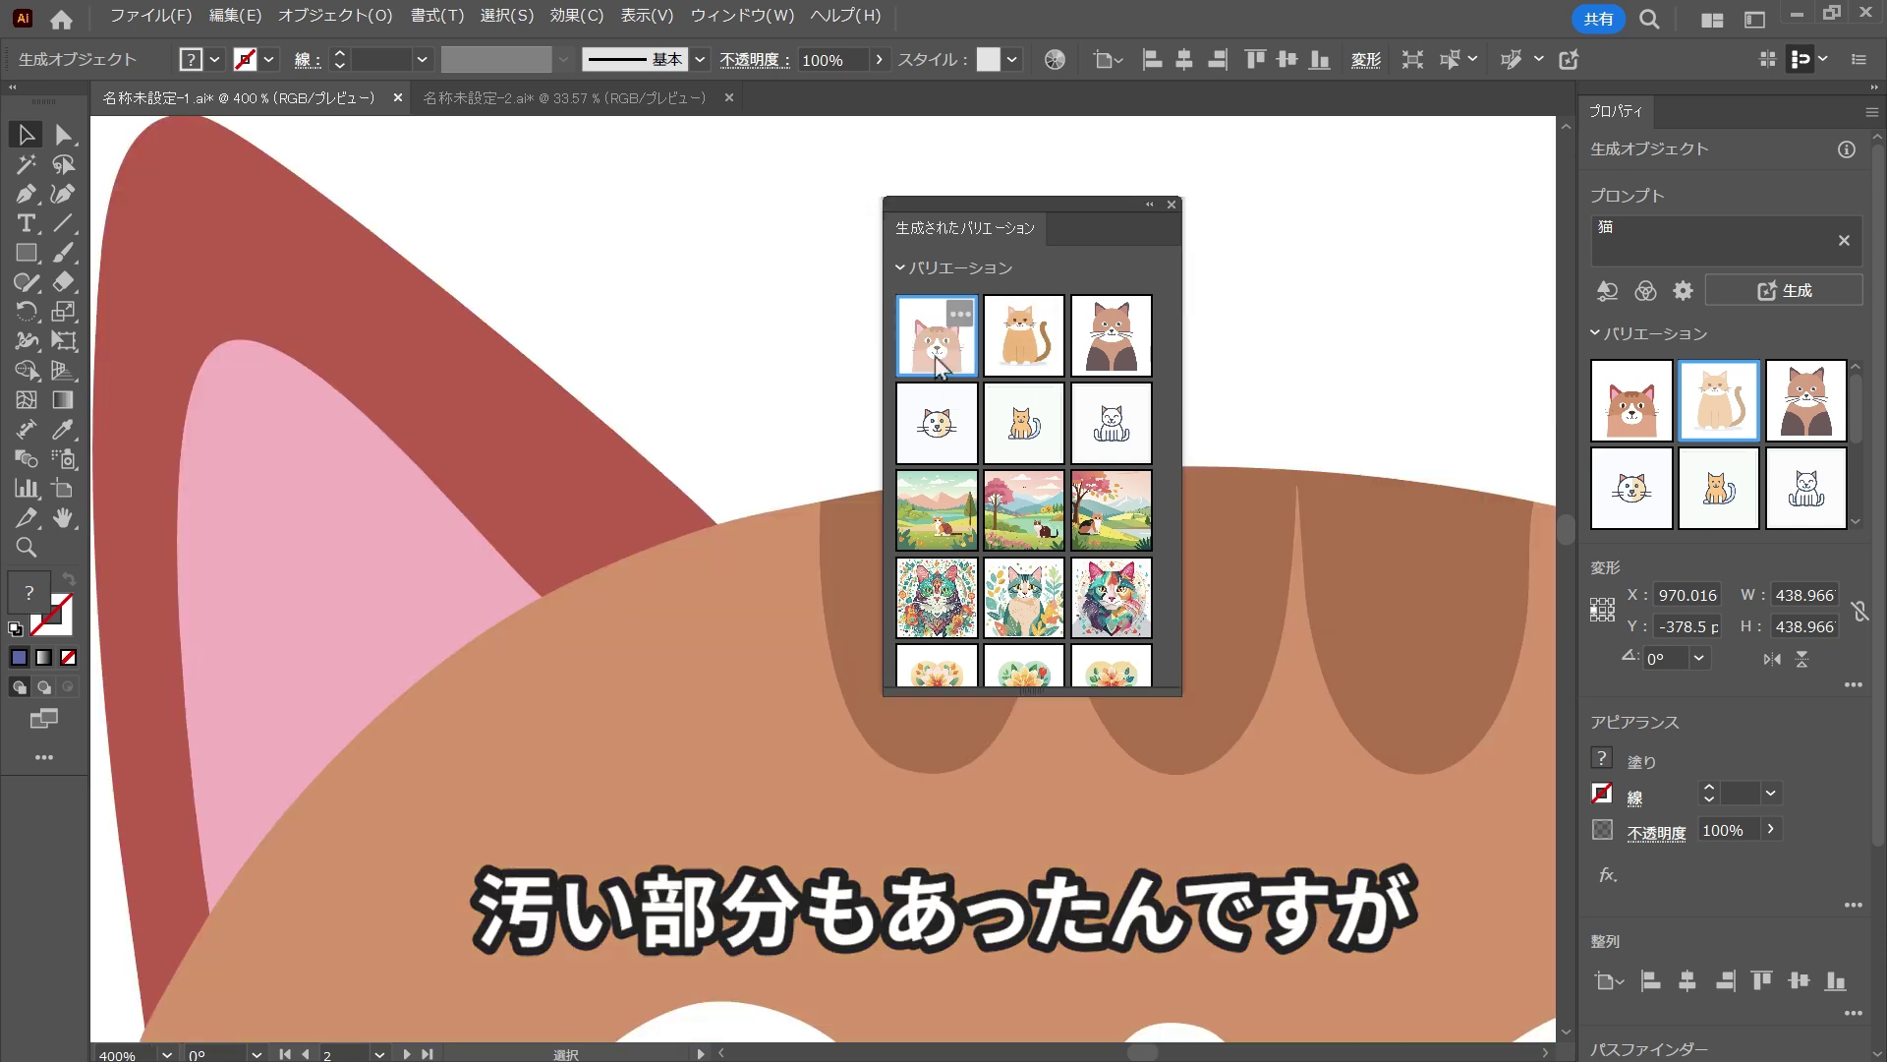
scroll(645, 662, "down", 2)
left_click_drag(762, 843, 653, 420)
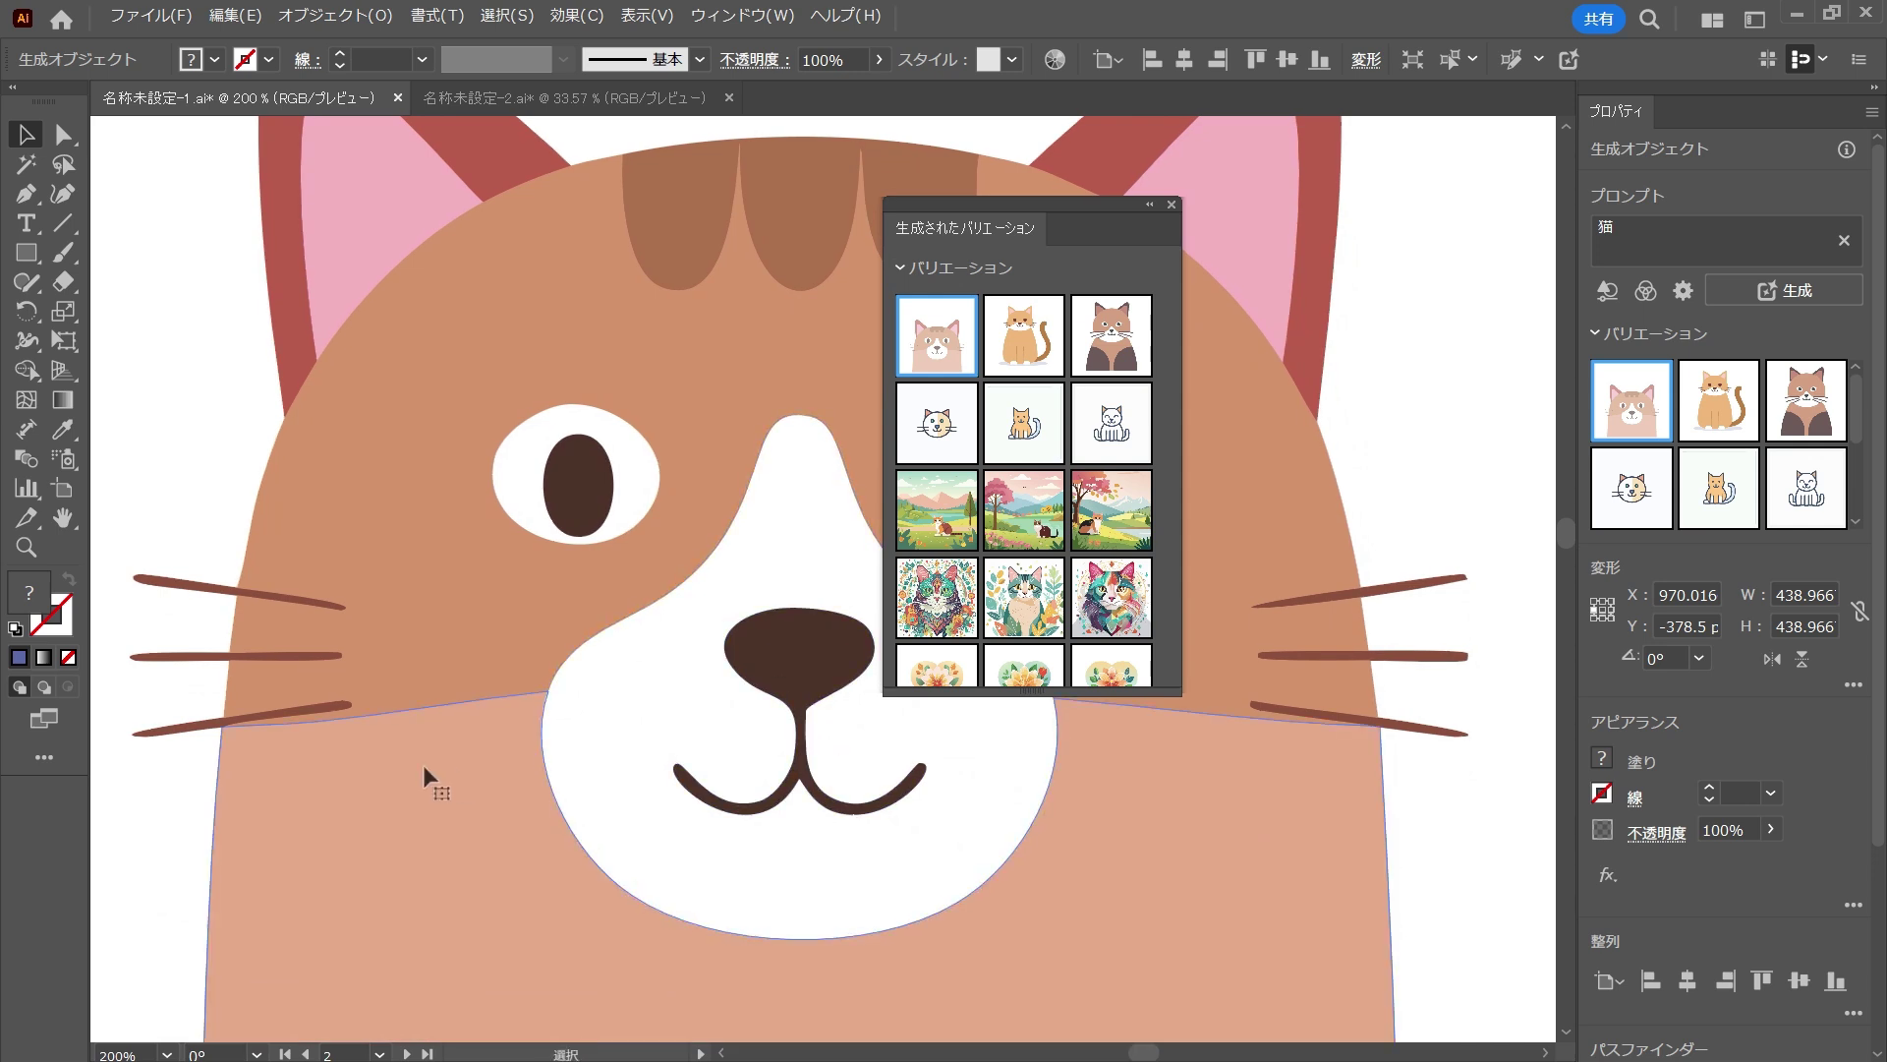
scroll(1316, 812, "down", 2)
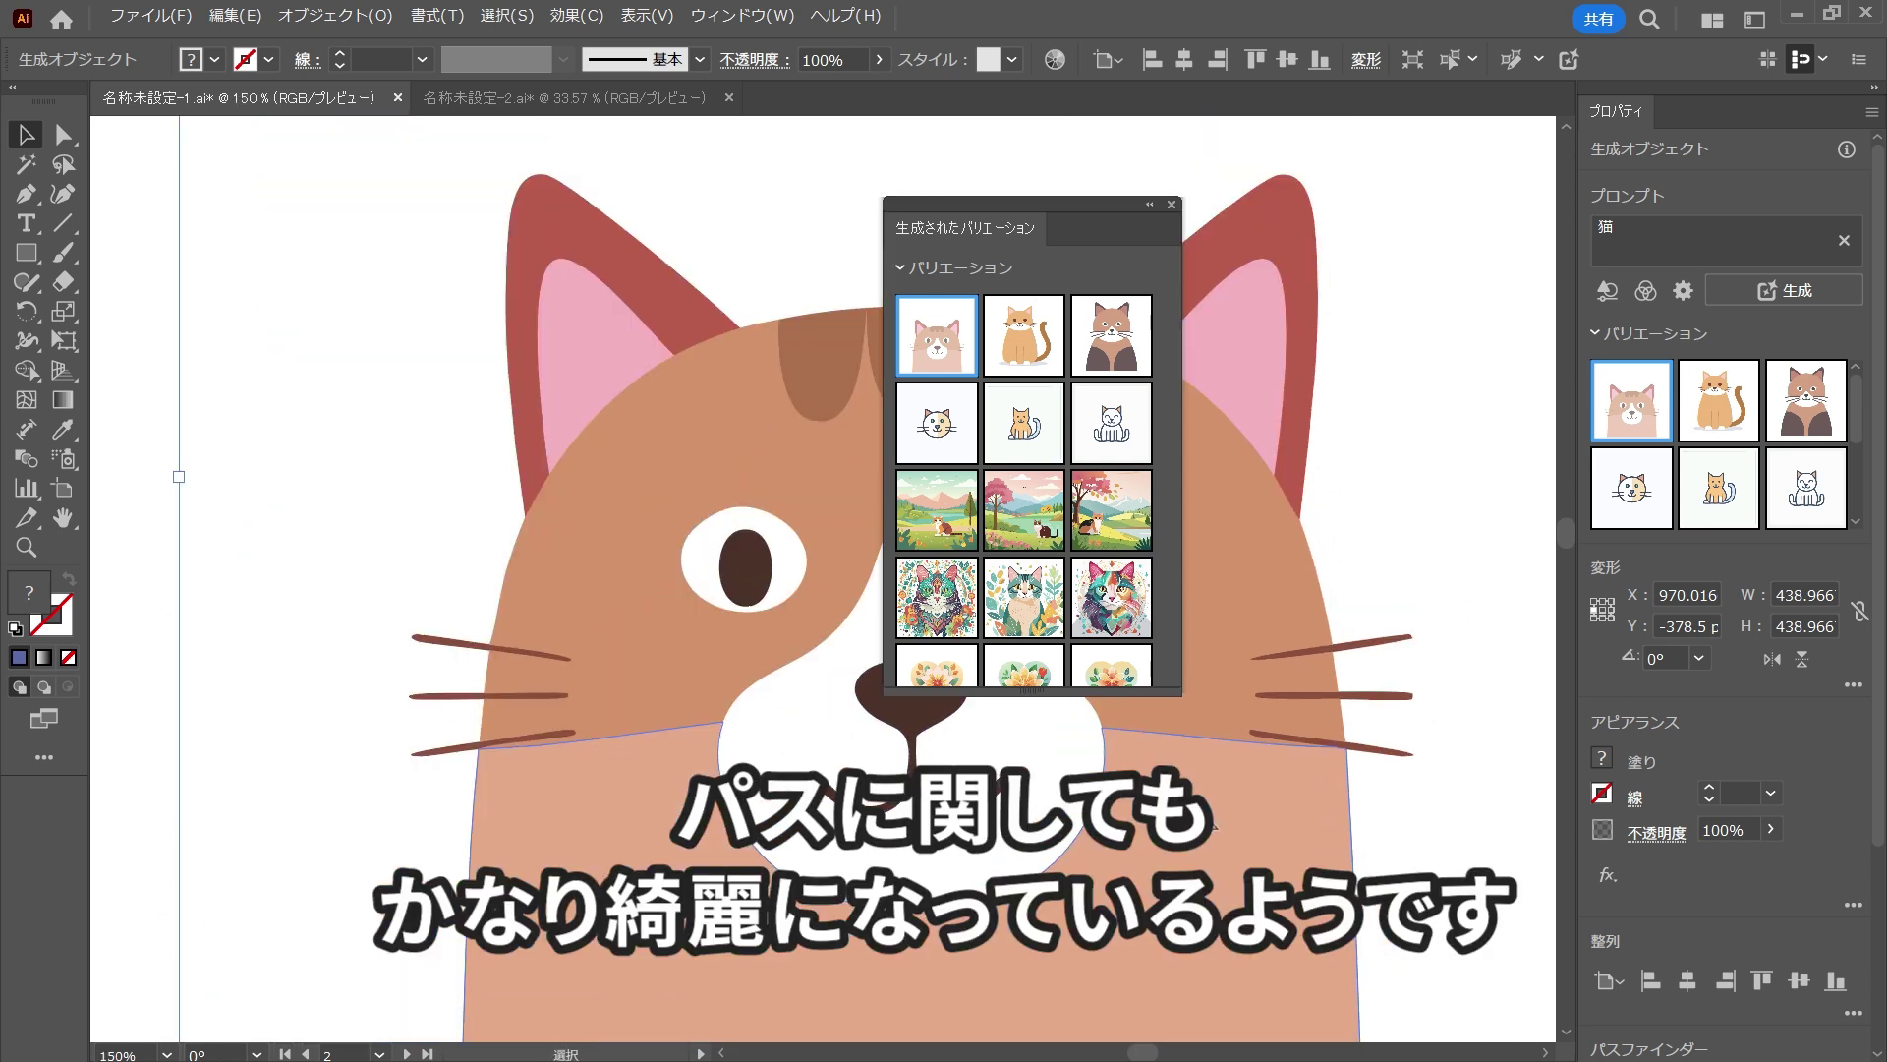
left_click_drag(1316, 812, 1148, 826)
left_click_drag(1022, 787, 830, 787)
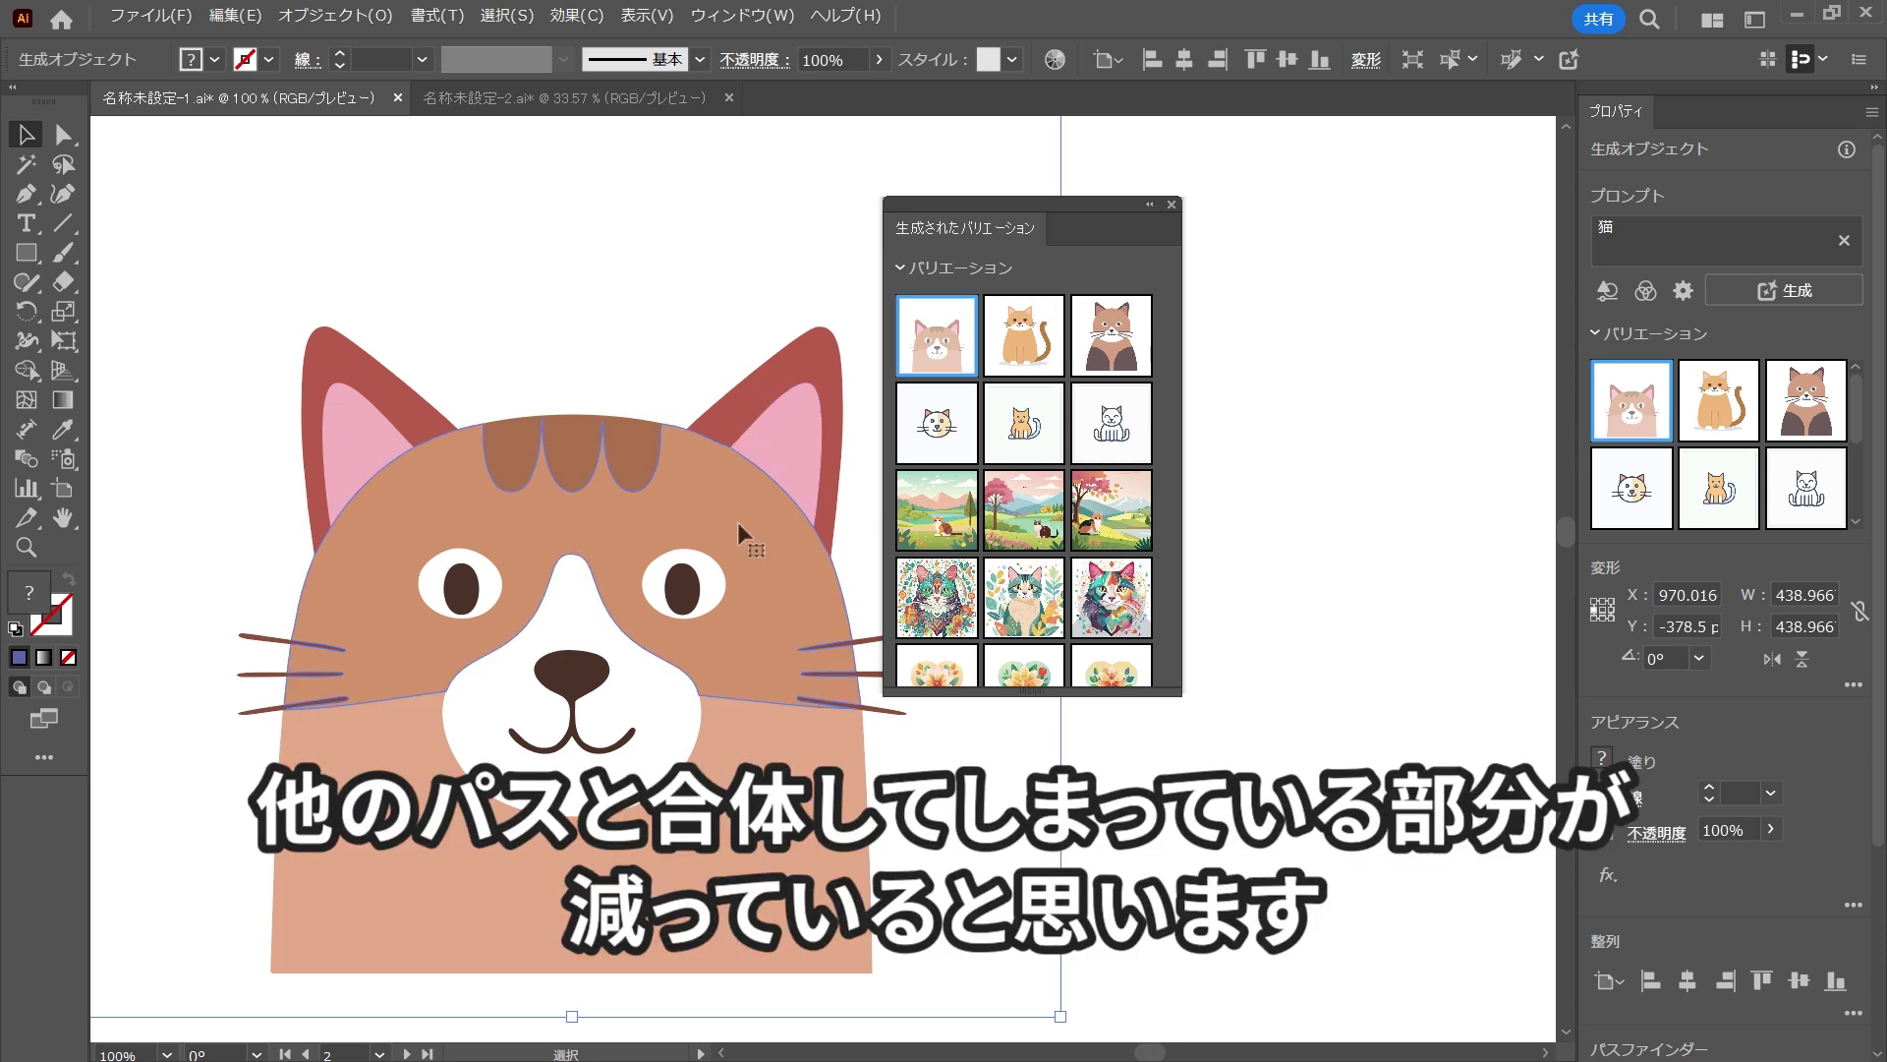
left_click_drag(747, 531, 983, 528)
key("ctrl+plus")
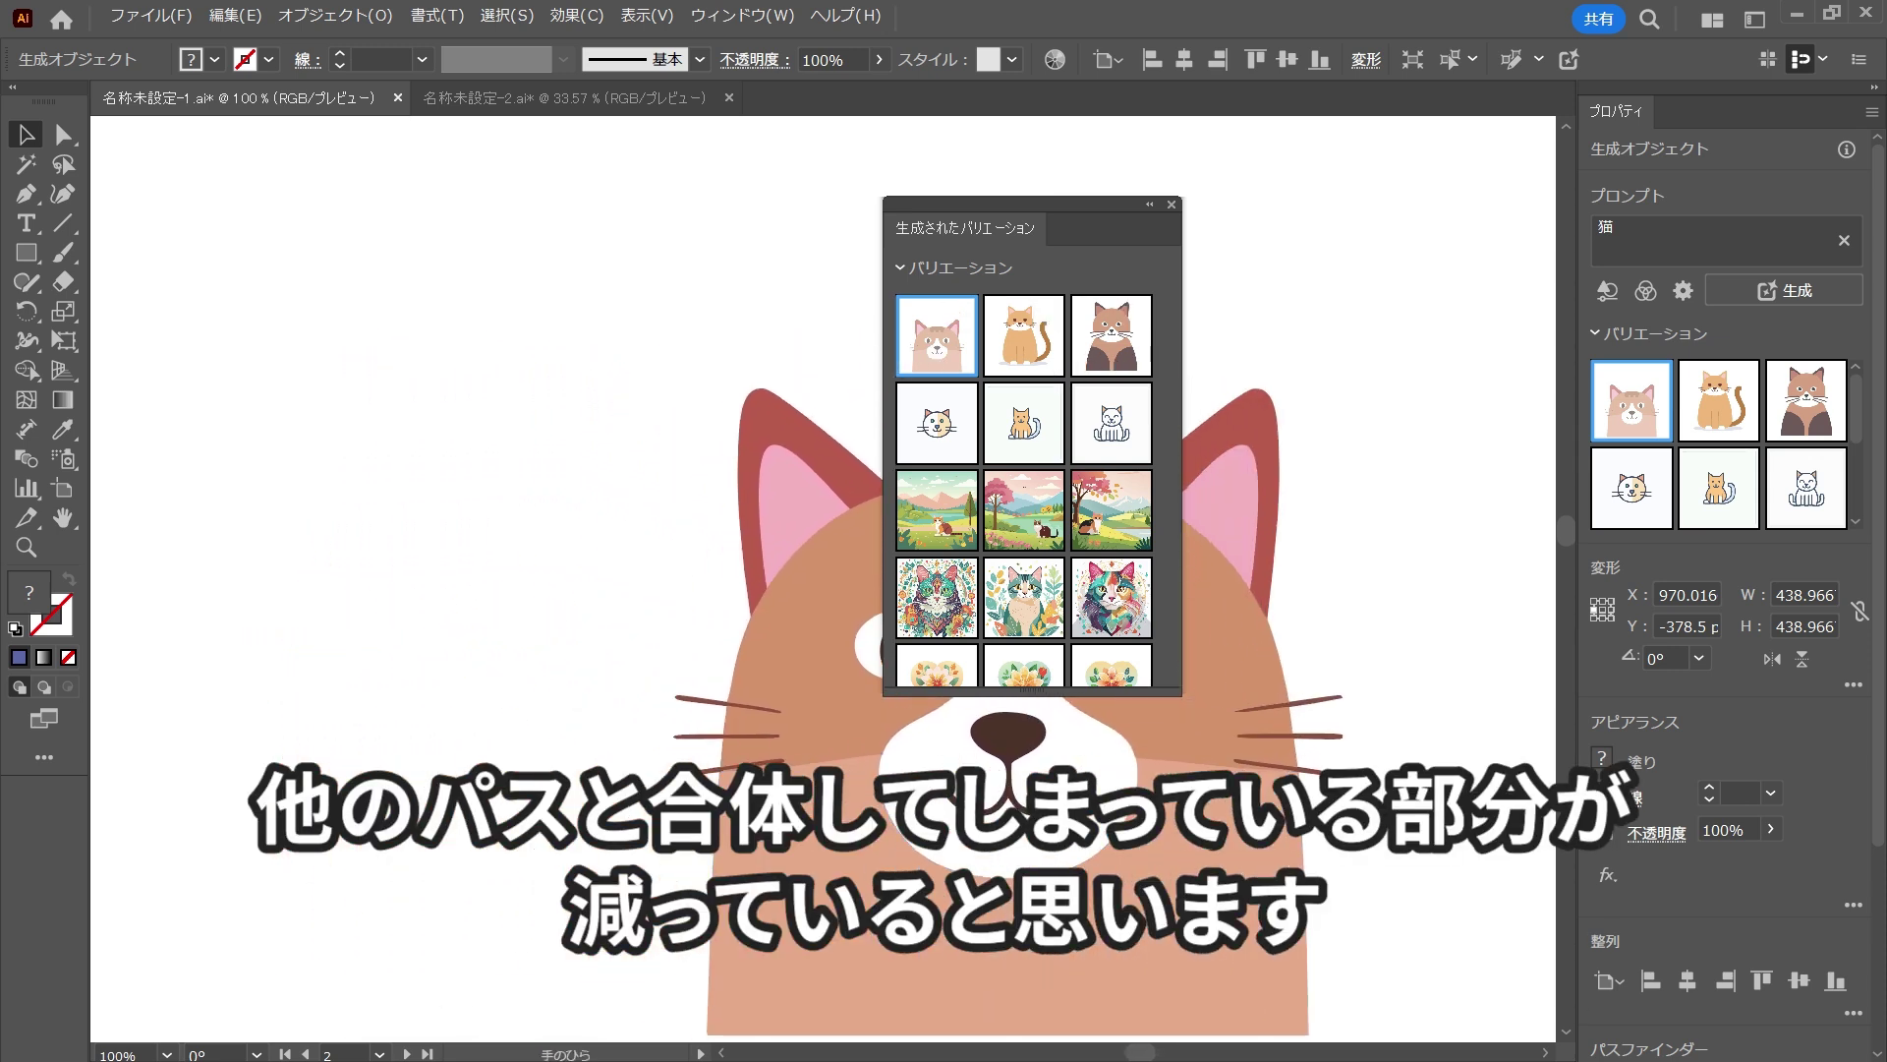
Step: Zoom in further on the cat artwork
key("ctrl+plus")
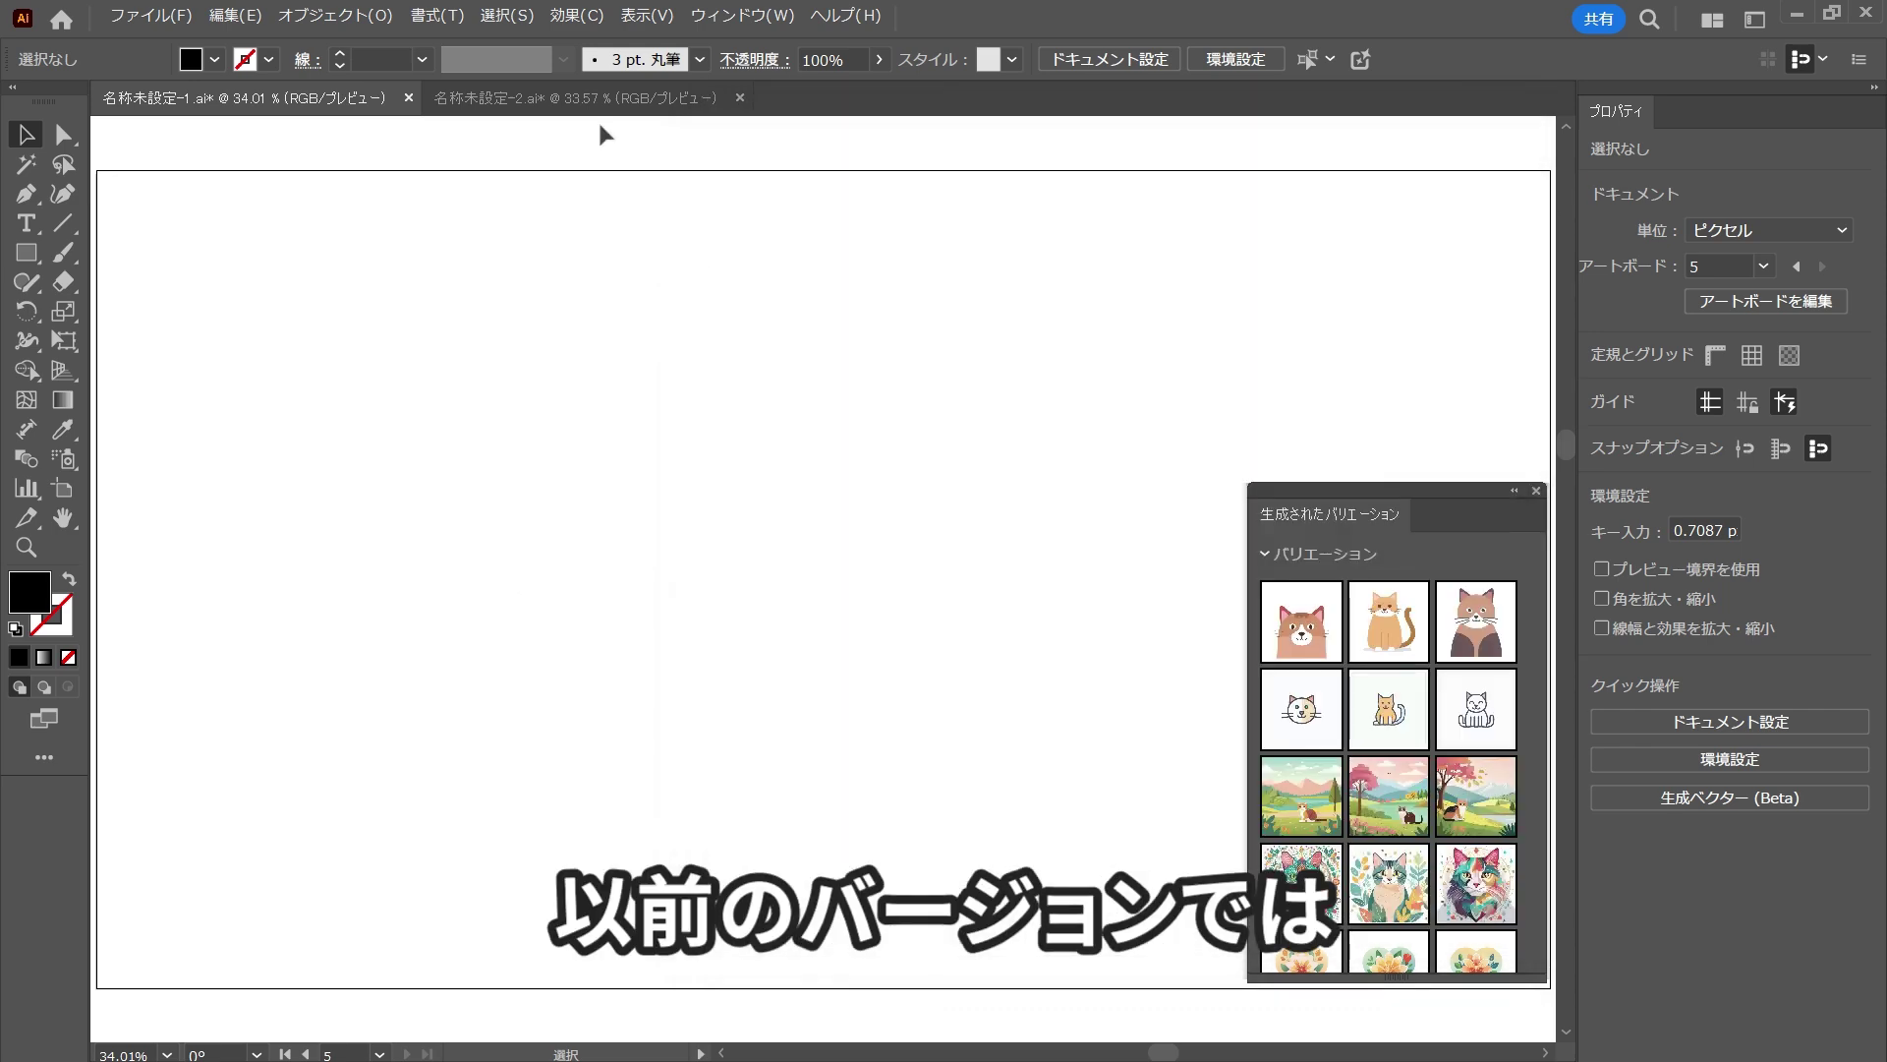
Step: In 名称未設定-2, nudge the girl illustrations, then place the three-girls image on the first artboard
left_click(594, 106)
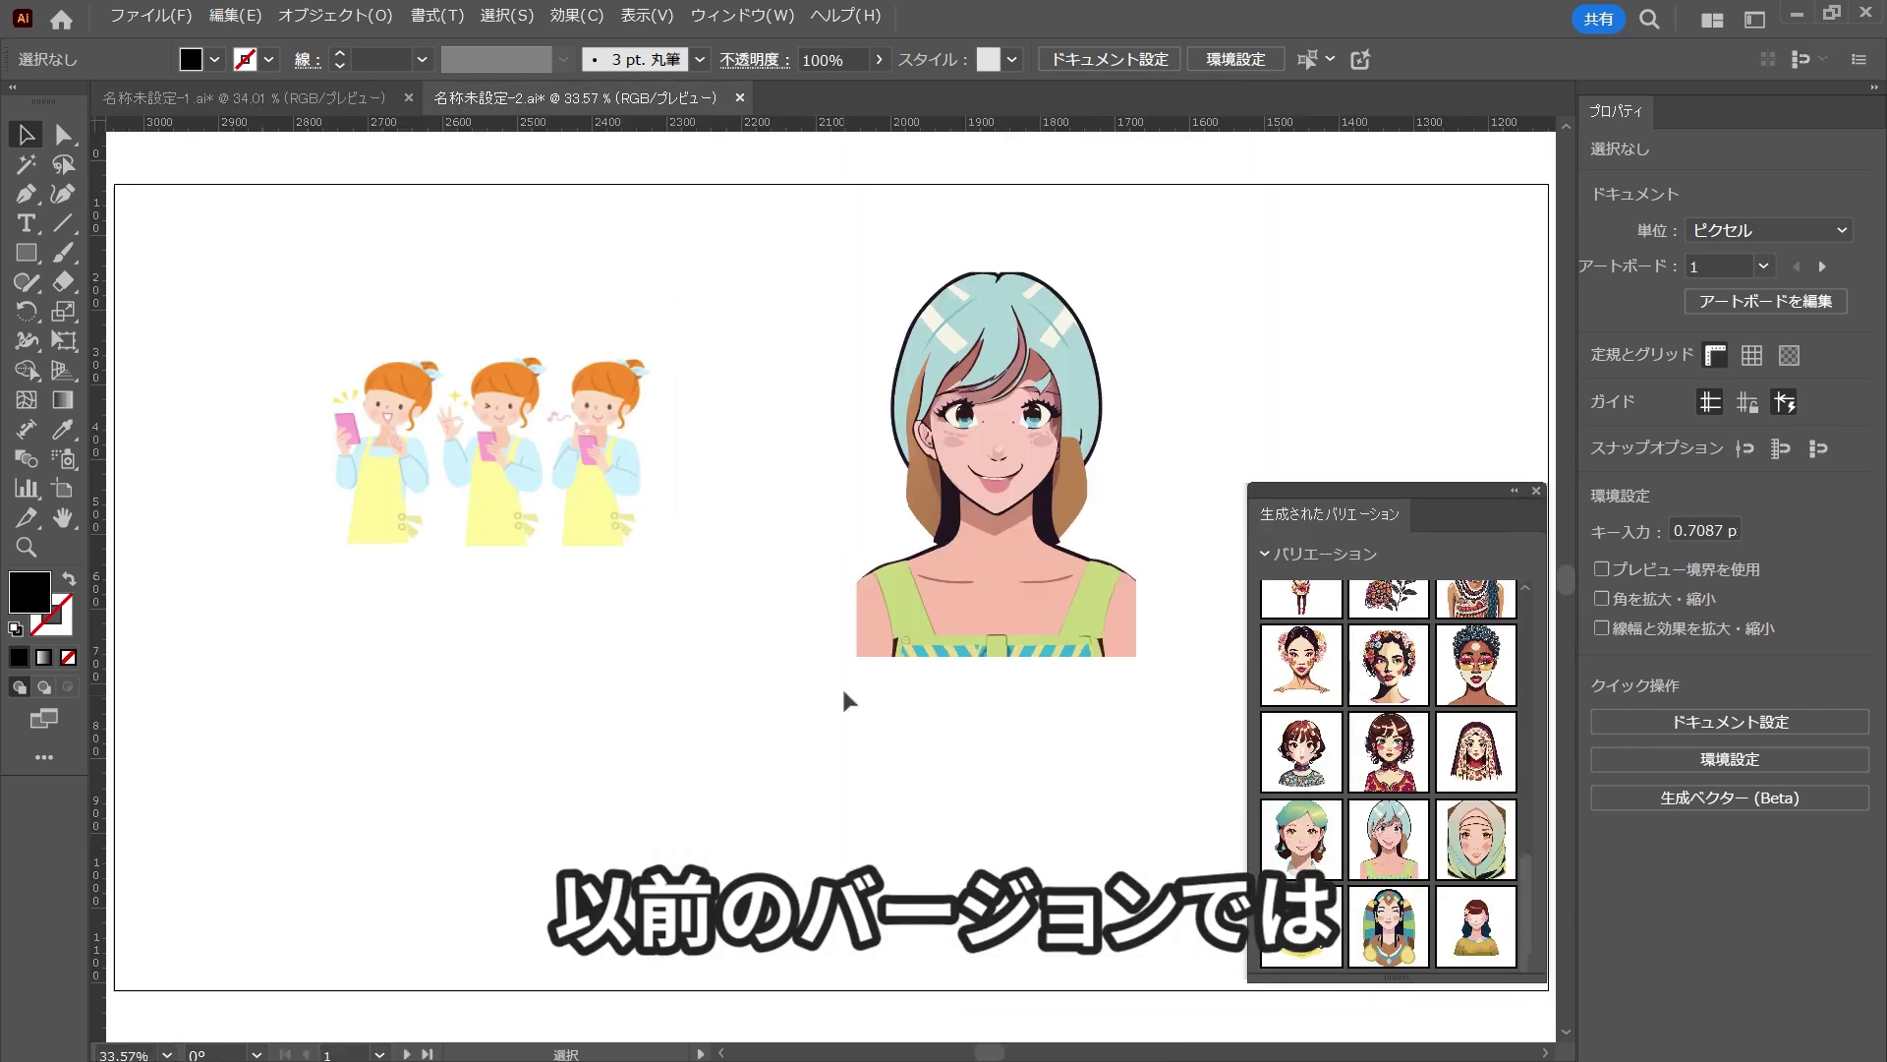
left_click_drag(496, 534, 496, 529)
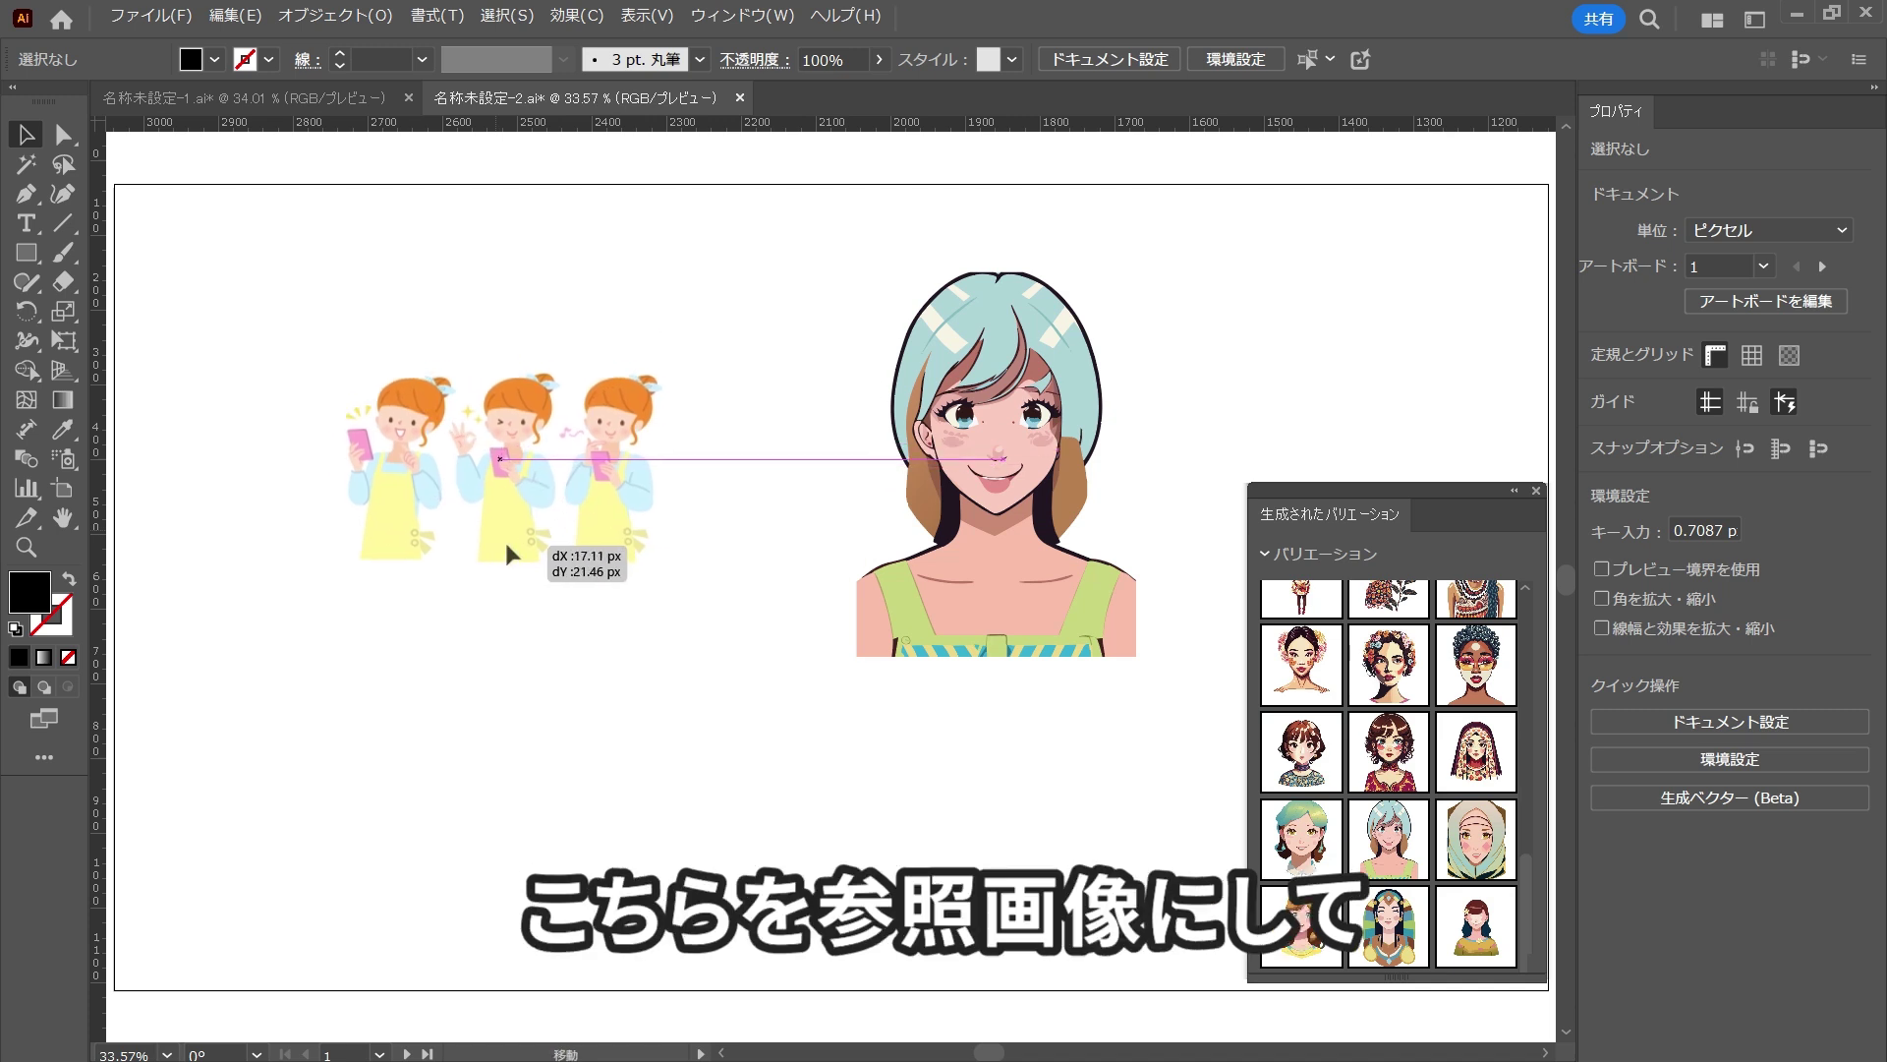
left_click(727, 669)
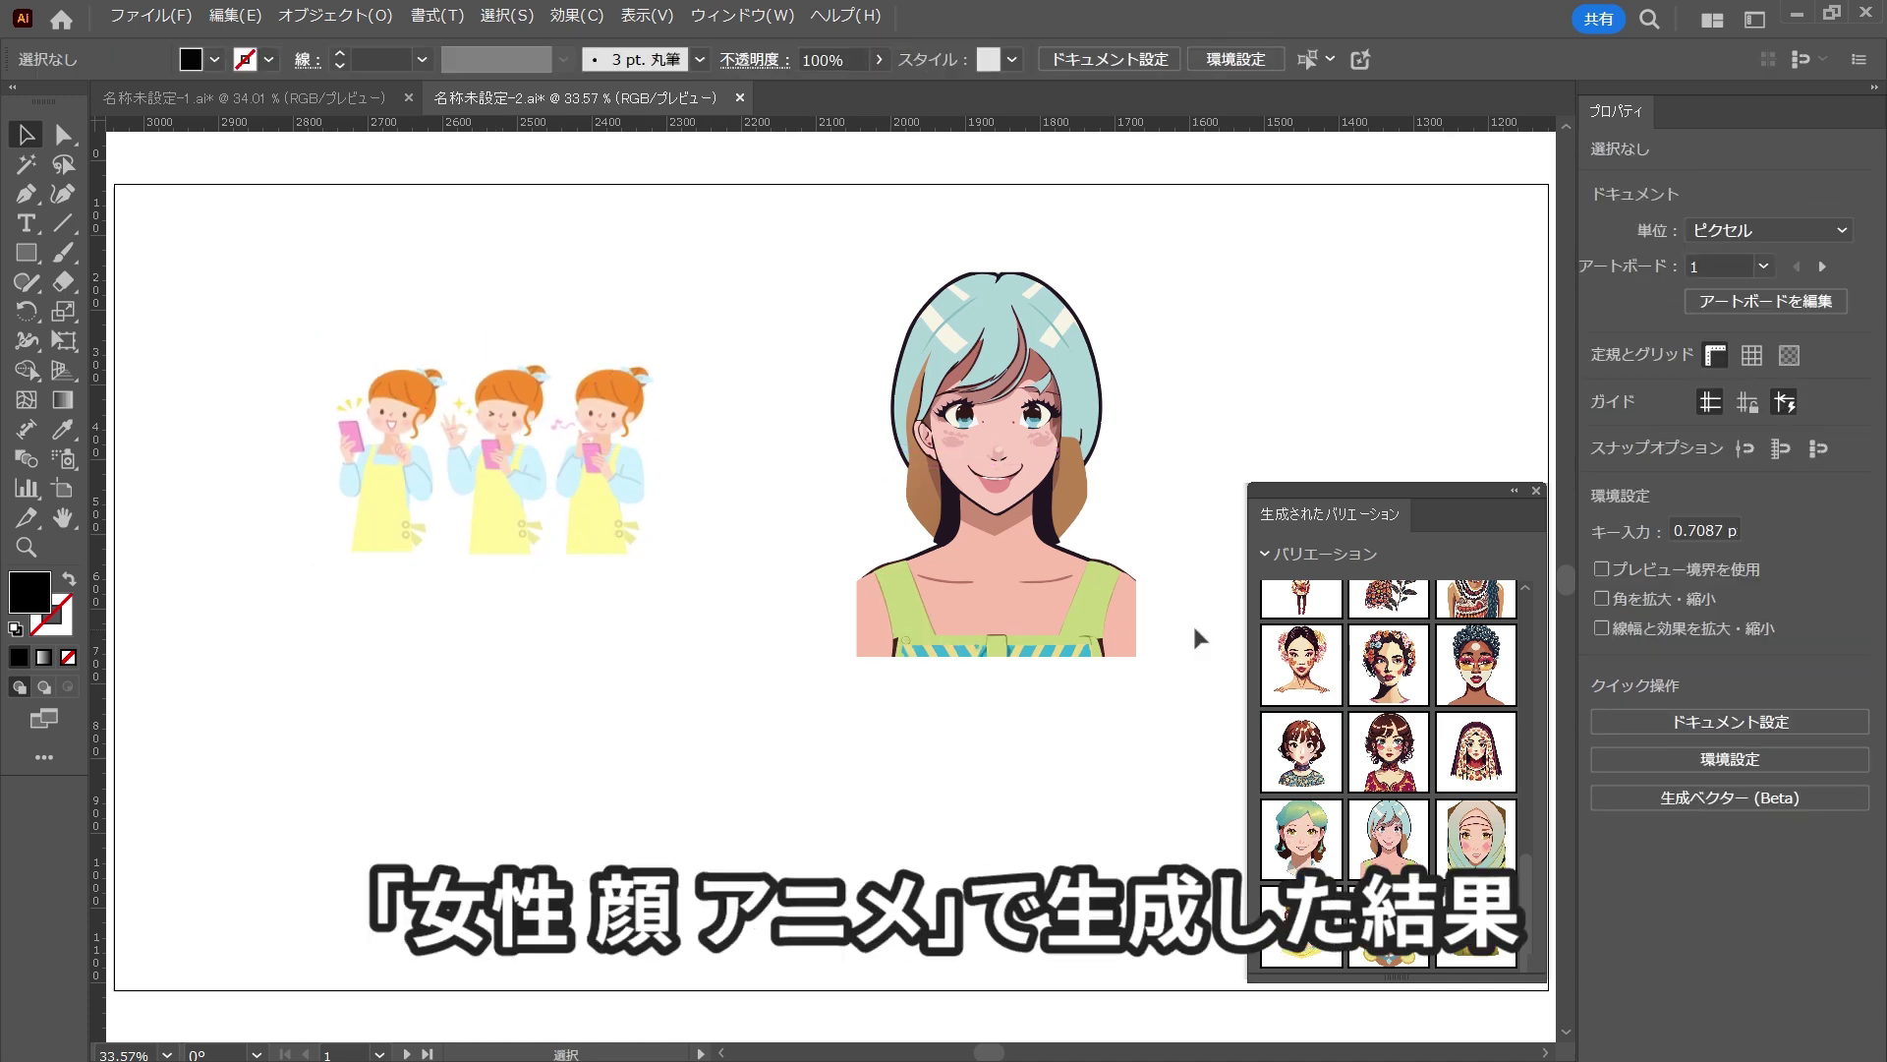
left_click_drag(1026, 612, 1018, 597)
left_click(747, 630)
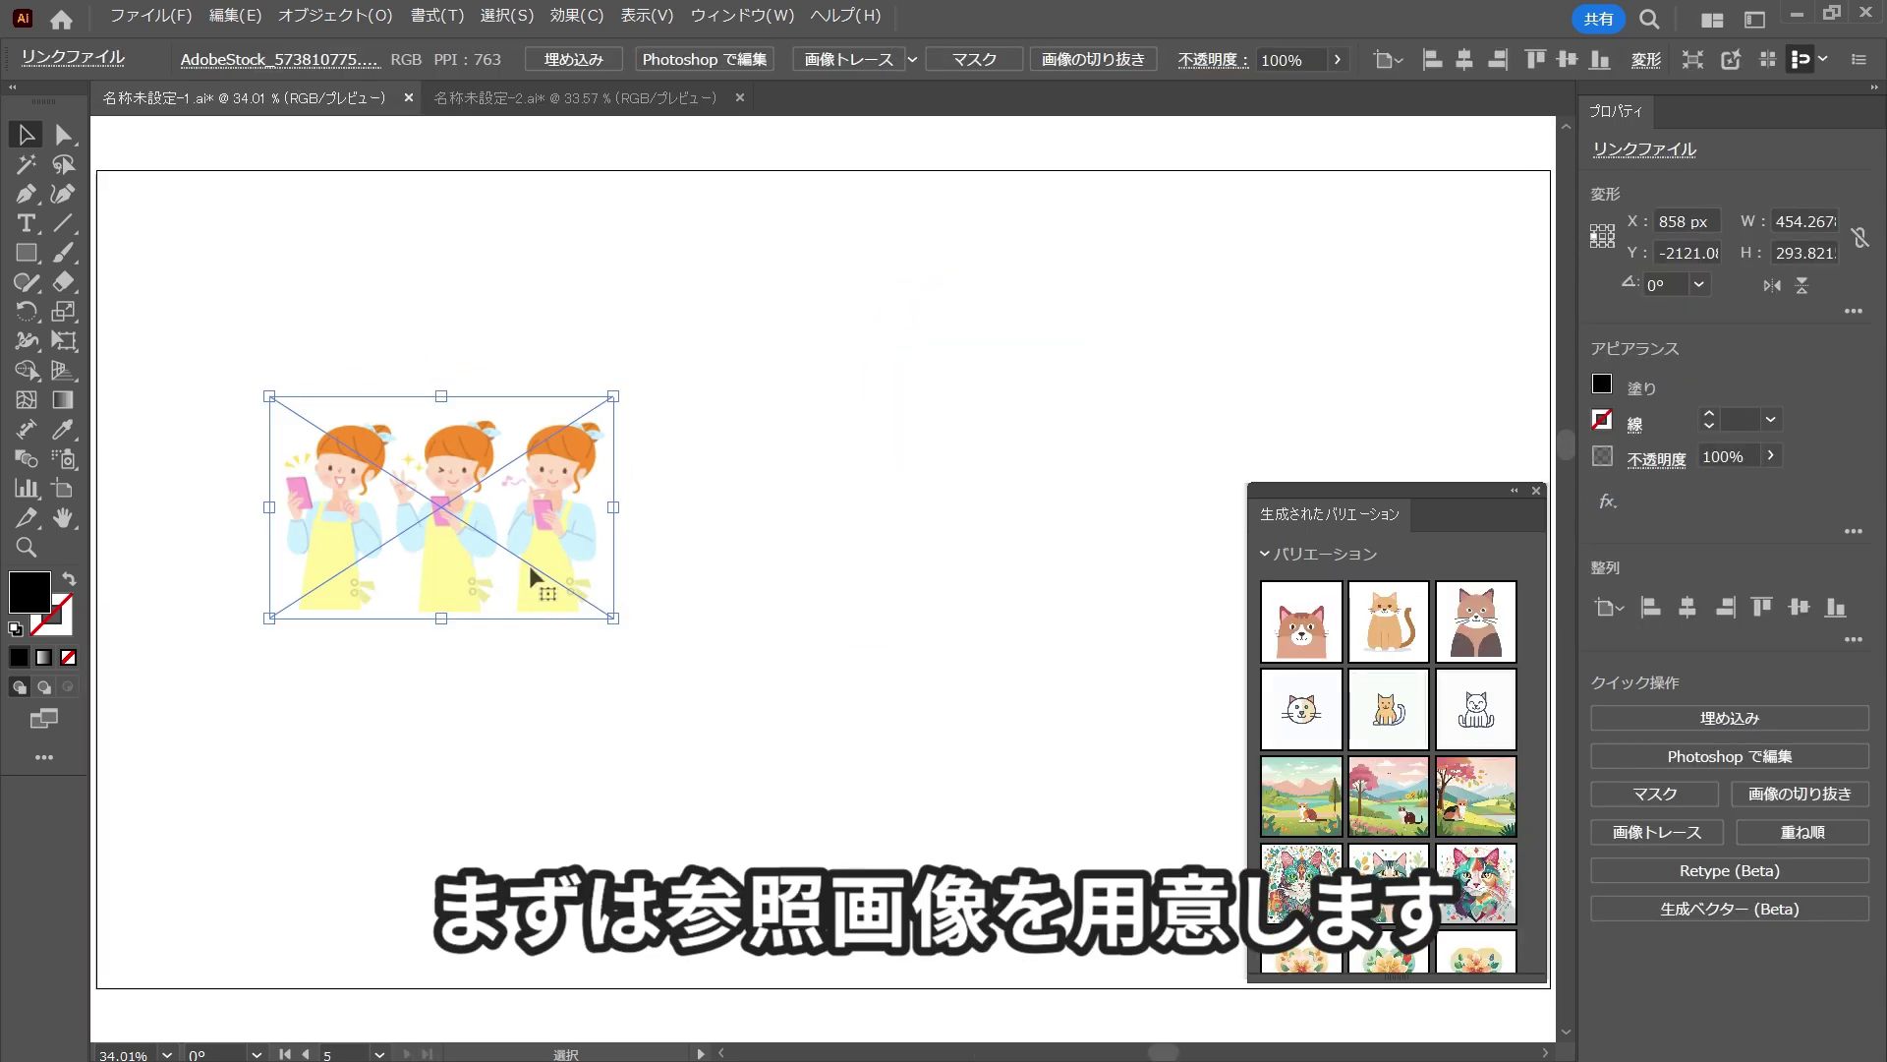
mouse_move(527, 557)
left_mouse_down()
mouse_move(511, 538)
mouse_move(561, 619)
left_mouse_up()
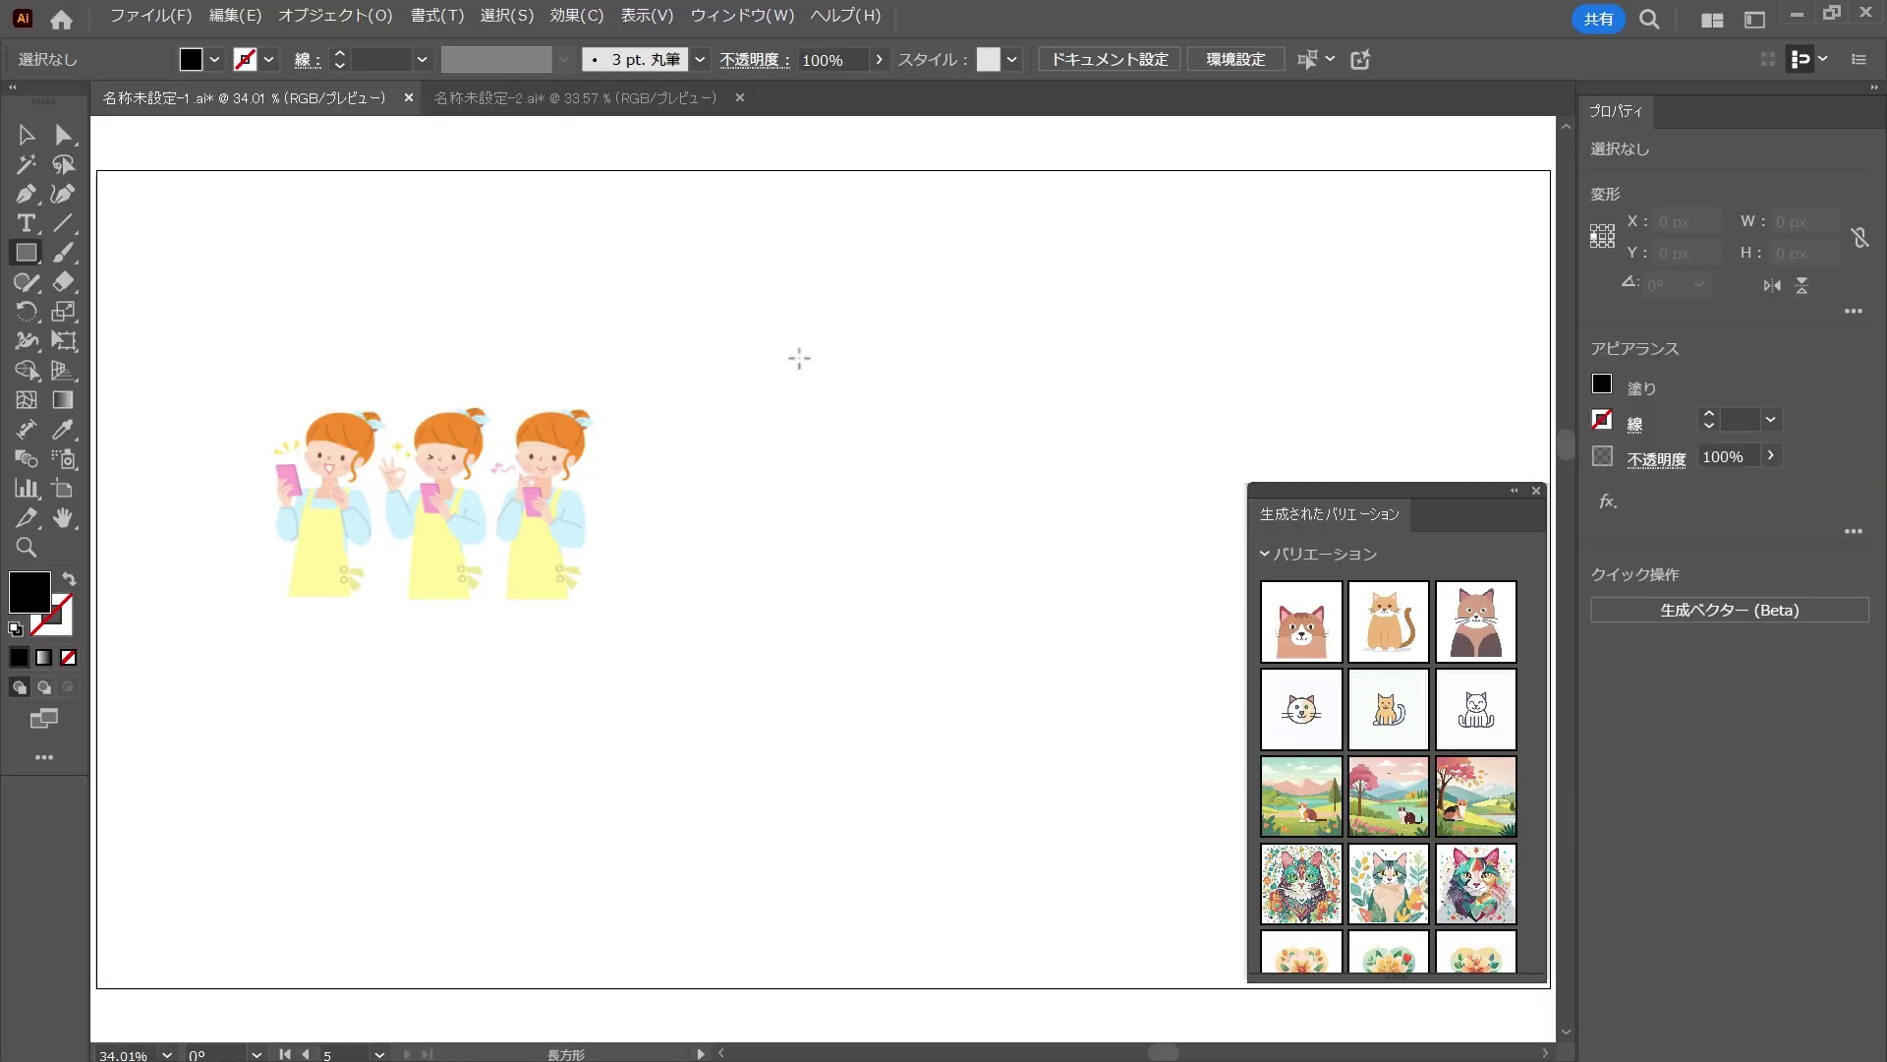
Step: Draw a square and generate 女性 顔 アニメ vectors with the three-girls image as style reference
left_click_drag(799, 358, 1183, 741)
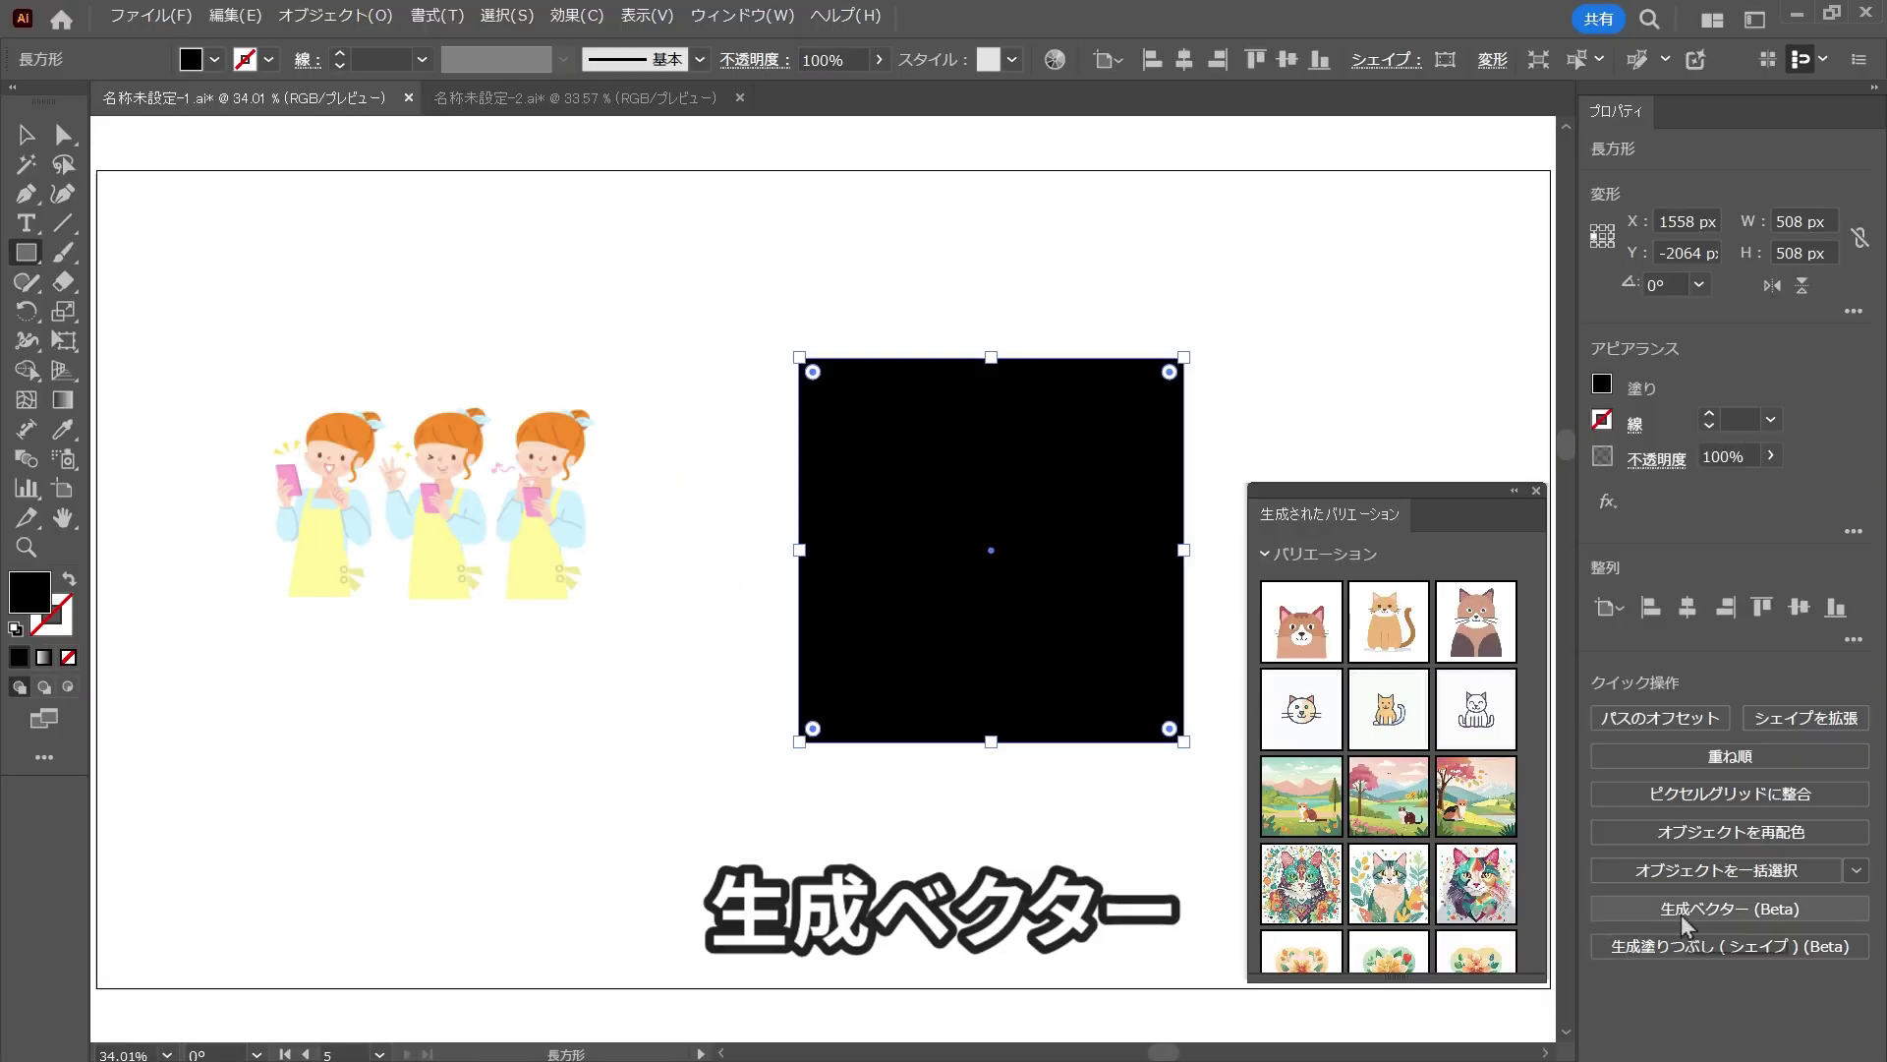
left_click(1681, 908)
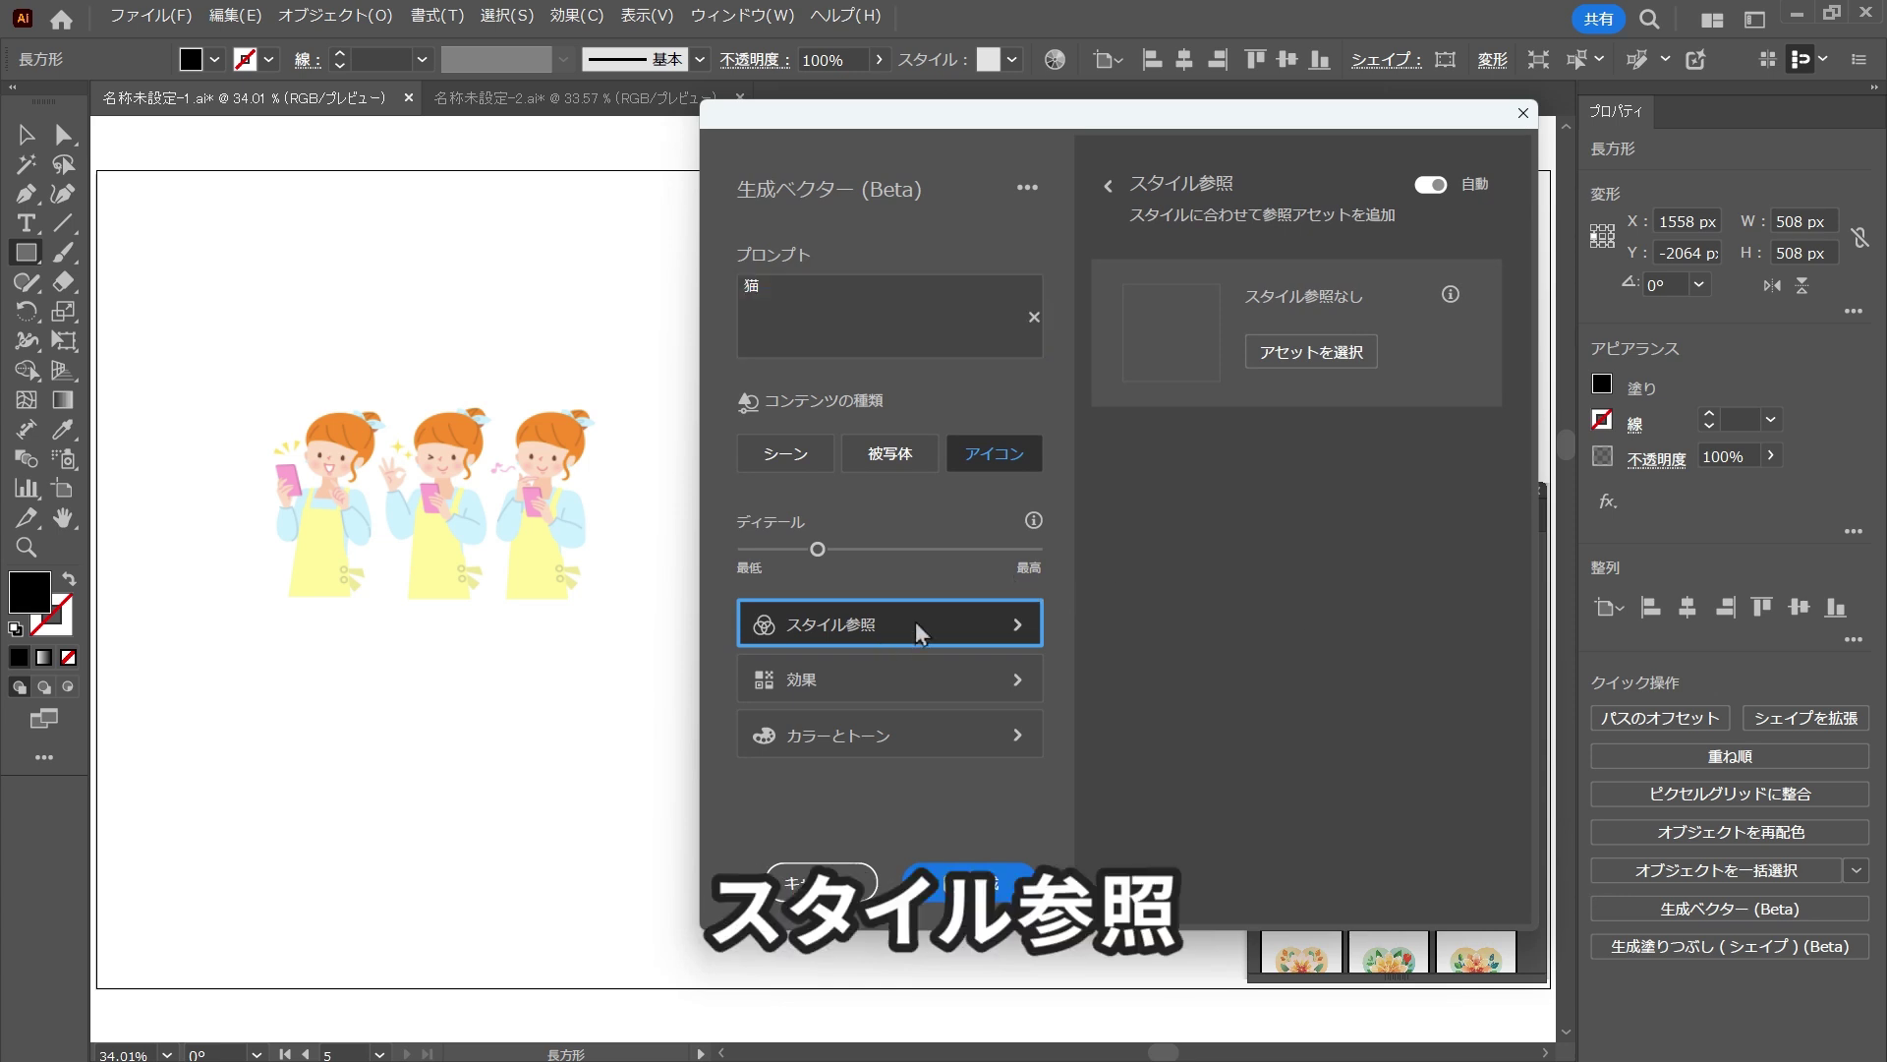
left_click(1295, 355)
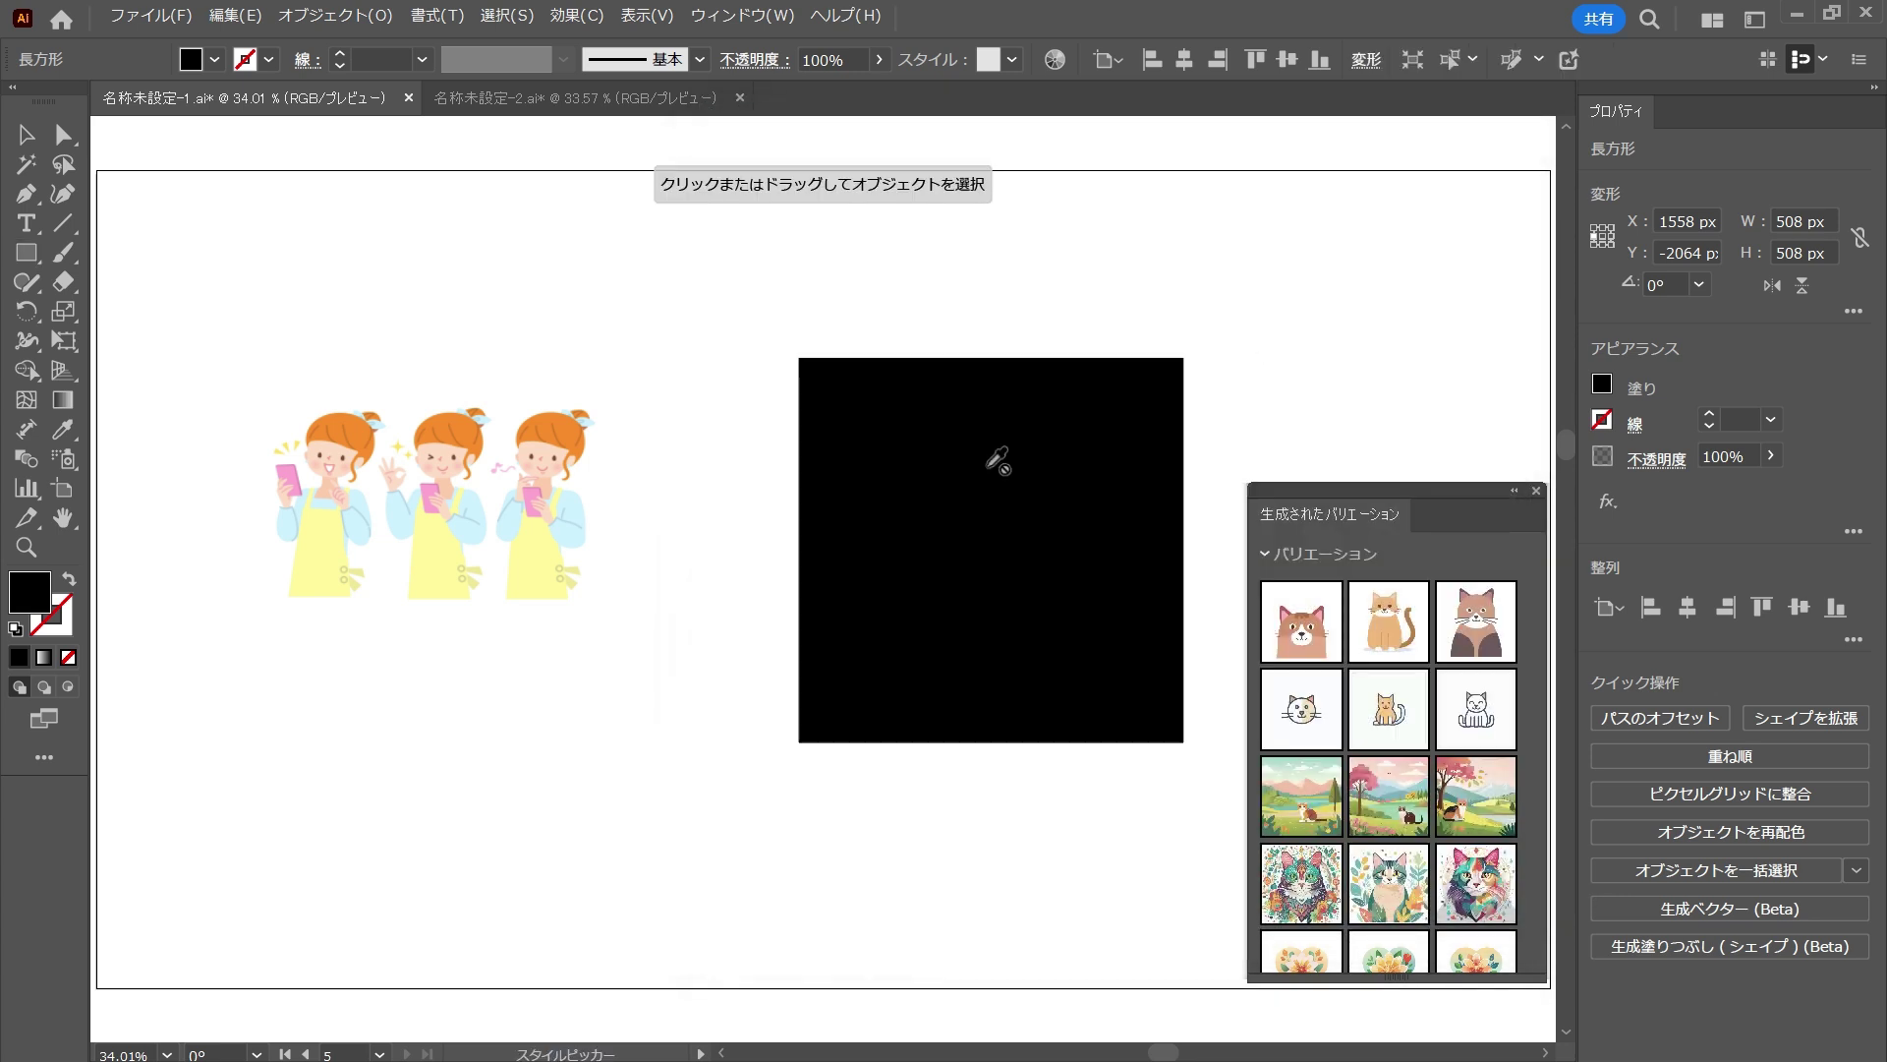
left_click(495, 495)
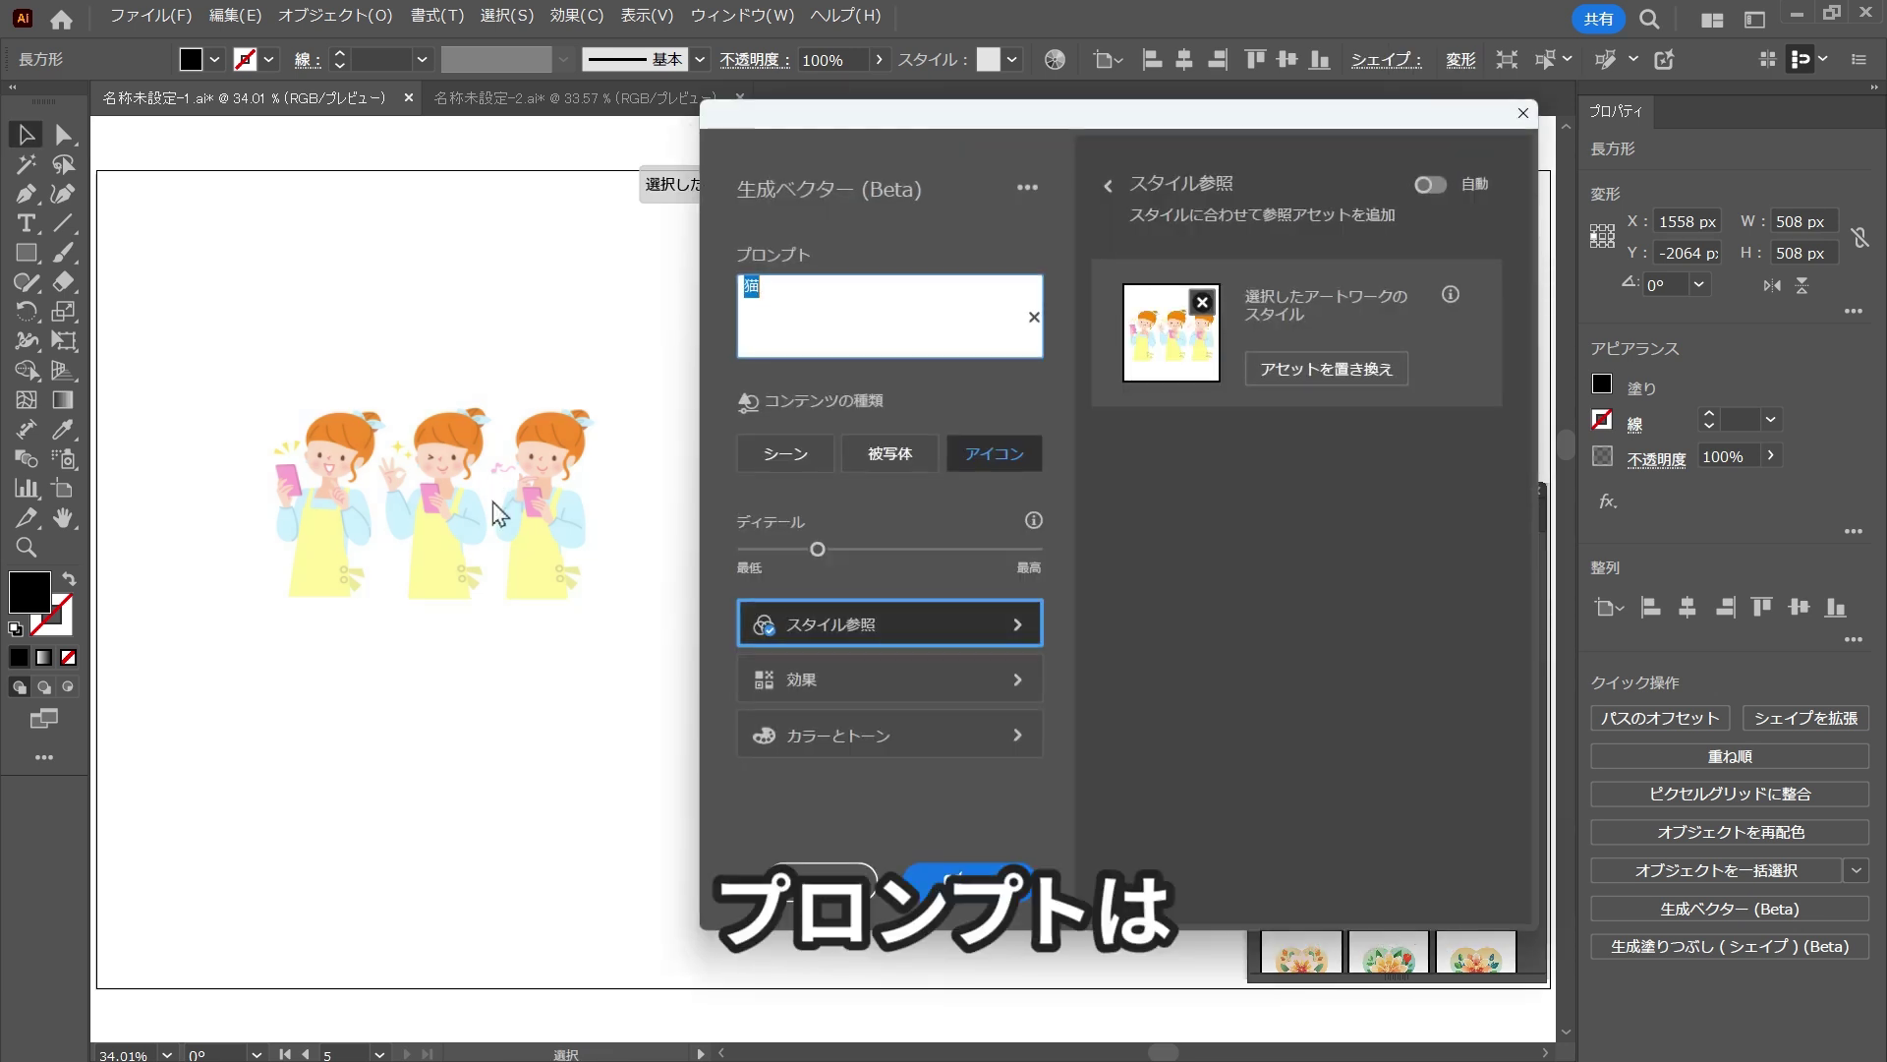
type("女性 顔 アニメ")
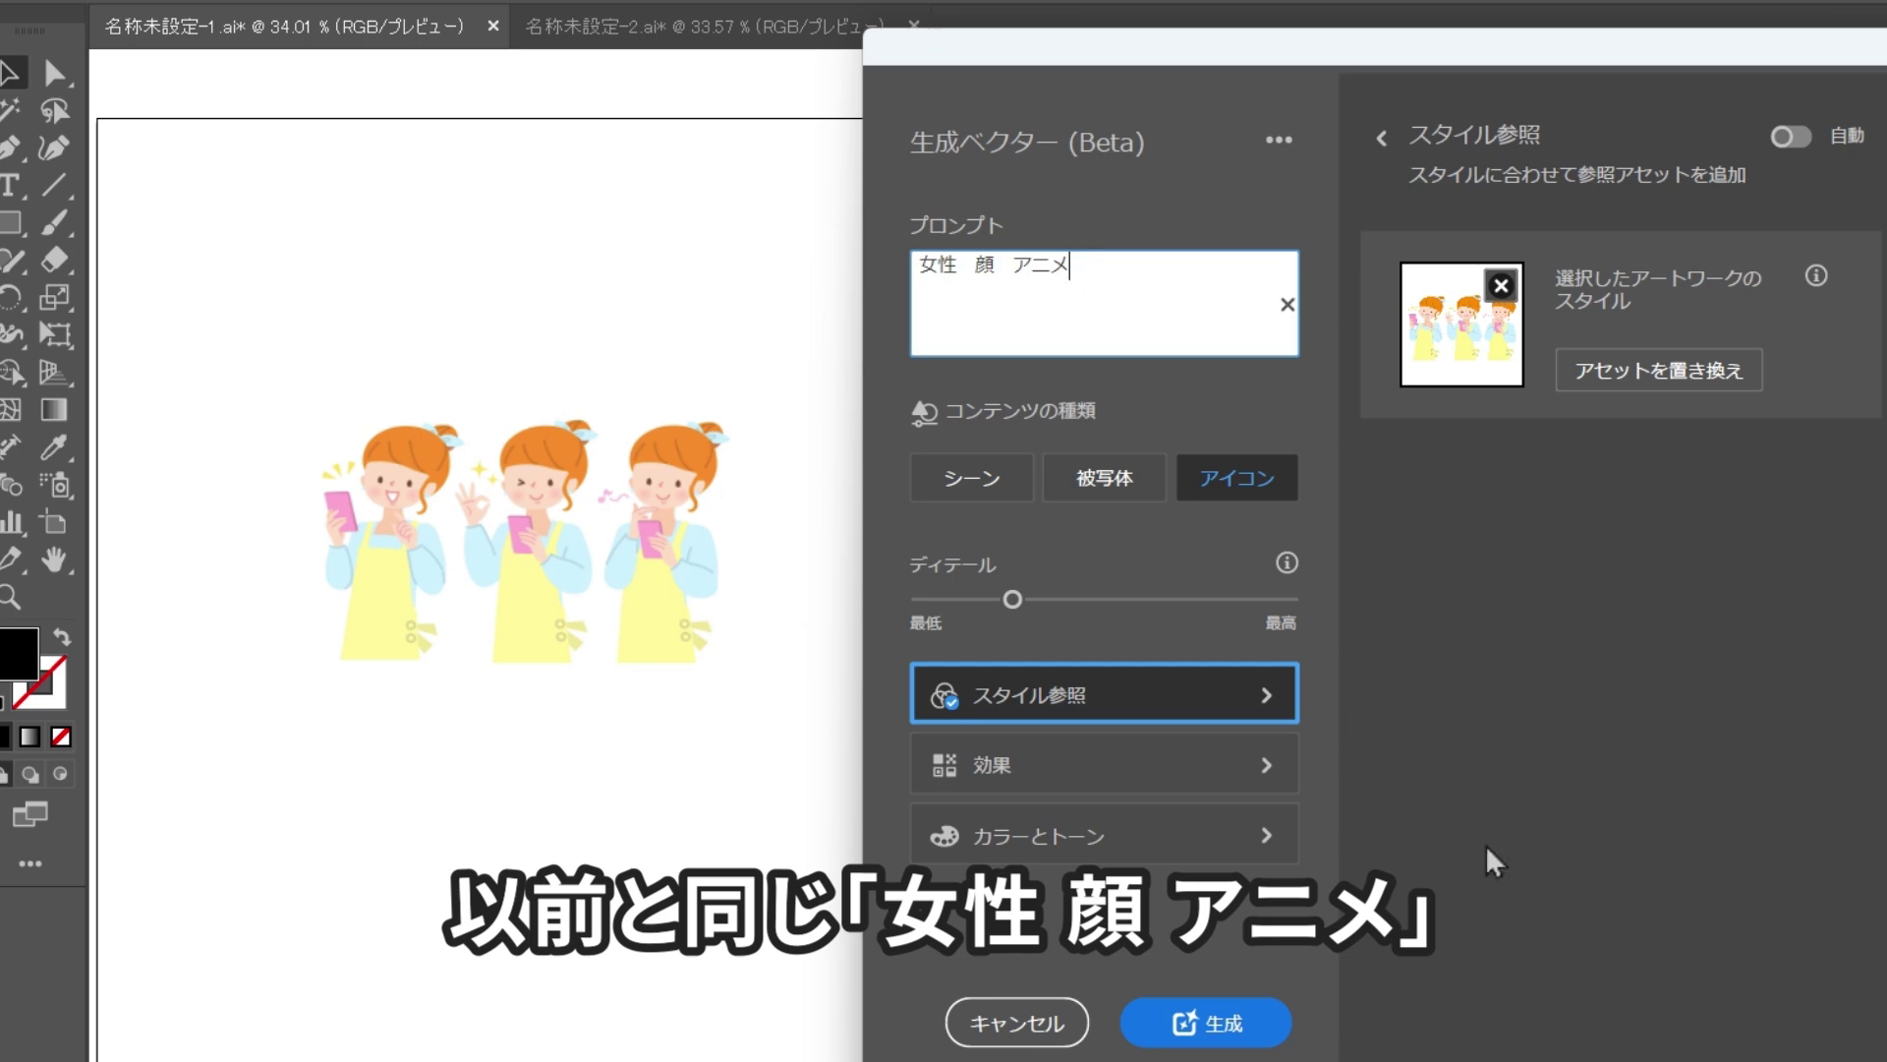
left_click(1268, 1027)
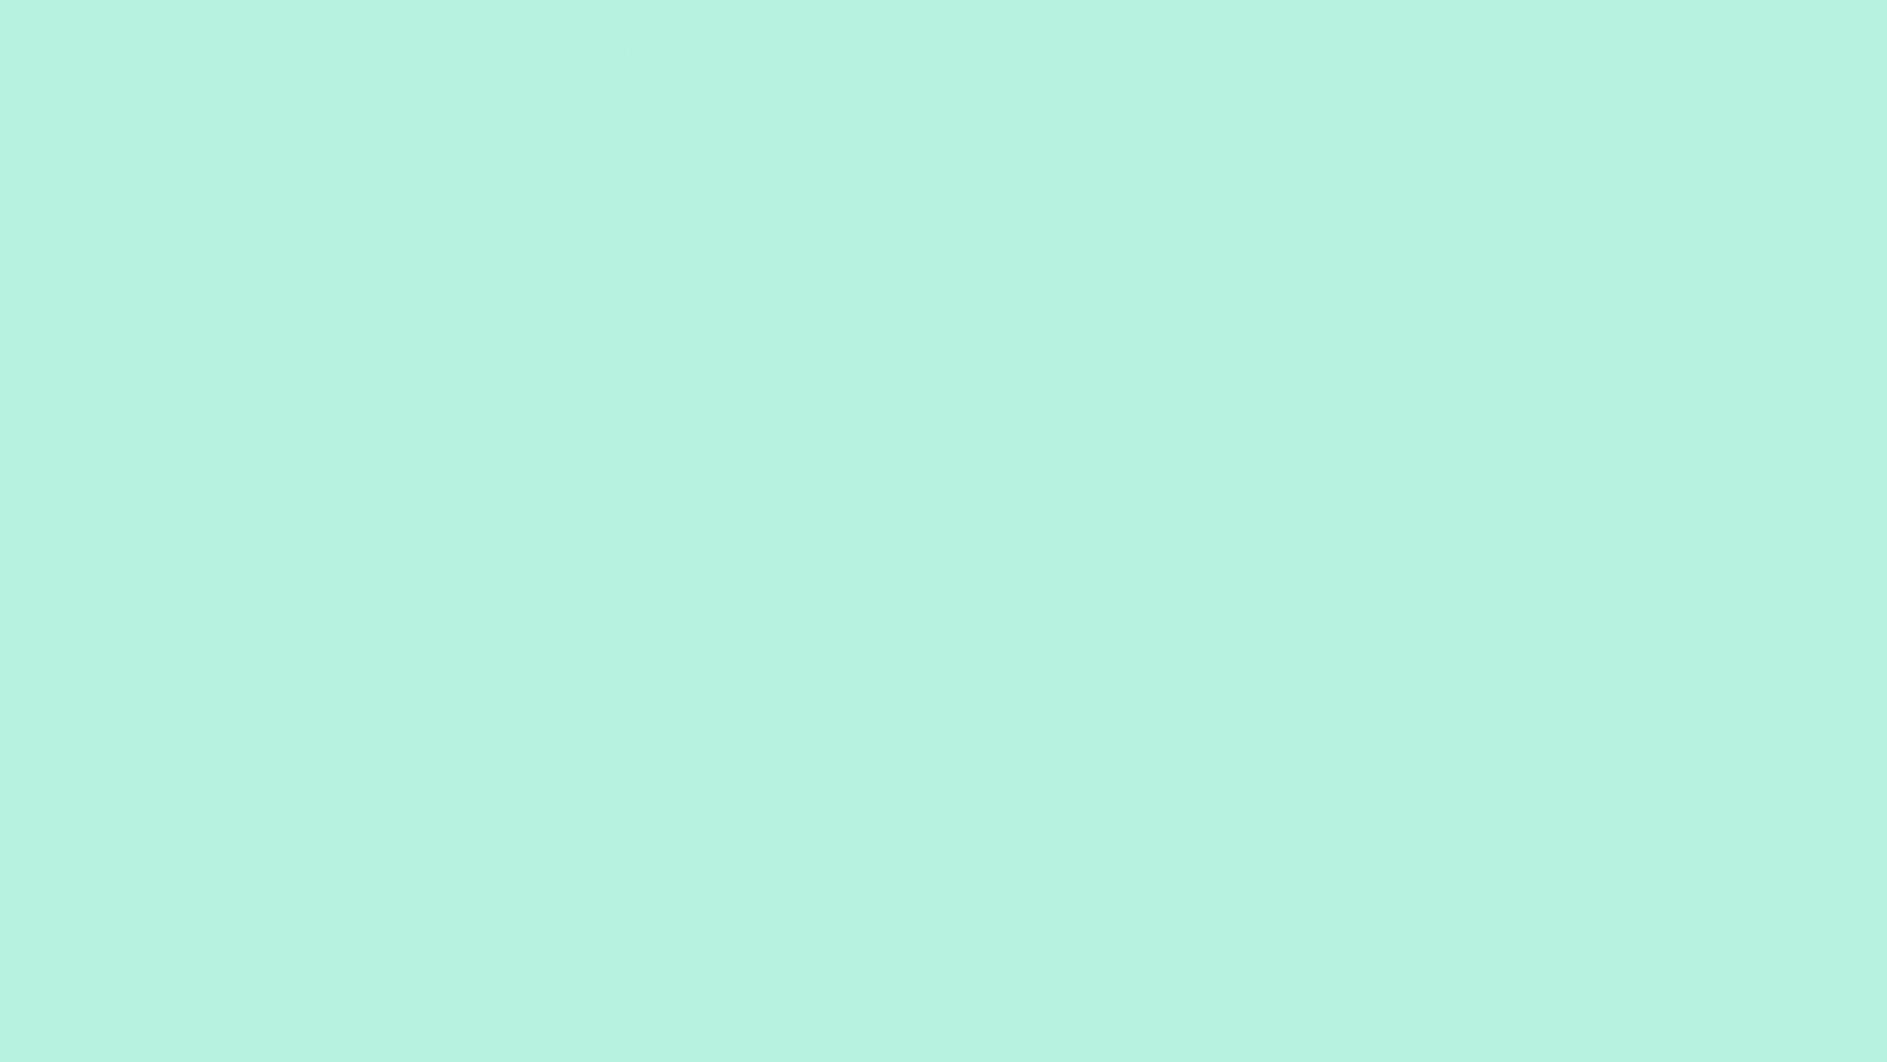
Step: Apply an orange-haired girl-face variation to the square
scroll(1437, 722, "up", 1)
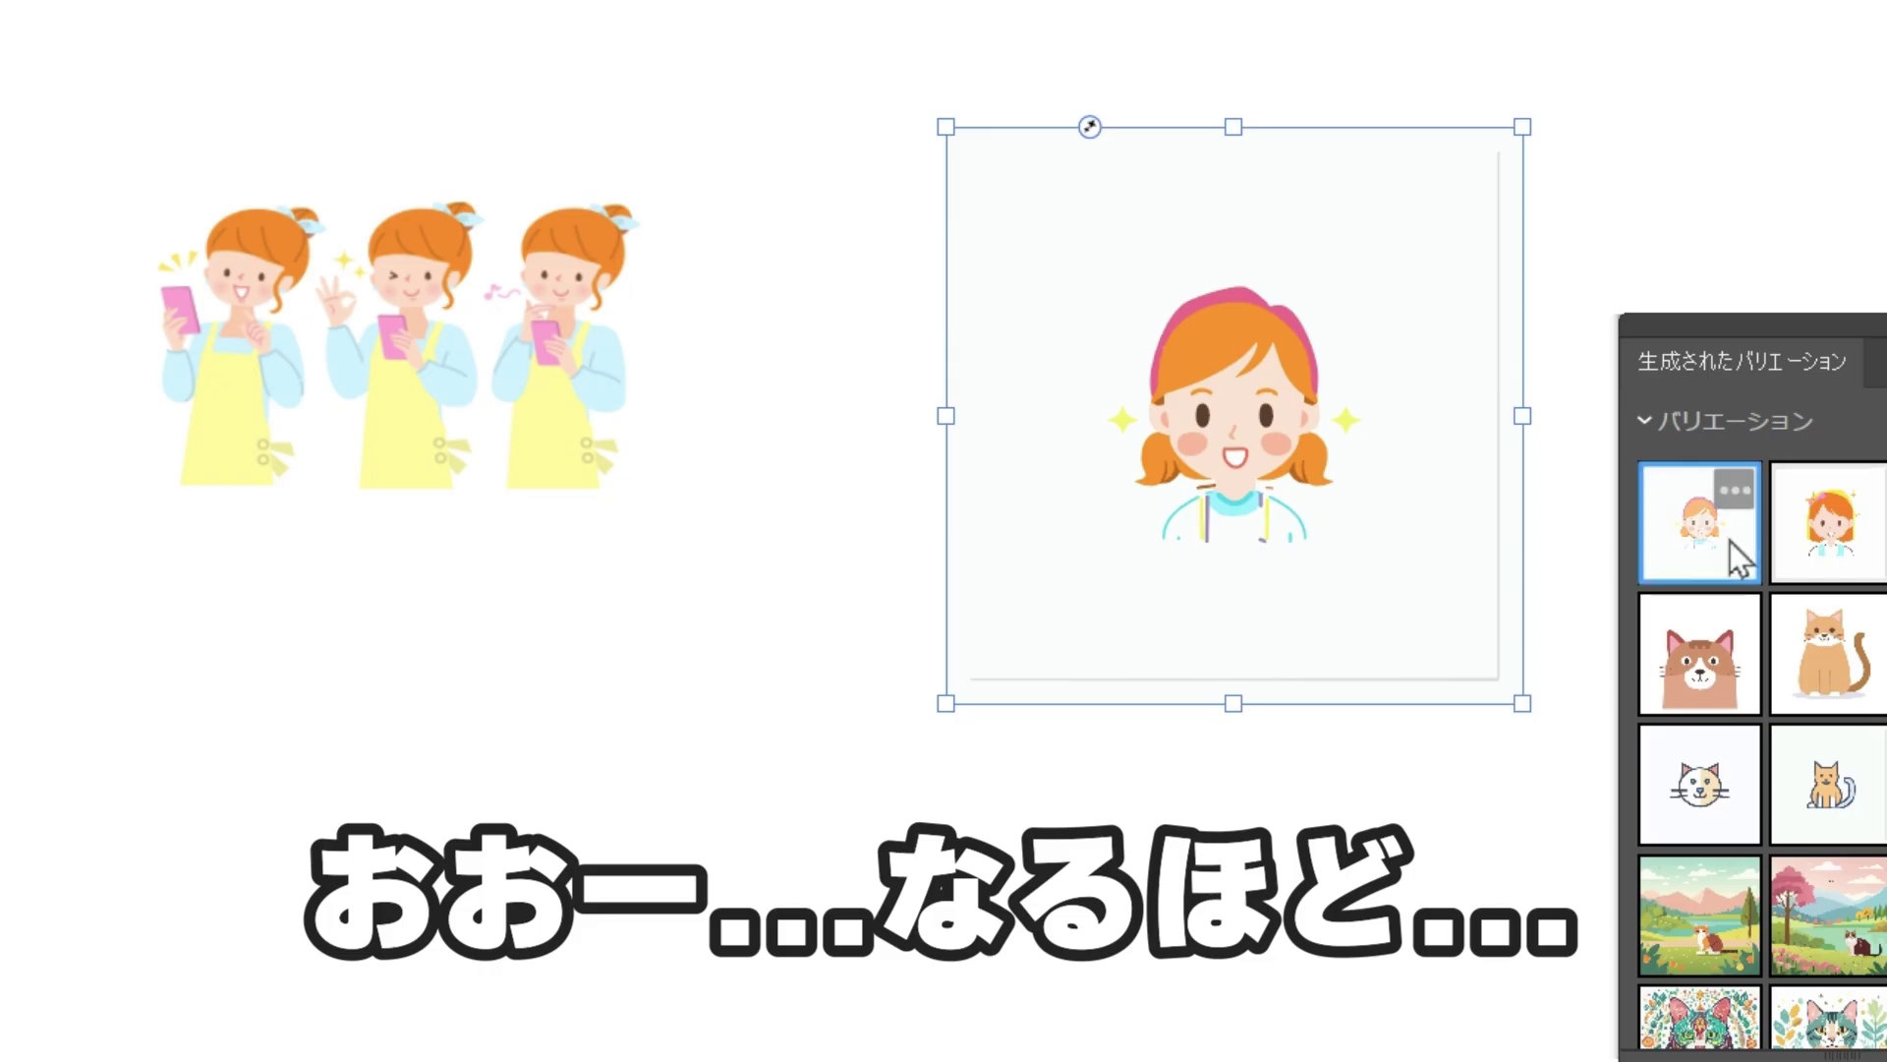
left_click(1817, 568)
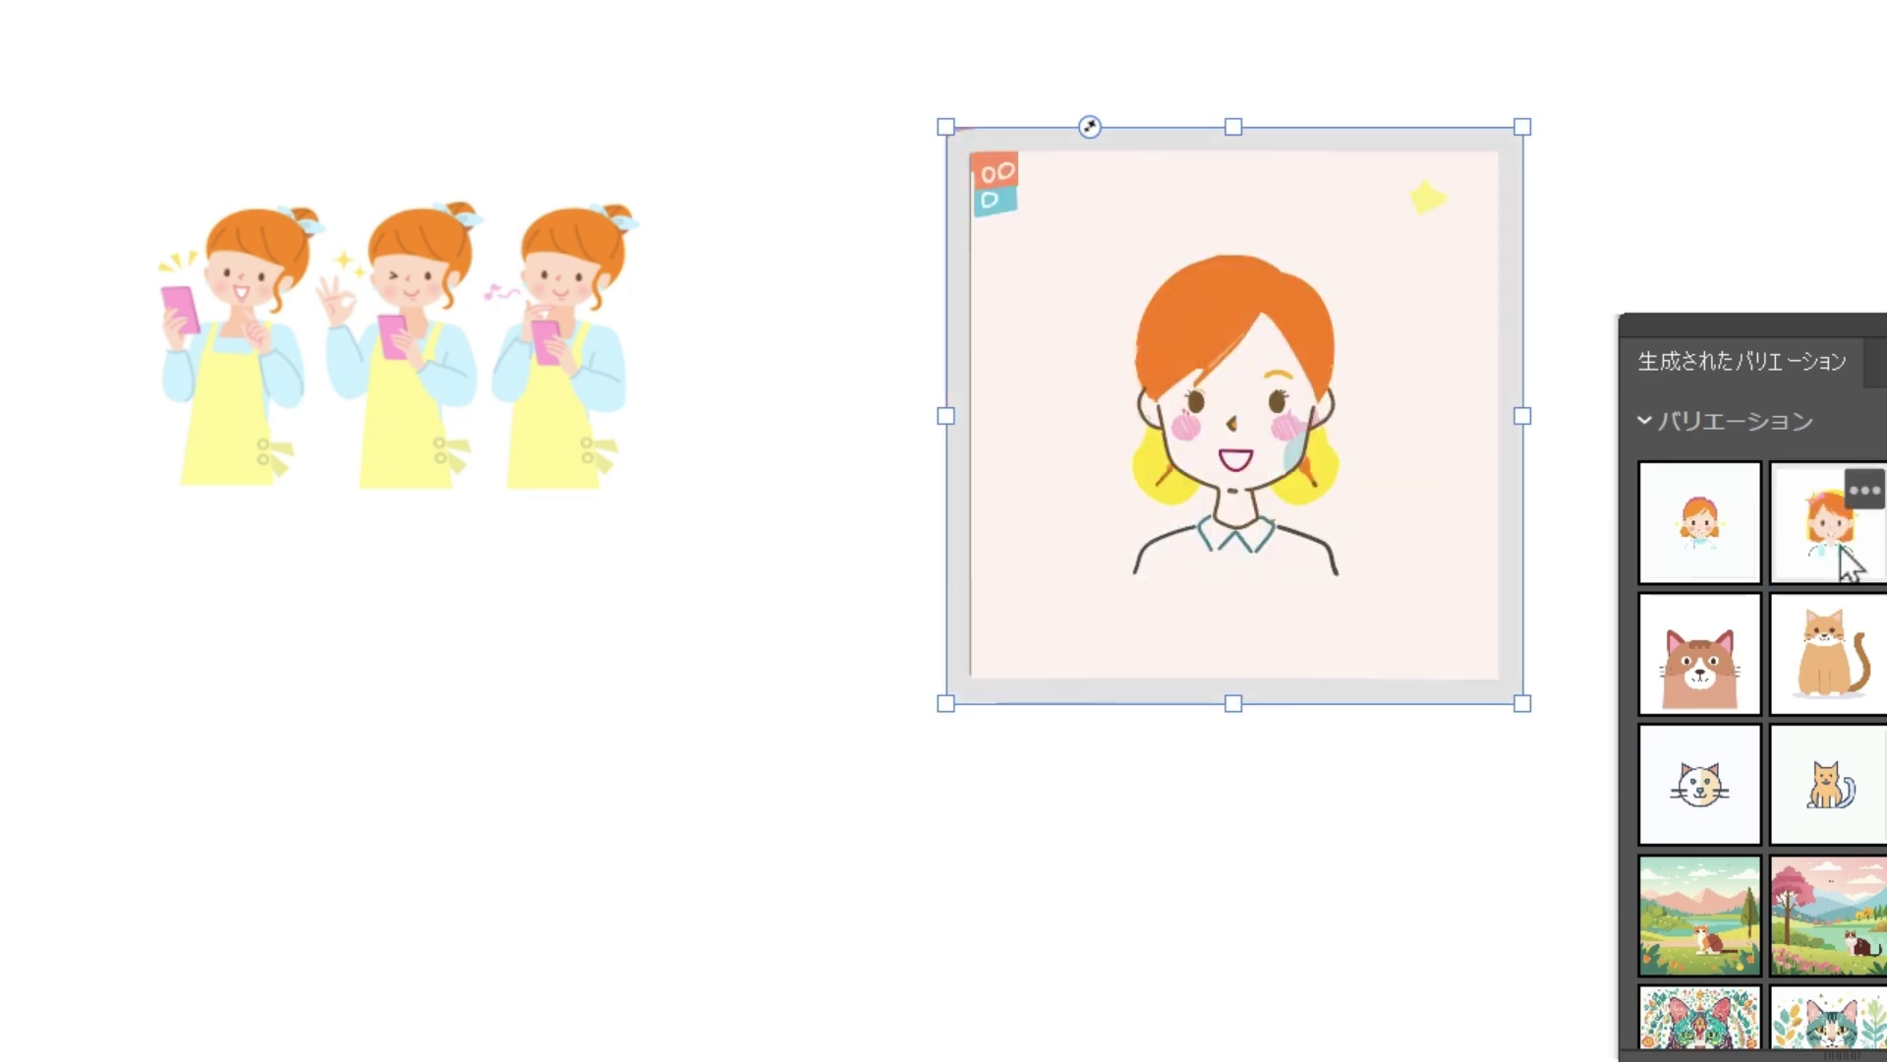
left_click(1825, 550)
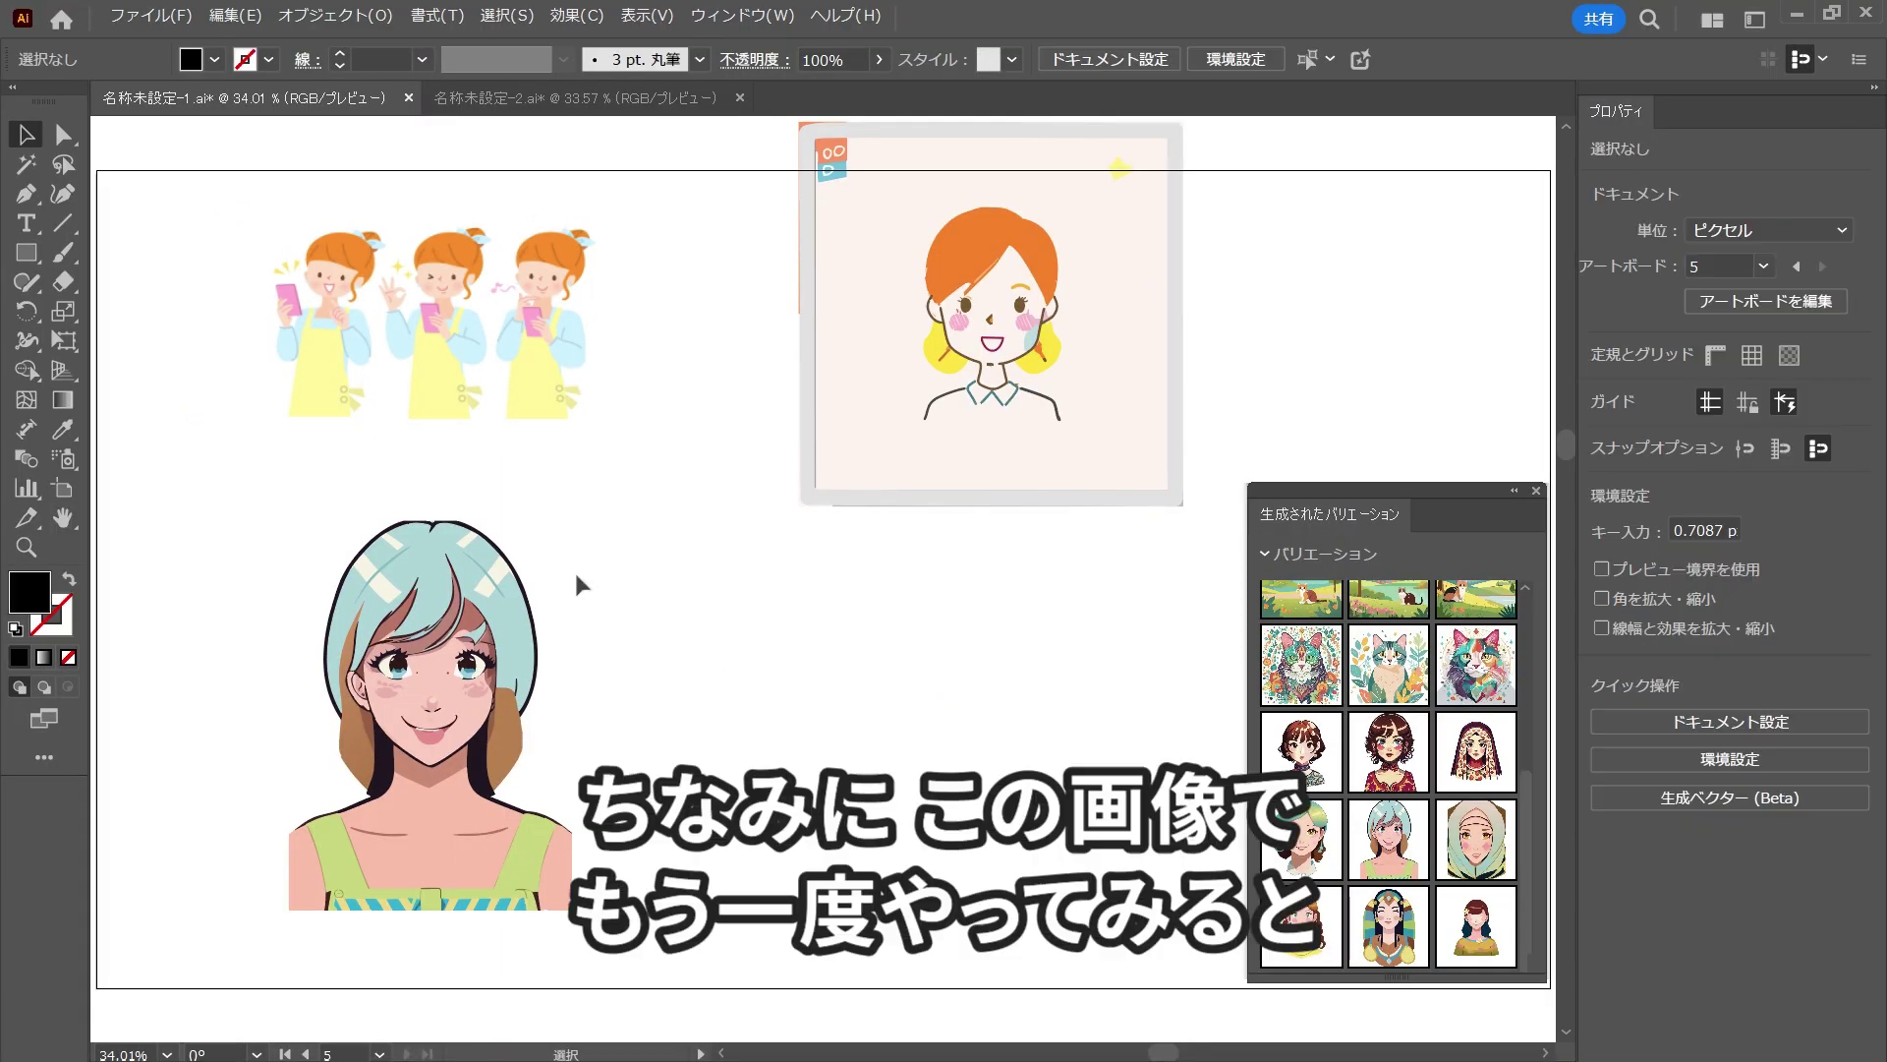
Step: Move the teal-haired anime portrait into place and draw a new square beside it
left_click_drag(578, 582, 495, 696)
left_click(303, 455)
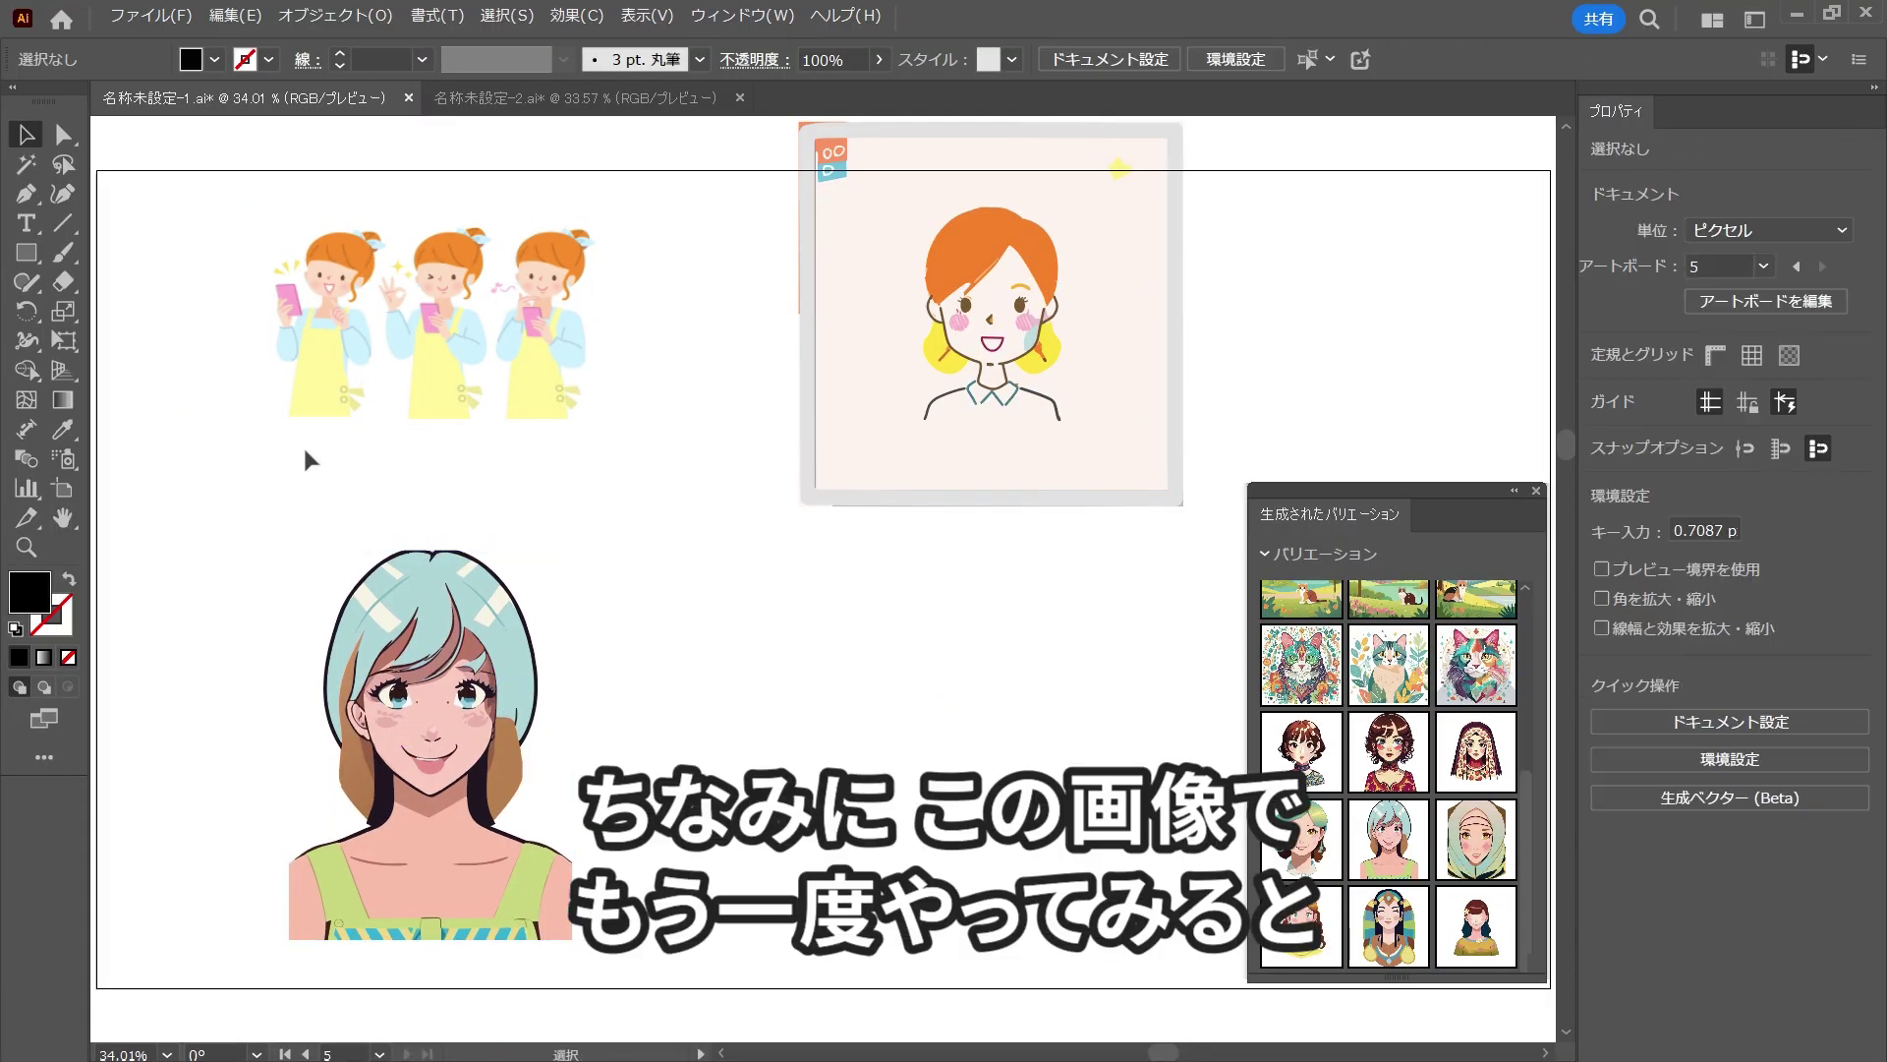
key("m")
left_click_drag(776, 566, 1157, 943)
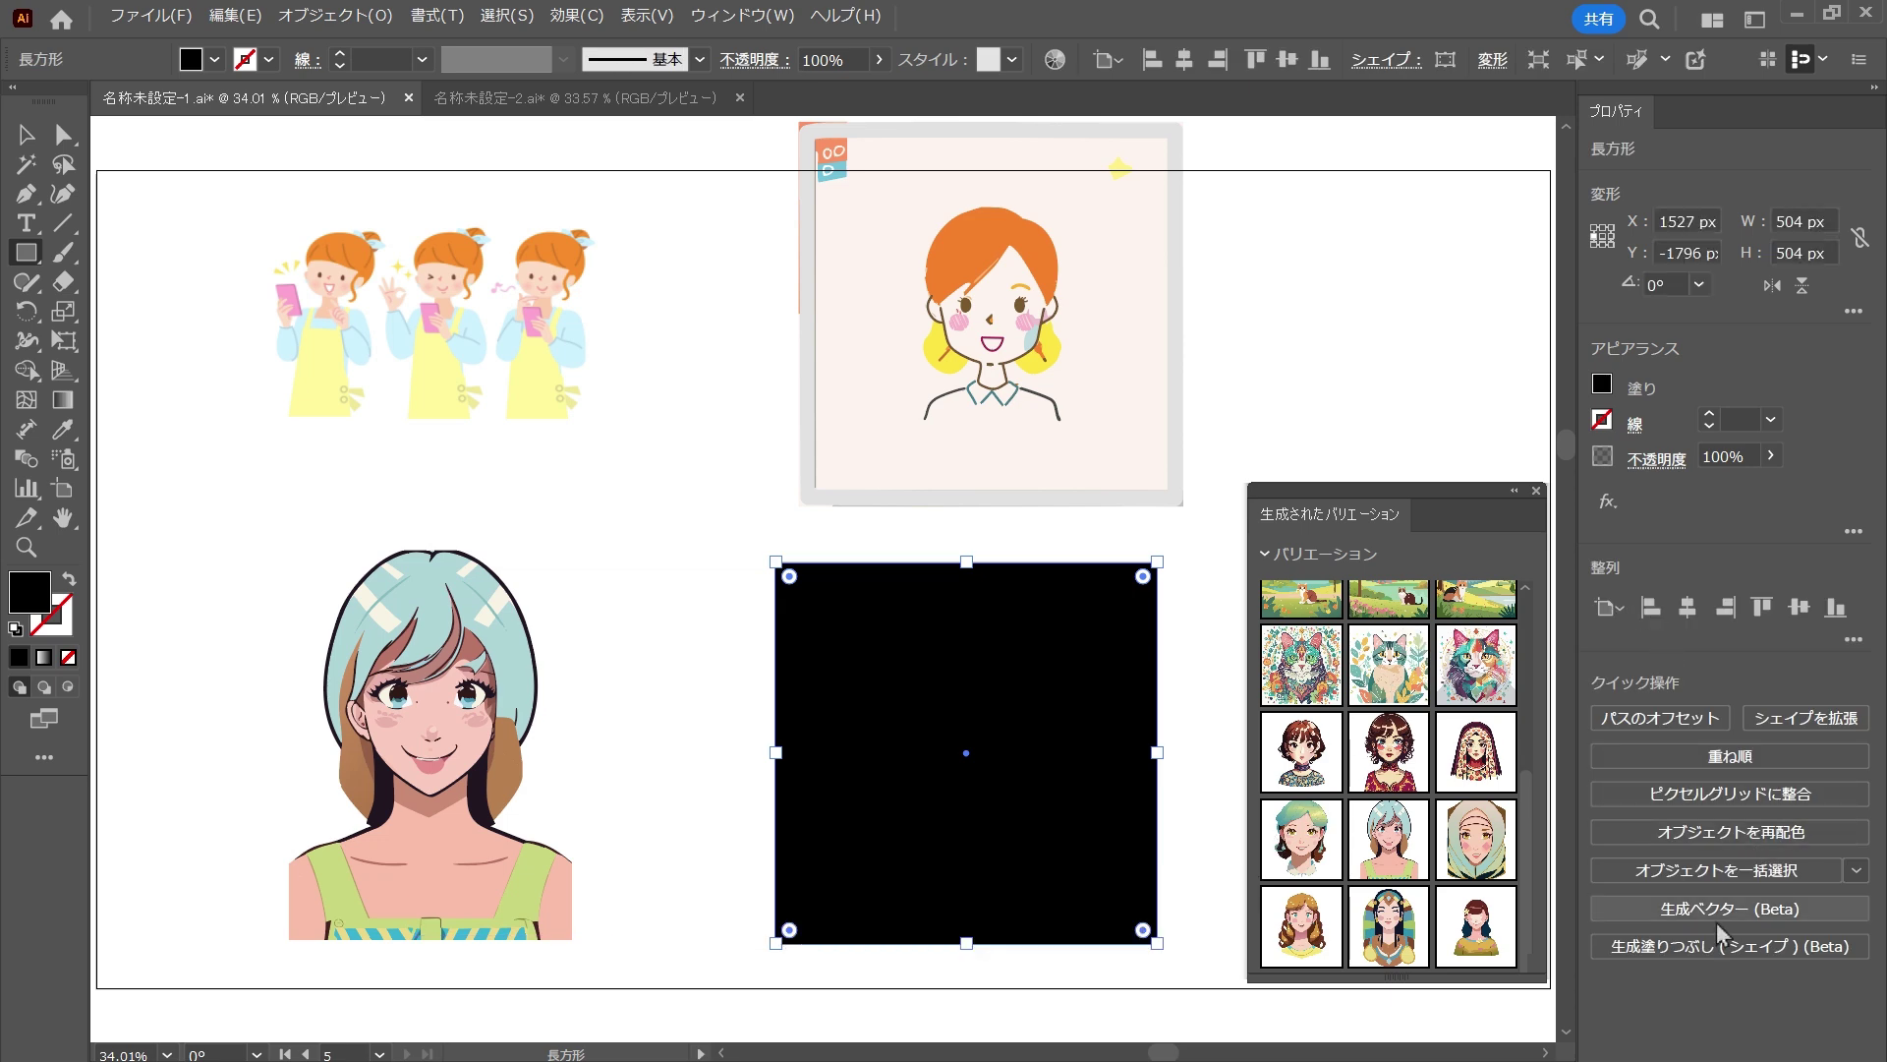
Step: Generate vectors in the square using the teal-haired portrait as style reference at medium detail
left_click(1691, 910)
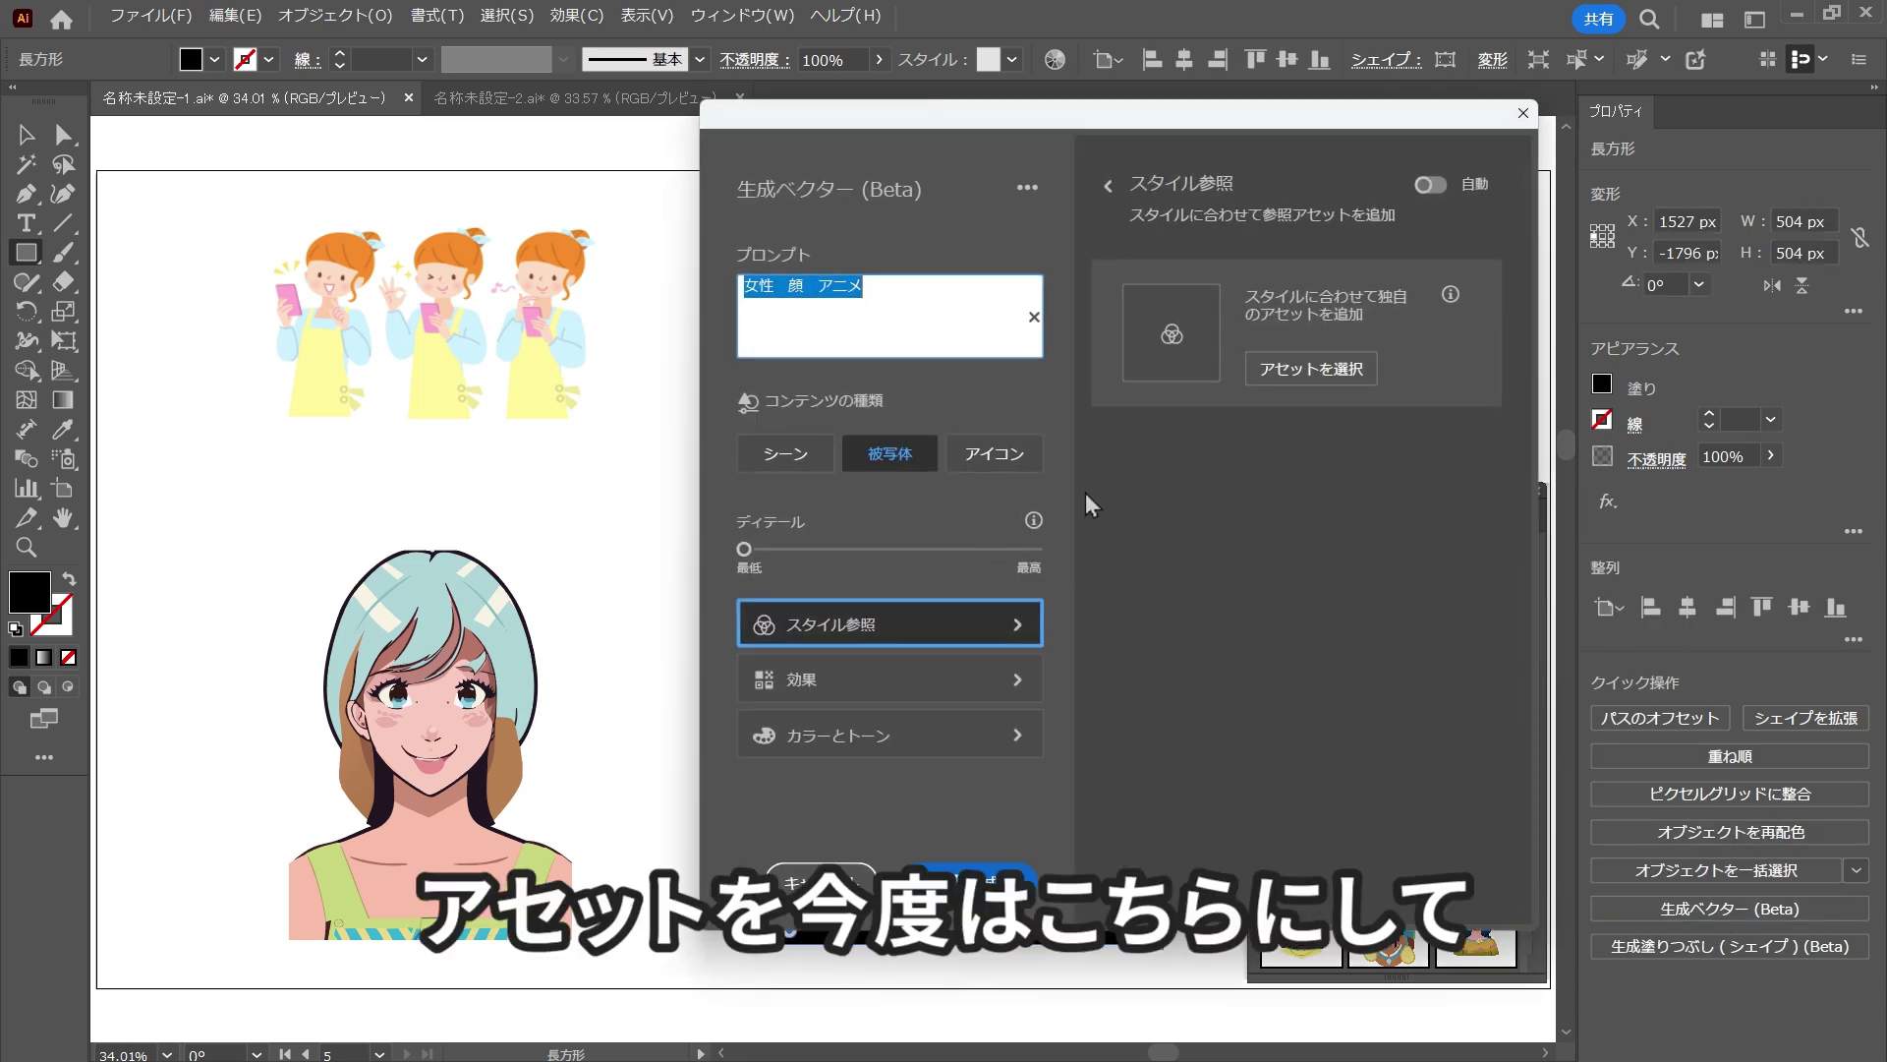
left_click(1337, 382)
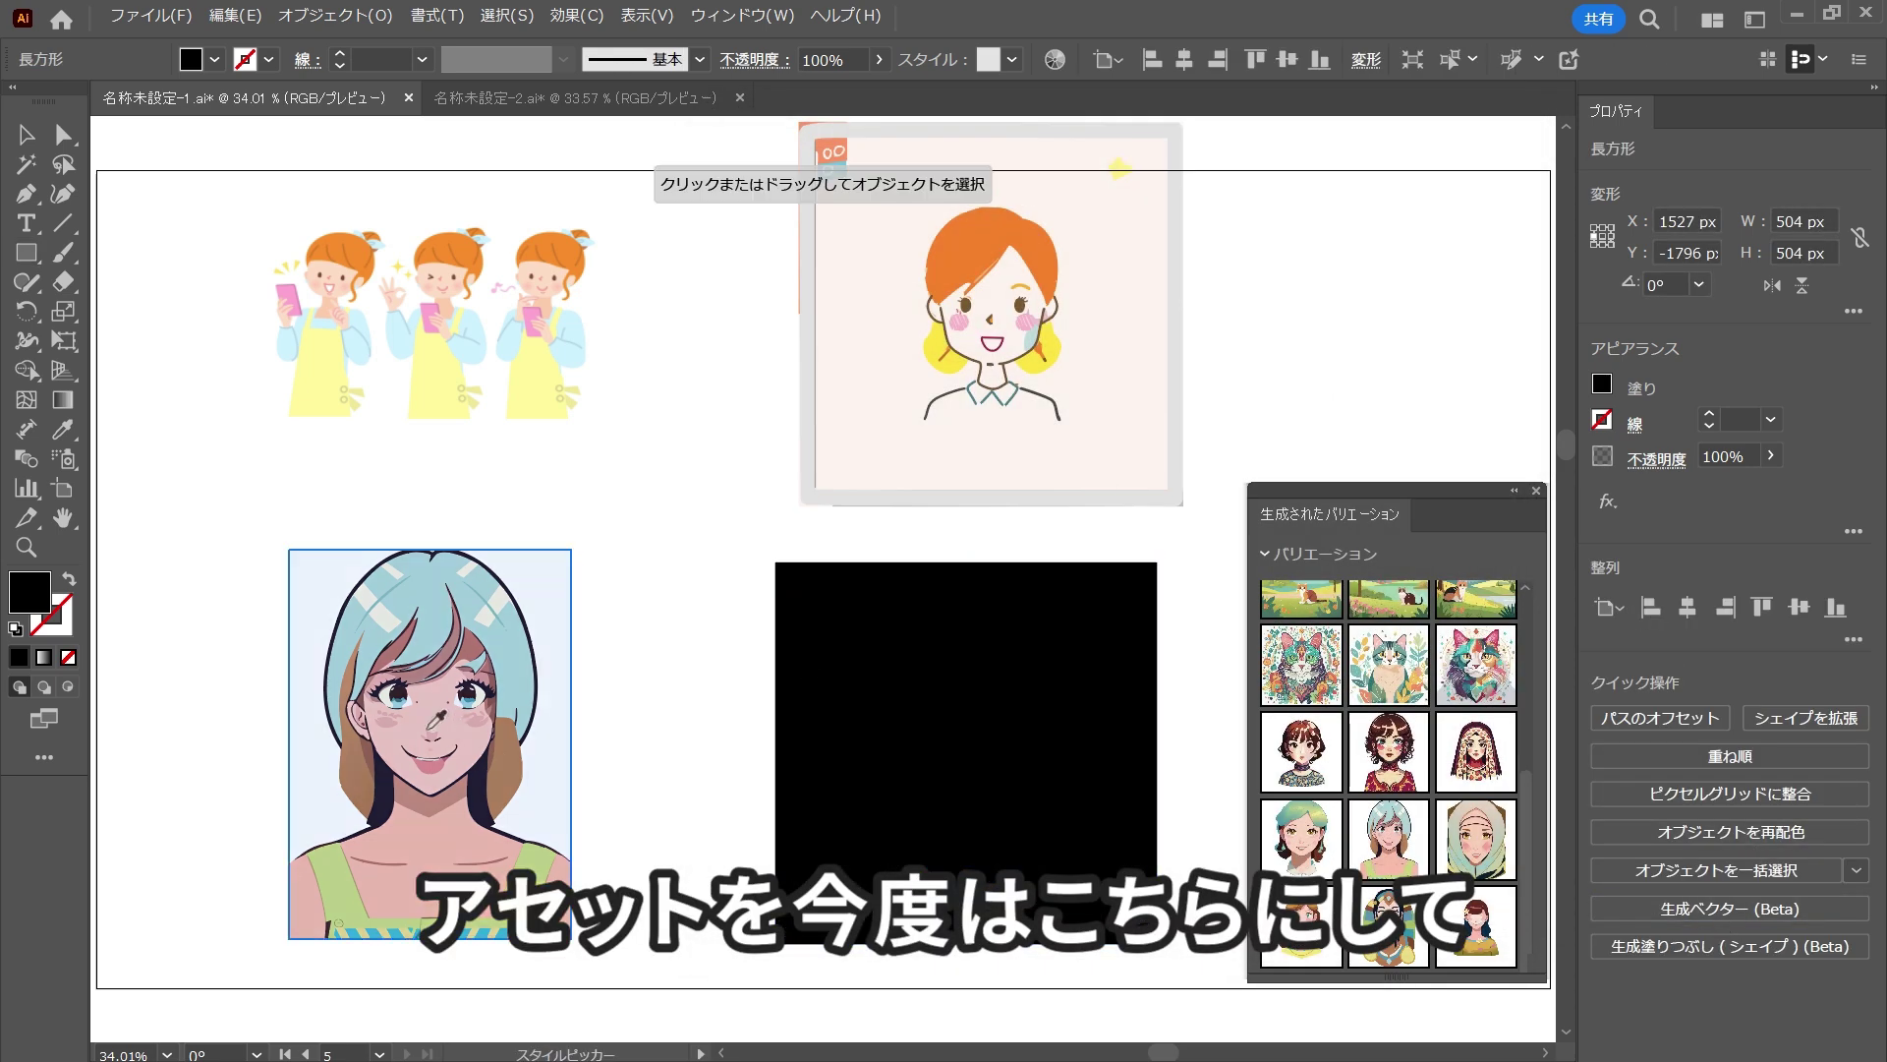
left_click(472, 678)
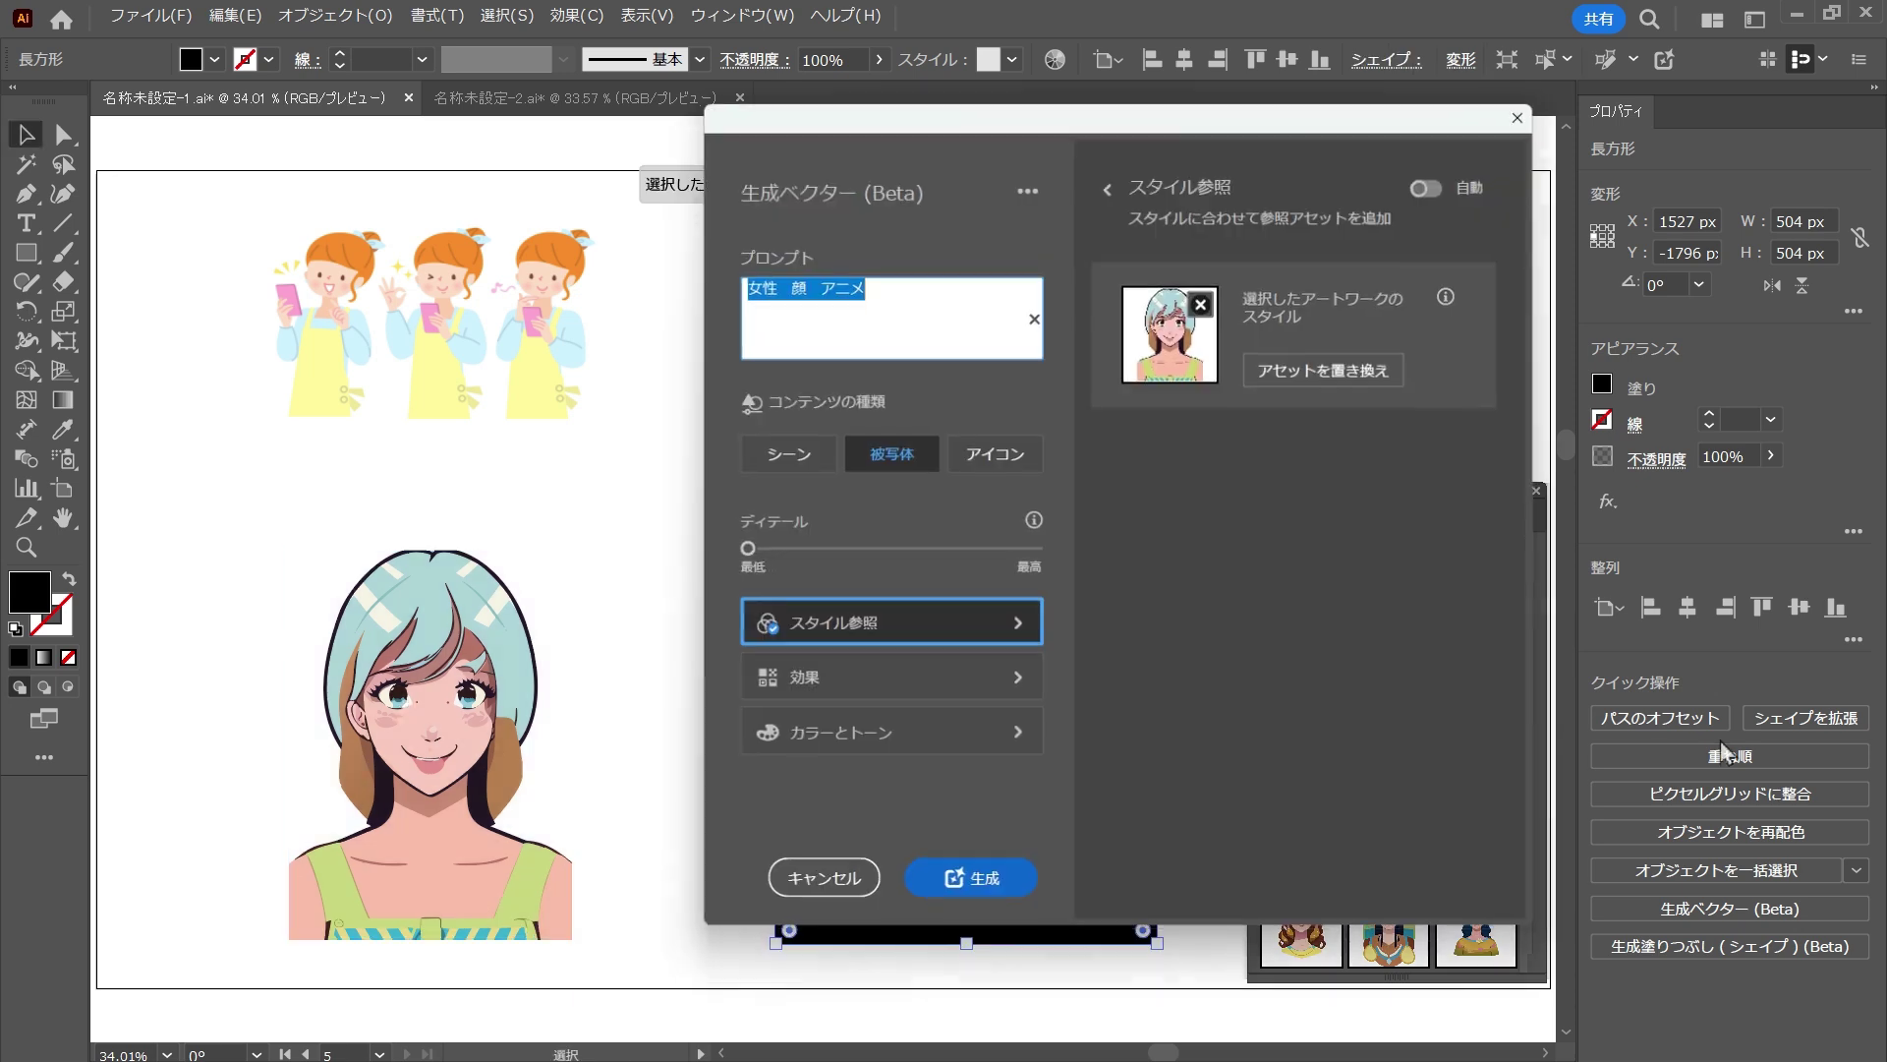
left_click_drag(871, 549, 890, 548)
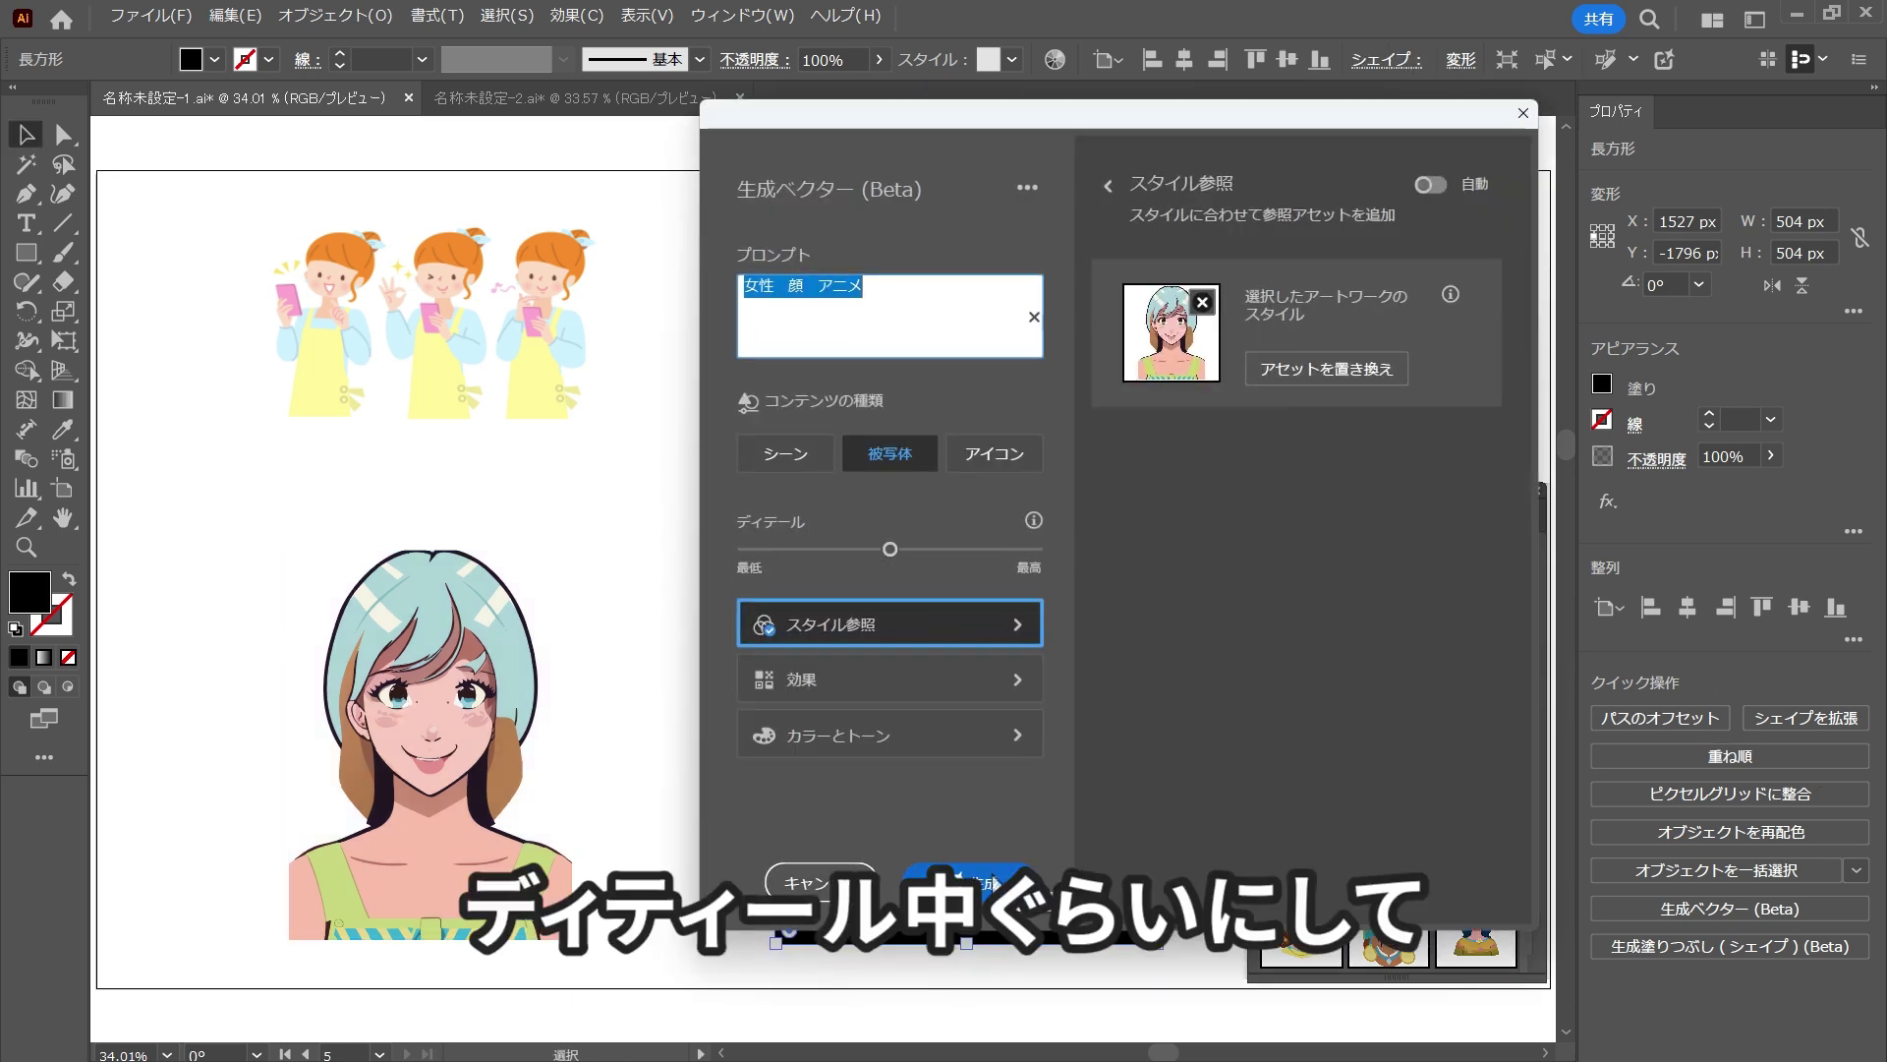
left_click(993, 879)
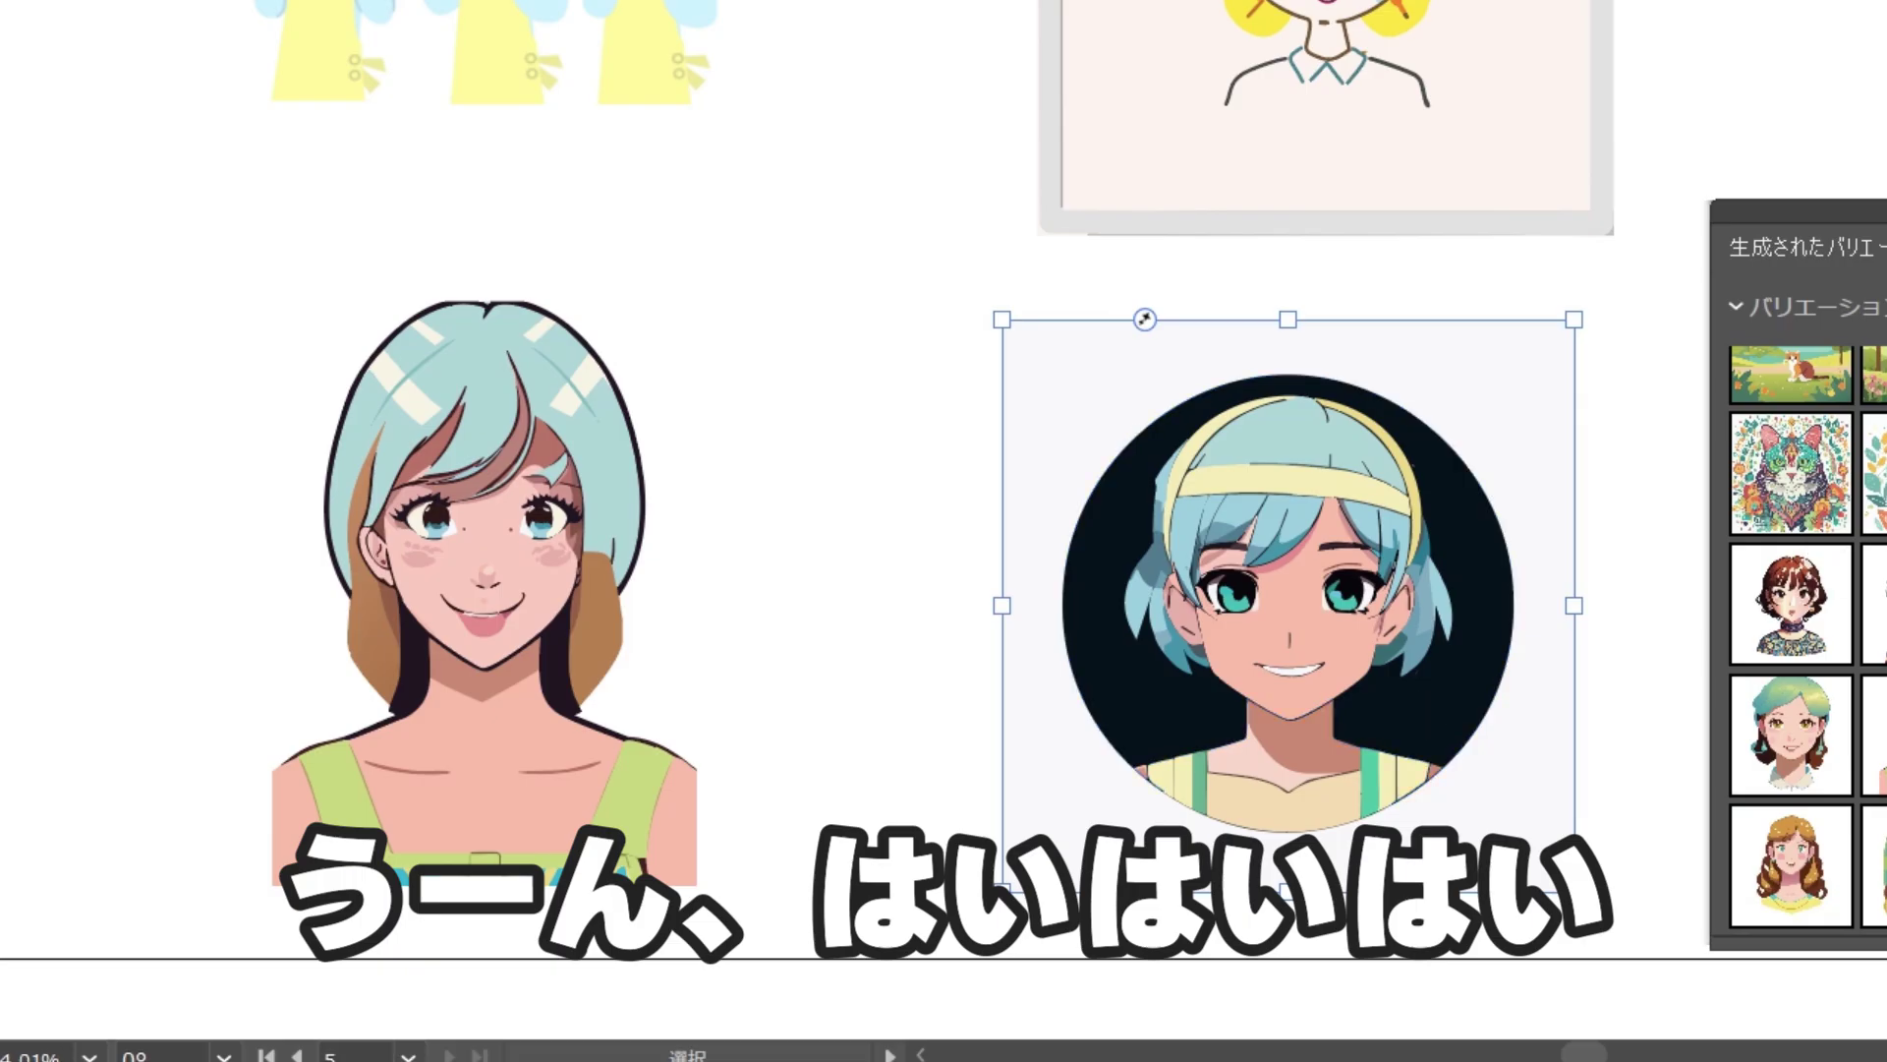
Step: Apply the yellow-headband anime girl variation to the square
scroll(1356, 722, "up", 5)
left_click(1877, 408)
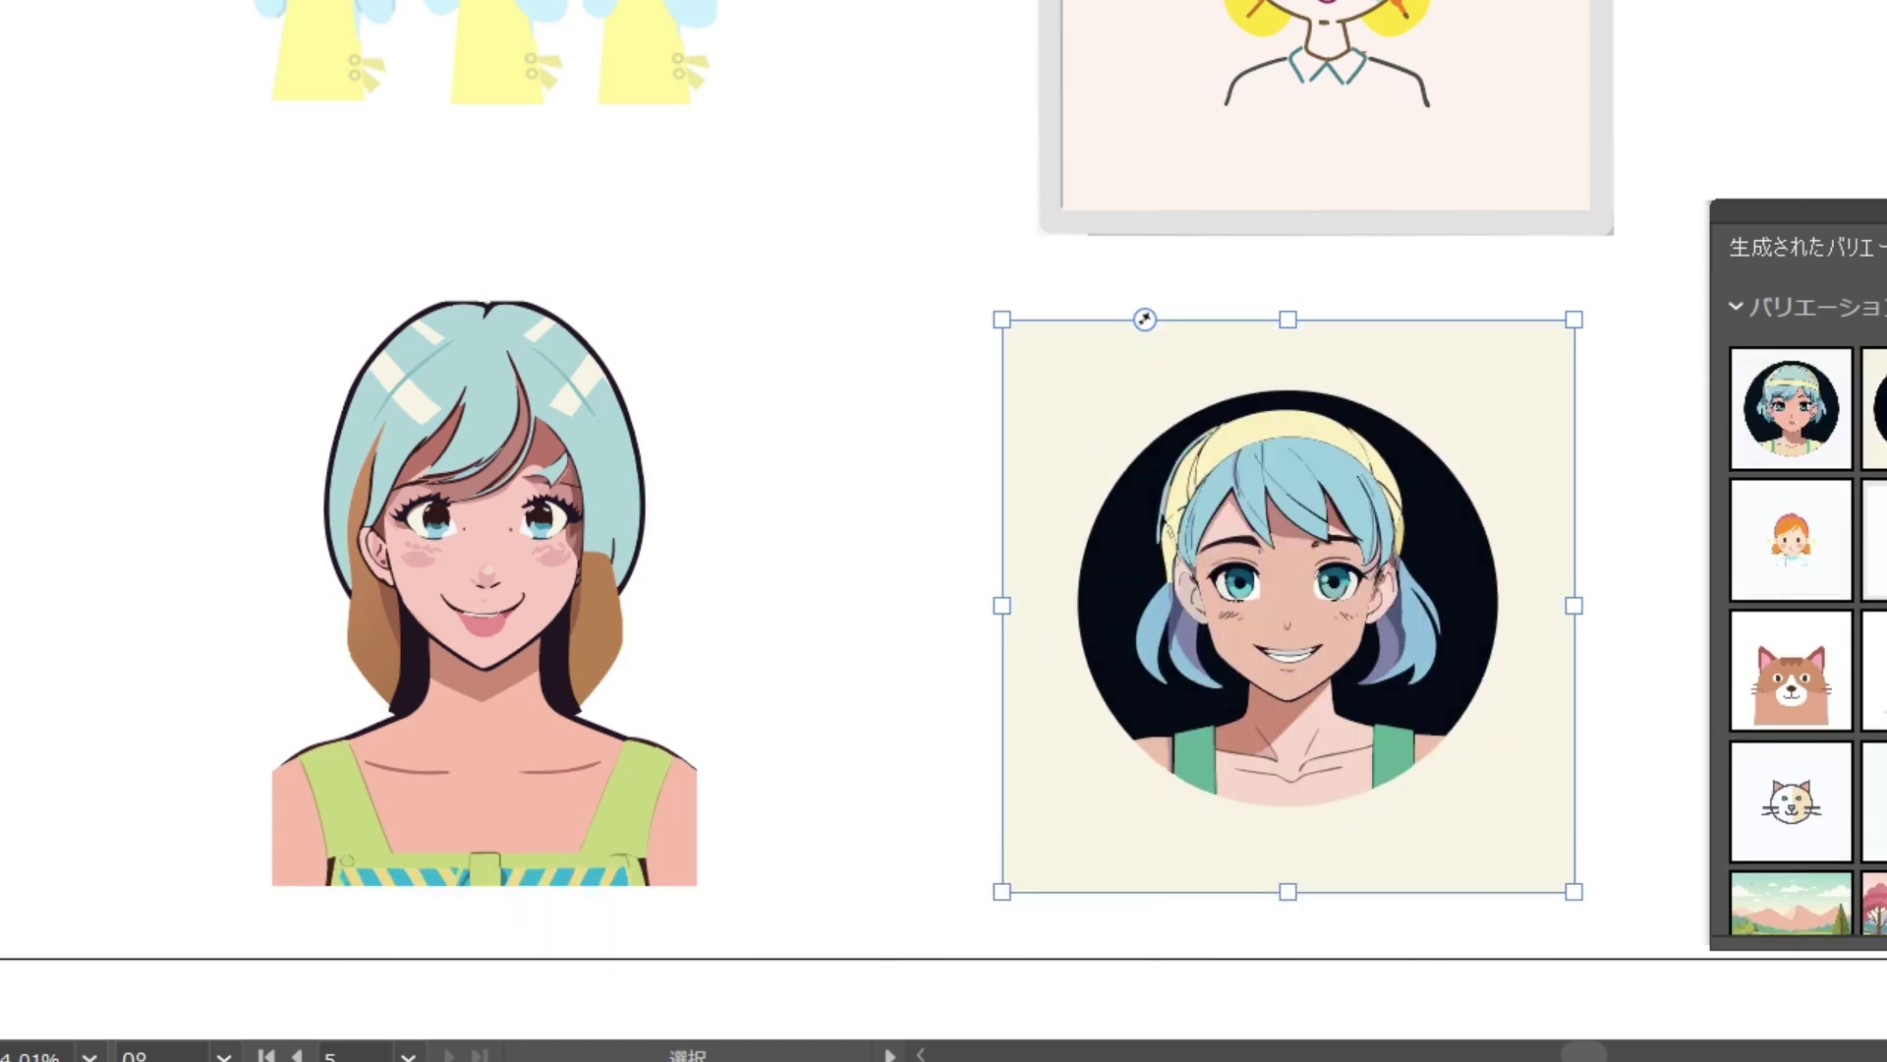
left_click(1807, 429)
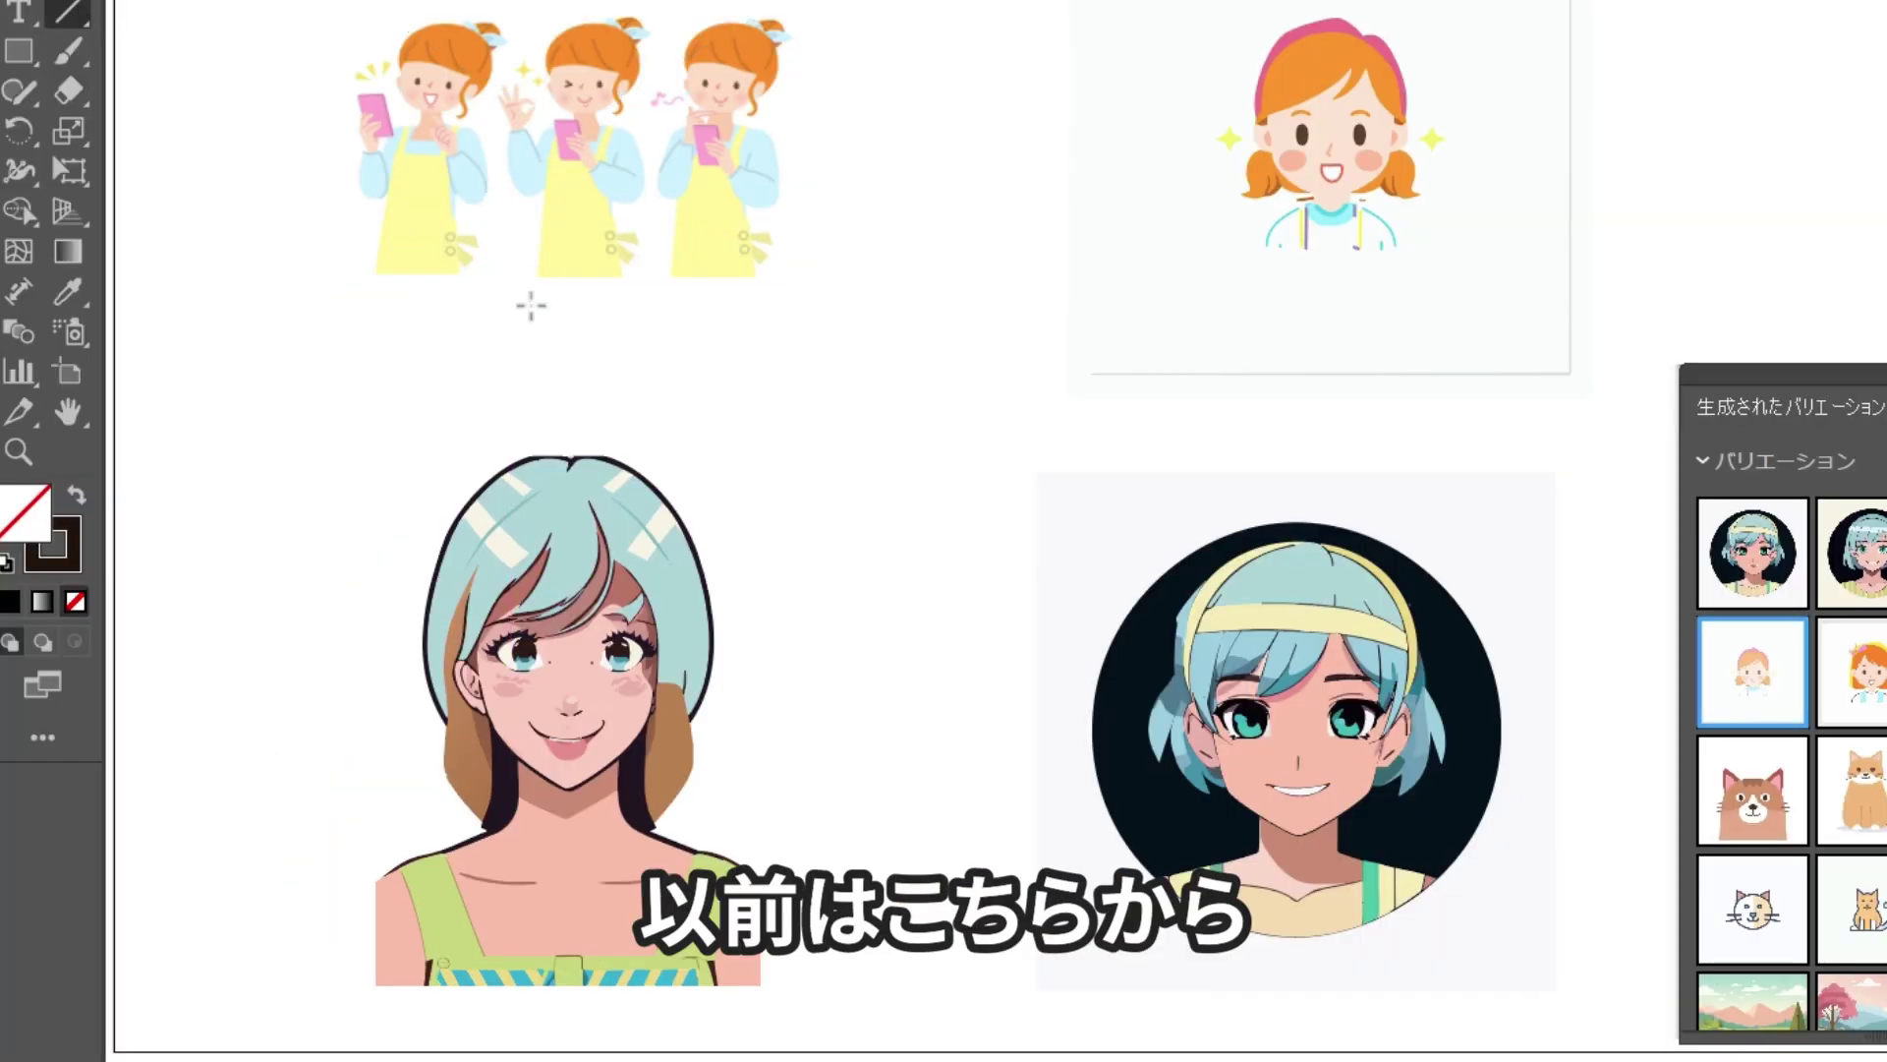
Step: Draw an arrow from the three-girls illustration to its generated portrait
left_click_drag(432, 437, 432, 542)
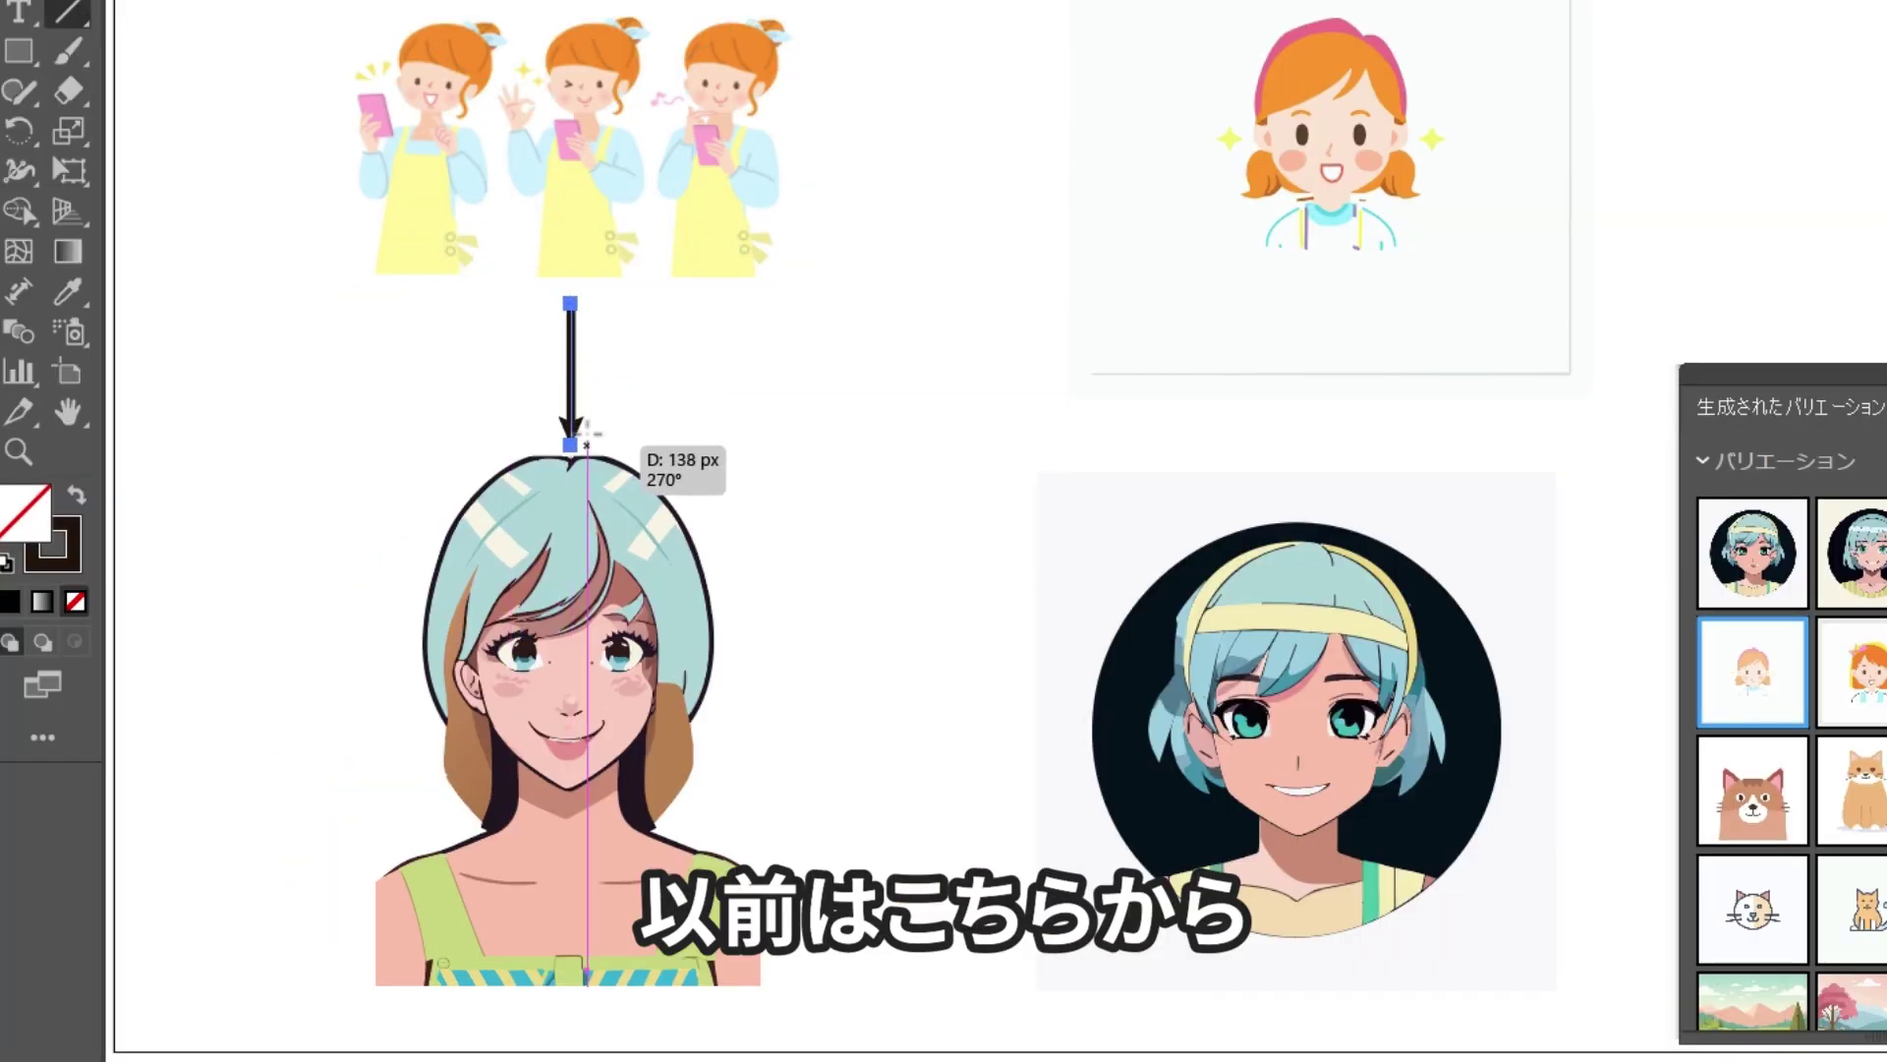
left_click_drag(572, 444, 571, 445)
key("v")
left_click(935, 371)
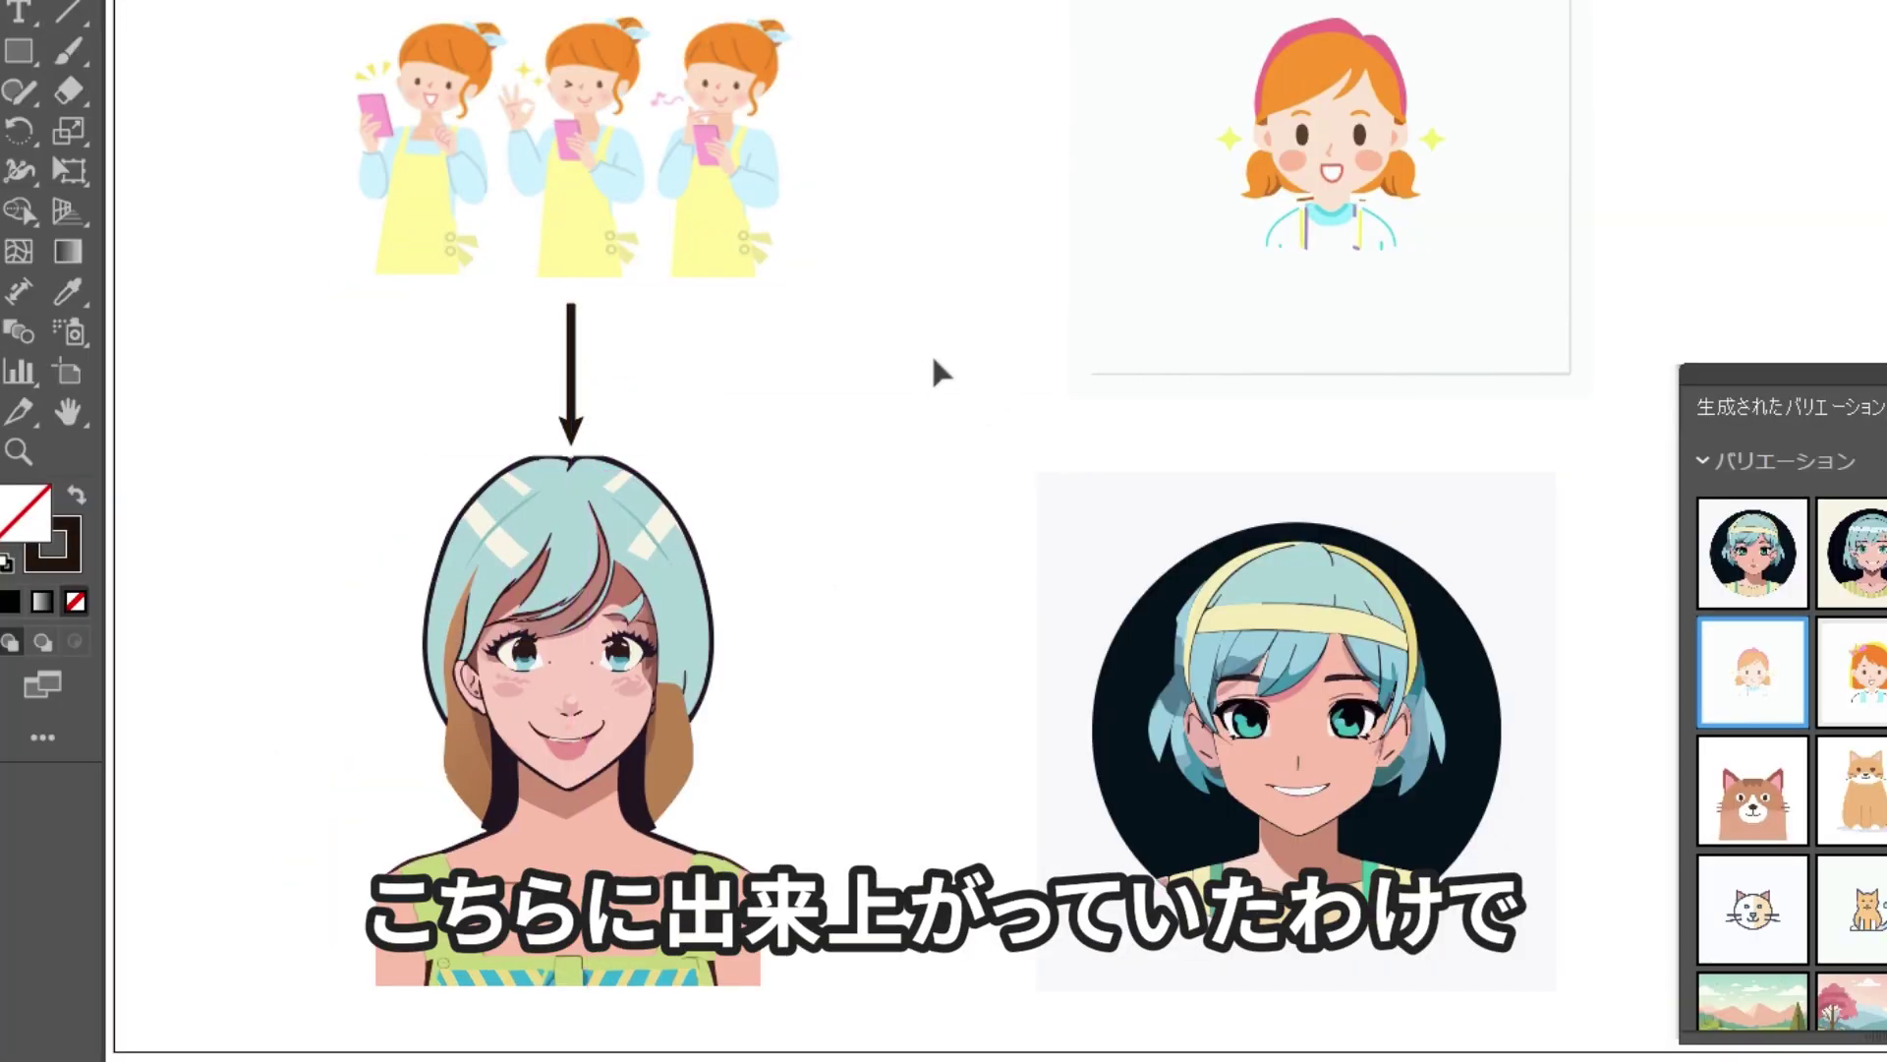
left_click(602, 5)
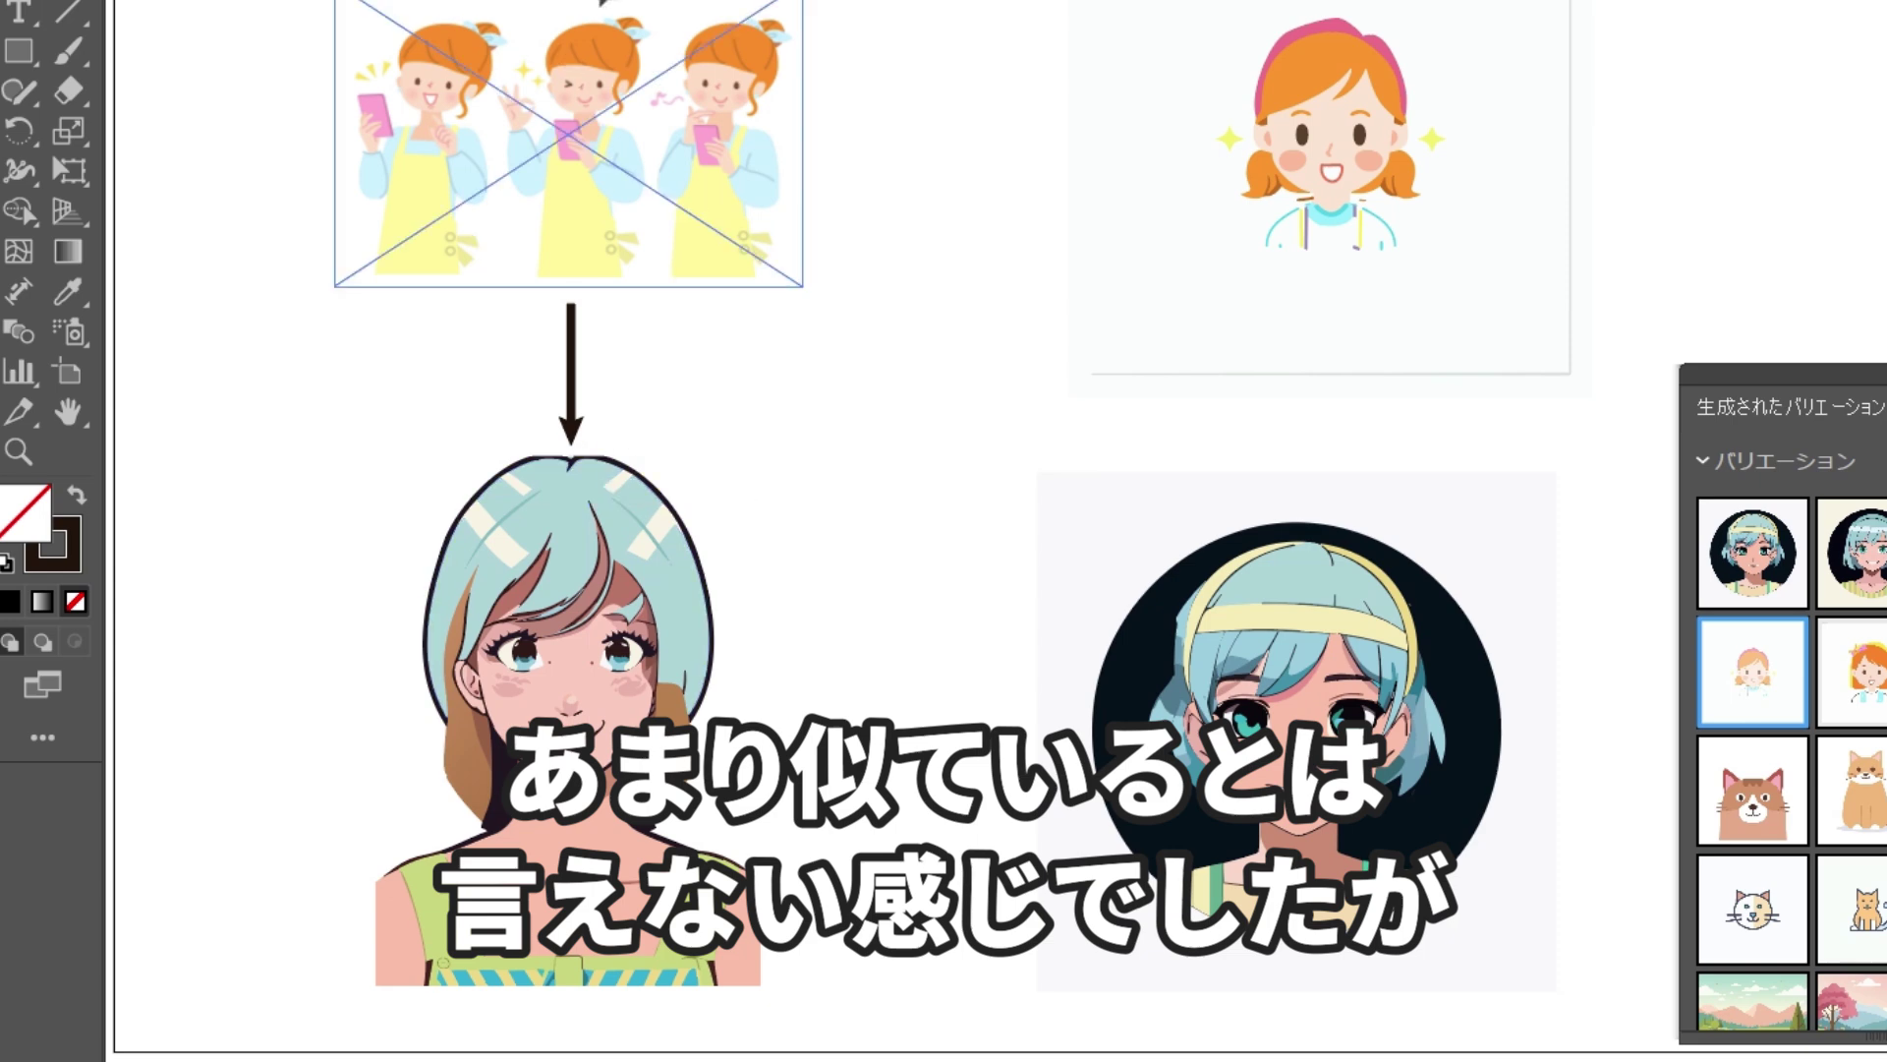
left_click(619, 413)
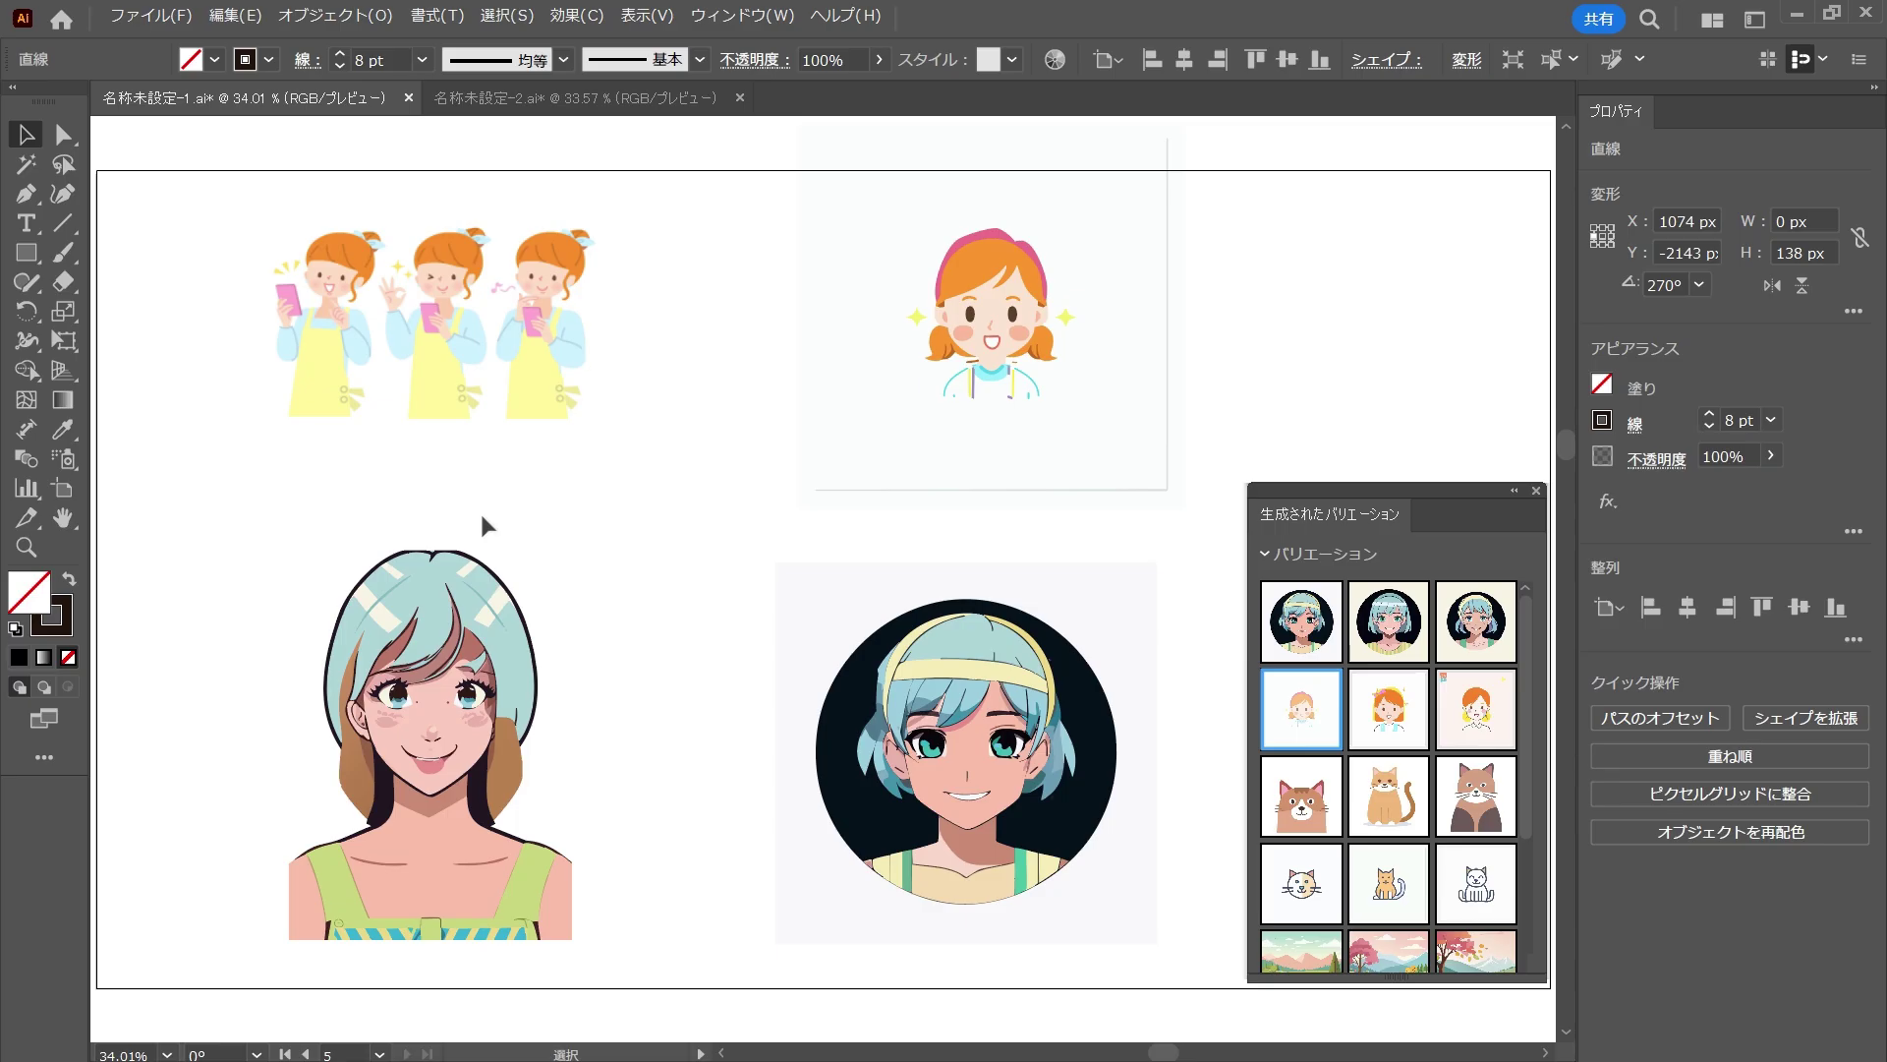
Step: Draw two more straight-line arrows linking the reference illustrations to their results
key("backslash")
left_click_drag(611, 329, 799, 329)
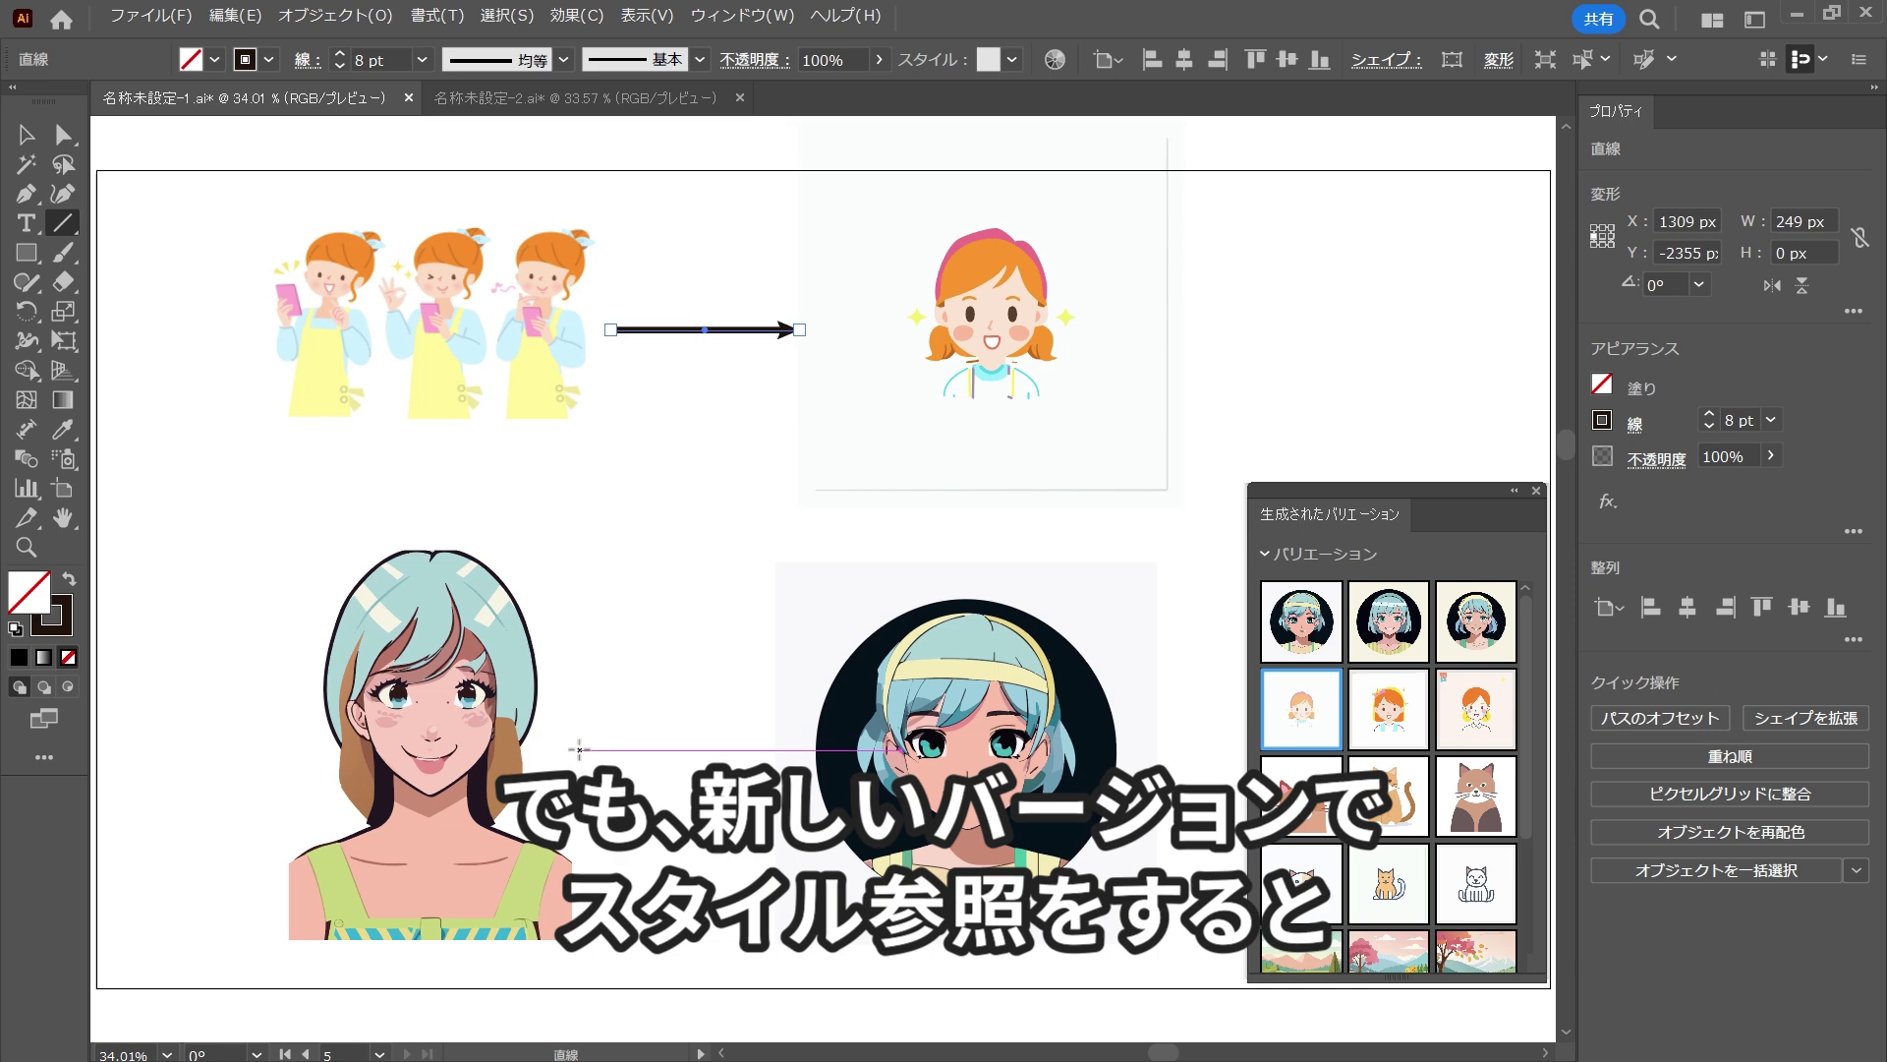
left_click_drag(579, 749, 747, 750)
key("v")
left_click(607, 425)
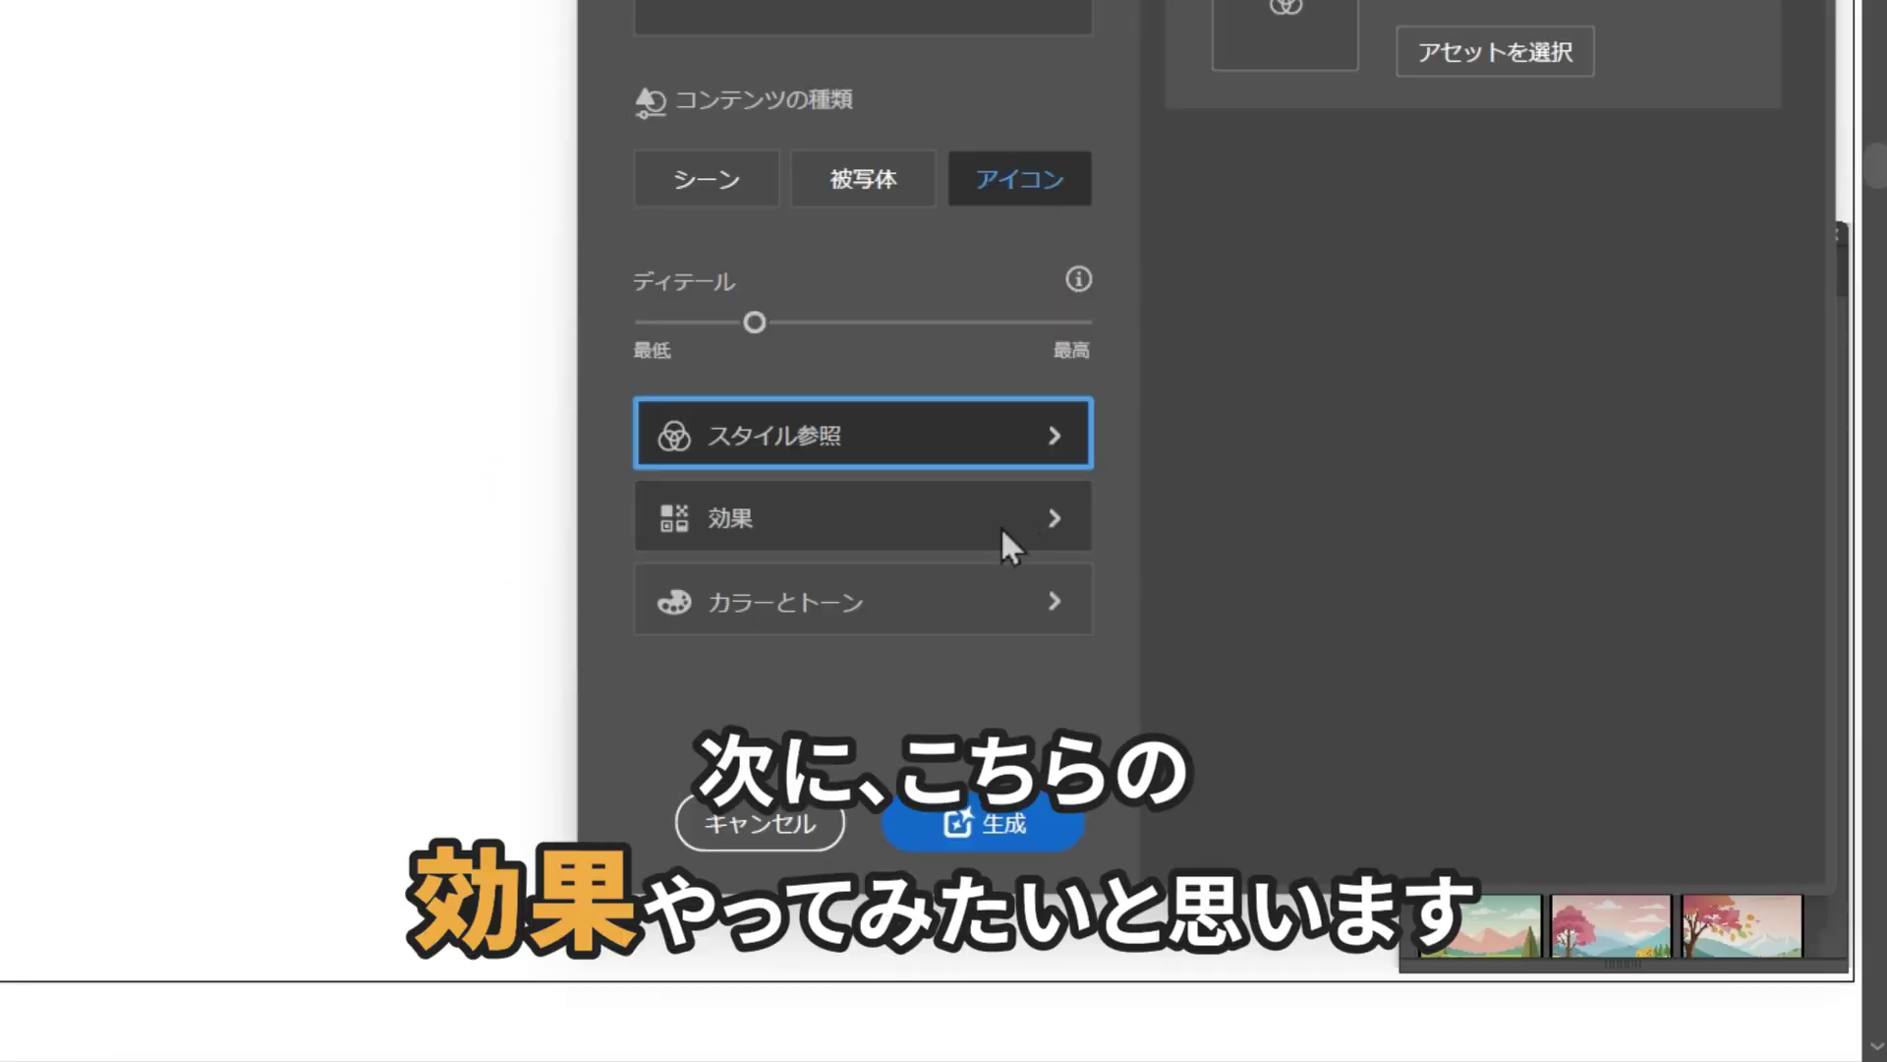
Step: Generate a cat in the empty square using the Flat Design effect
left_click(995, 527)
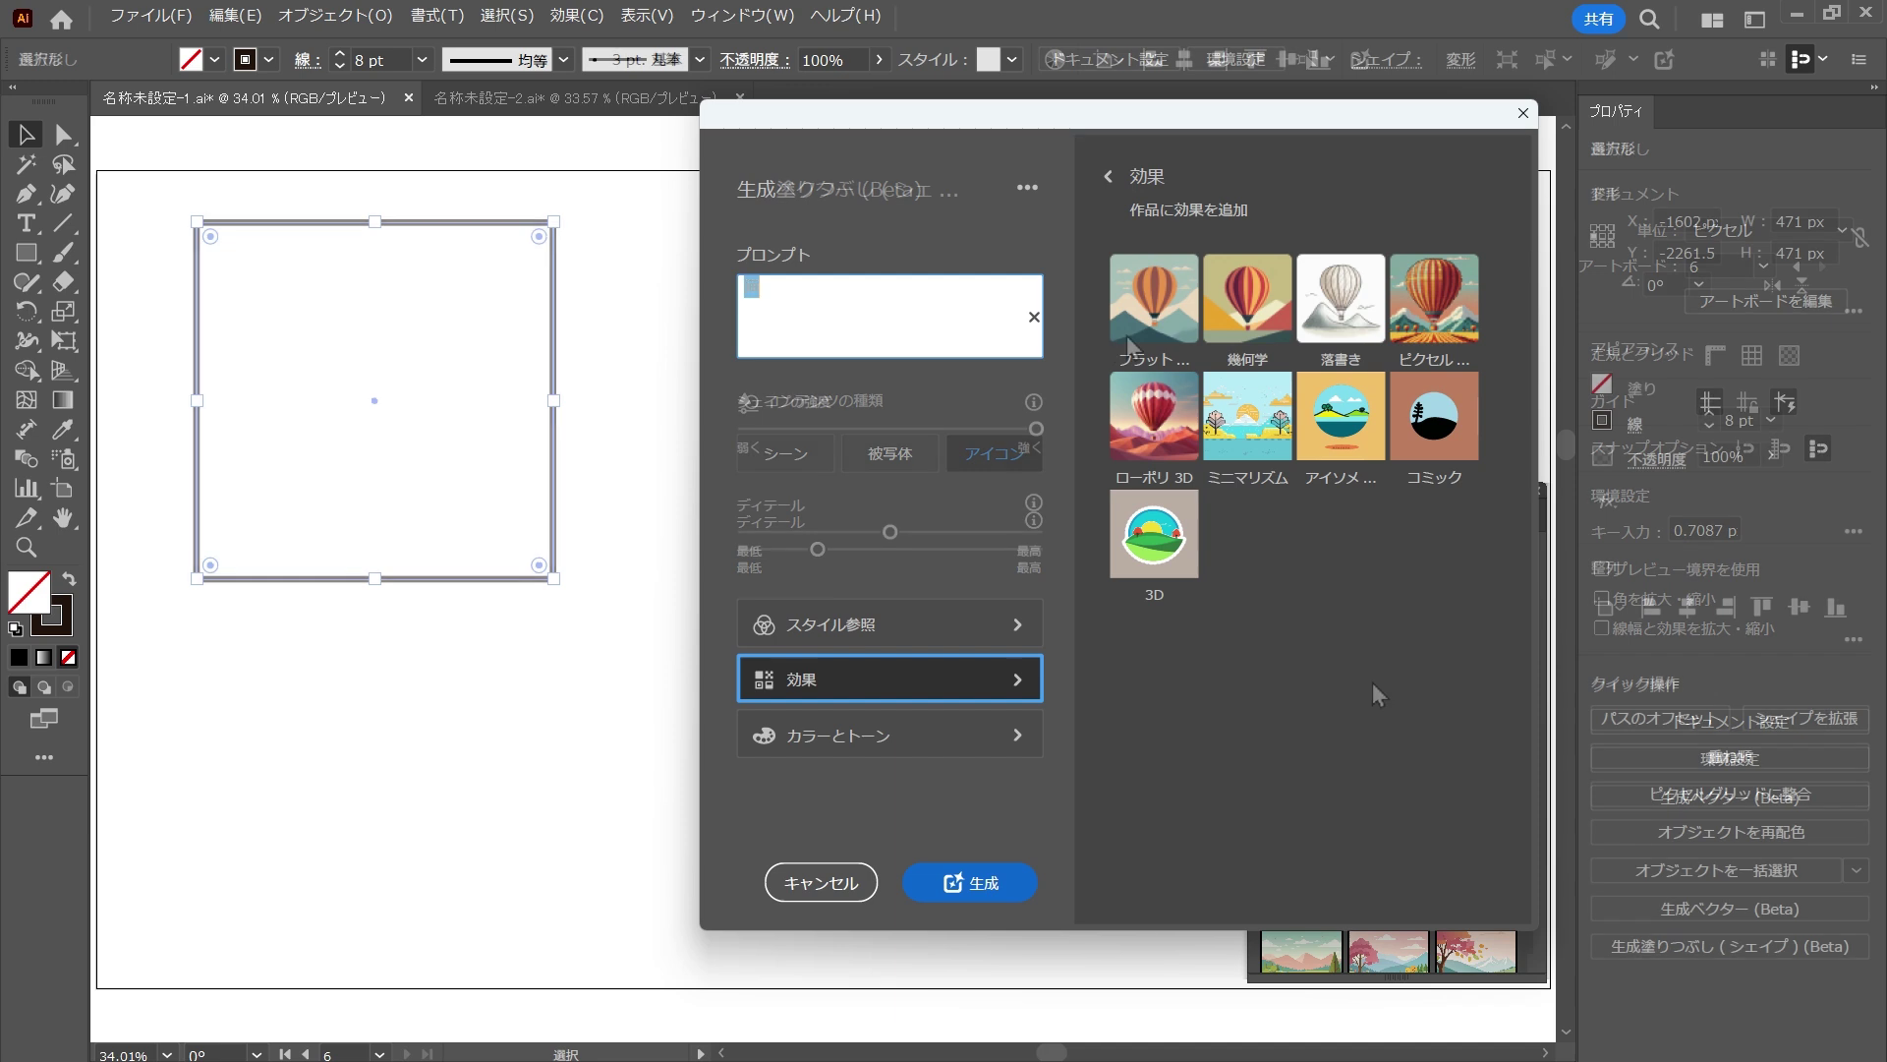
left_click(1132, 339)
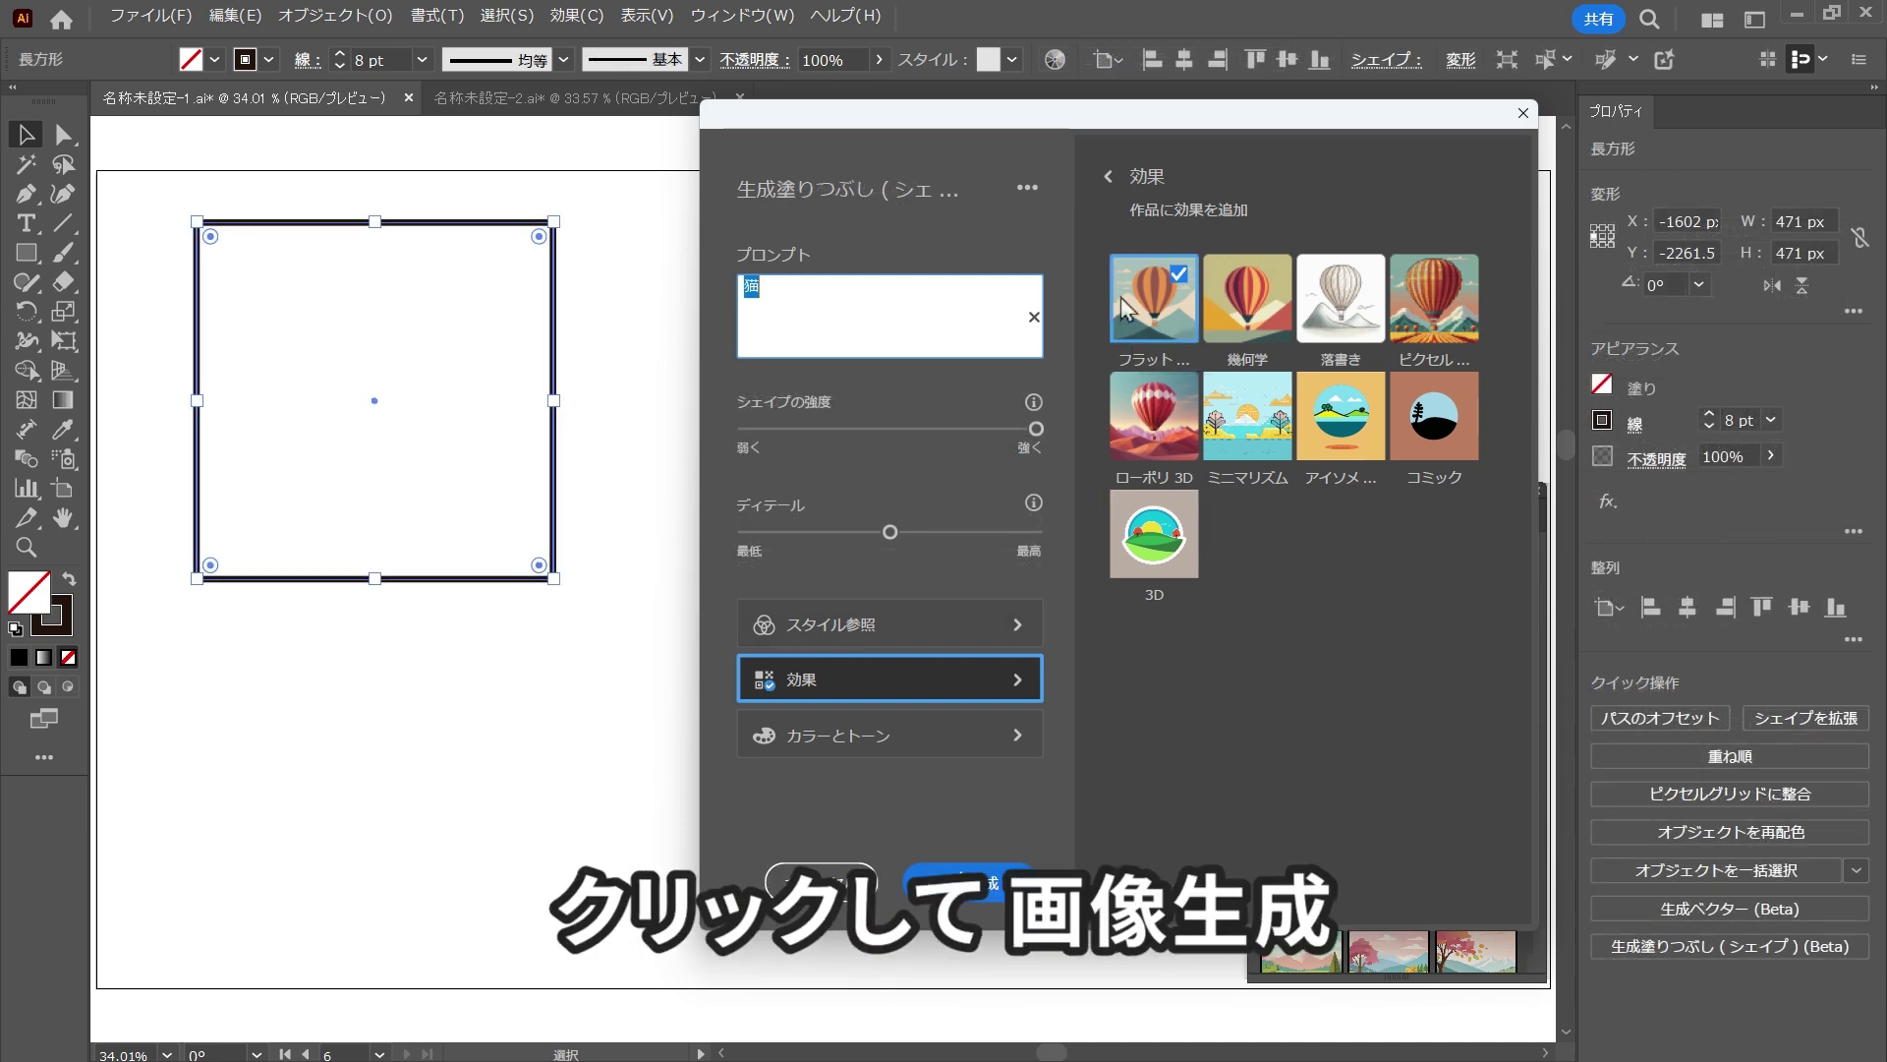
left_click(973, 904)
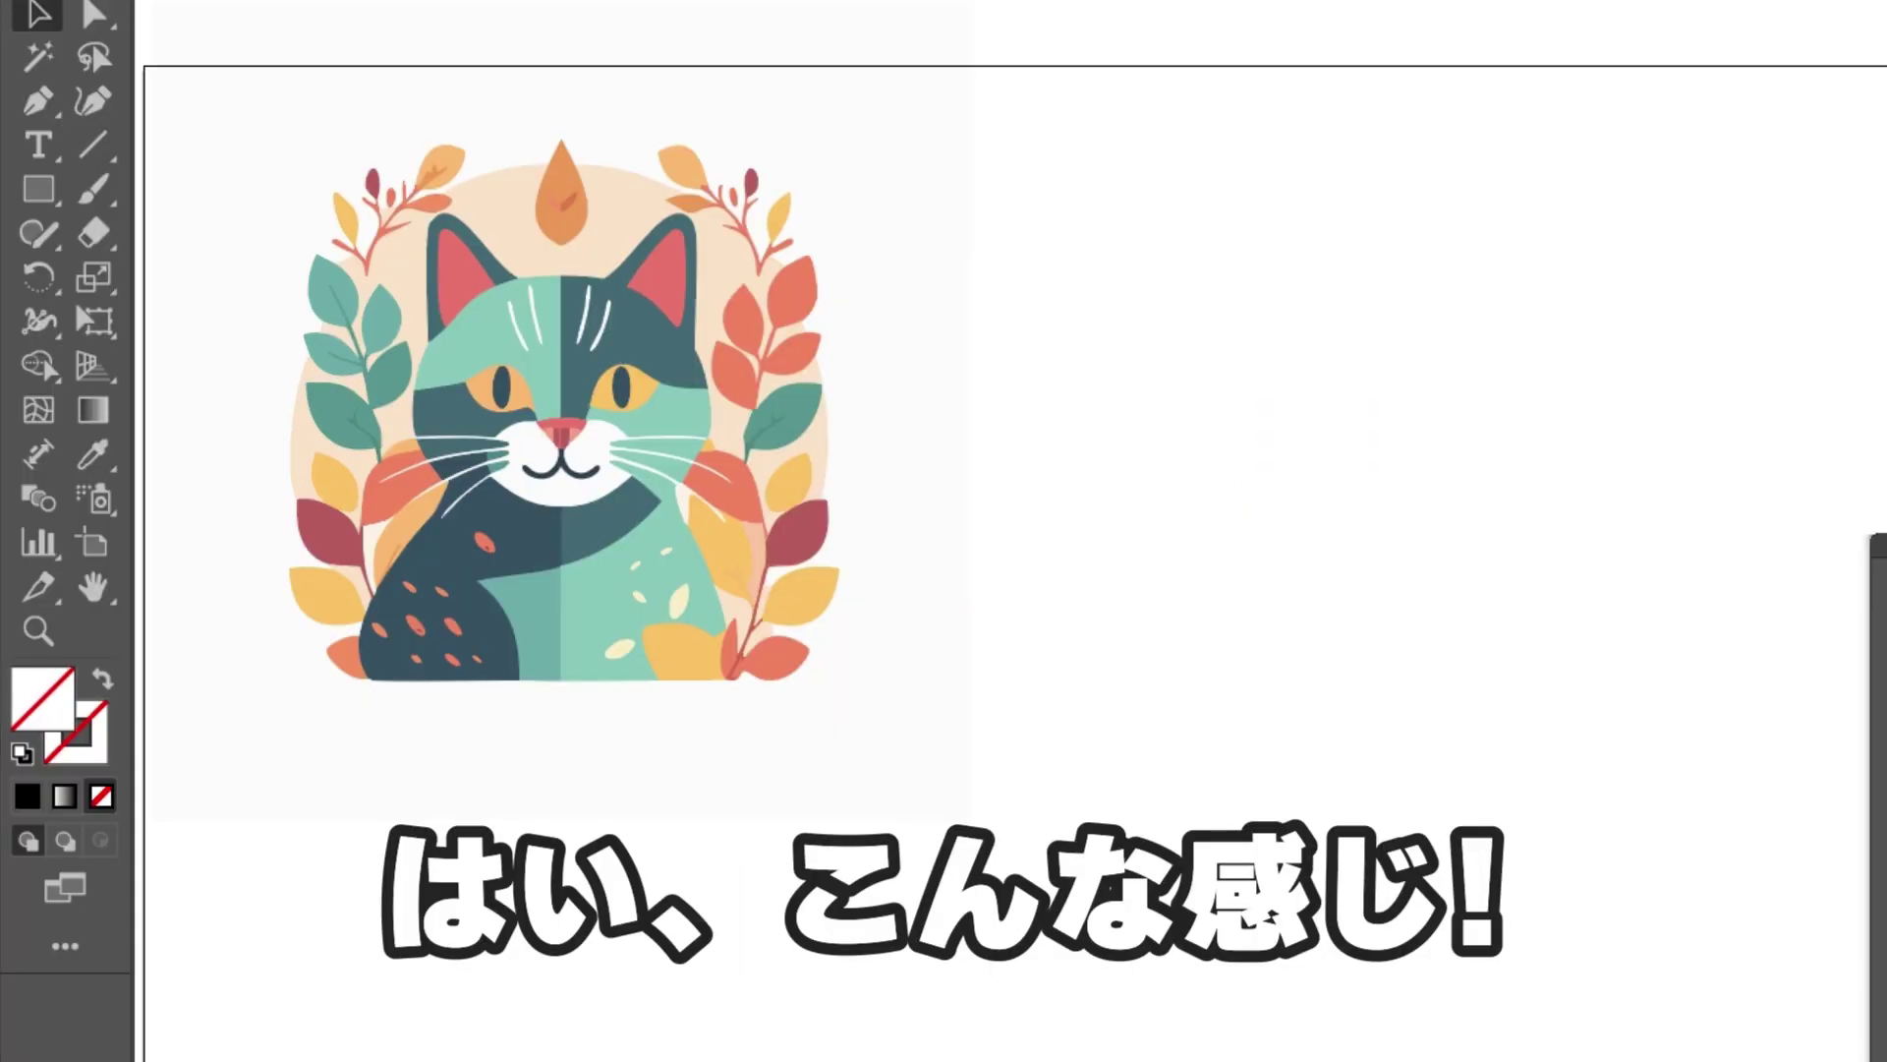
Step: Swap in the cat variation with green and orange leaves and a two-tone face
left_click(632, 623)
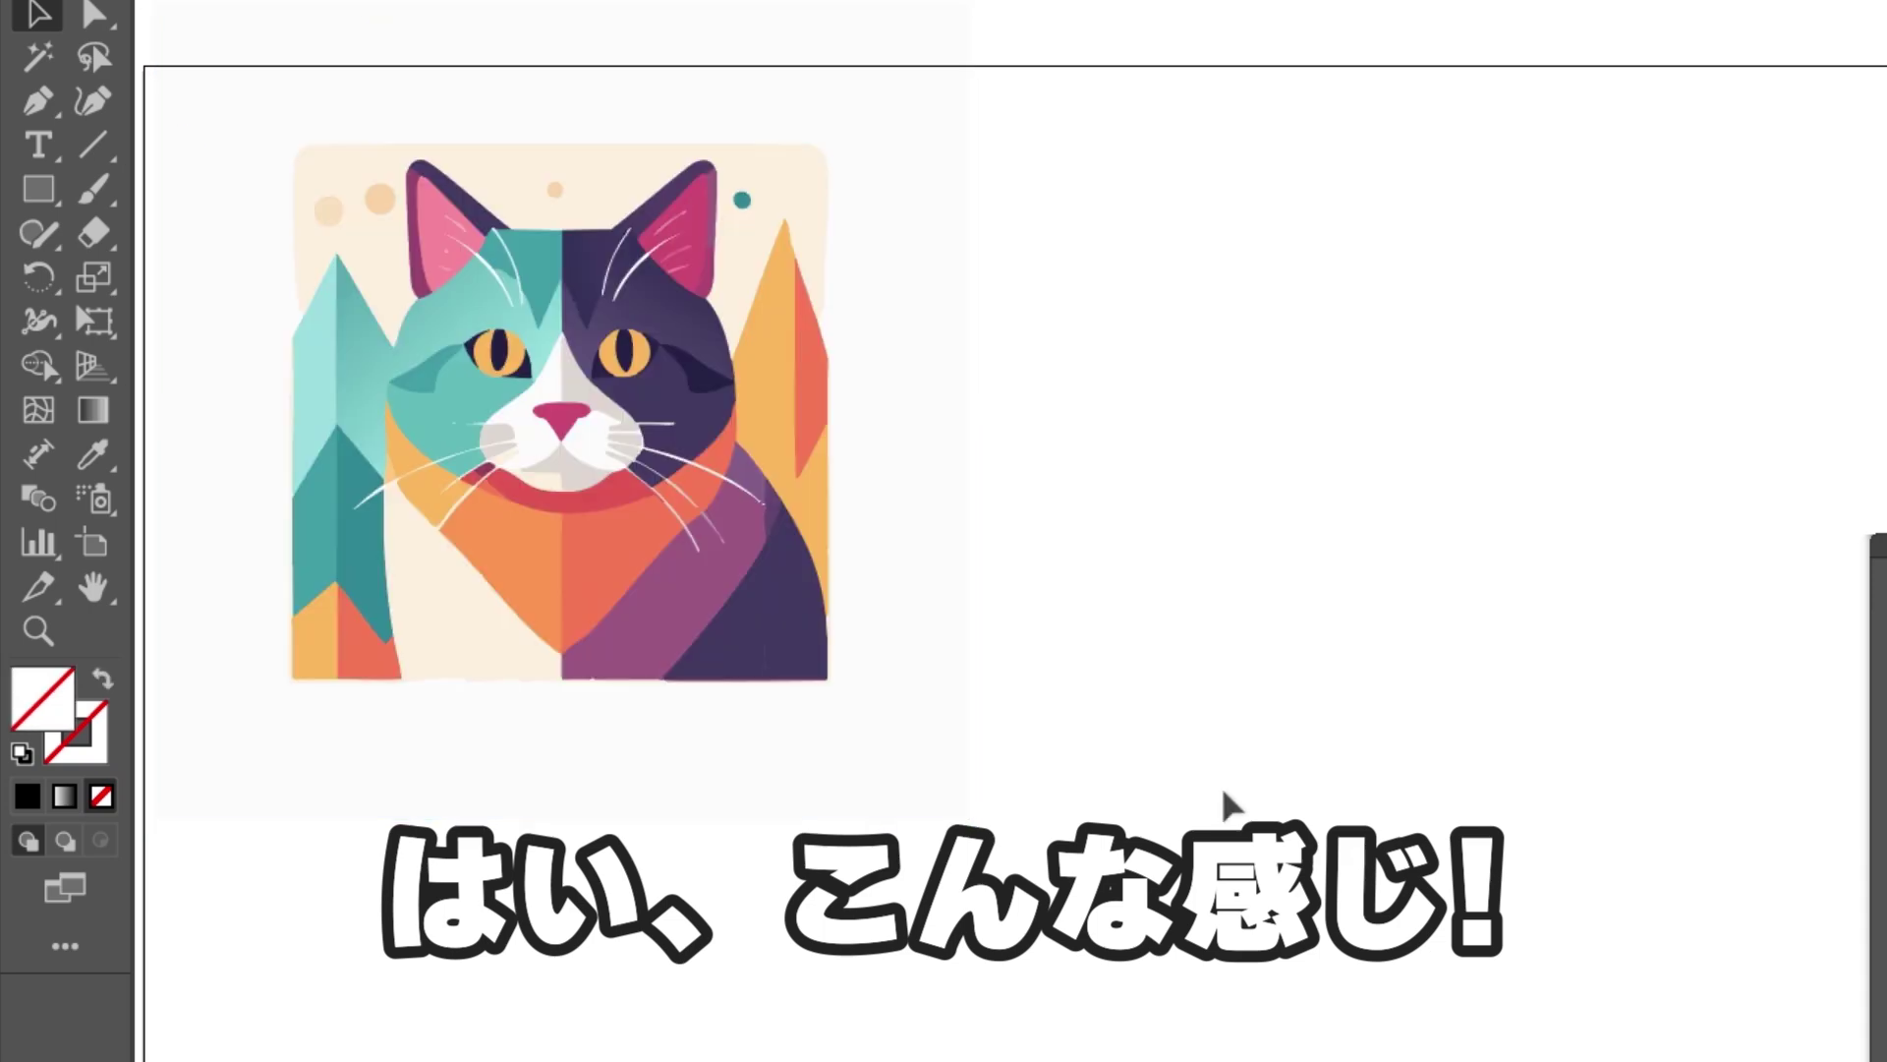
left_click(800, 632)
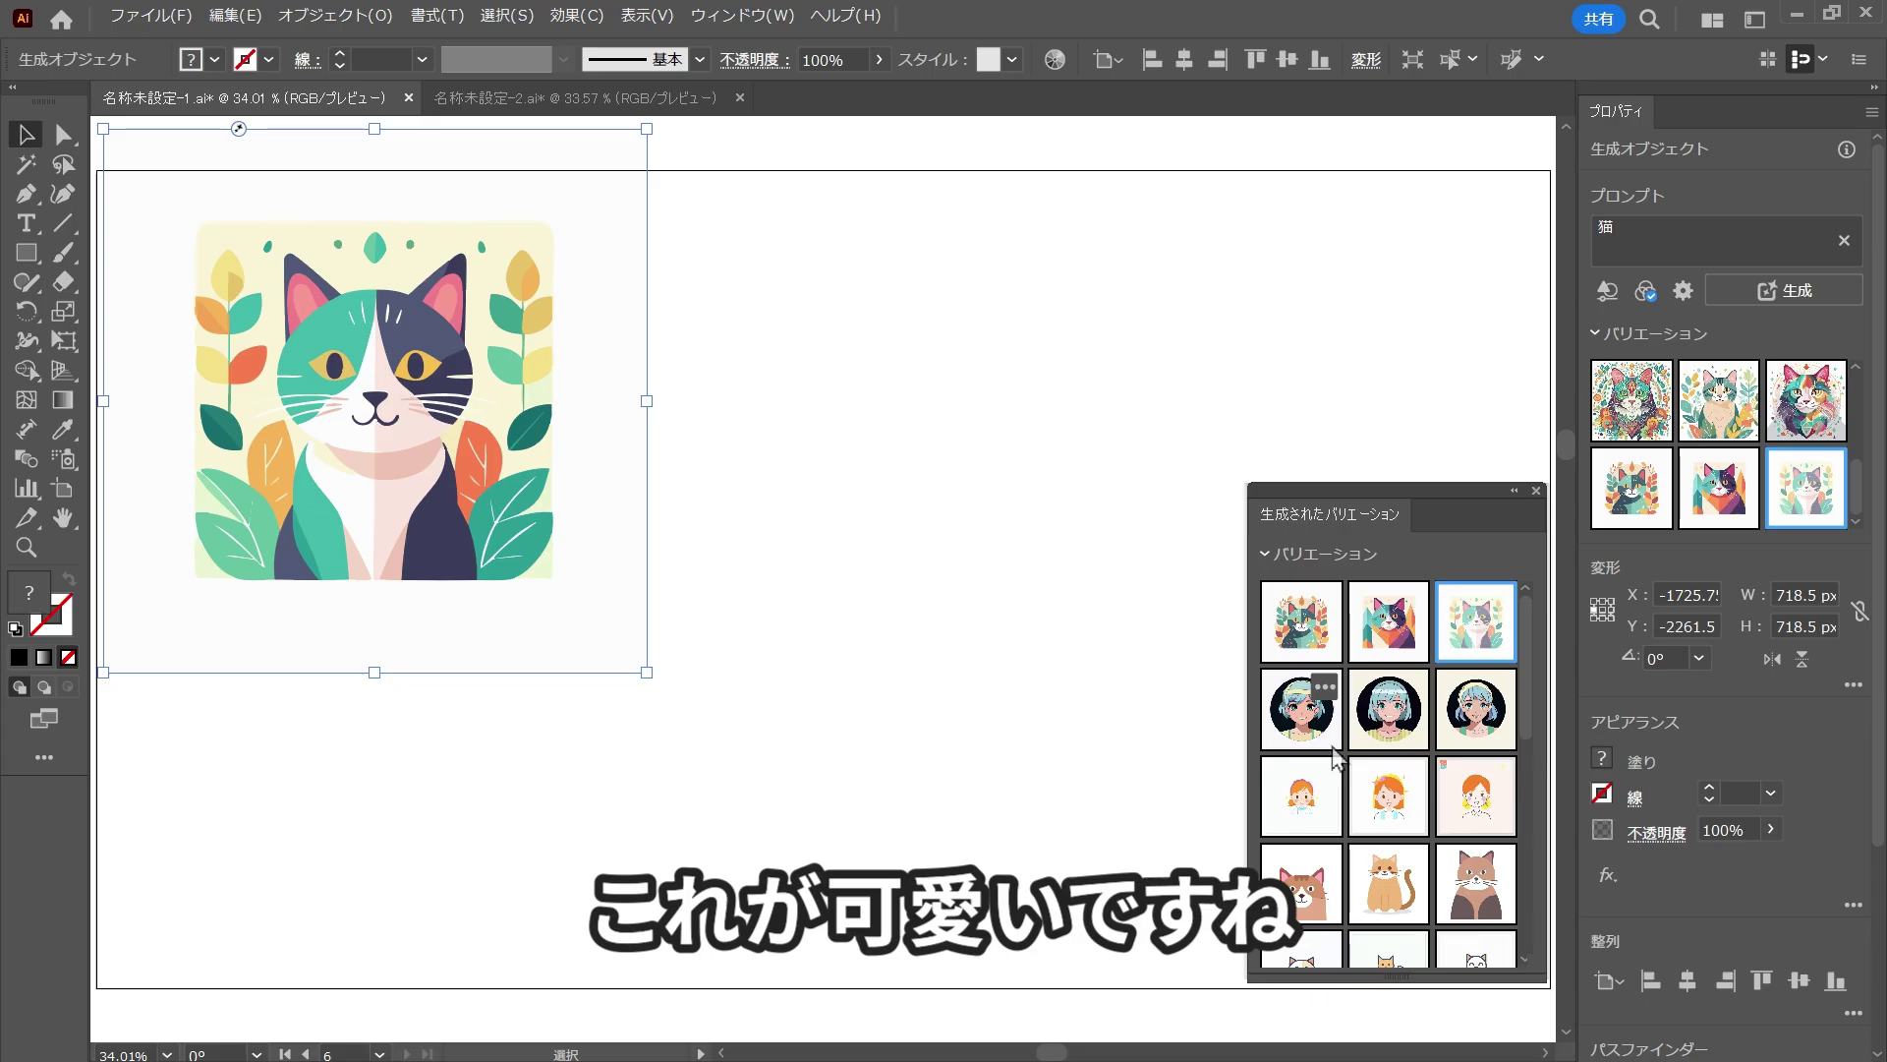
left_click(758, 636)
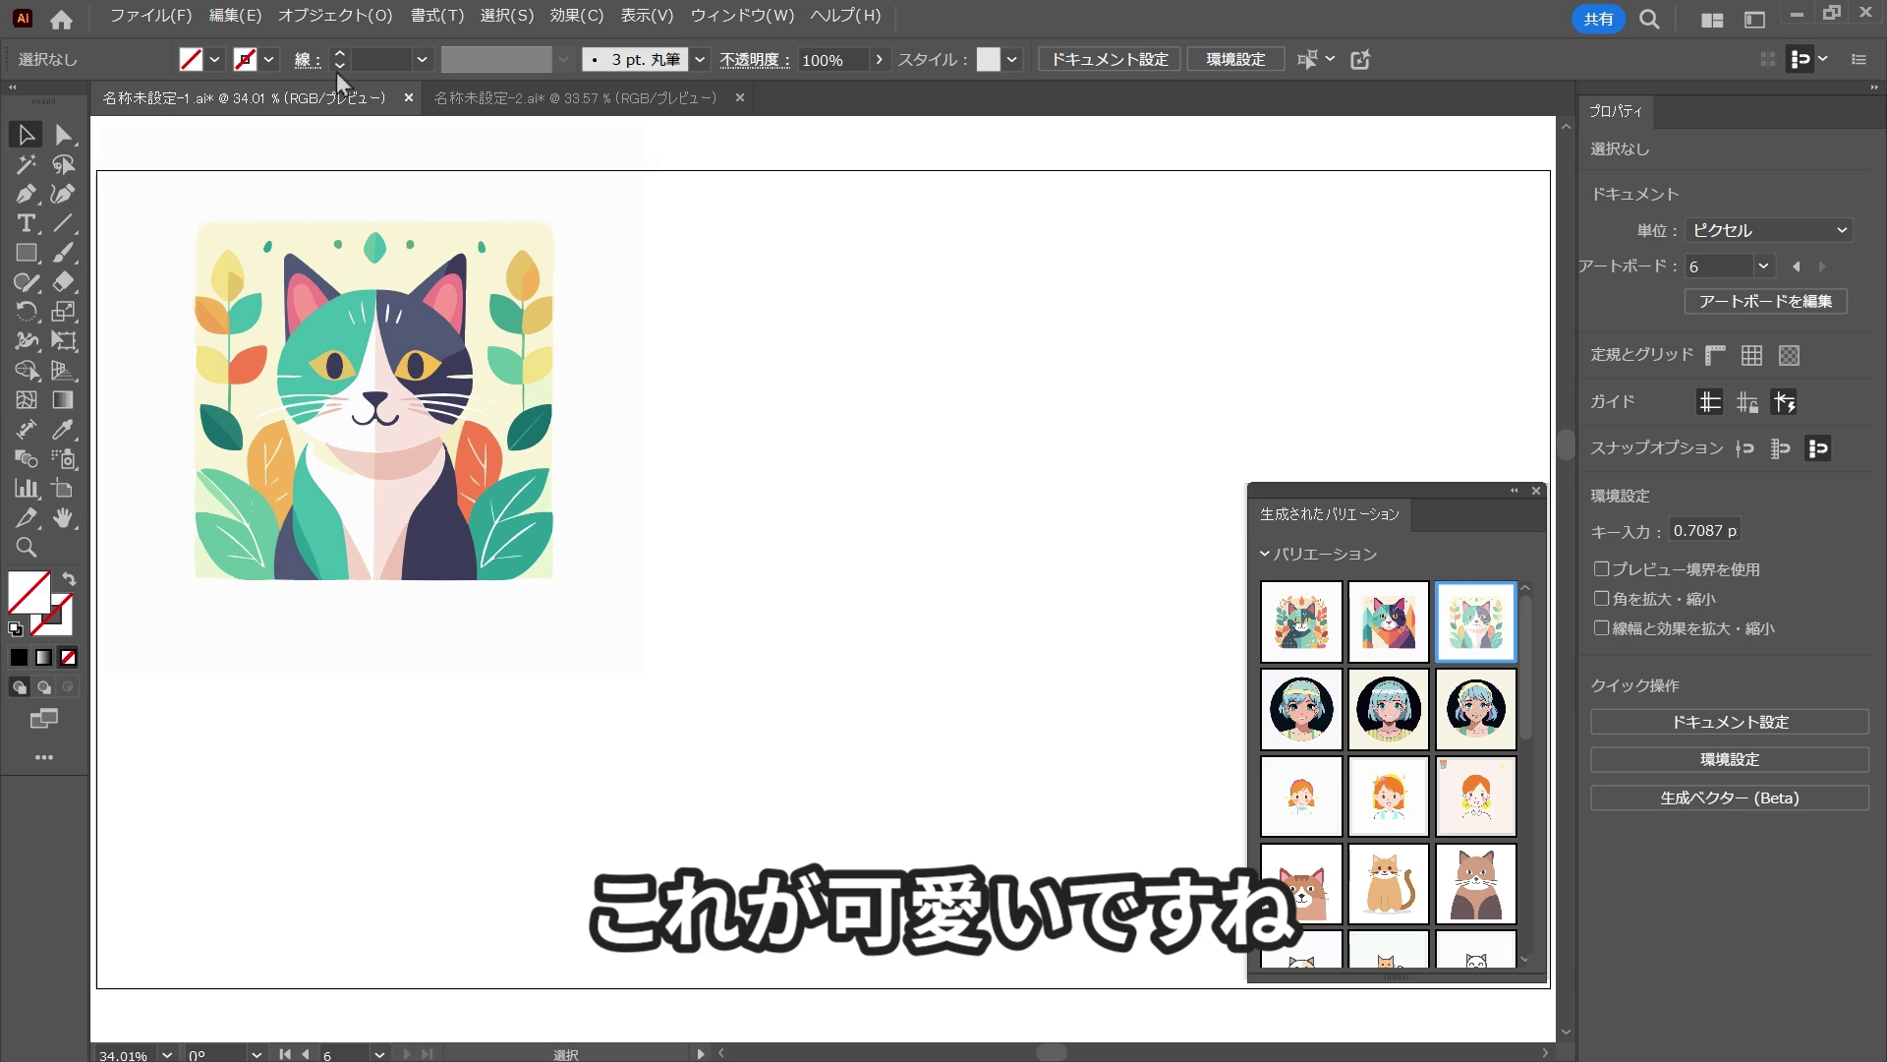
Step: Zoom in to inspect the flat cat's paths, then reselect it and fit the artboard
scroll(374, 397, "up", 5)
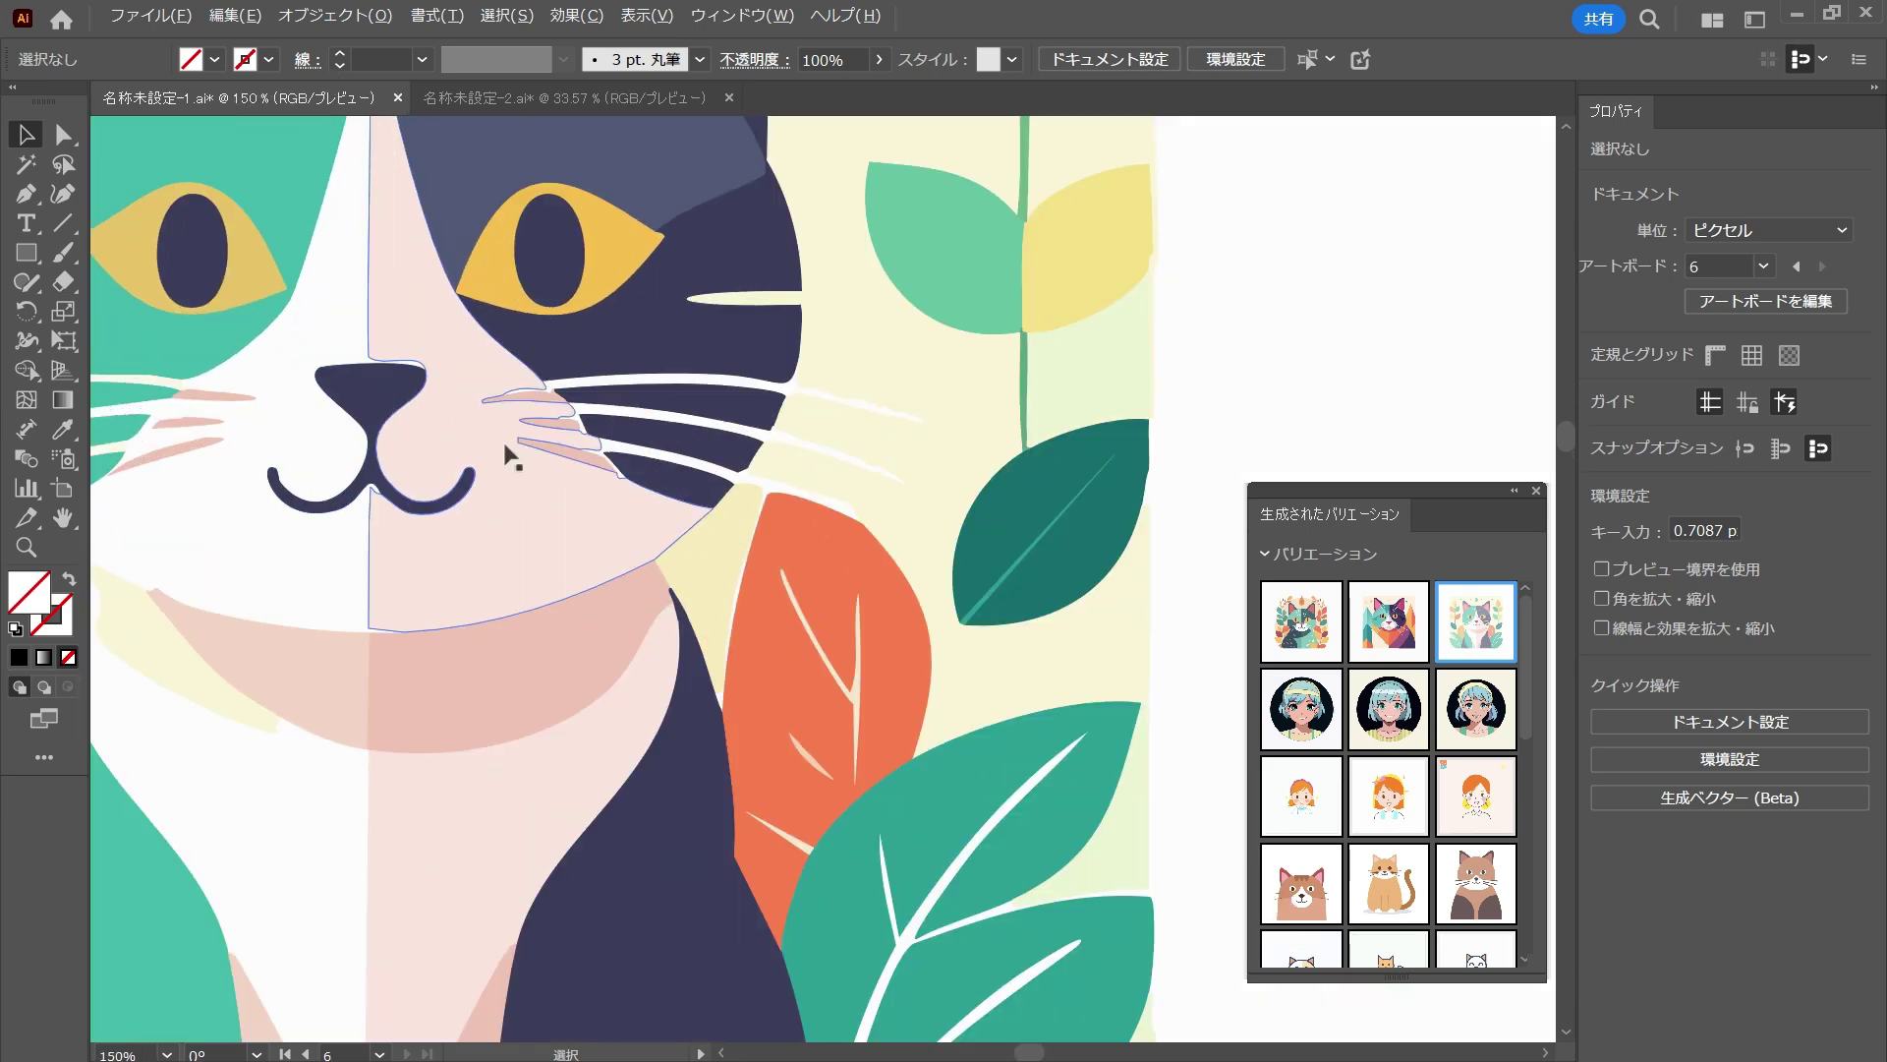
scroll(505, 445, "up", 3)
scroll(505, 450, "up", 2)
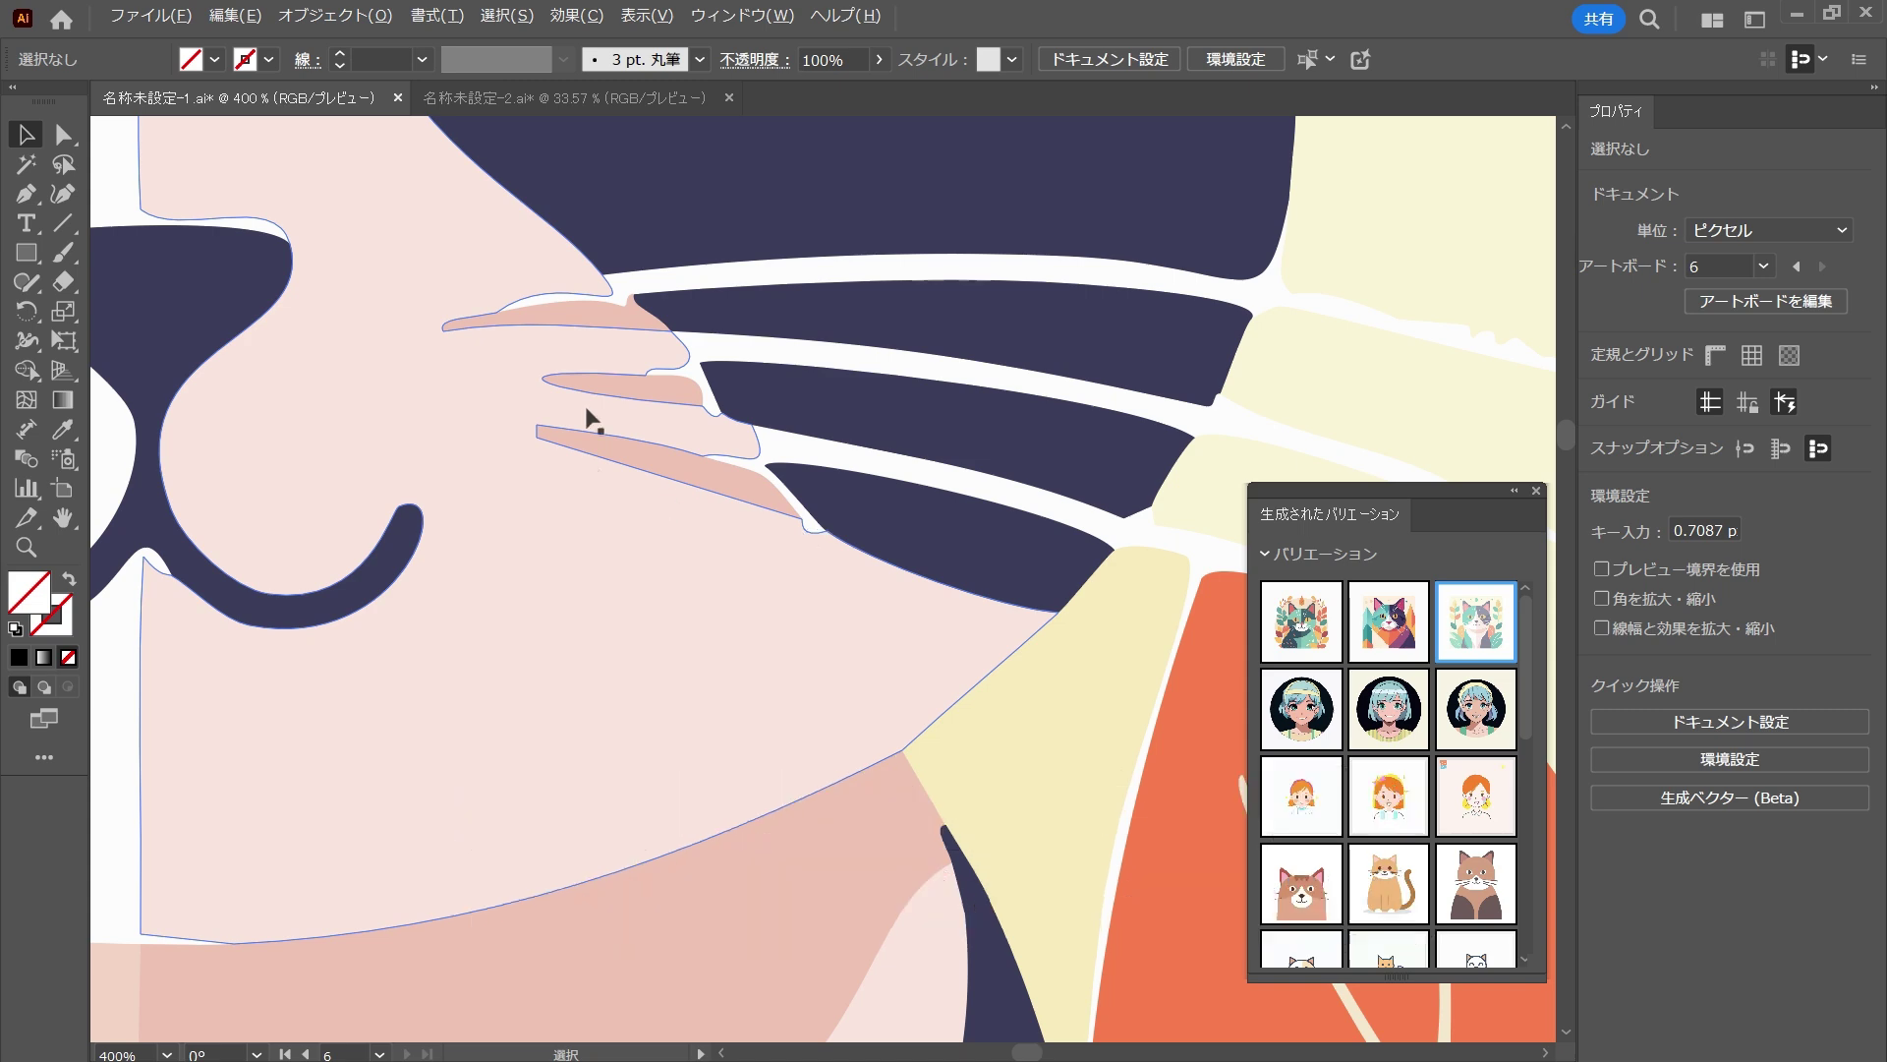
scroll(466, 433, "down", 1)
scroll(466, 434, "down", 1)
scroll(464, 438, "down", 1)
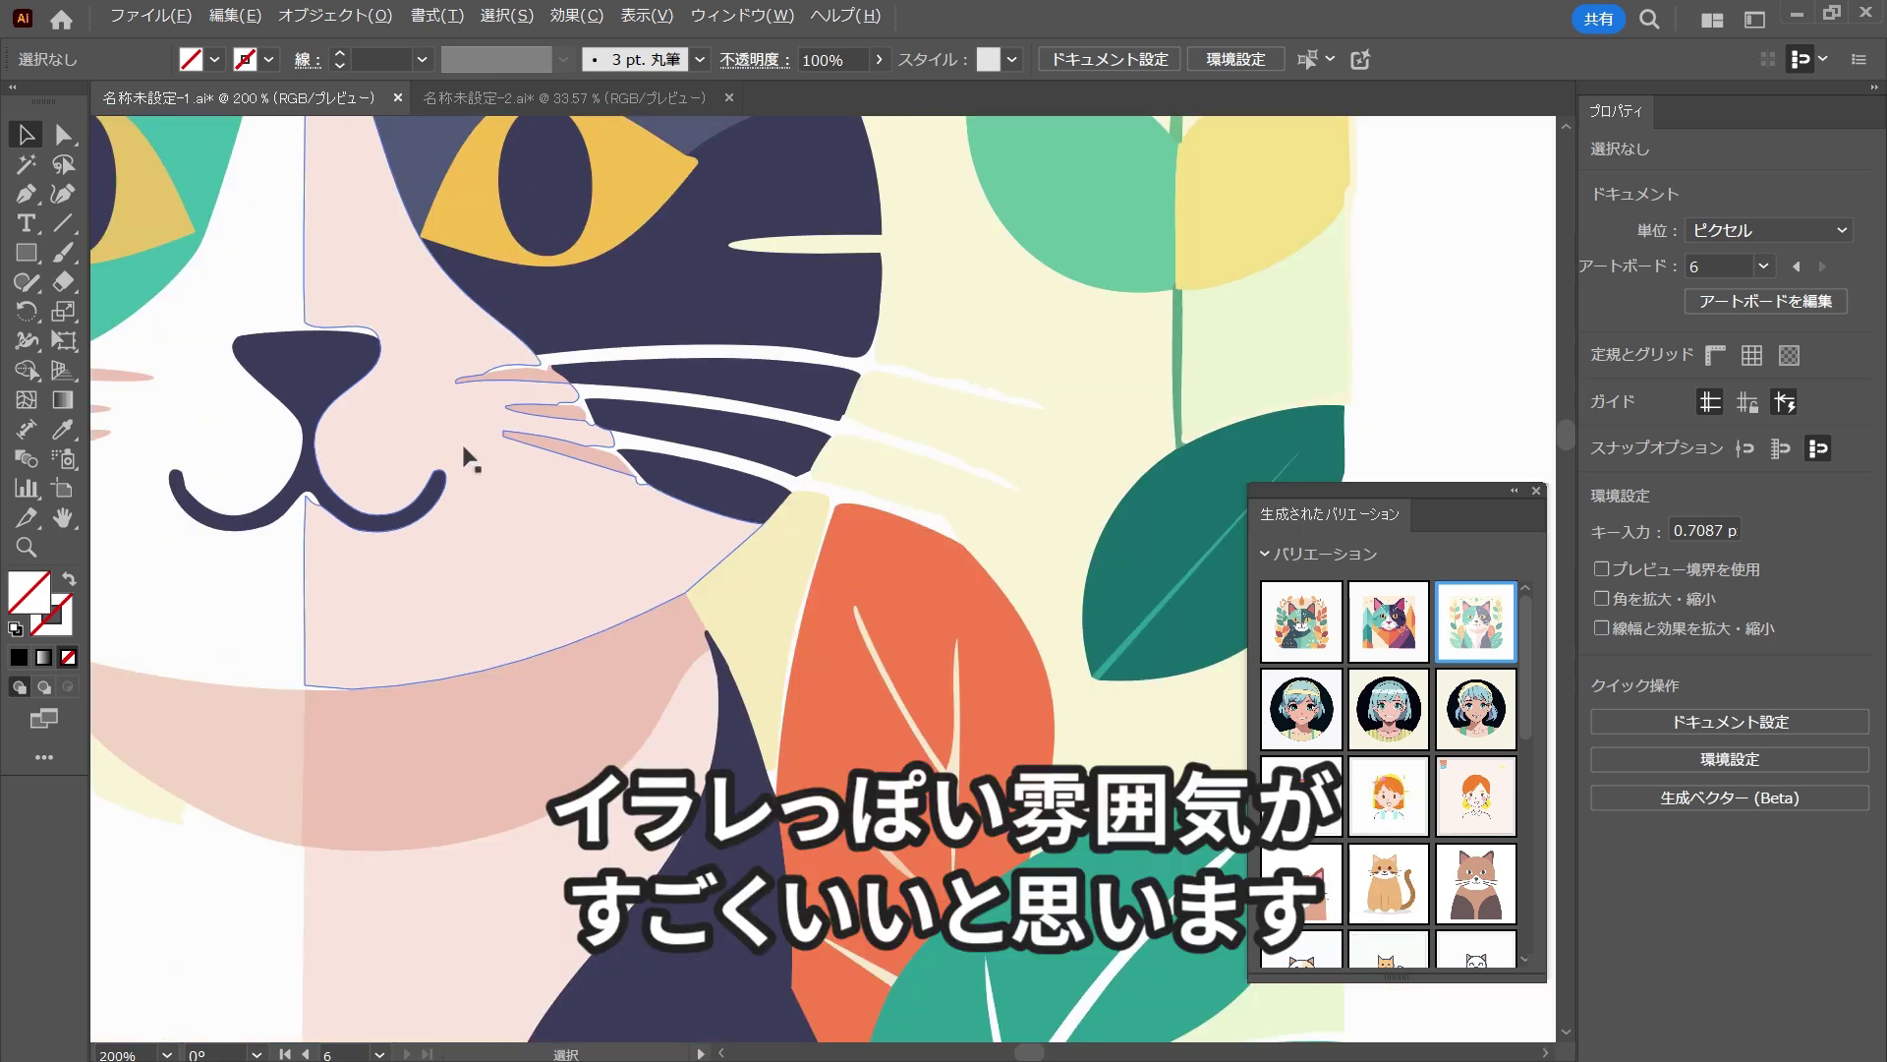
scroll(462, 445, "down", 2)
scroll(462, 452, "down", 1)
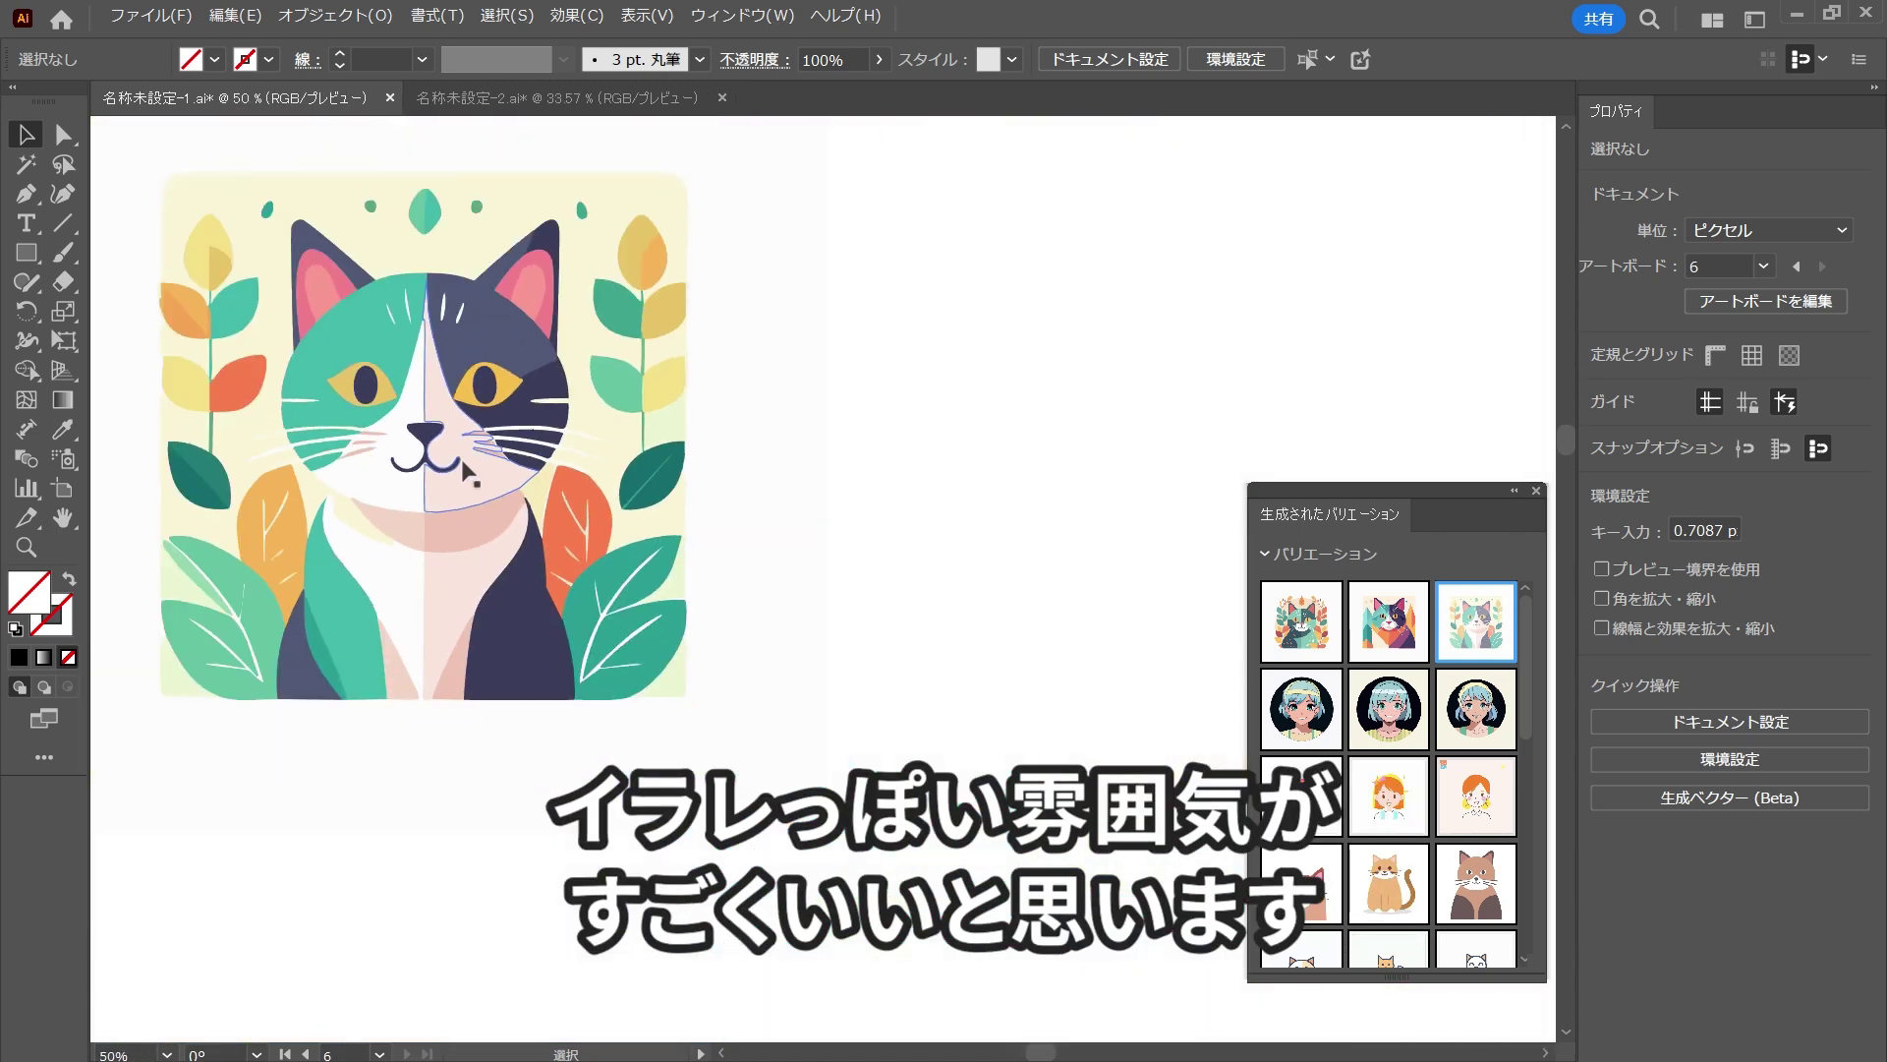
left_click(466, 472)
key("ctrl+0")
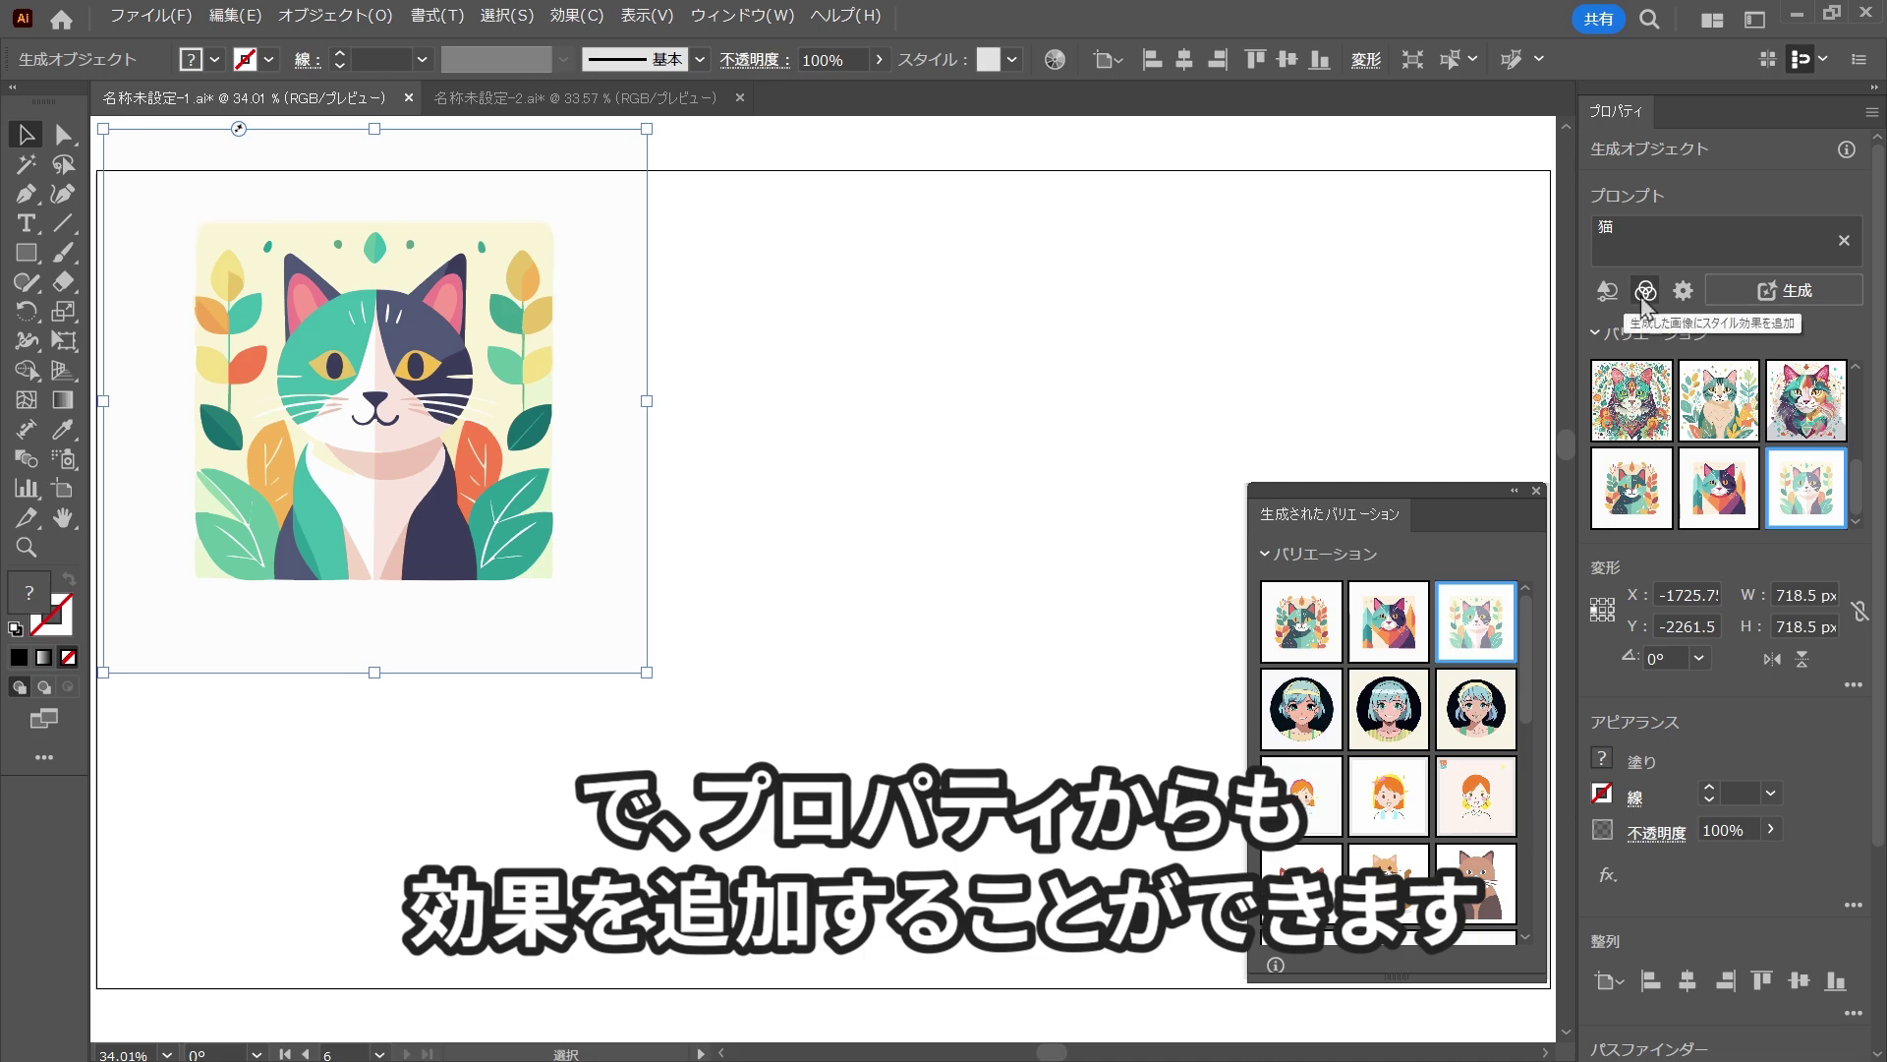
Step: Generate a Geometric-effect cat, scale it to 733 px square, and place it beside the leafy cat
left_click(1645, 293)
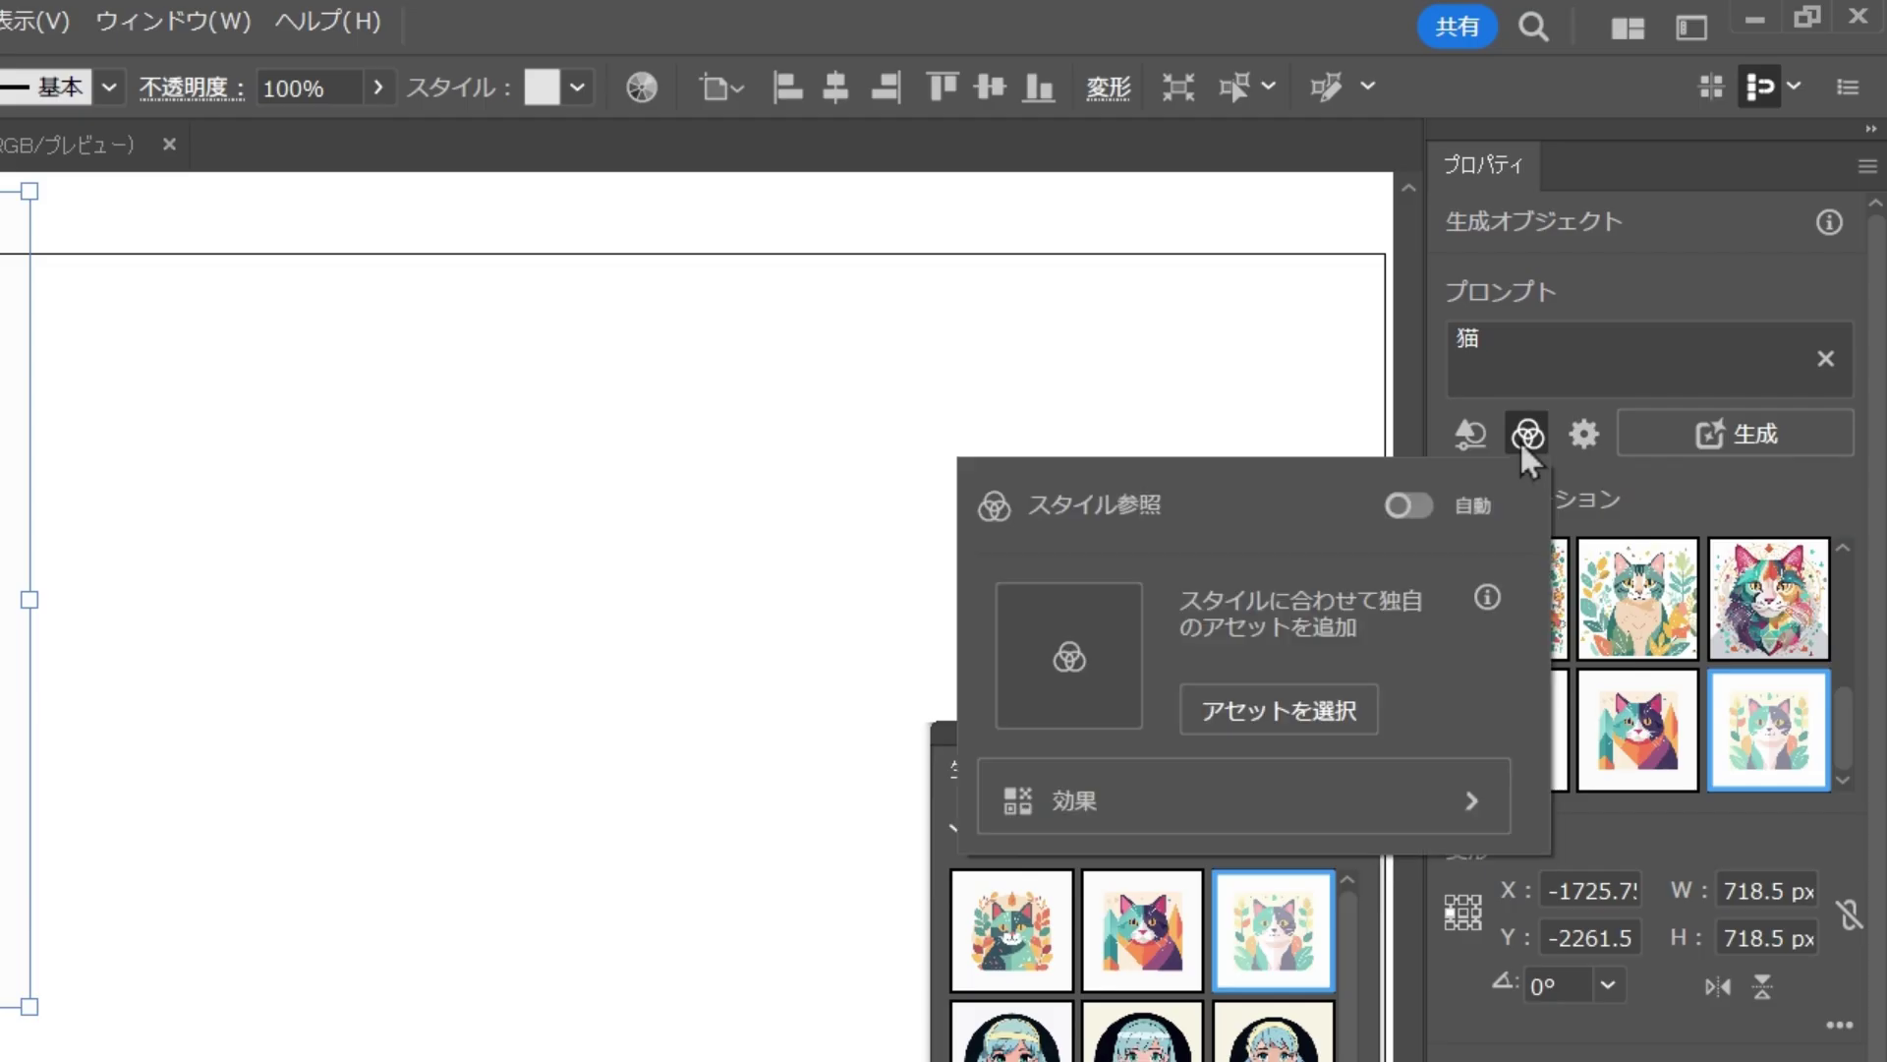
left_click(1436, 812)
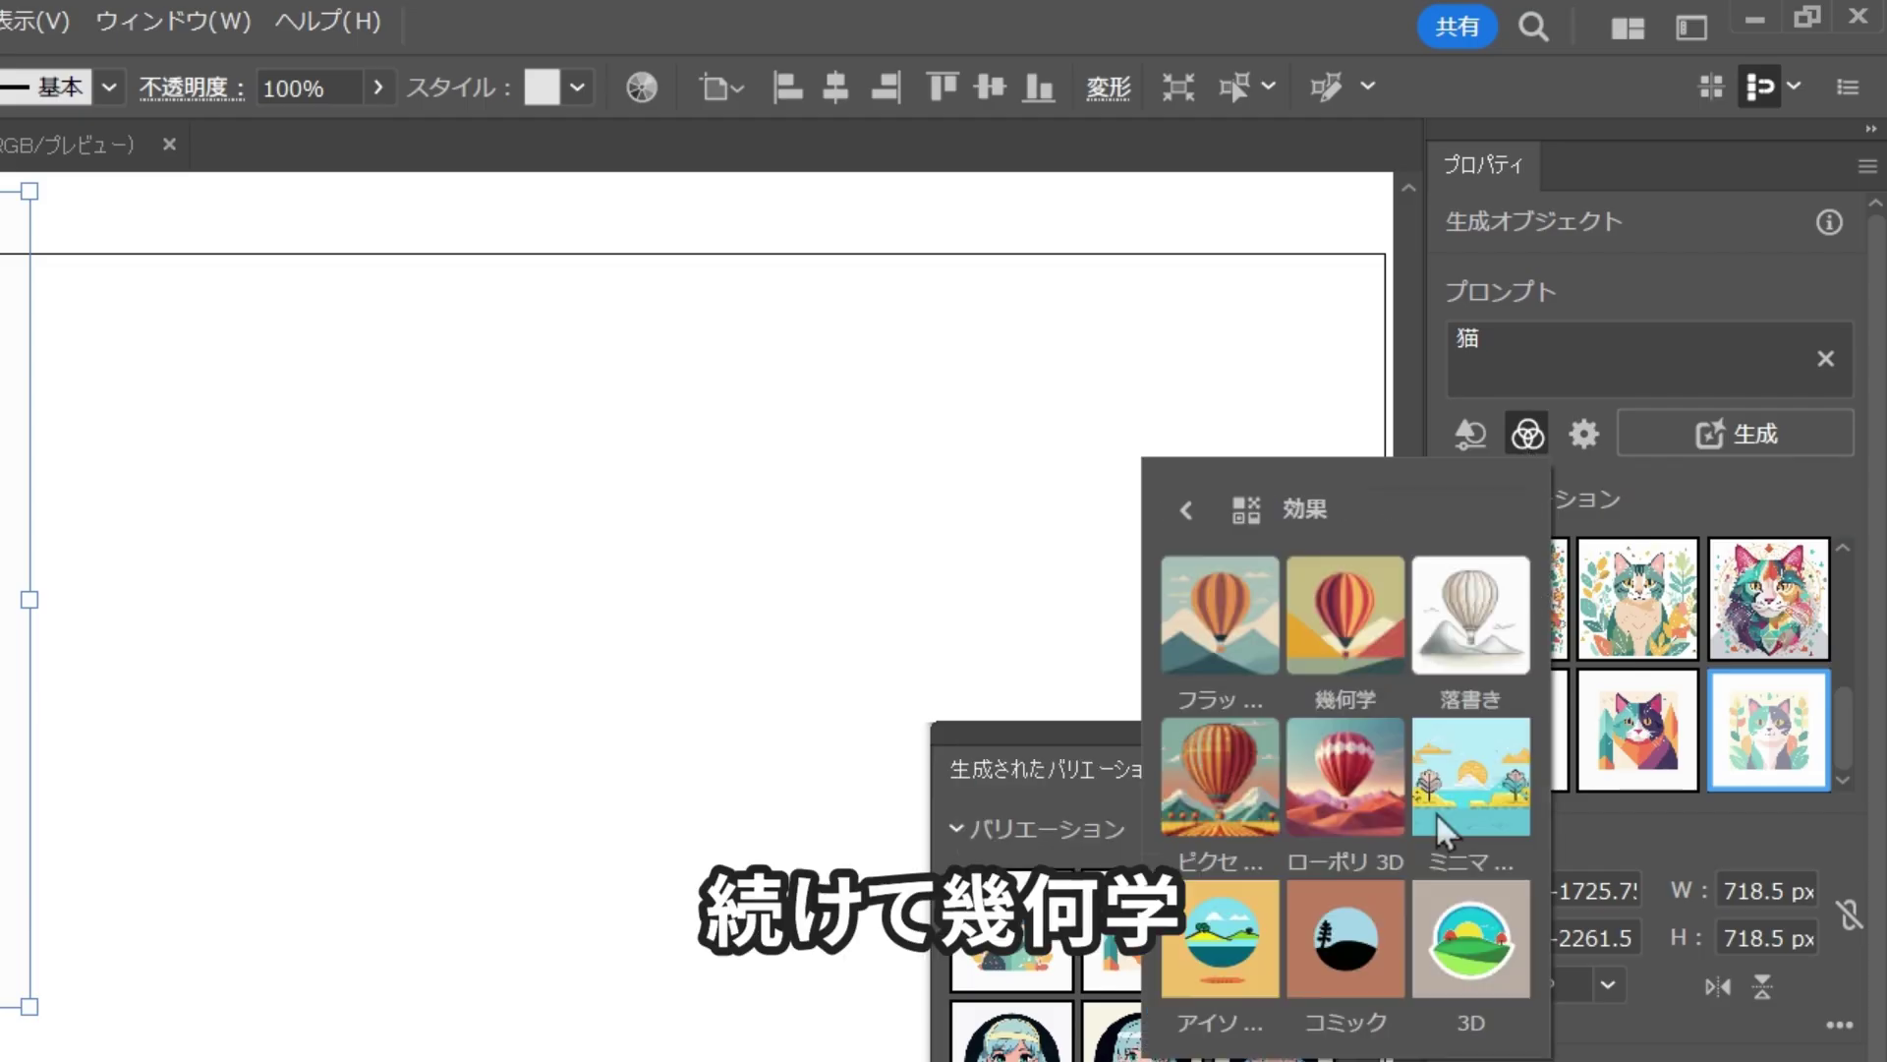
left_click(1349, 625)
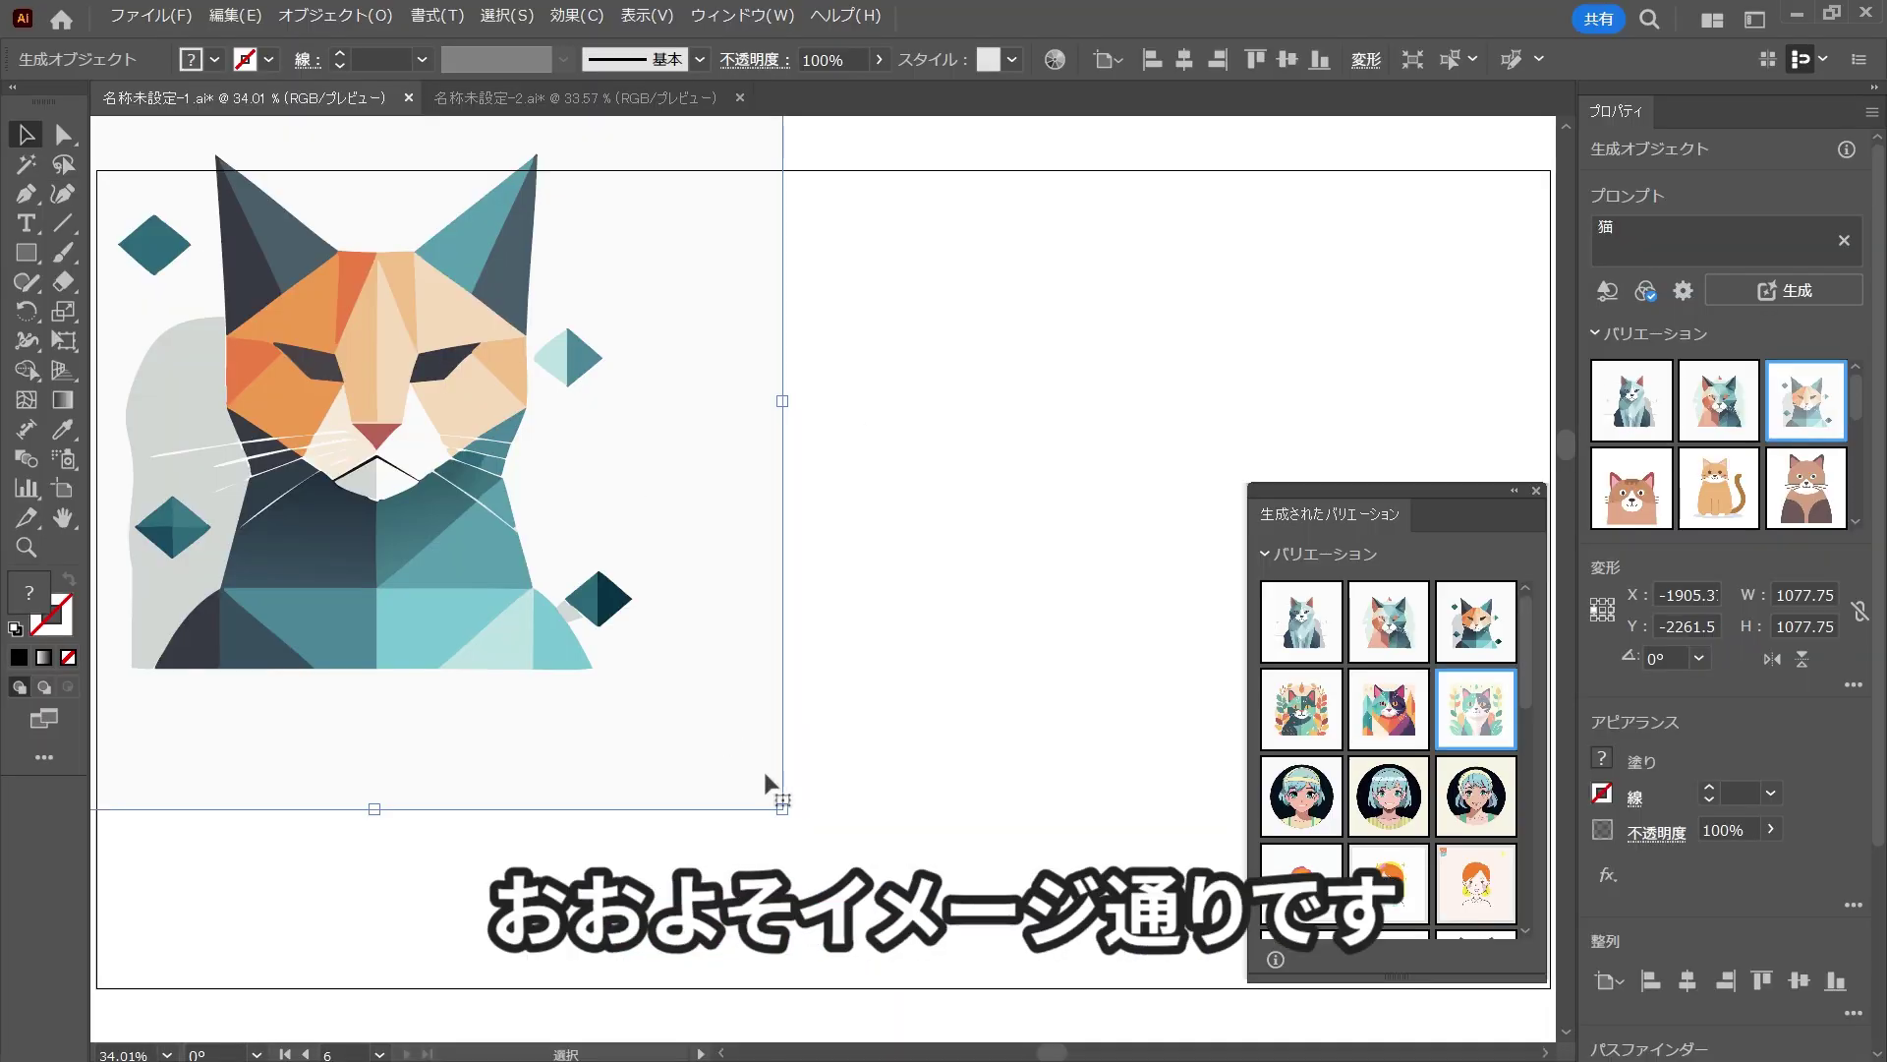
left_click_drag(782, 806, 675, 680)
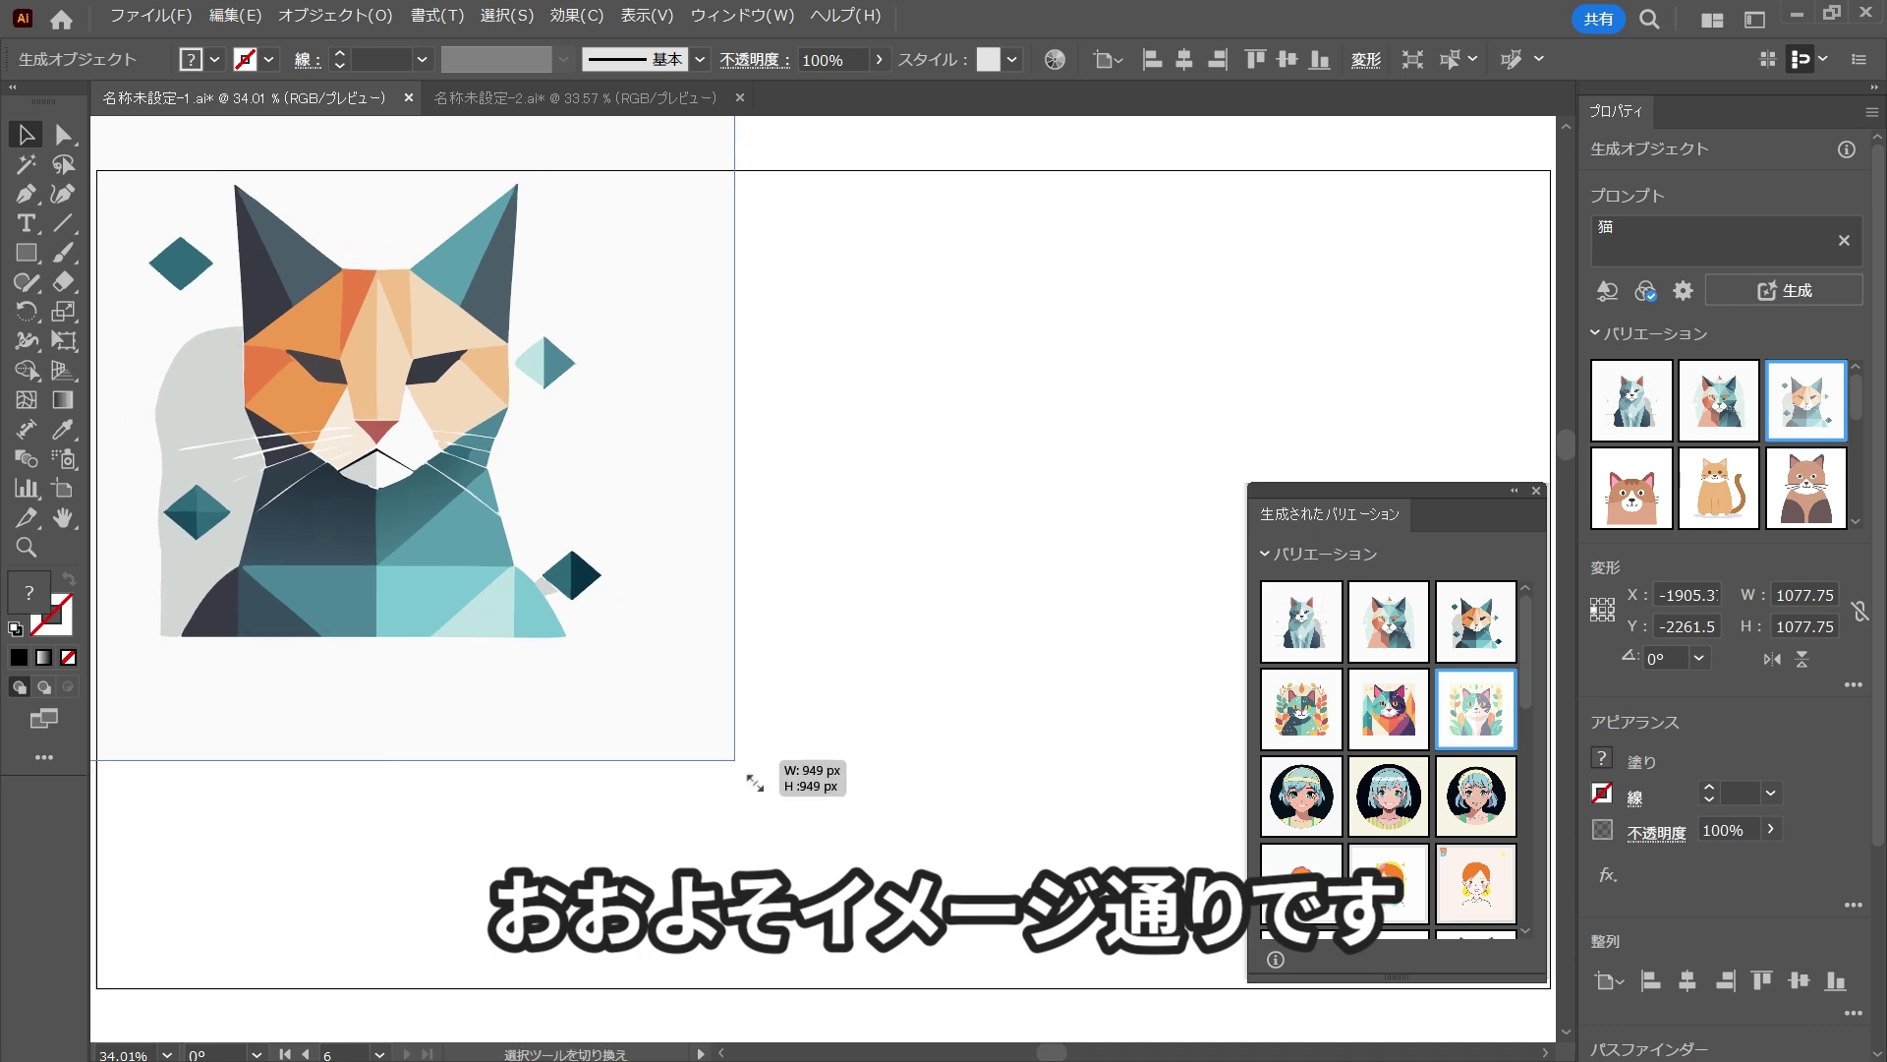
mouse_move(450, 382)
left_mouse_down()
mouse_move(721, 440)
mouse_move(959, 436)
left_mouse_up()
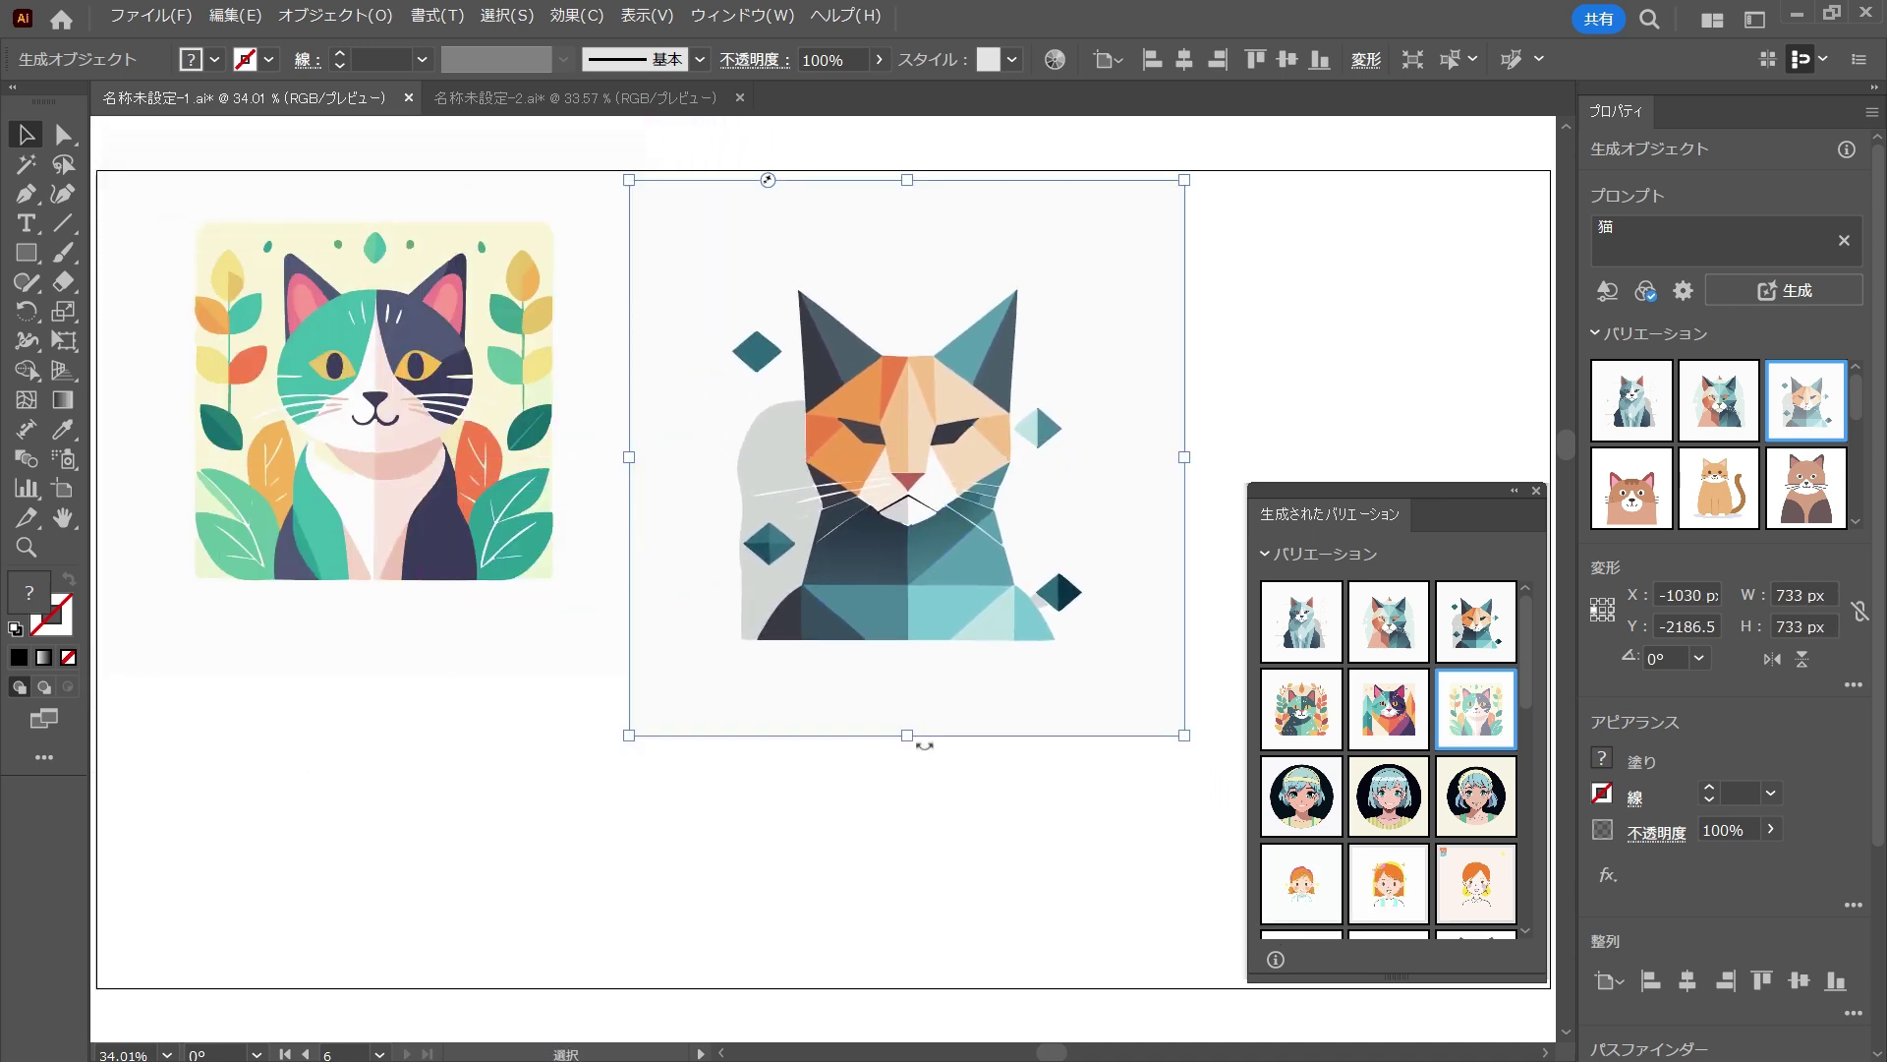
Step: Generate Doodle-effect line-art cats and preview the third, then the first variation
left_click(833, 706)
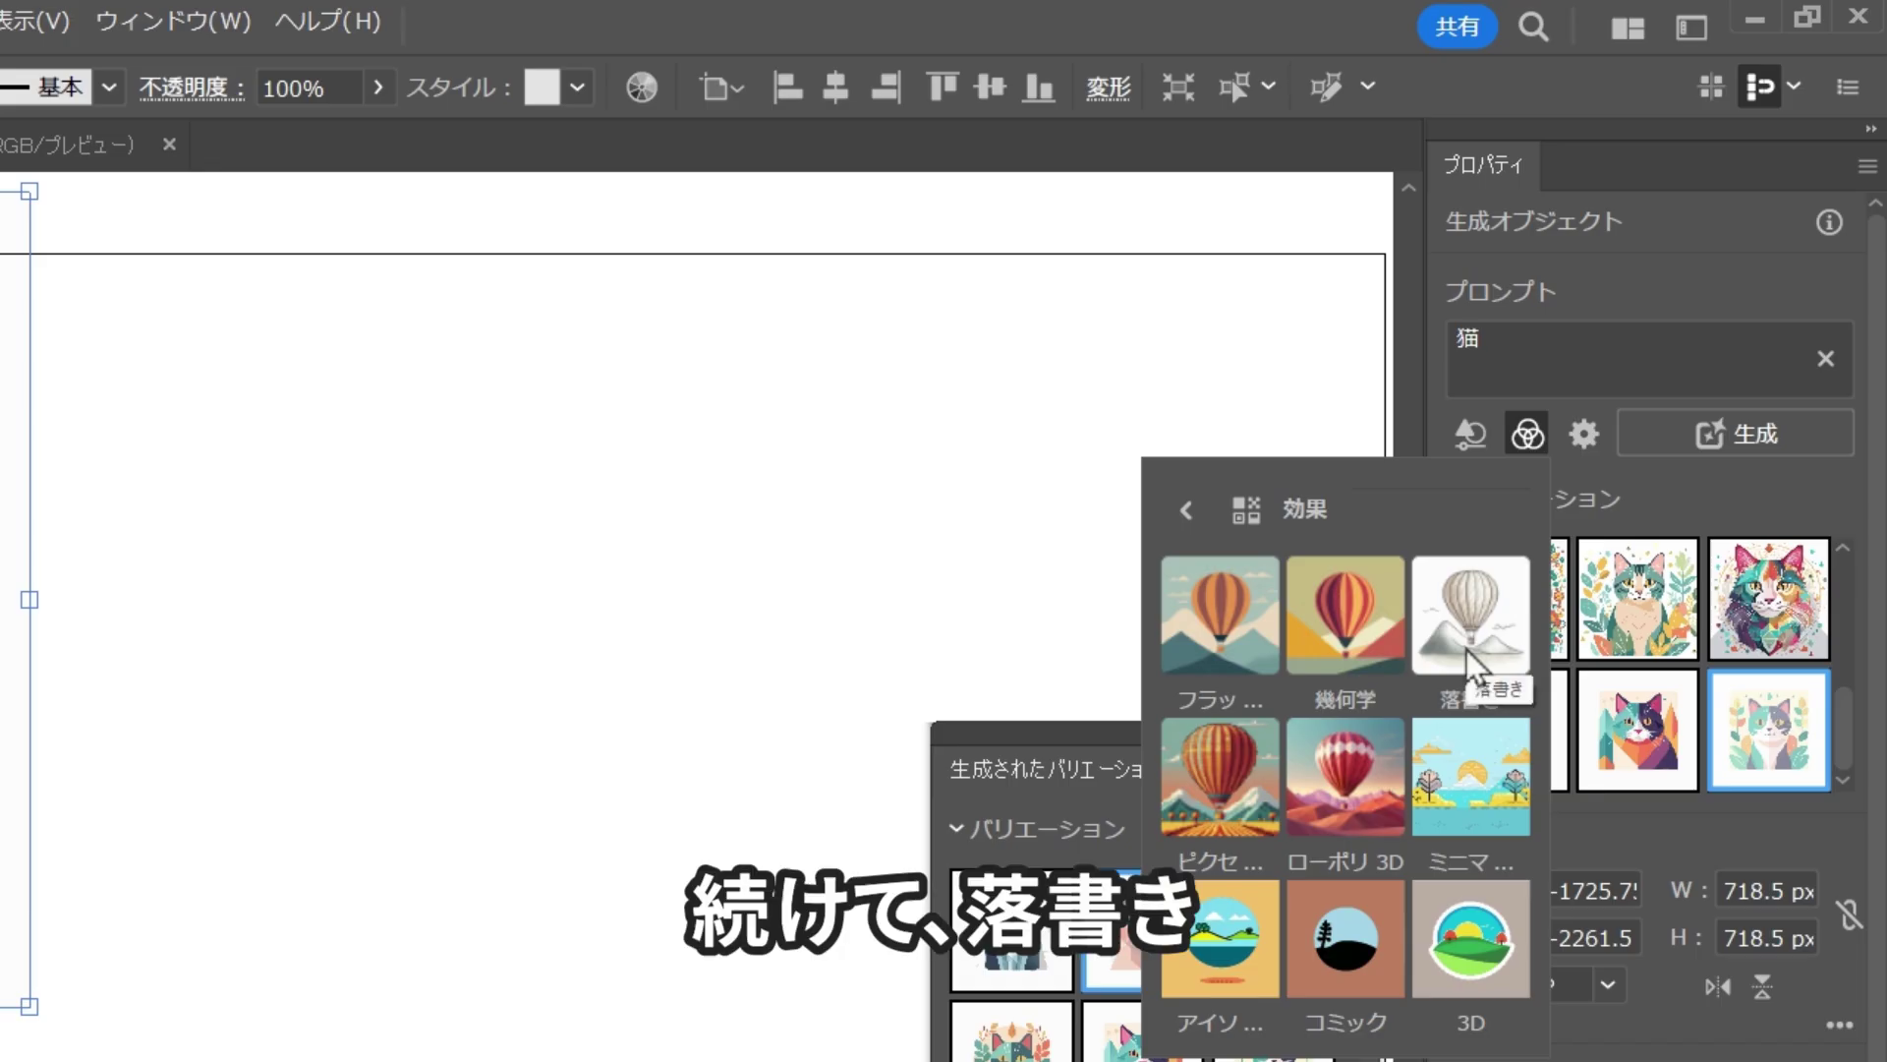
left_click(1467, 648)
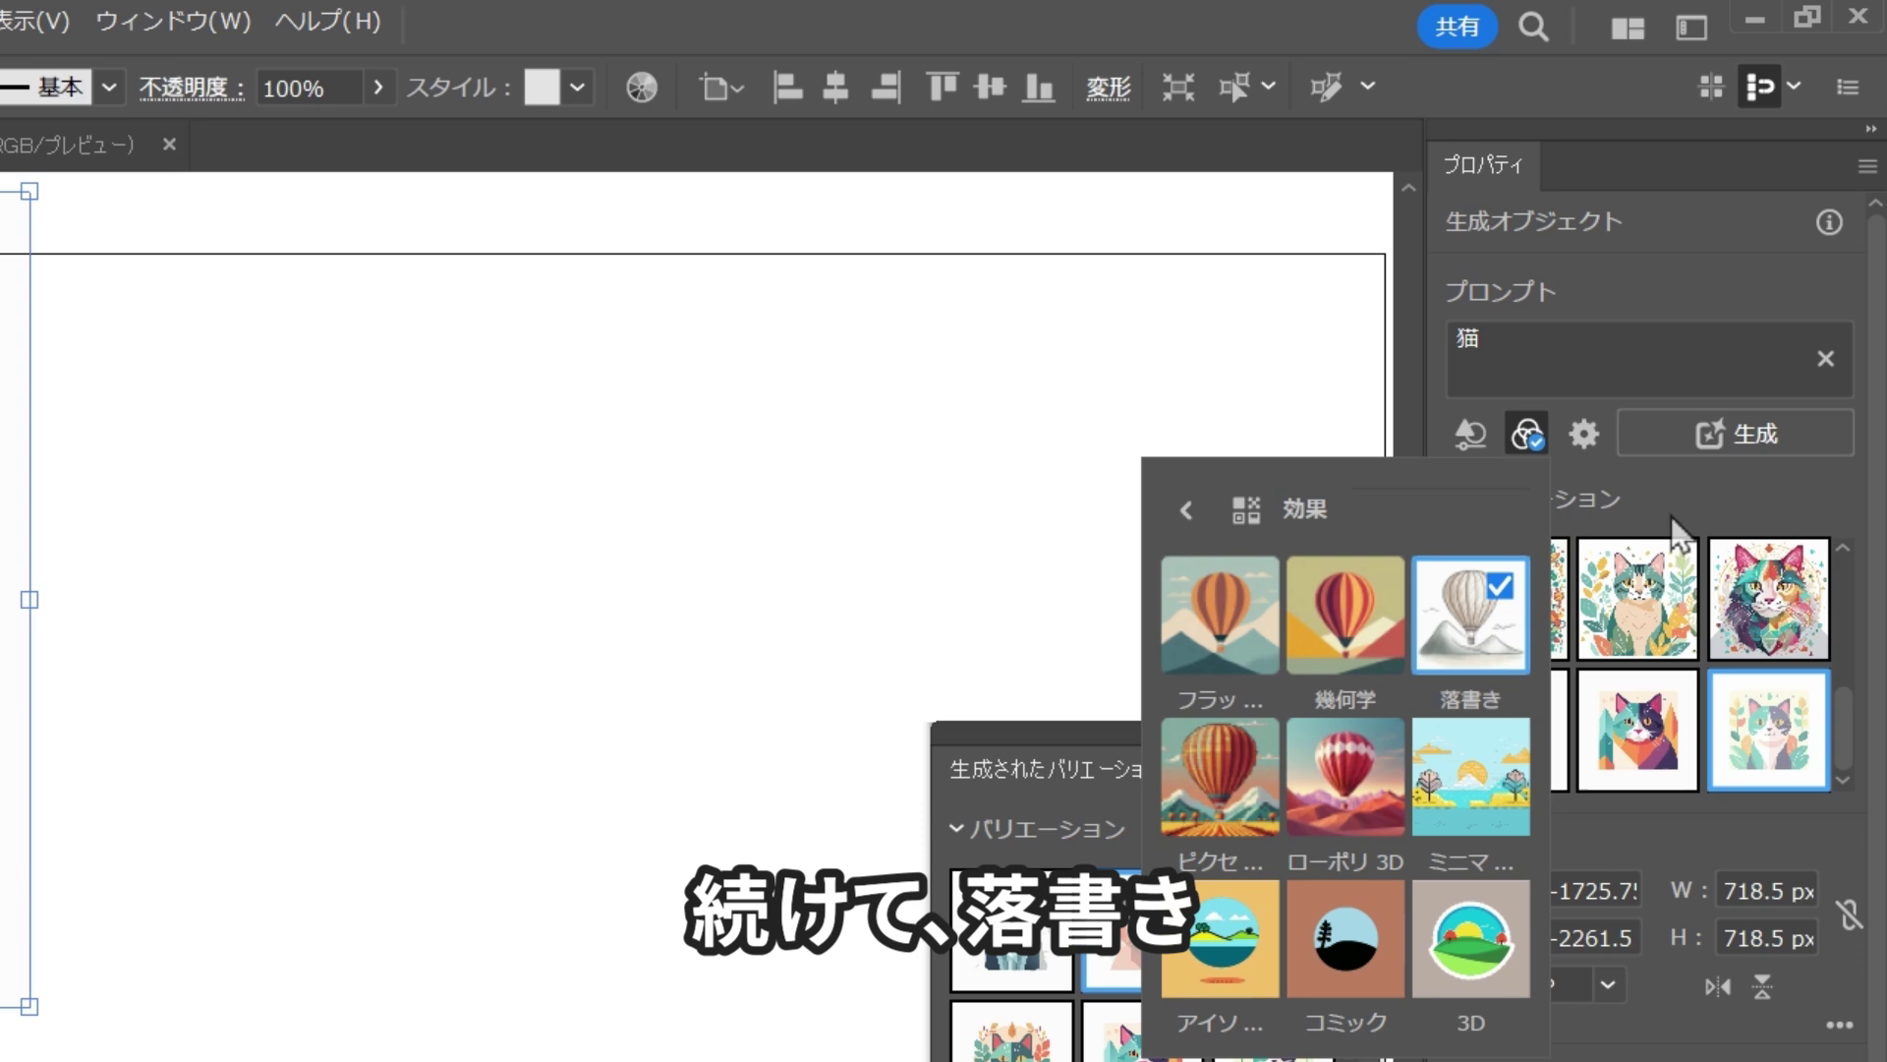
left_click(1742, 434)
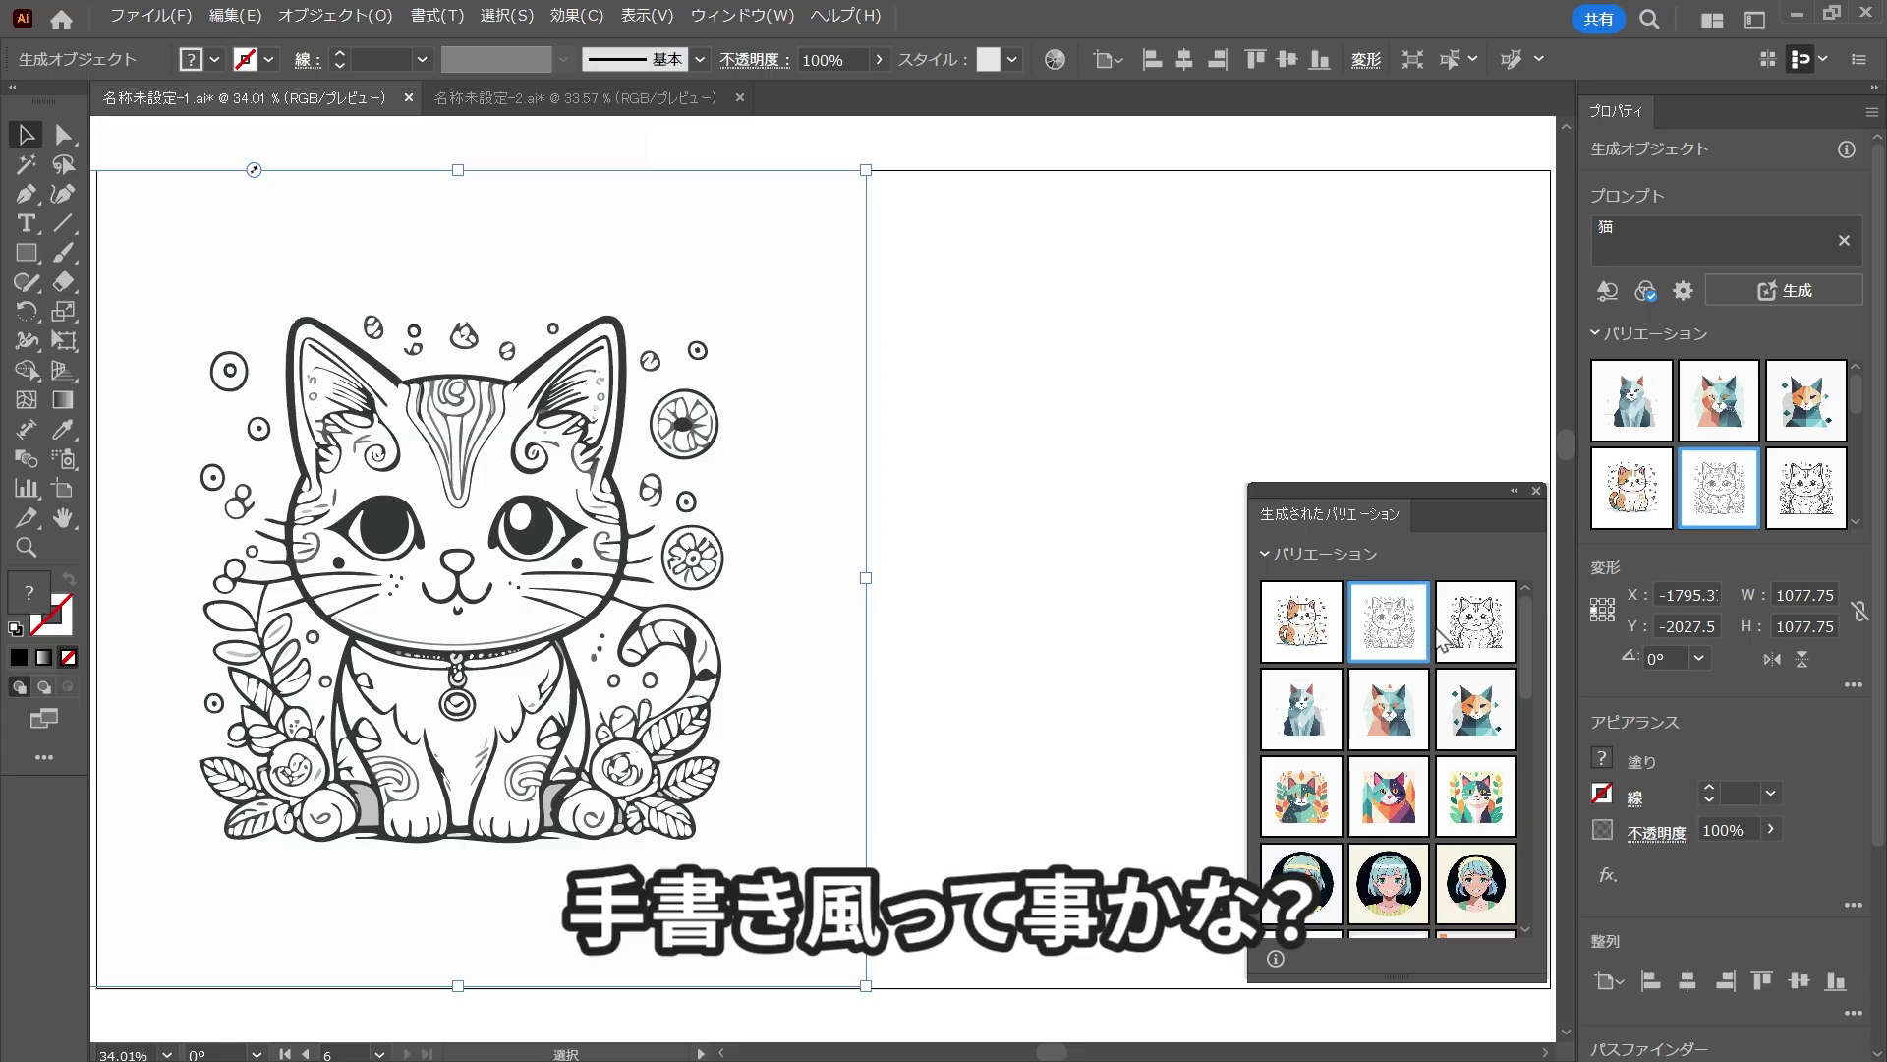
left_click(1445, 629)
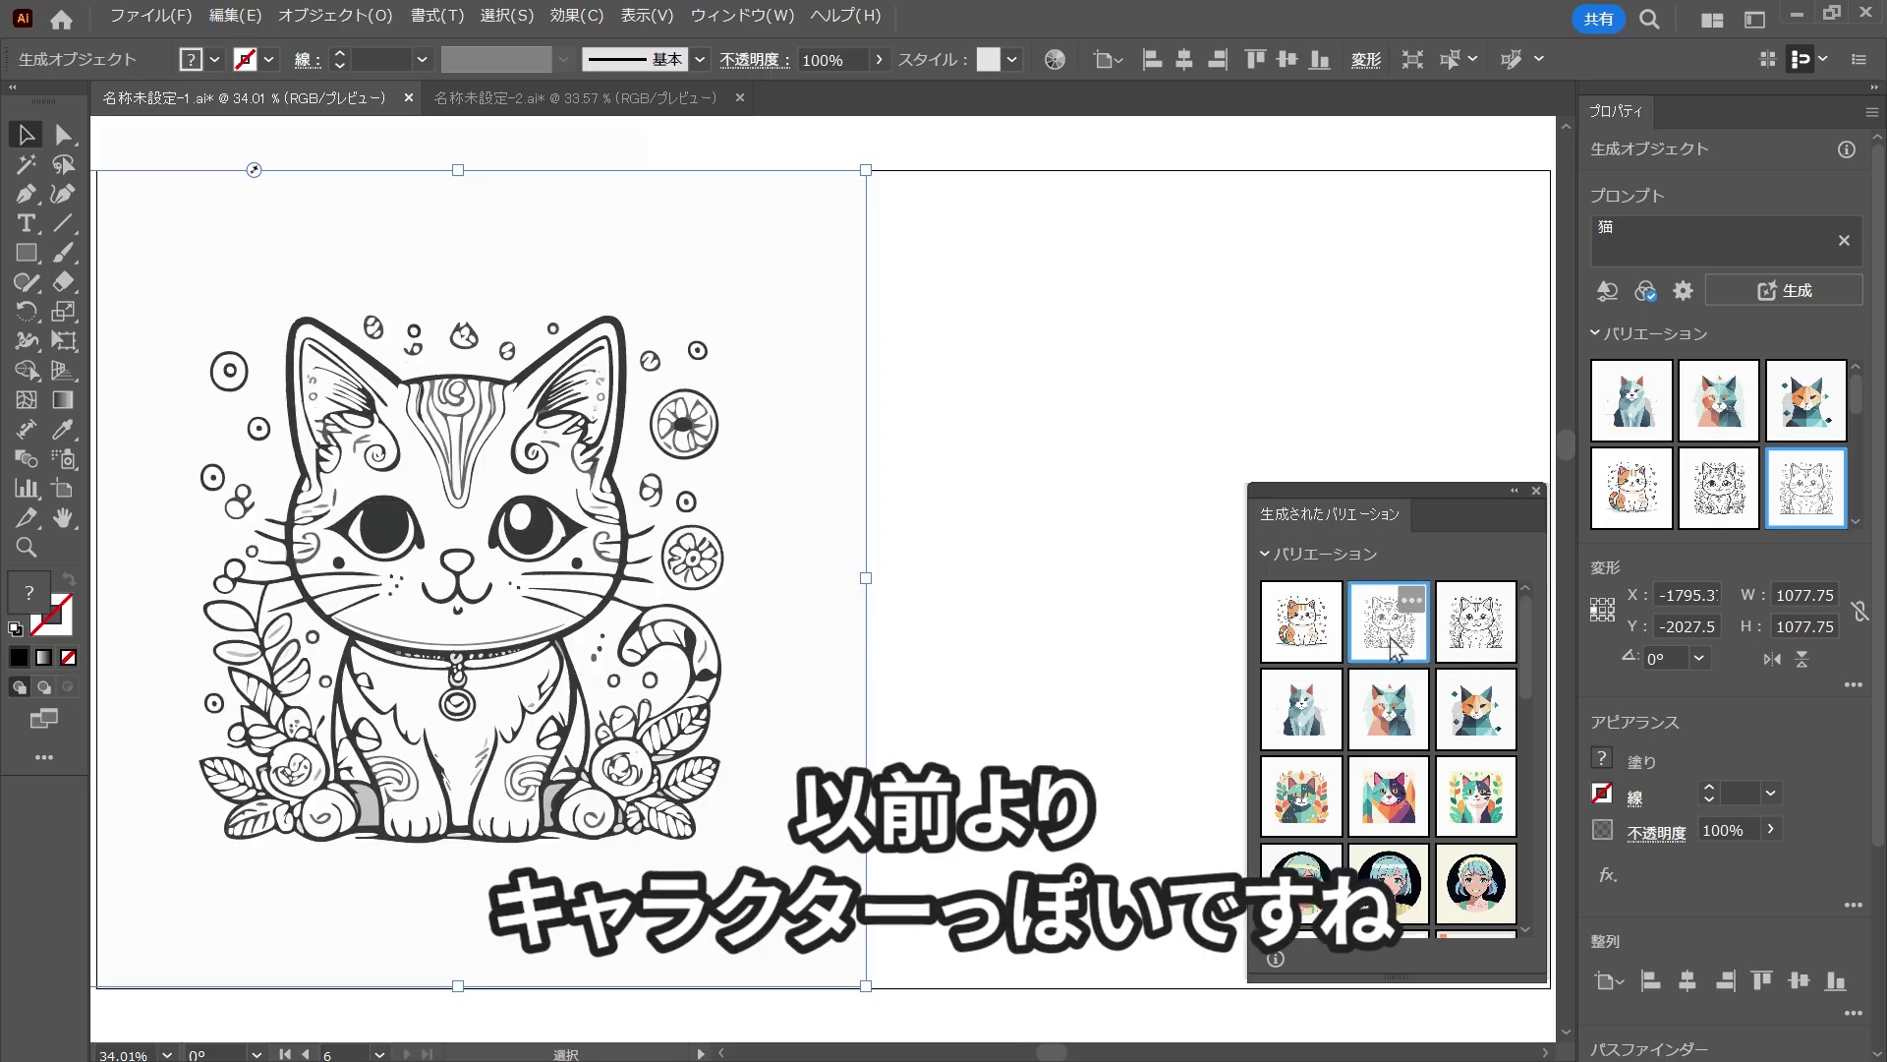
left_click(1327, 654)
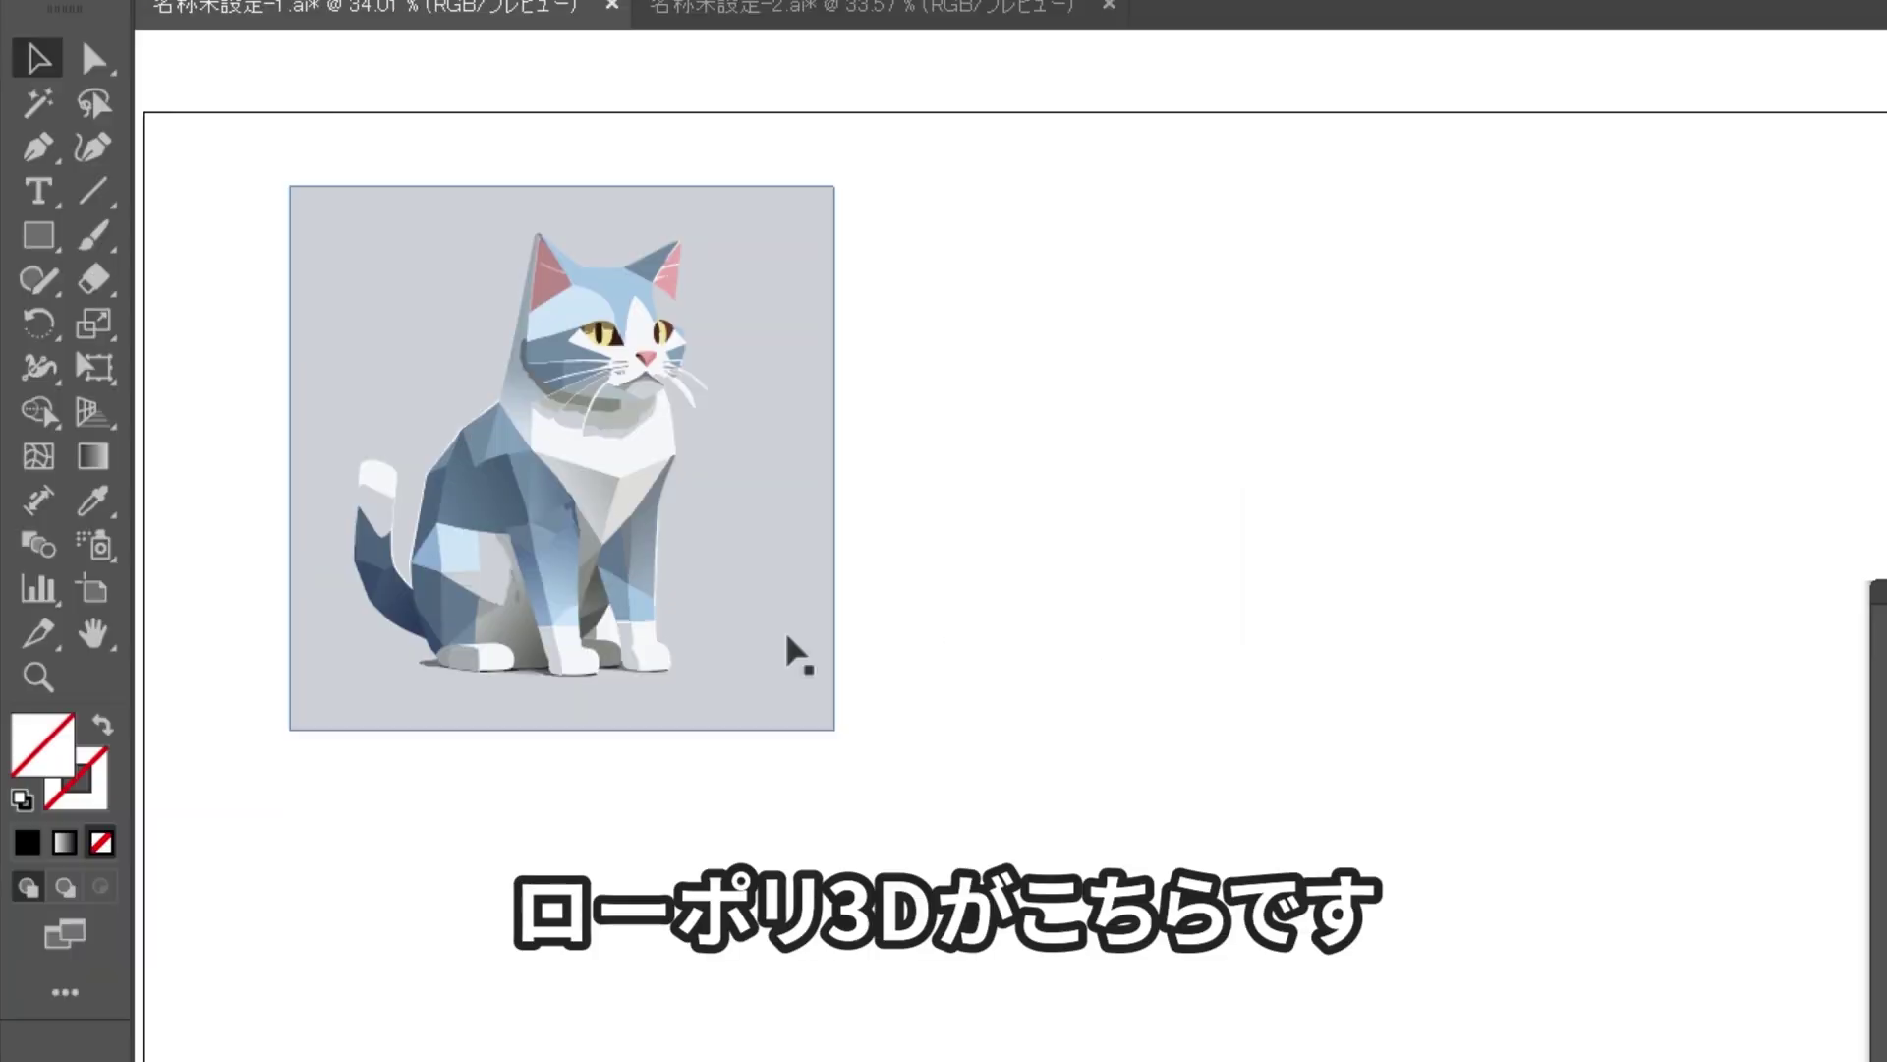
Step: Swap the selected low-poly cat for its white-and-grey variation
left_click(526, 532)
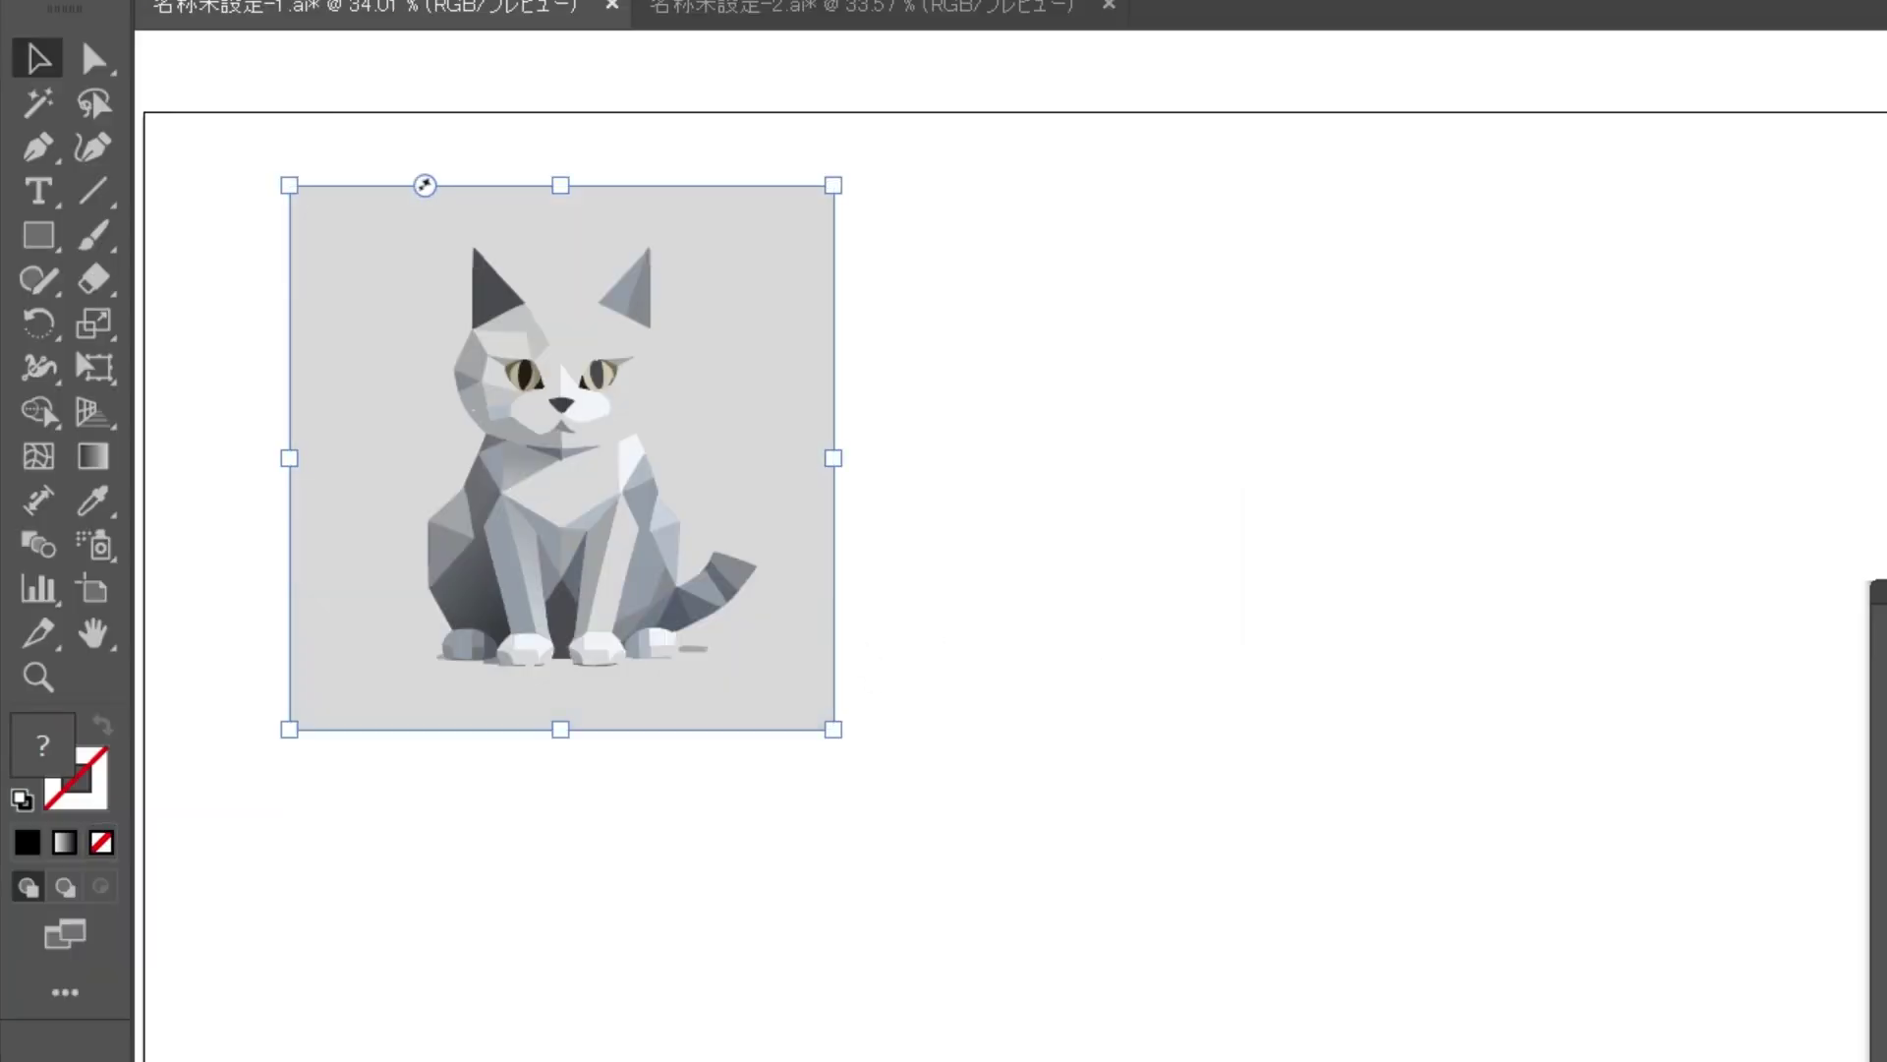
left_click(966, 695)
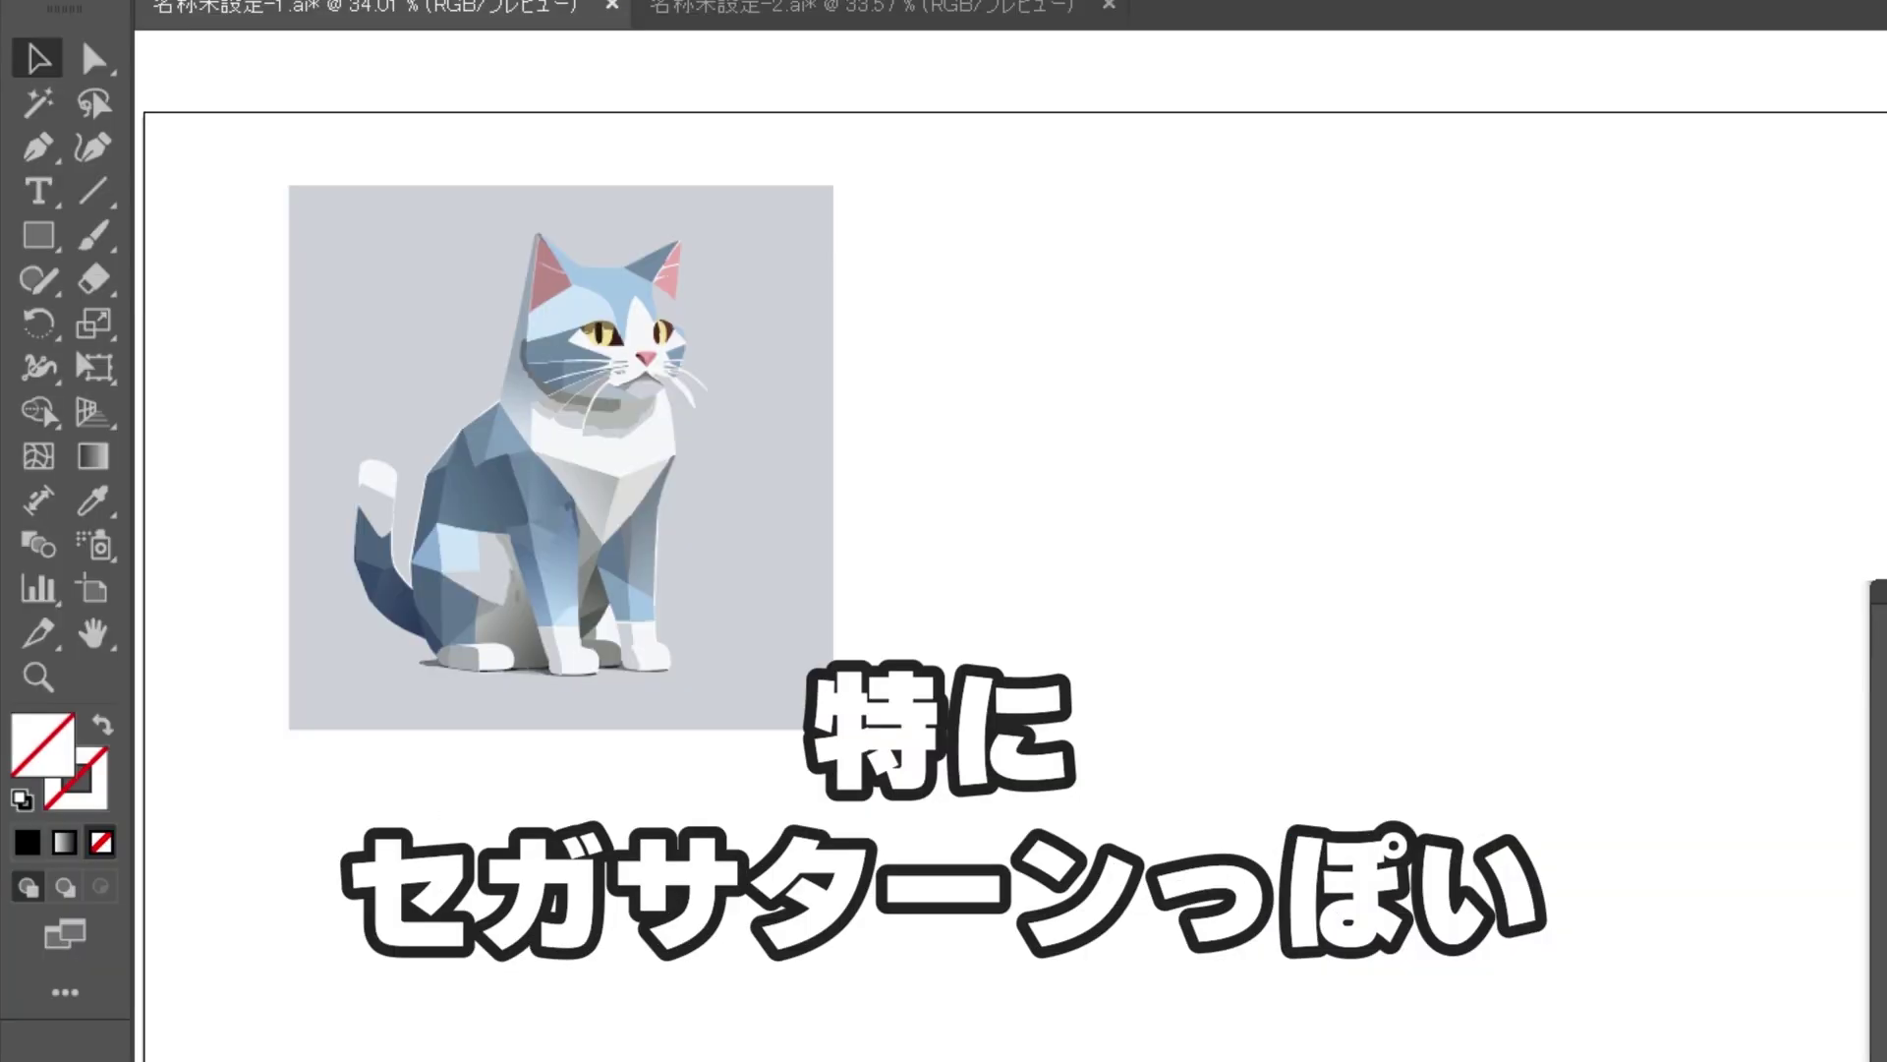
left_click(739, 595)
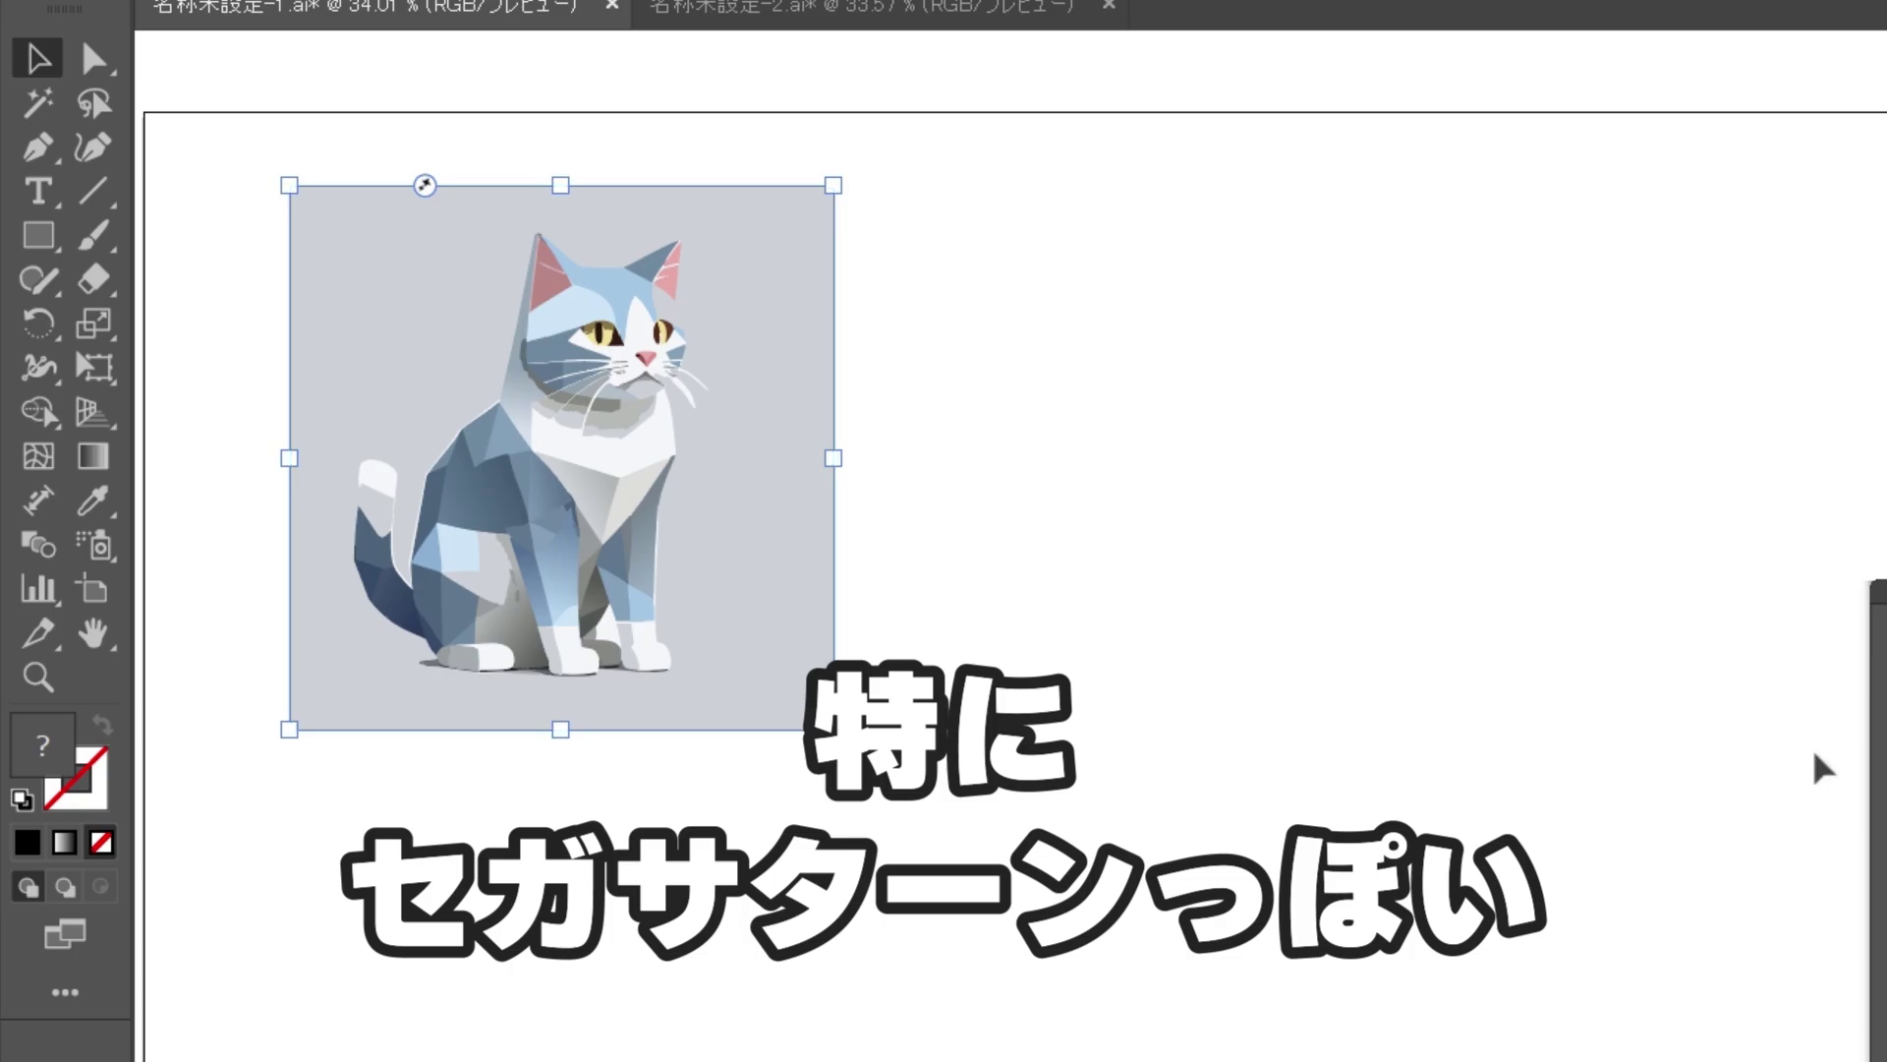
left_click(1360, 653)
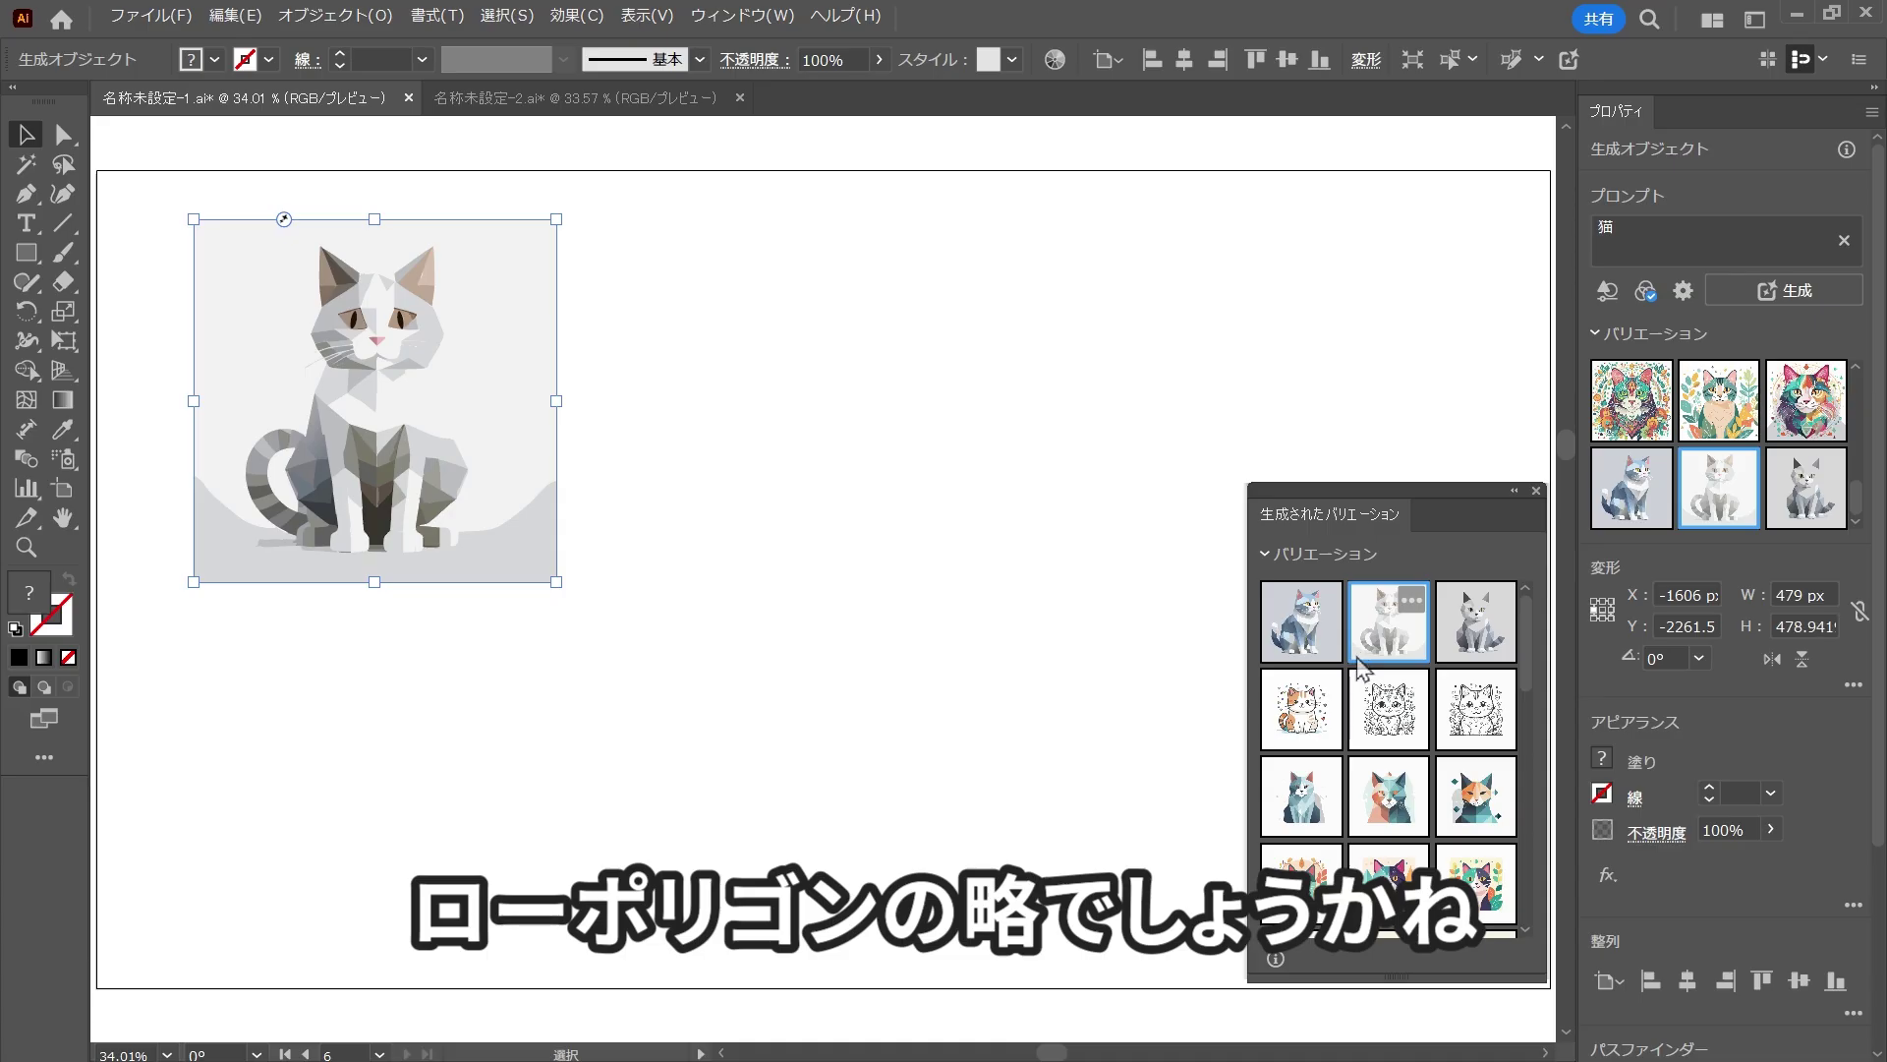
mouse_move(1300, 621)
left_click(1645, 291)
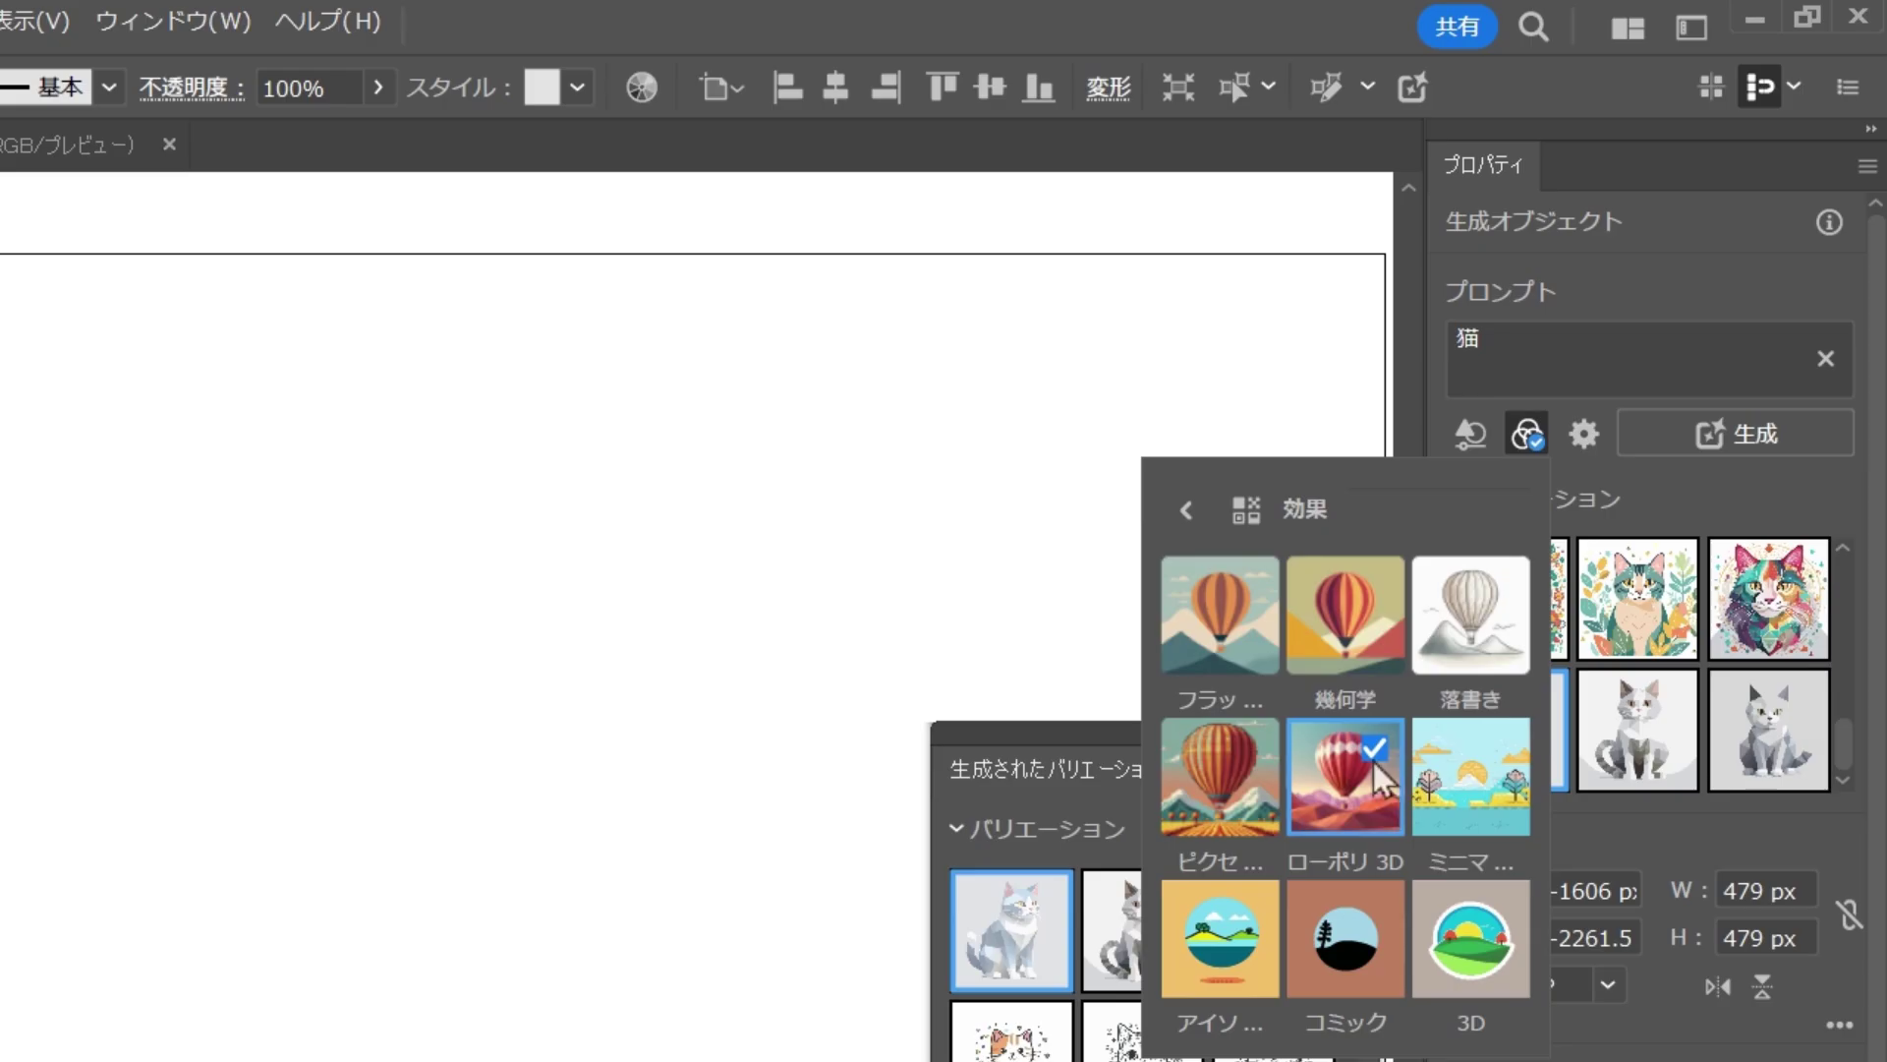
Step: Generate Minimalism (ミニマリズム) cats and apply the purple-and-pink cat with leaves
left_click(1443, 785)
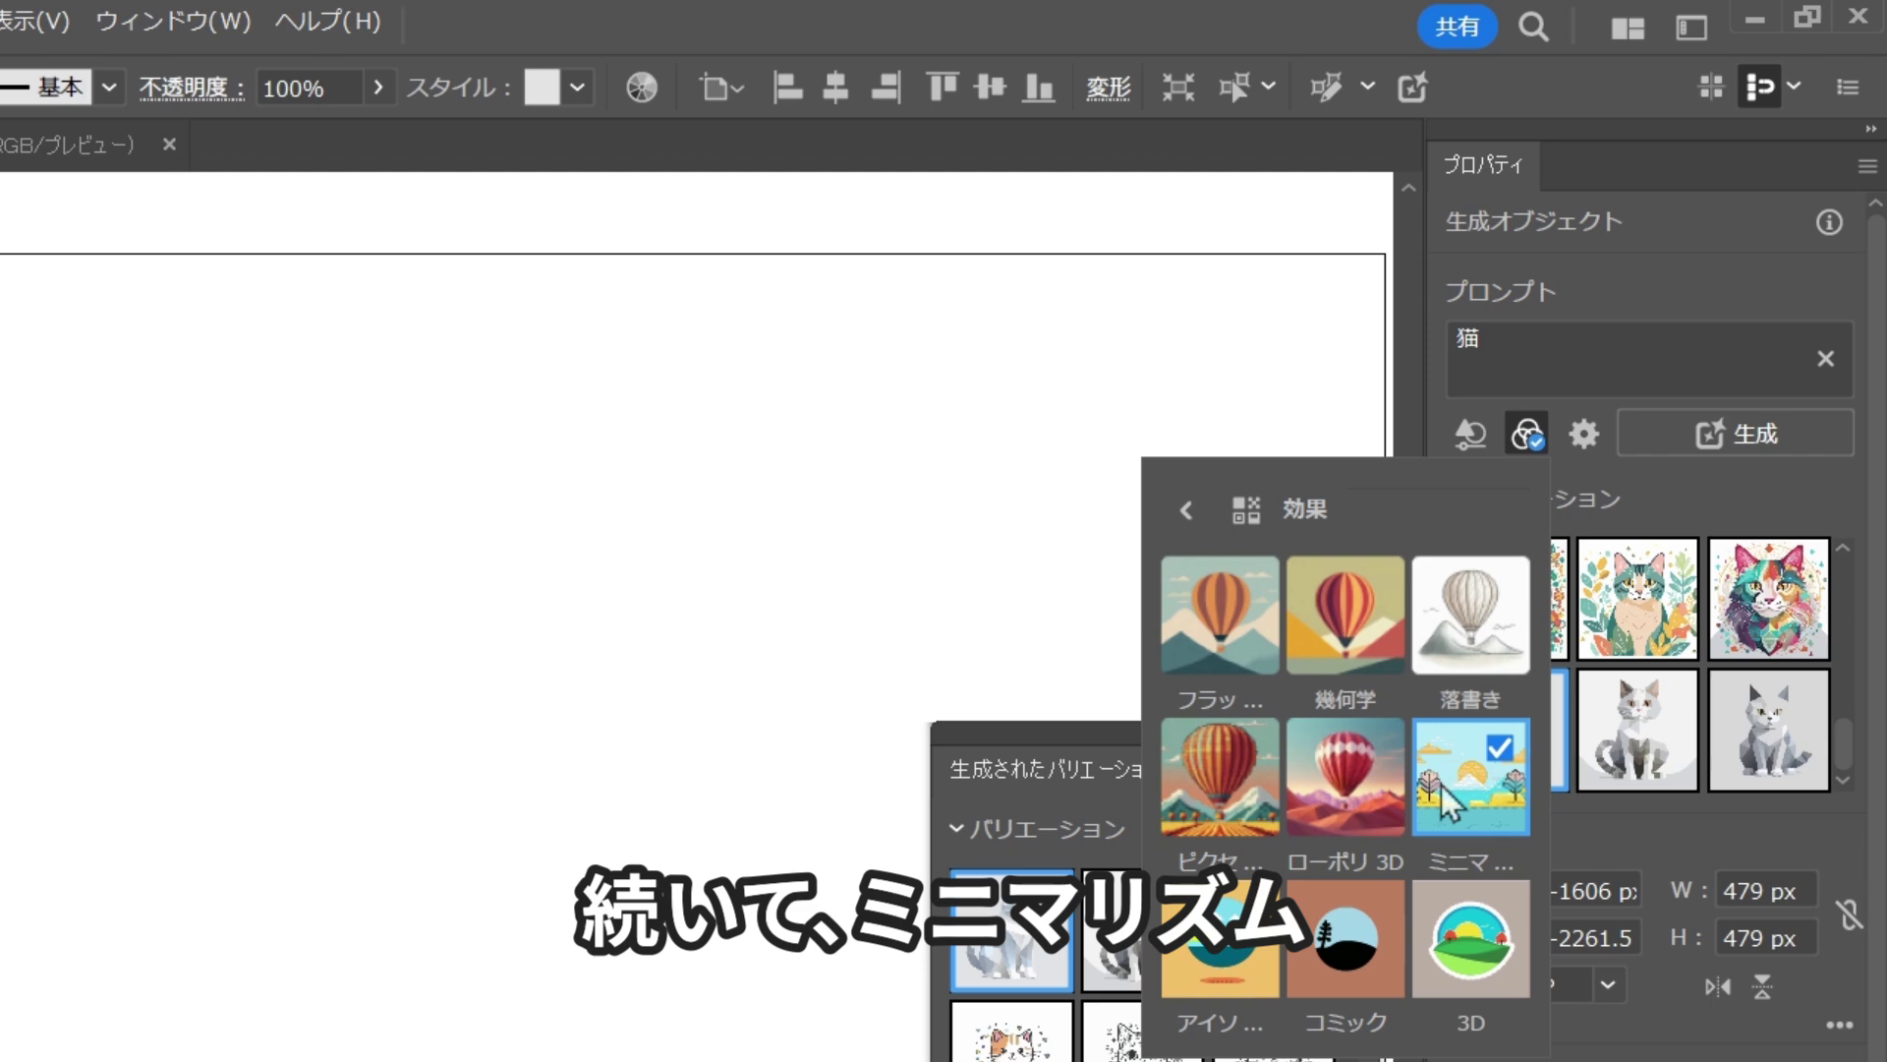
left_click(1746, 433)
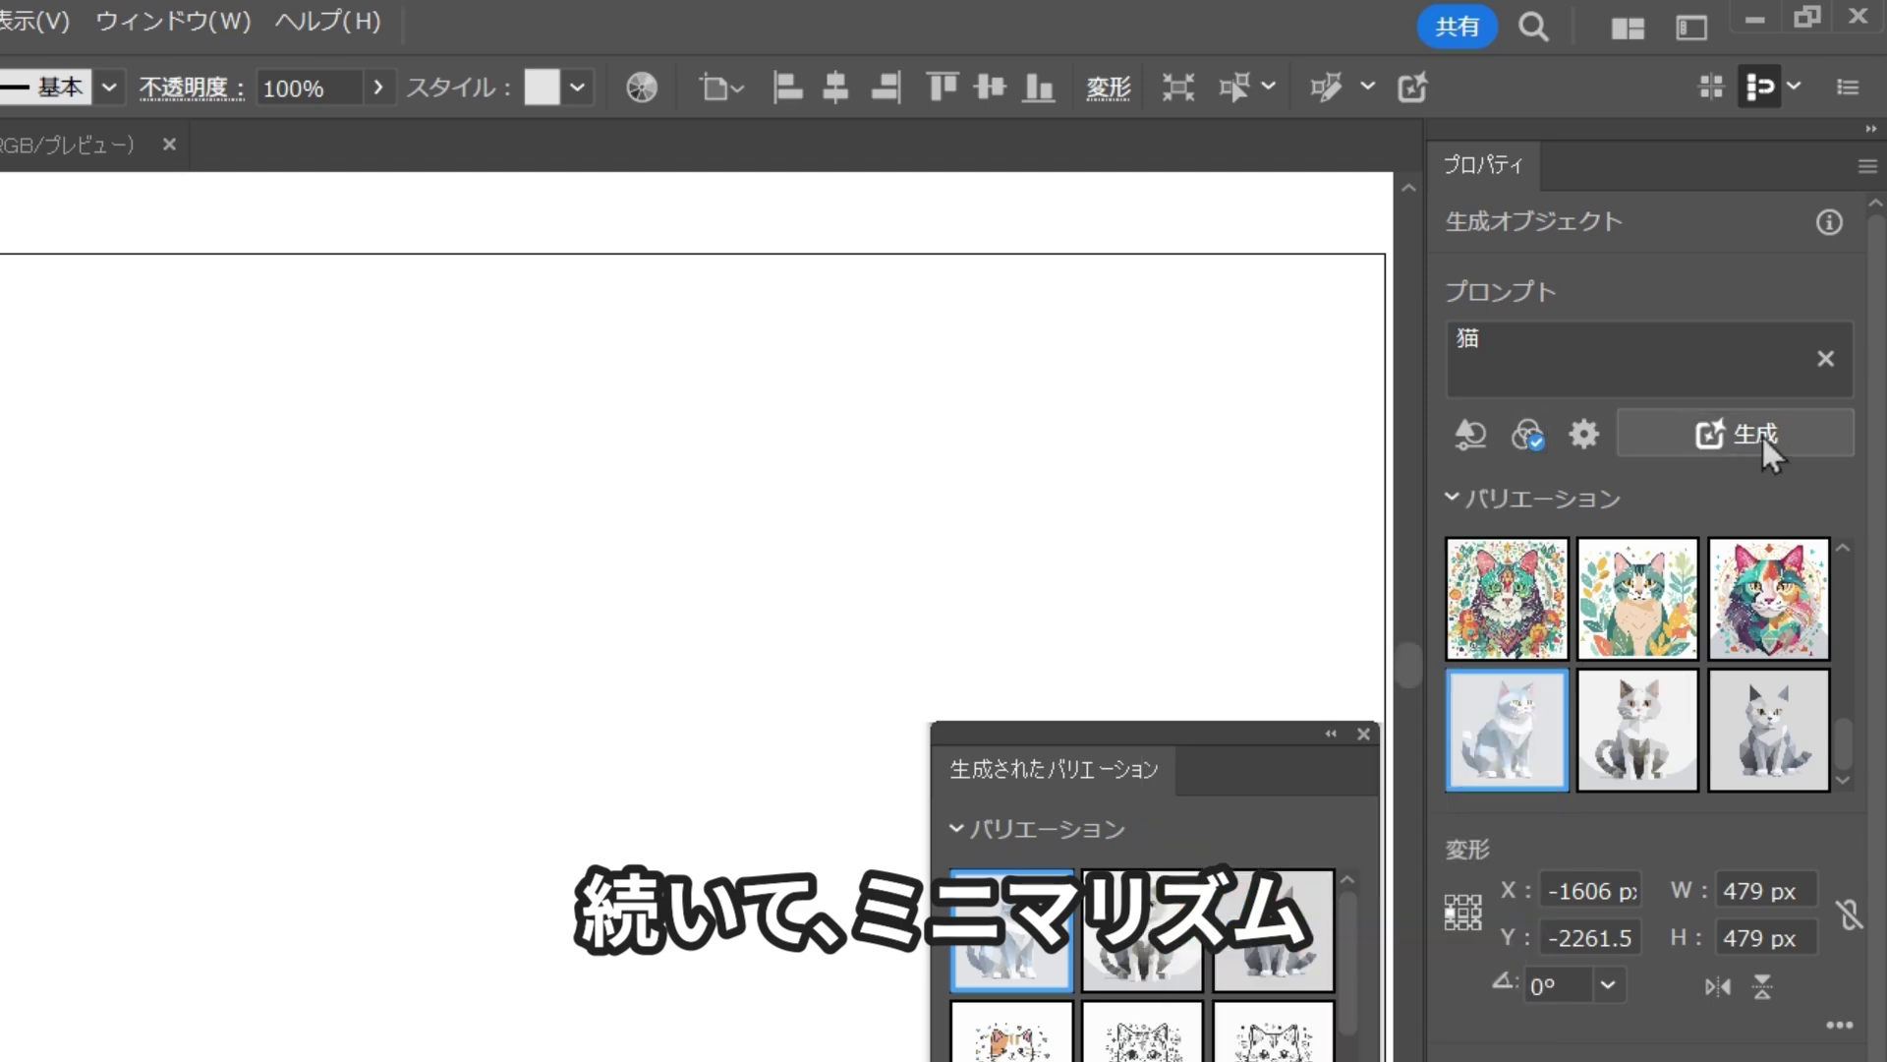
left_click(1760, 433)
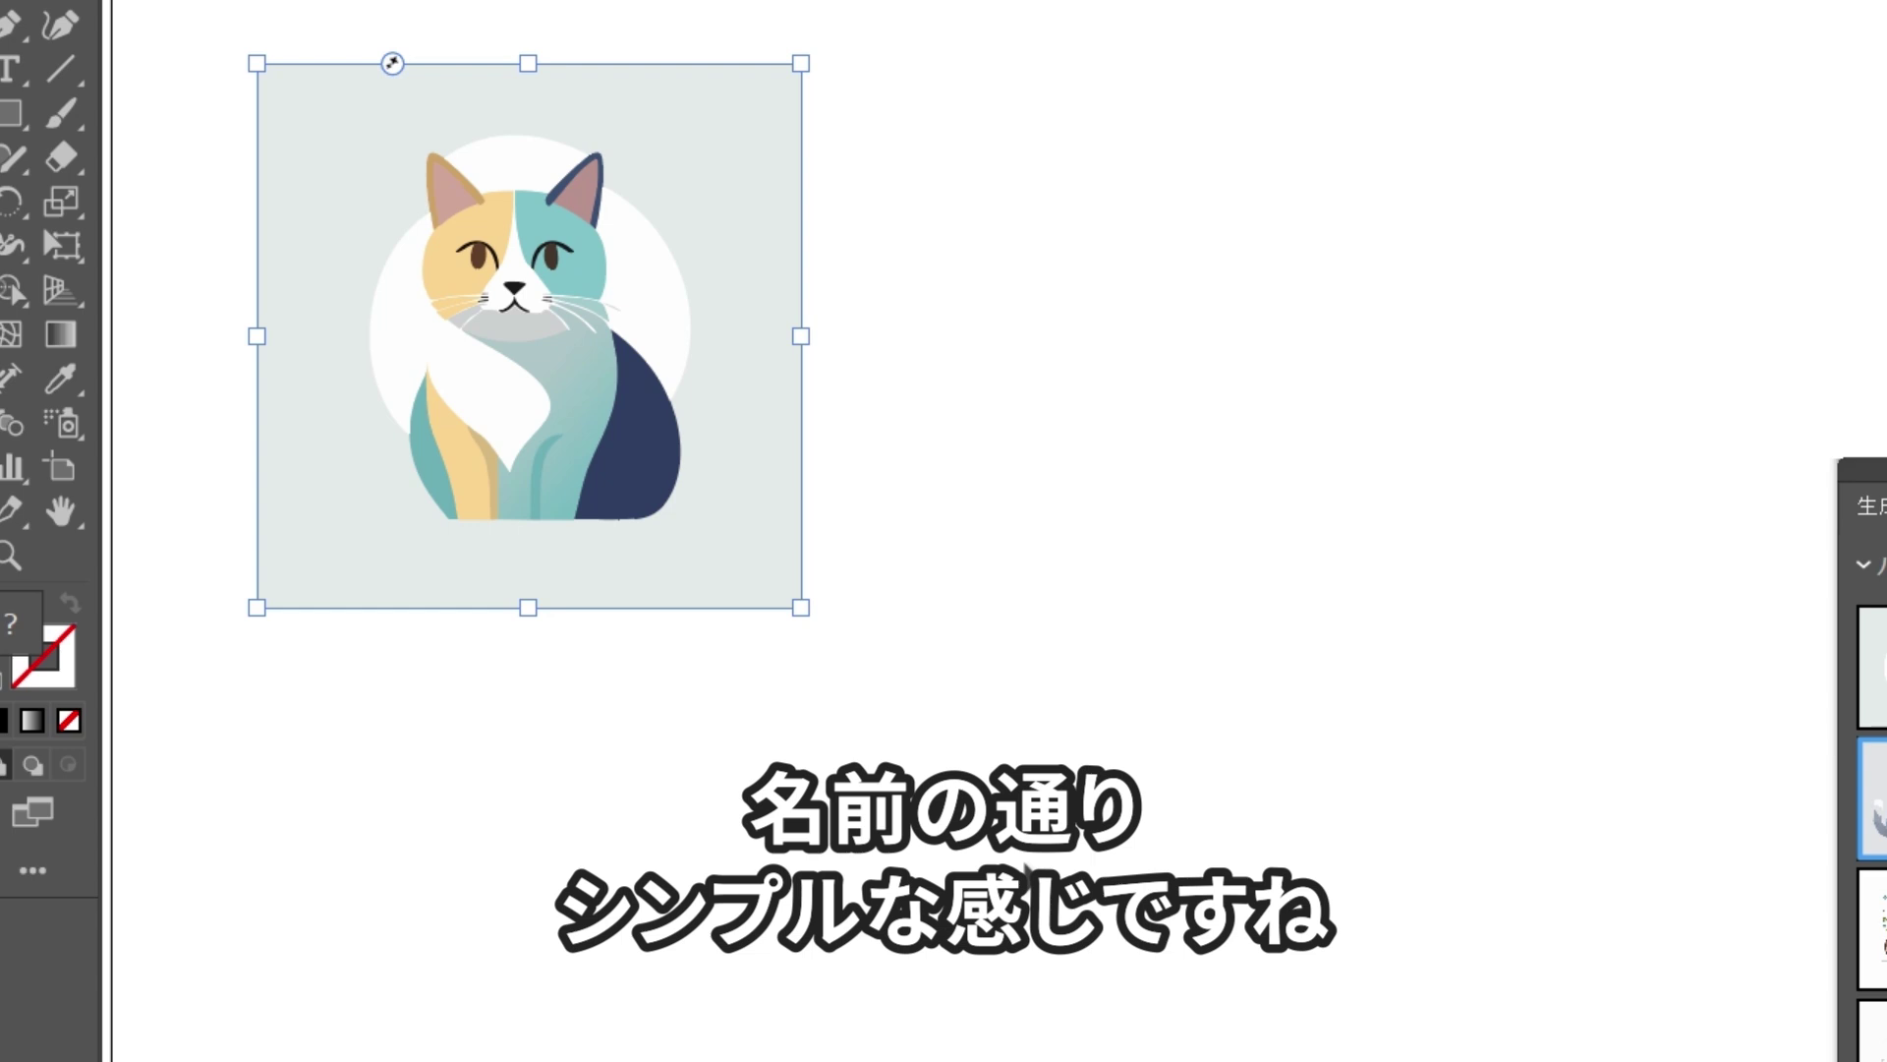
left_click(812, 619)
left_click(725, 590)
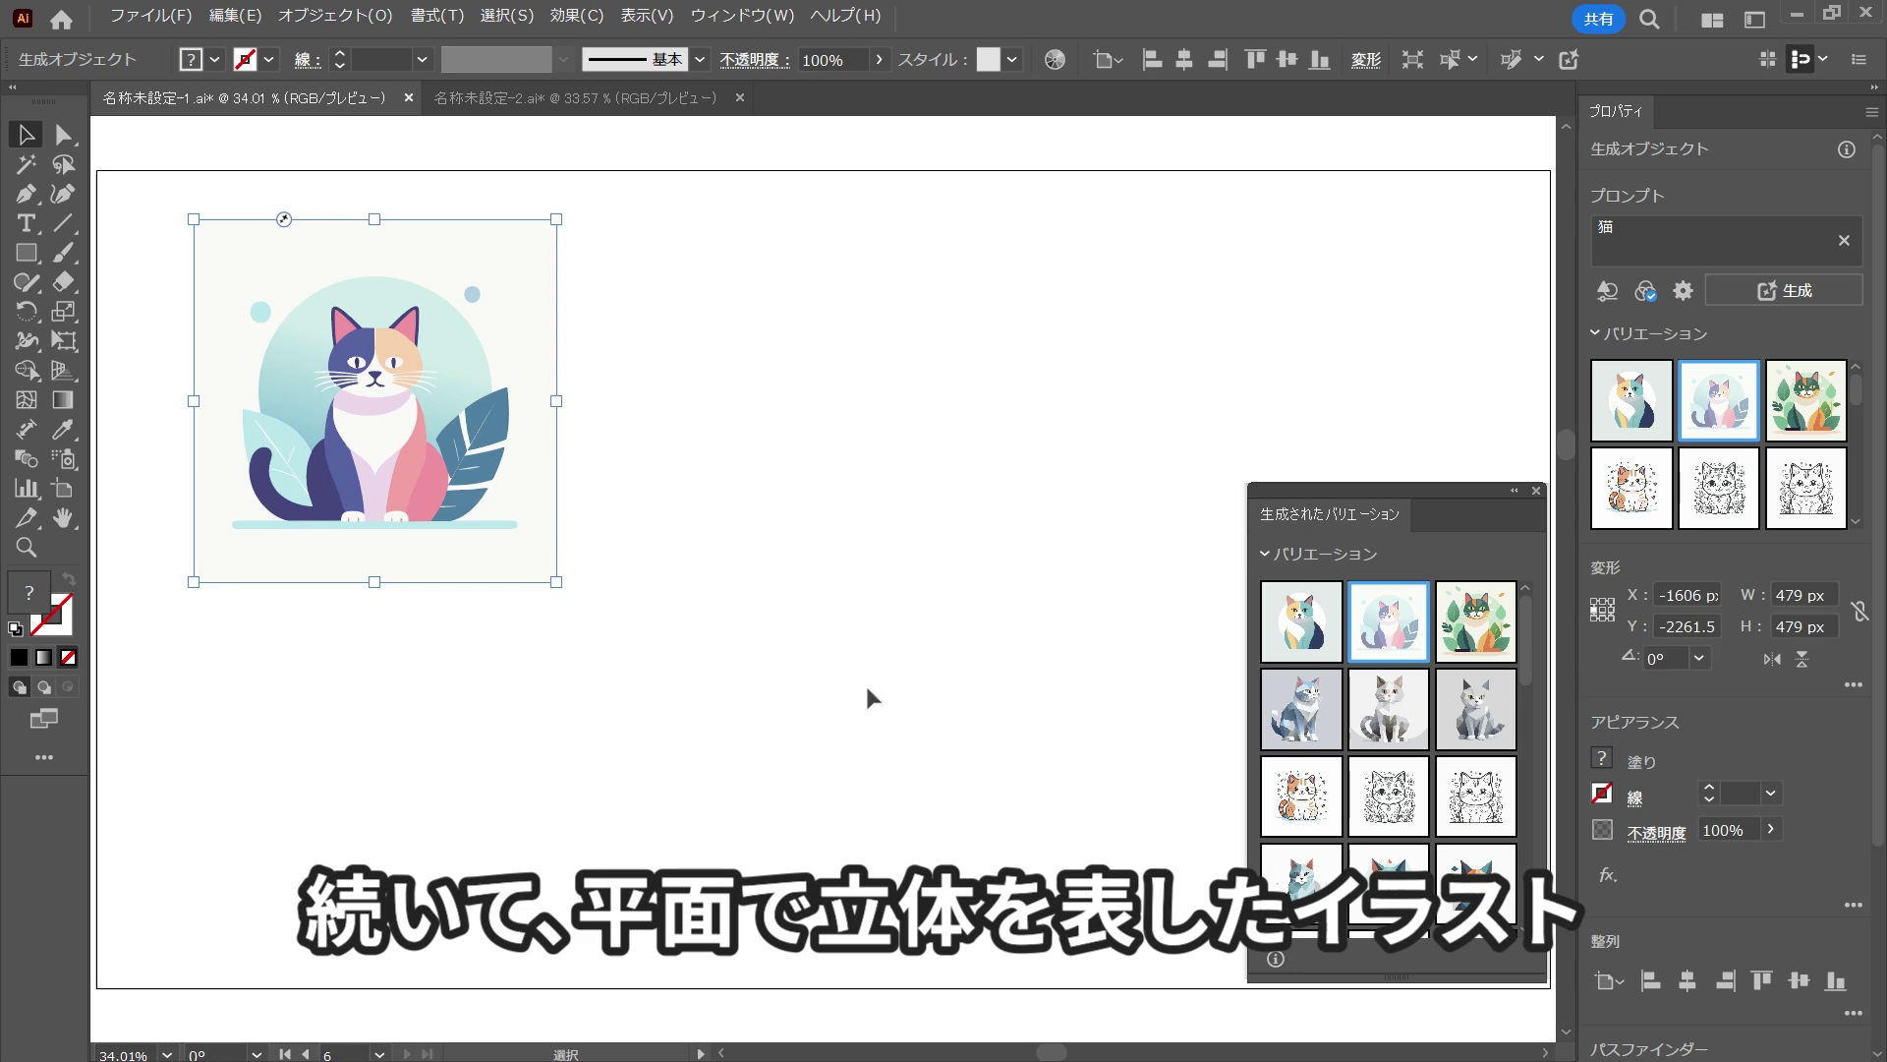
Step: Replace the Minimalism effect with Isometric (アイソメトリック) and regenerate the cat
left_click(1655, 295)
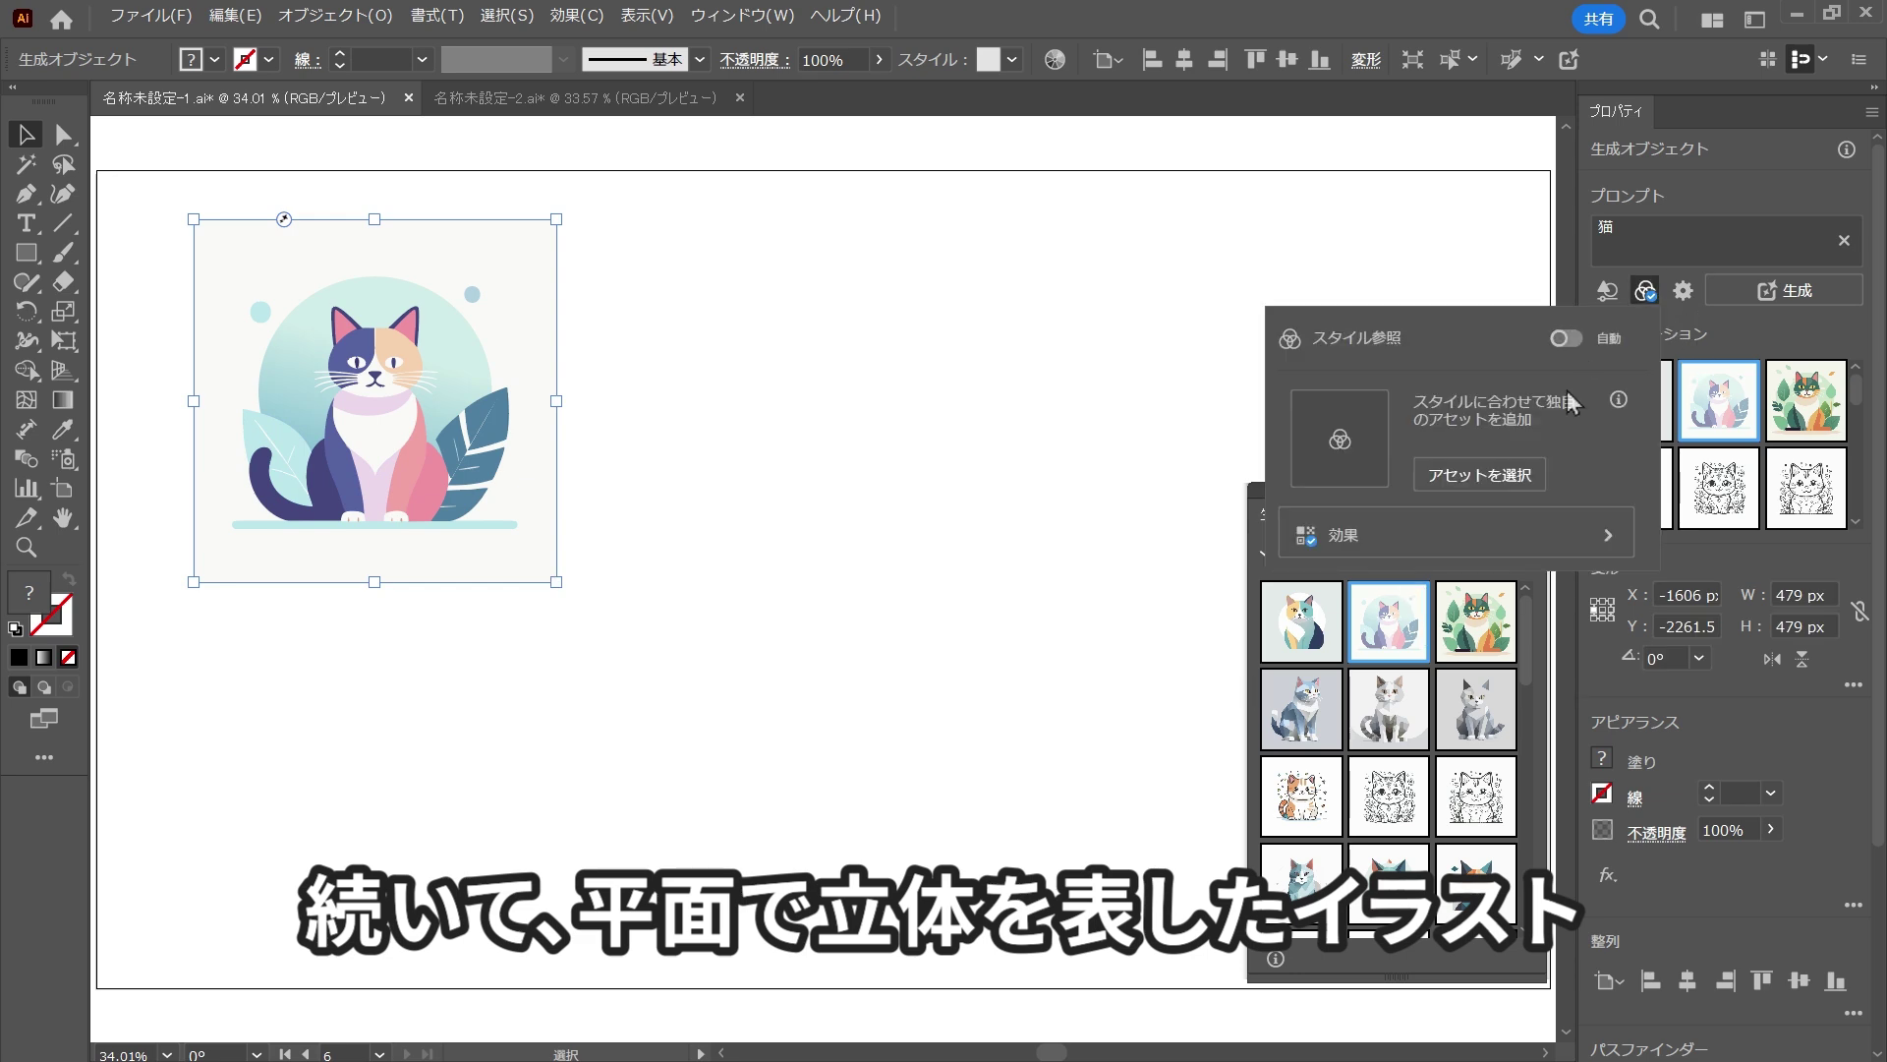
left_click(1572, 535)
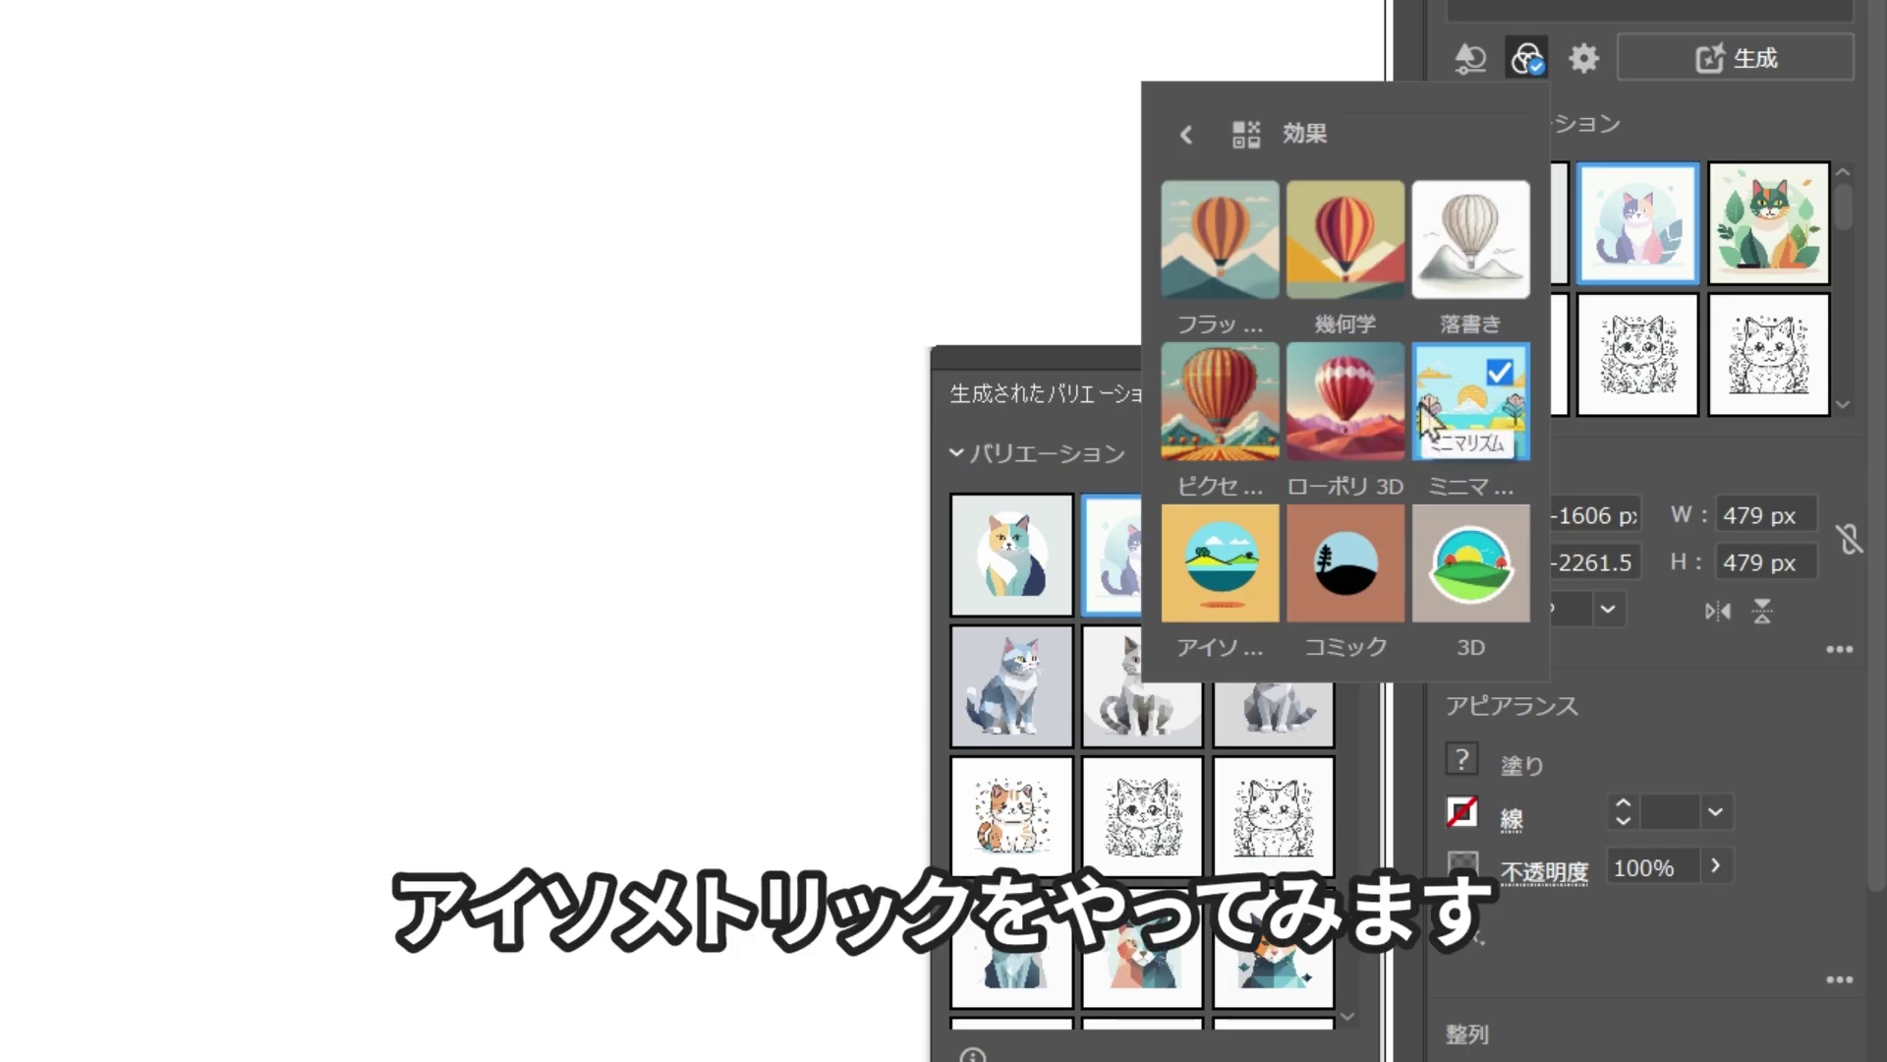
left_click(1425, 414)
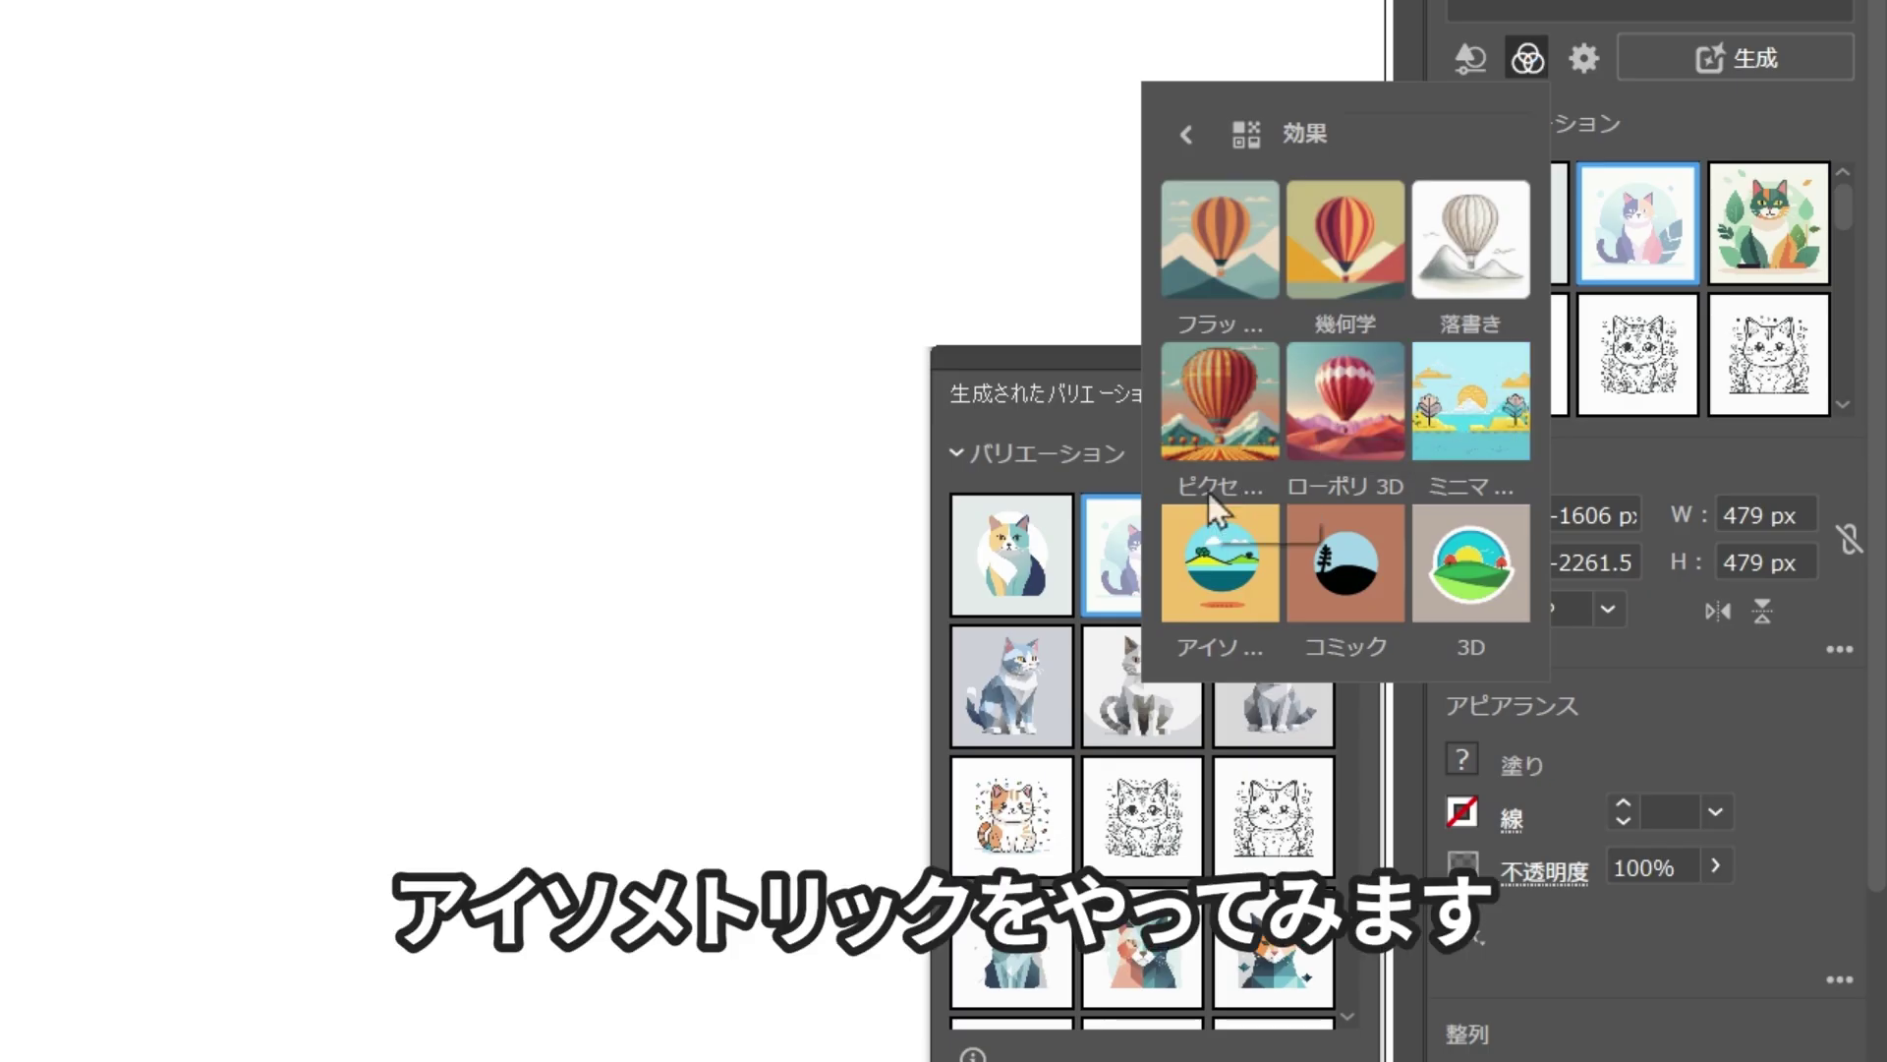
left_click(1219, 566)
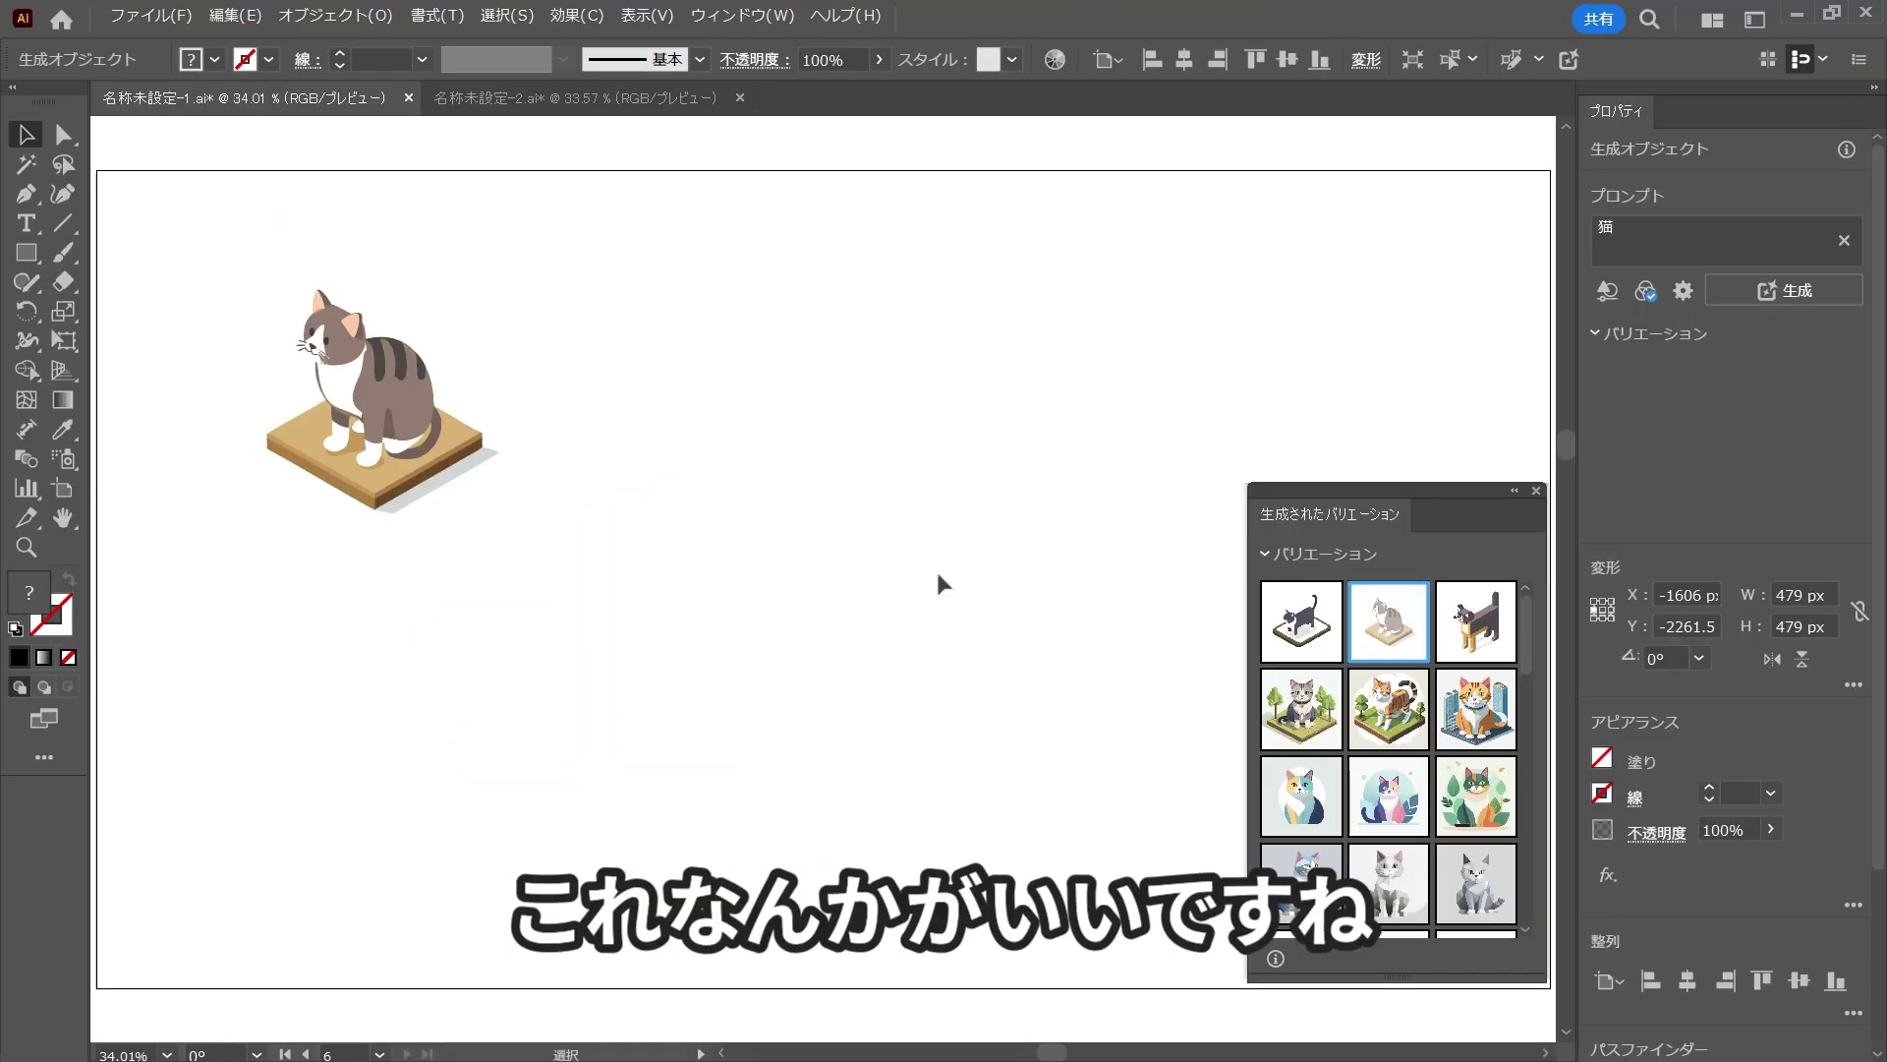
left_click(936, 568)
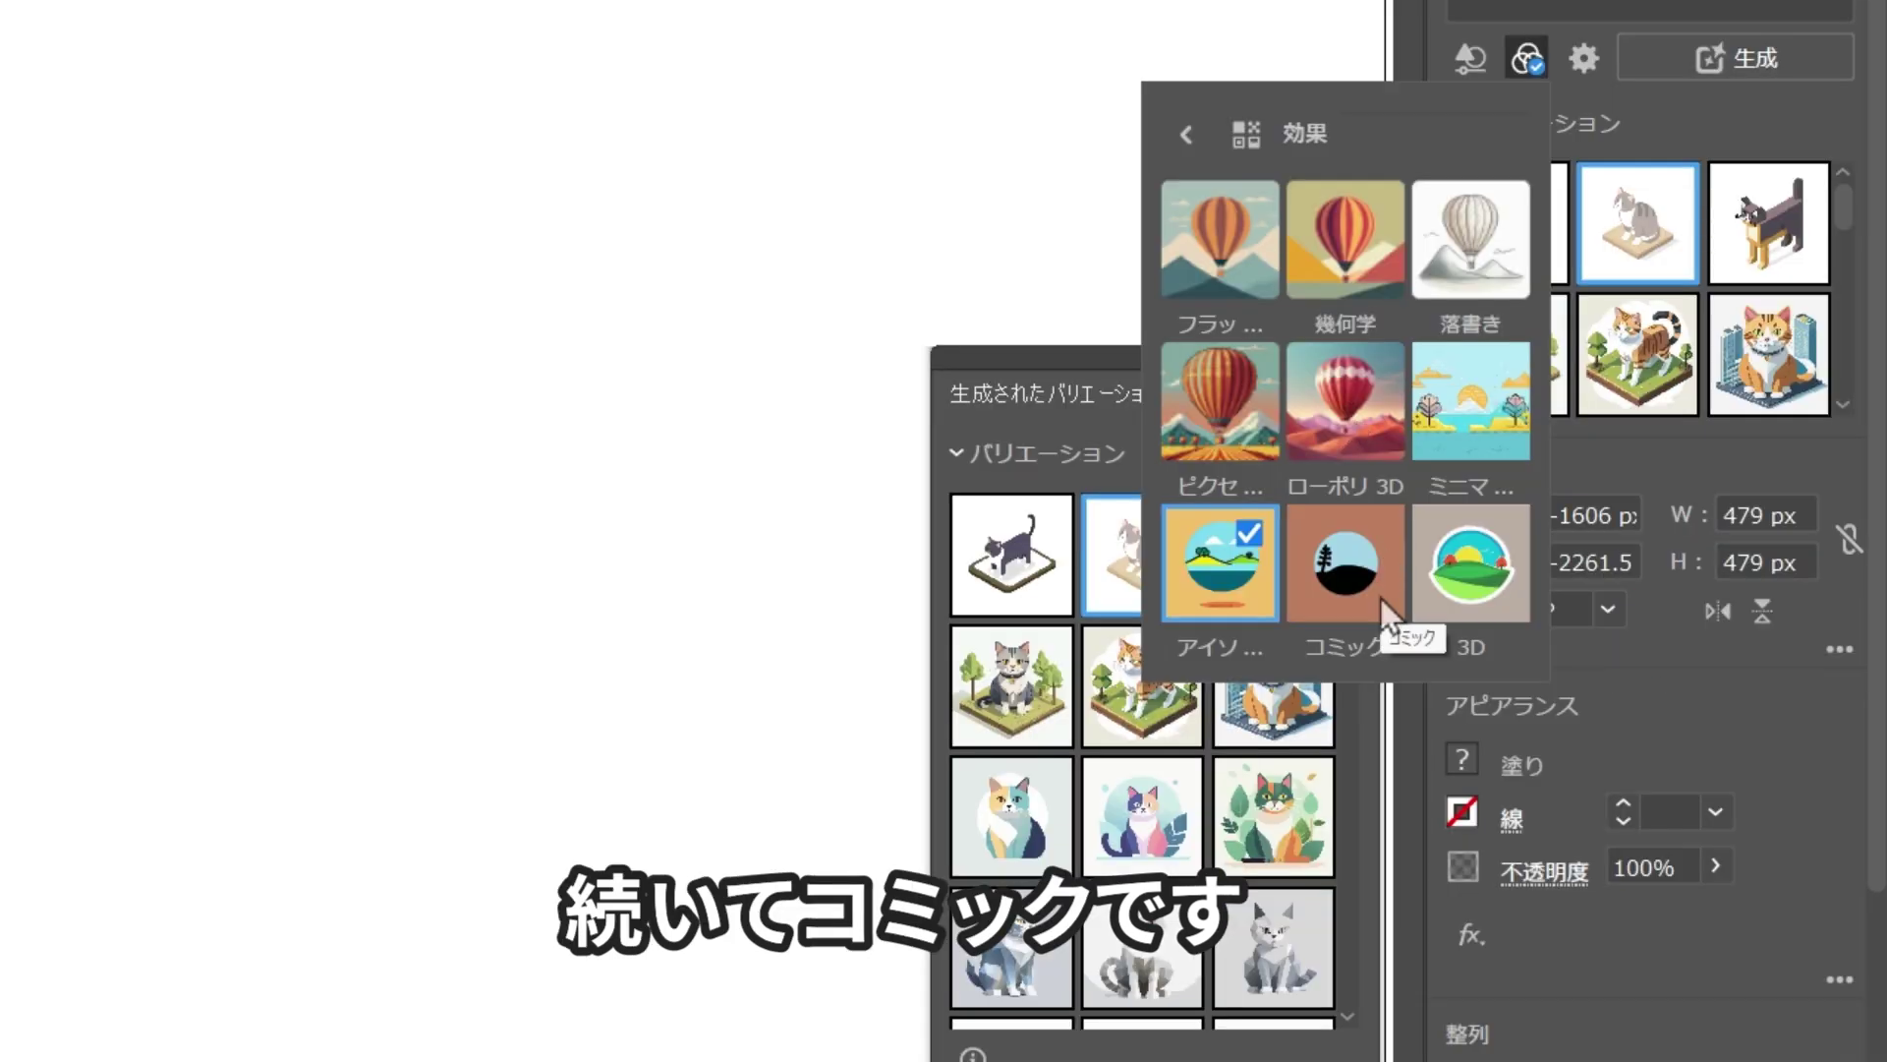
Step: Generate Comic (コミック) cats, place the first burst variation, then generate with the 3D effect
left_click(1311, 563)
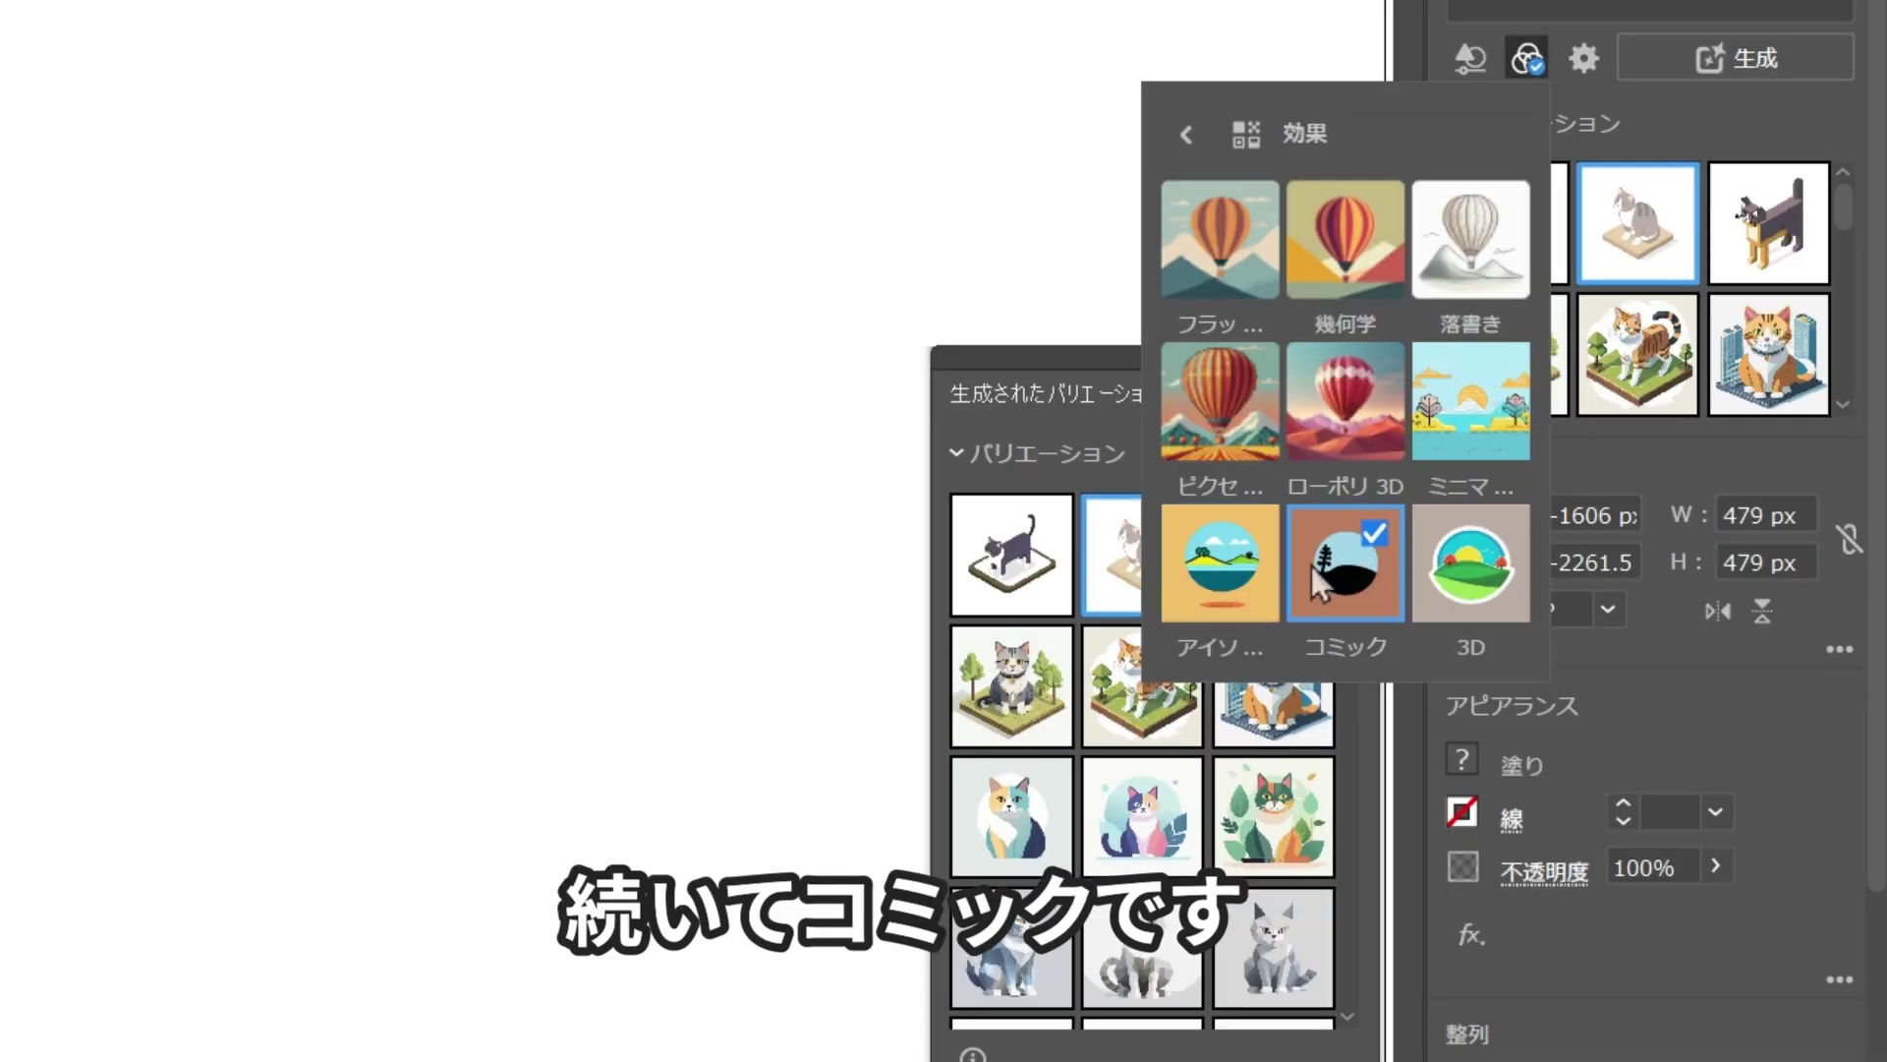
left_click(1728, 57)
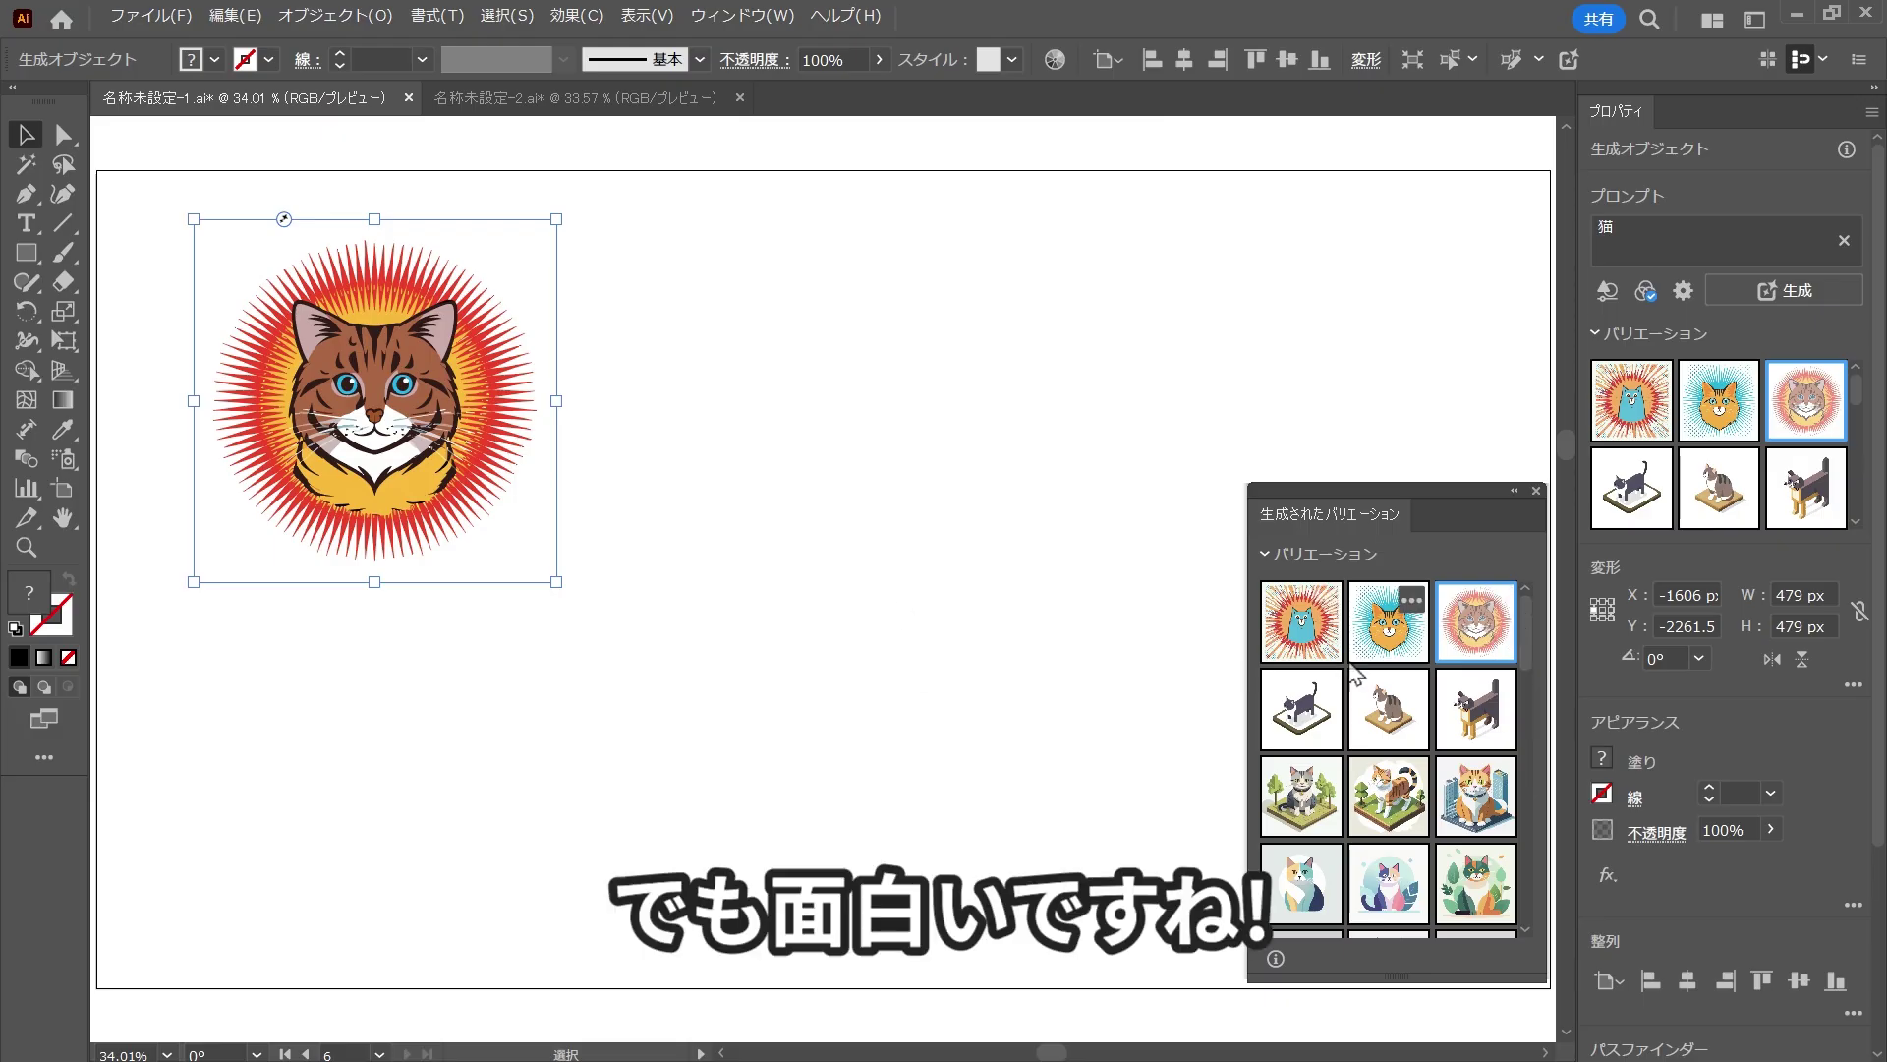
mouse_move(1388, 621)
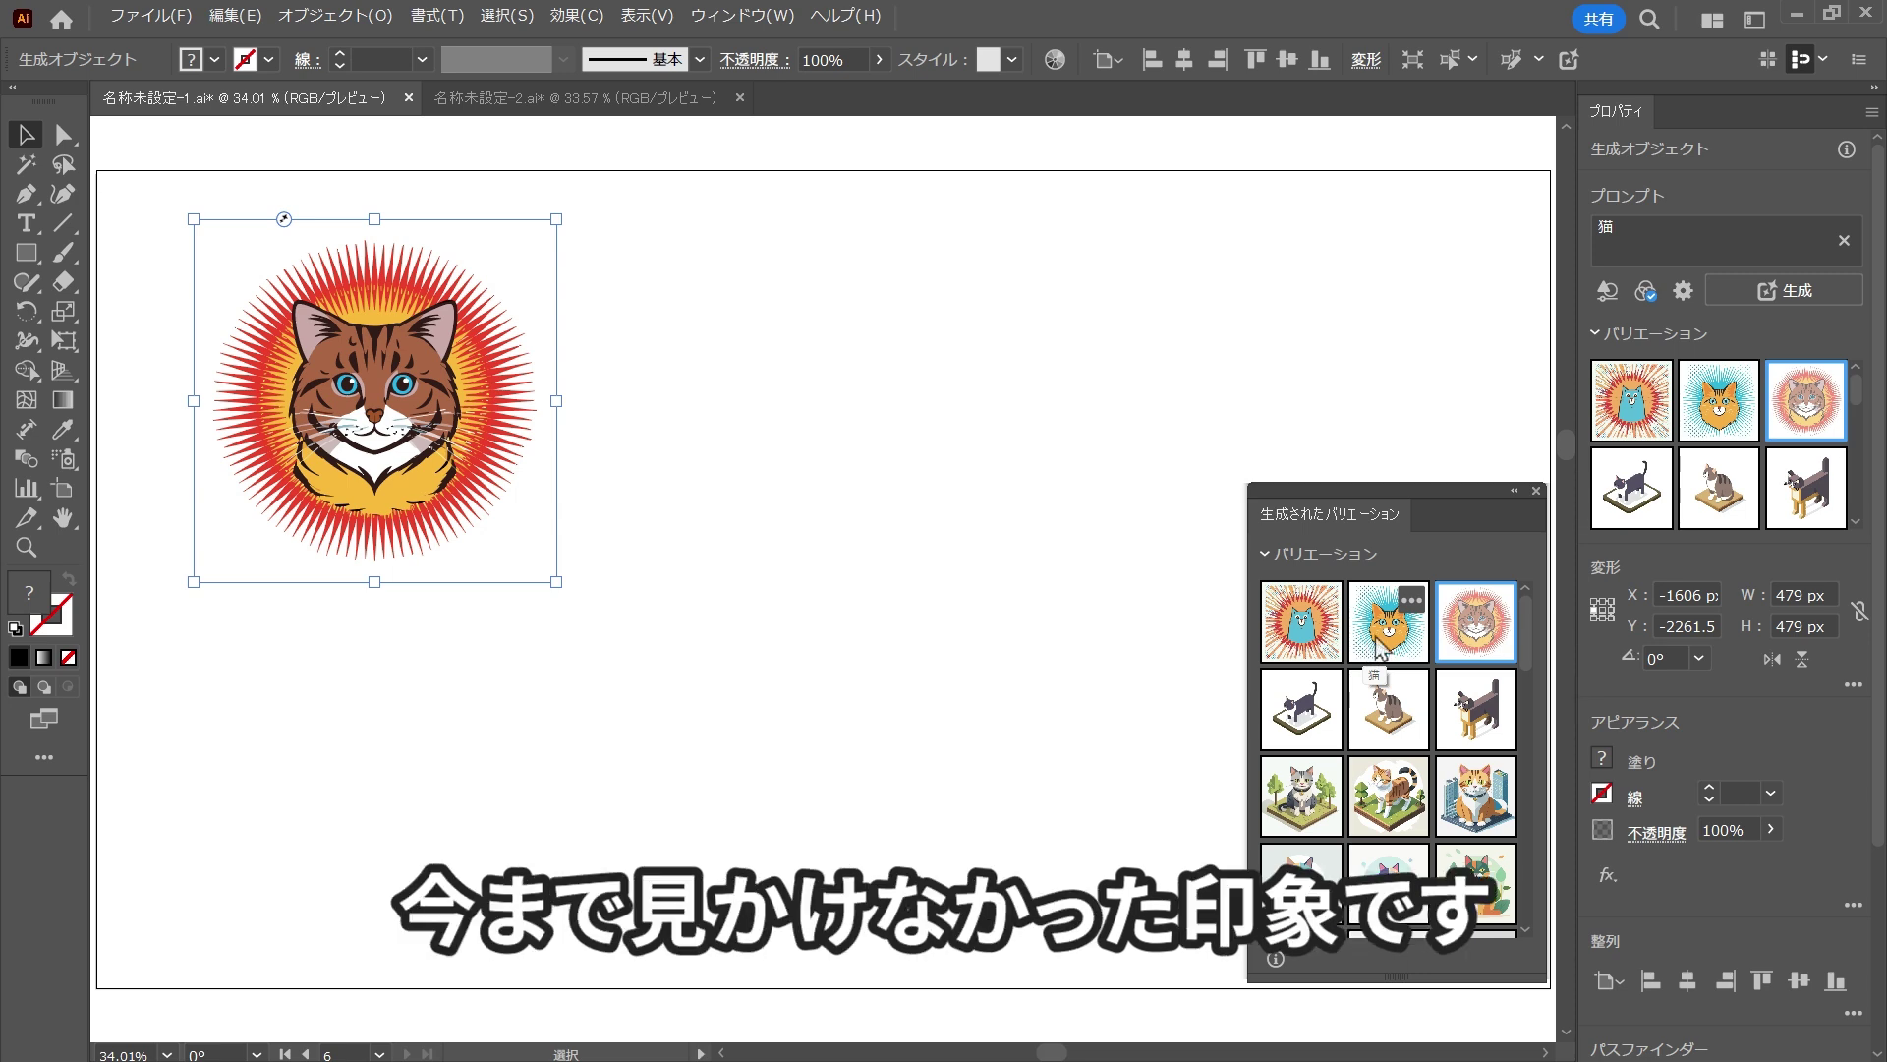
left_click(1307, 634)
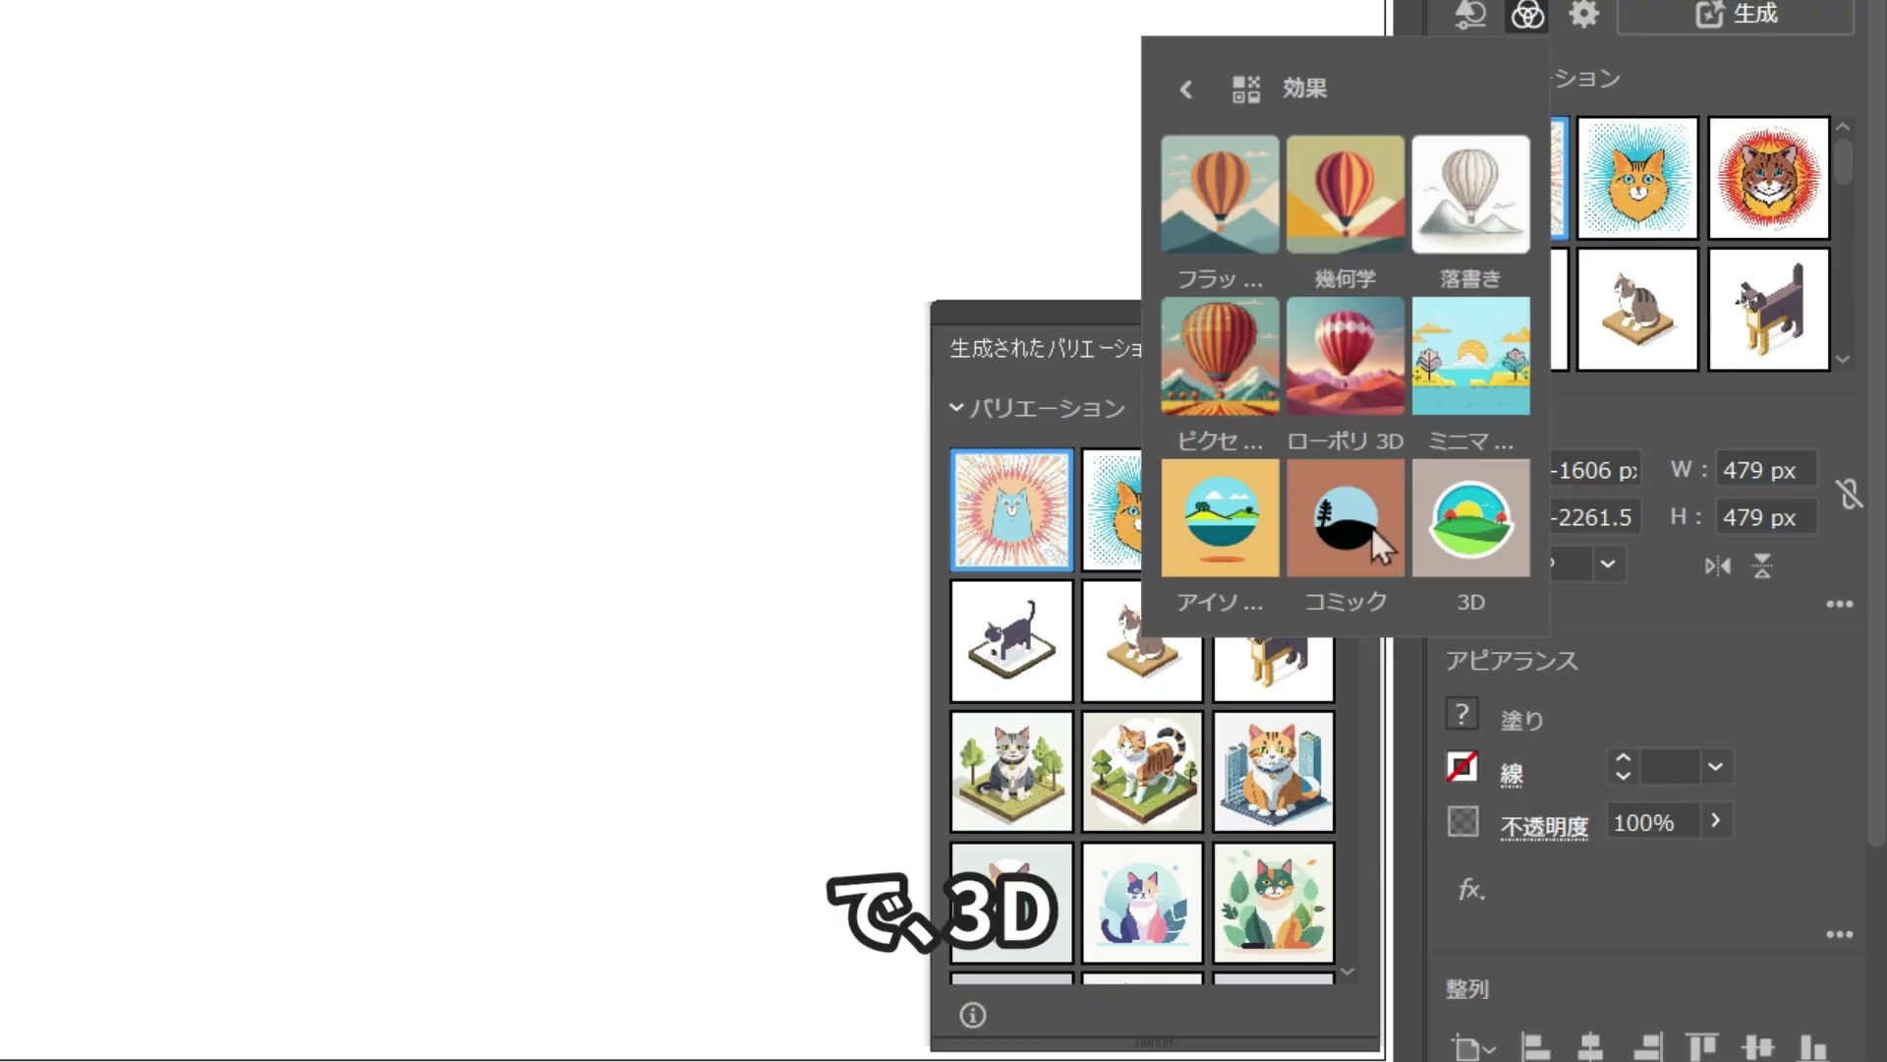
left_click(1484, 555)
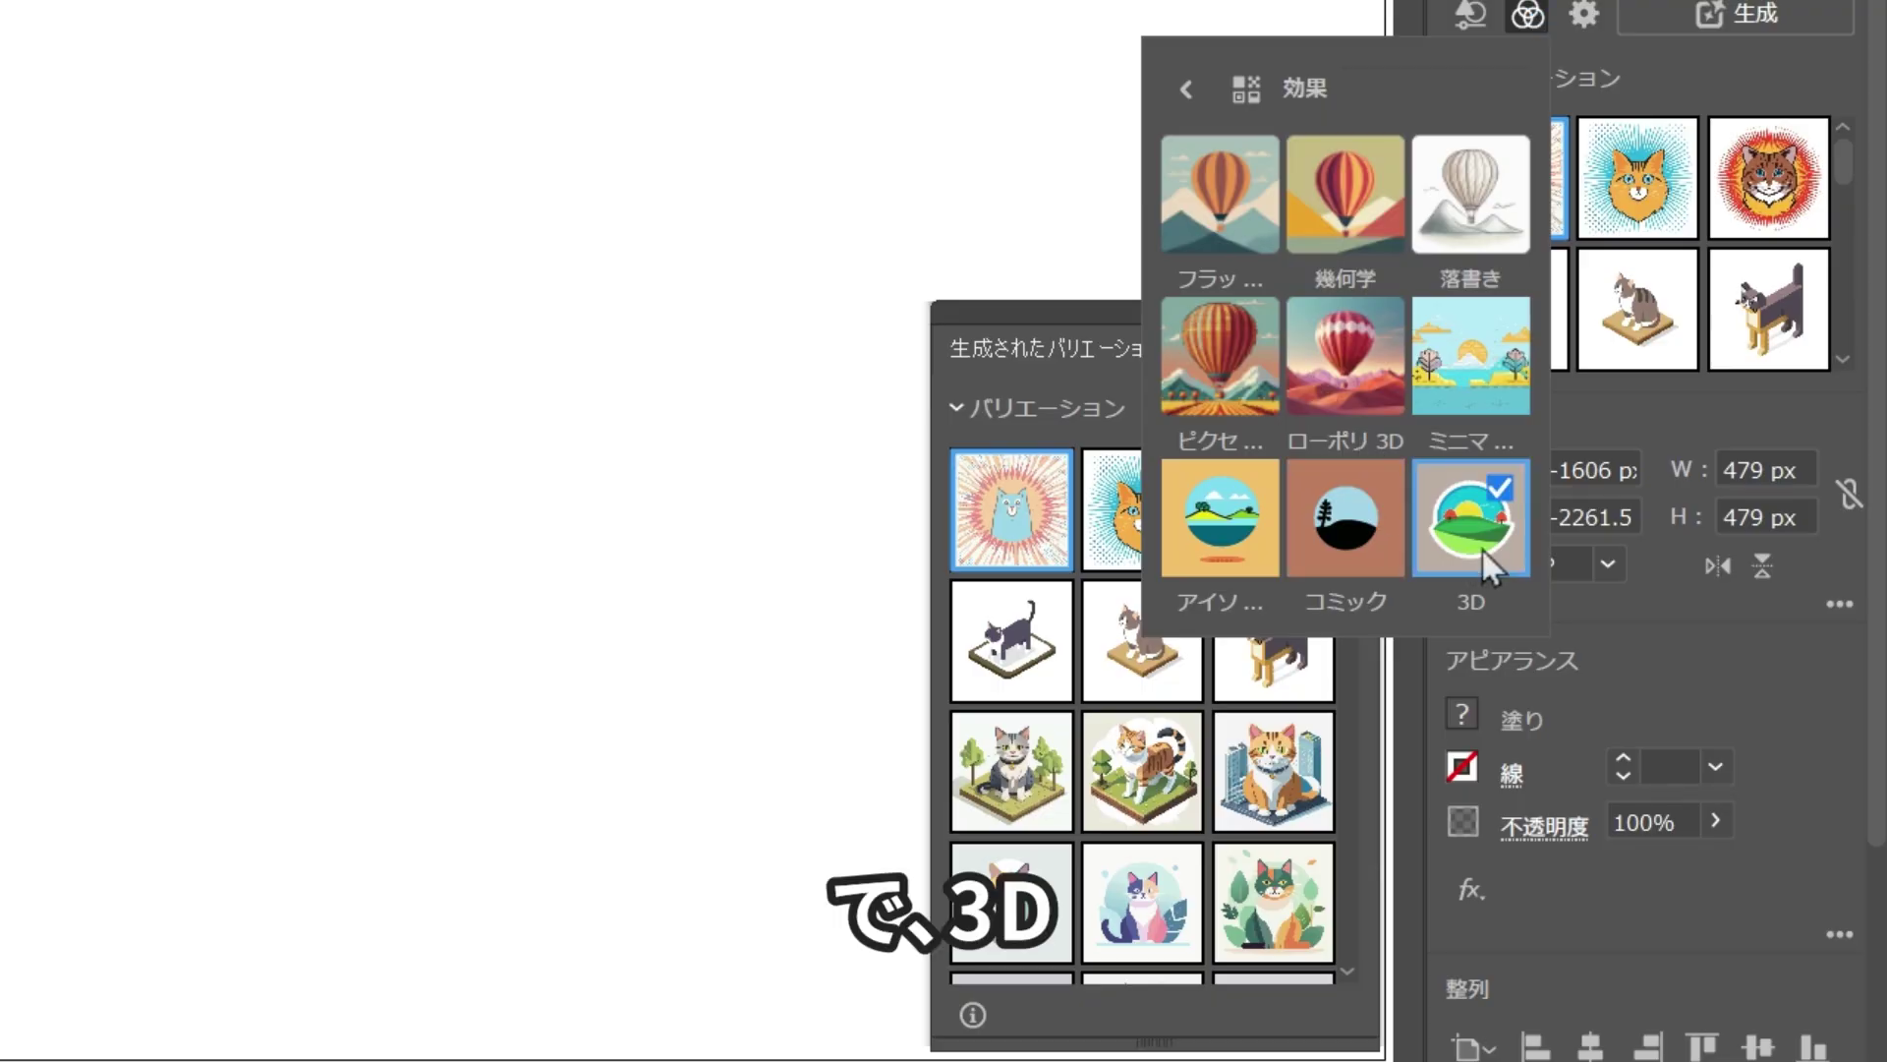
left_click(1706, 118)
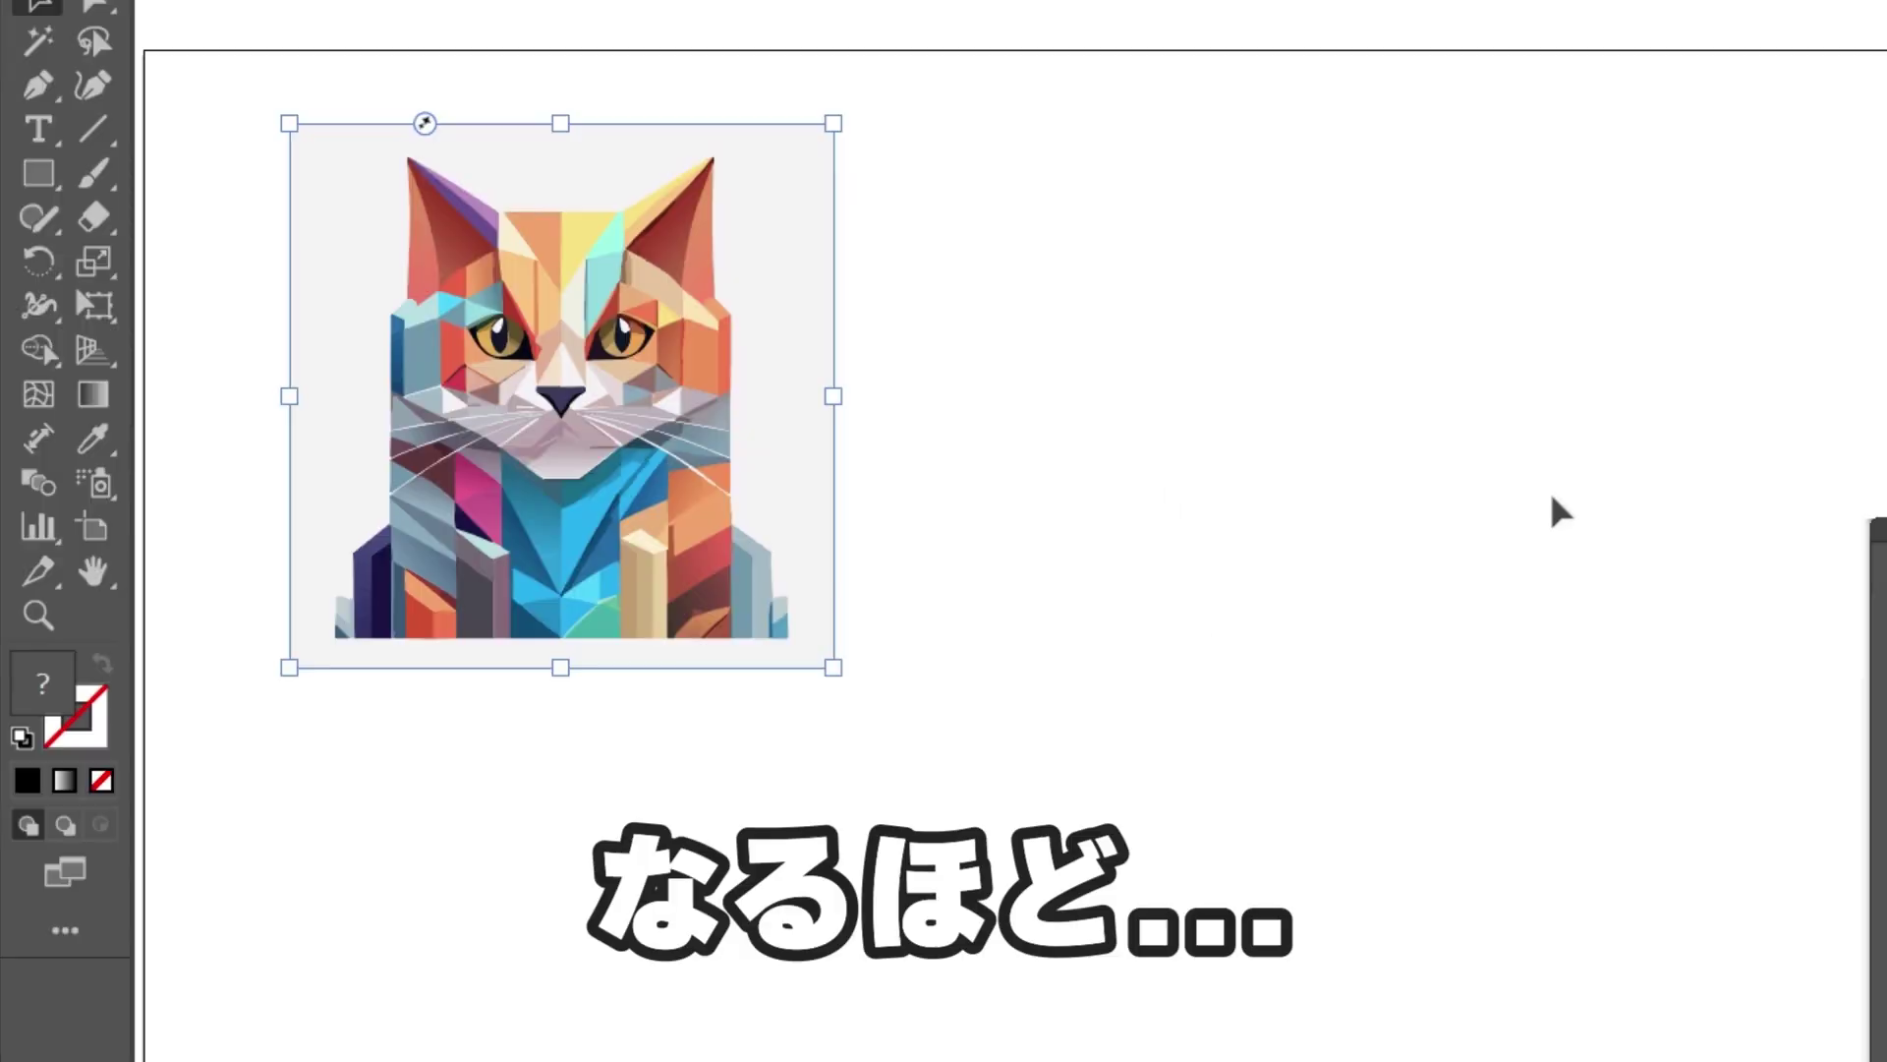
Step: Swap the cat for a different faceted 3D-effect variation
left_click(562, 369)
left_click(762, 565)
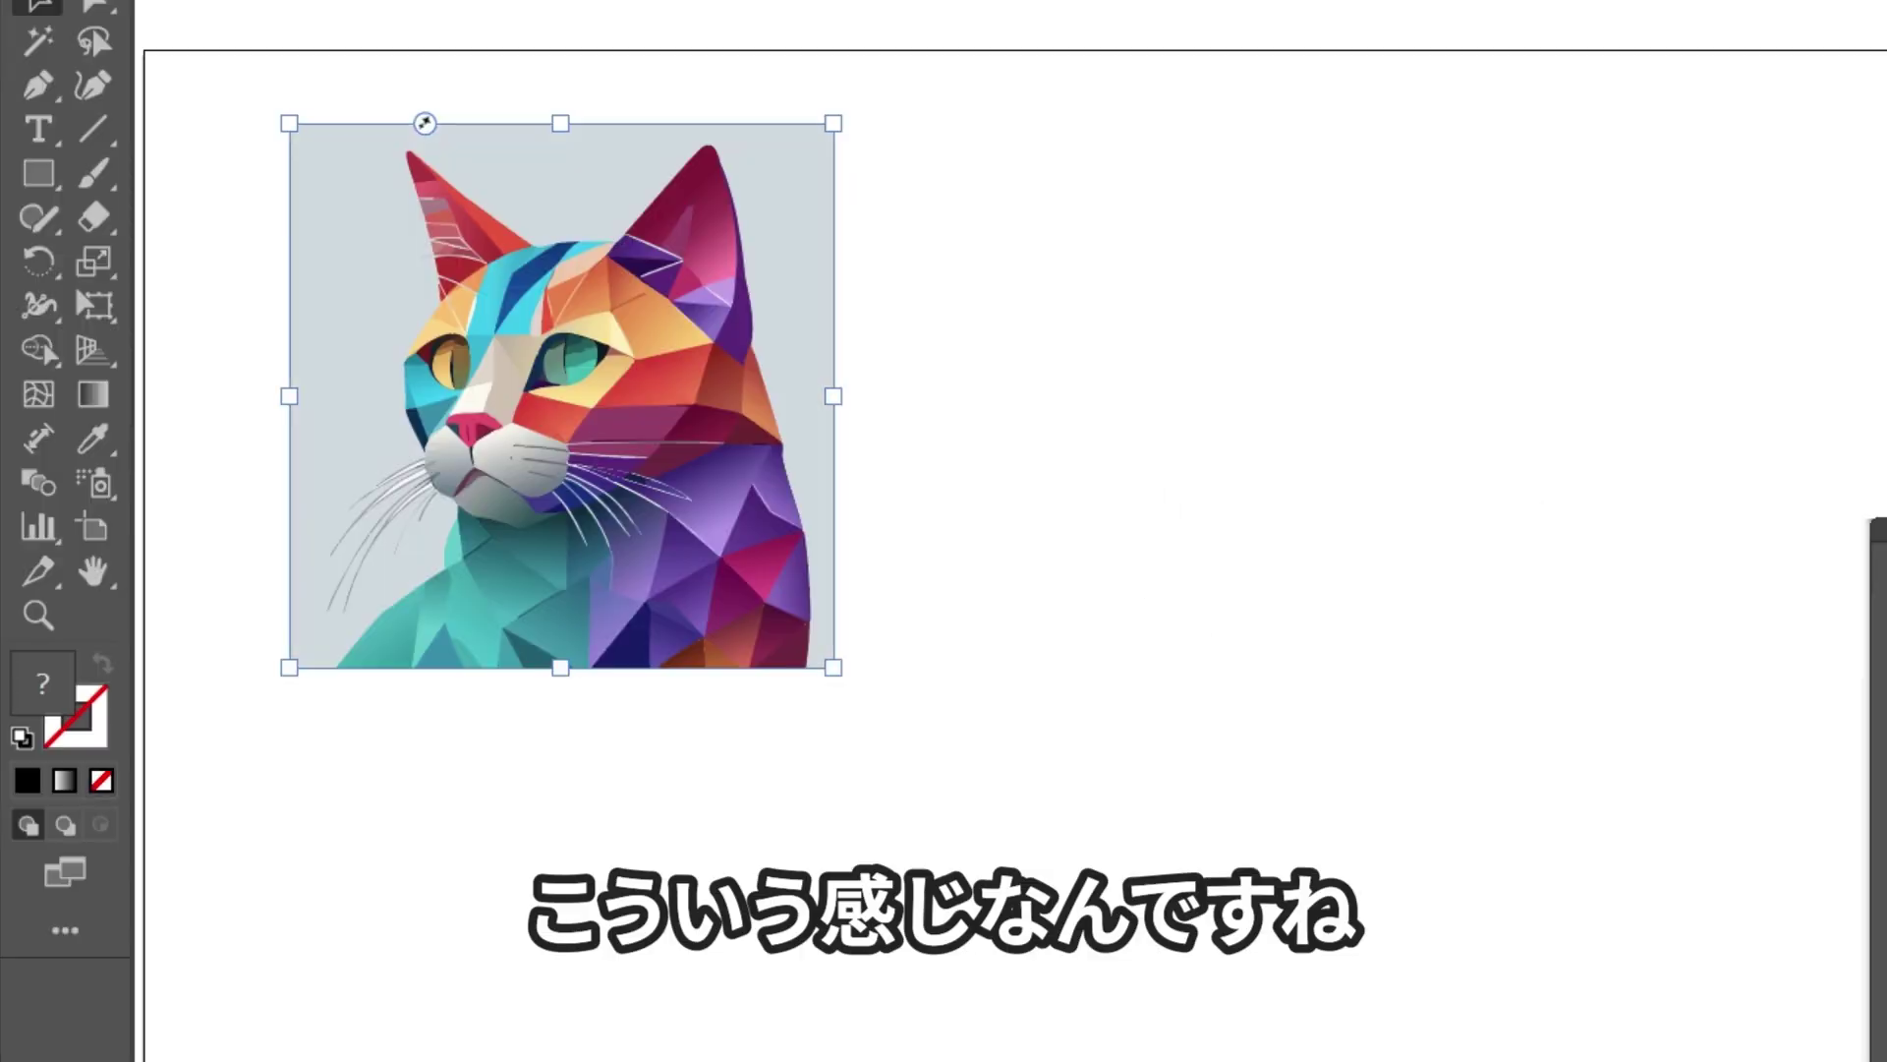
left_click(602, 870)
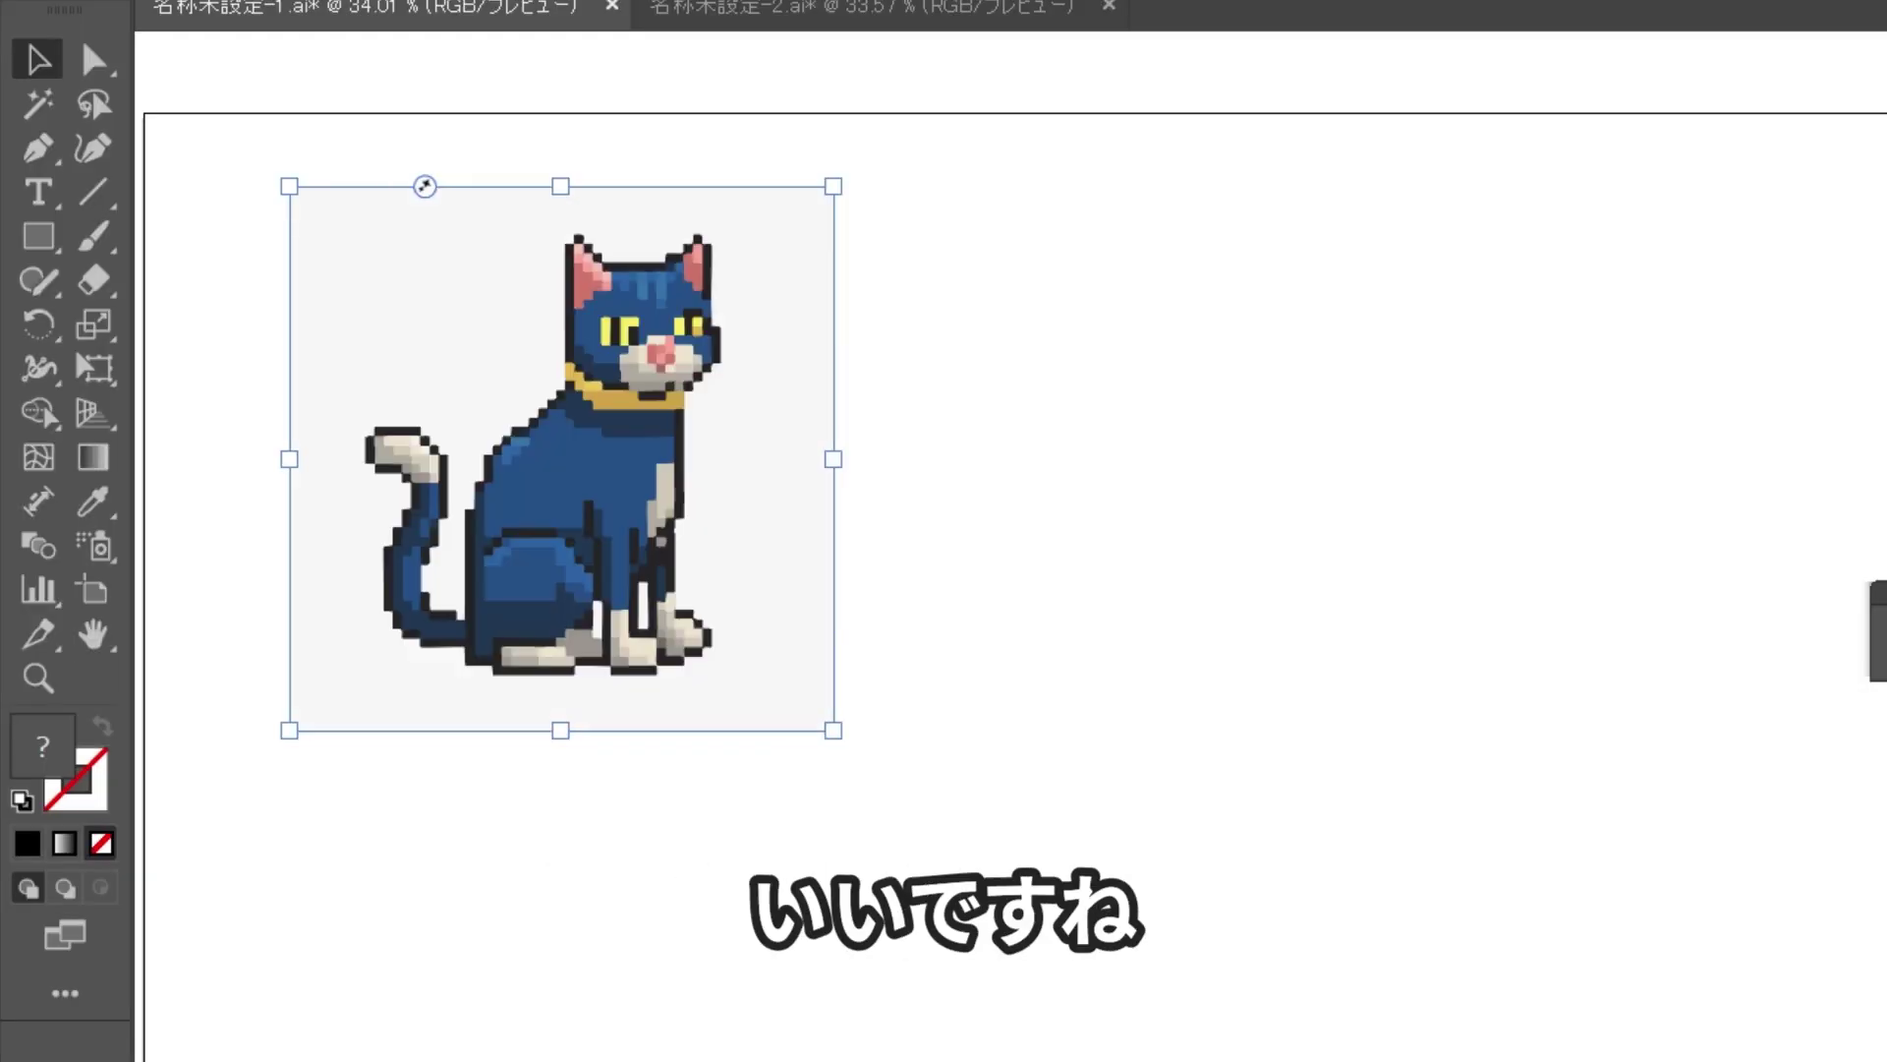
Step: Inspect the pixel cat up close and shrink it to about 137 px
left_click(852, 590)
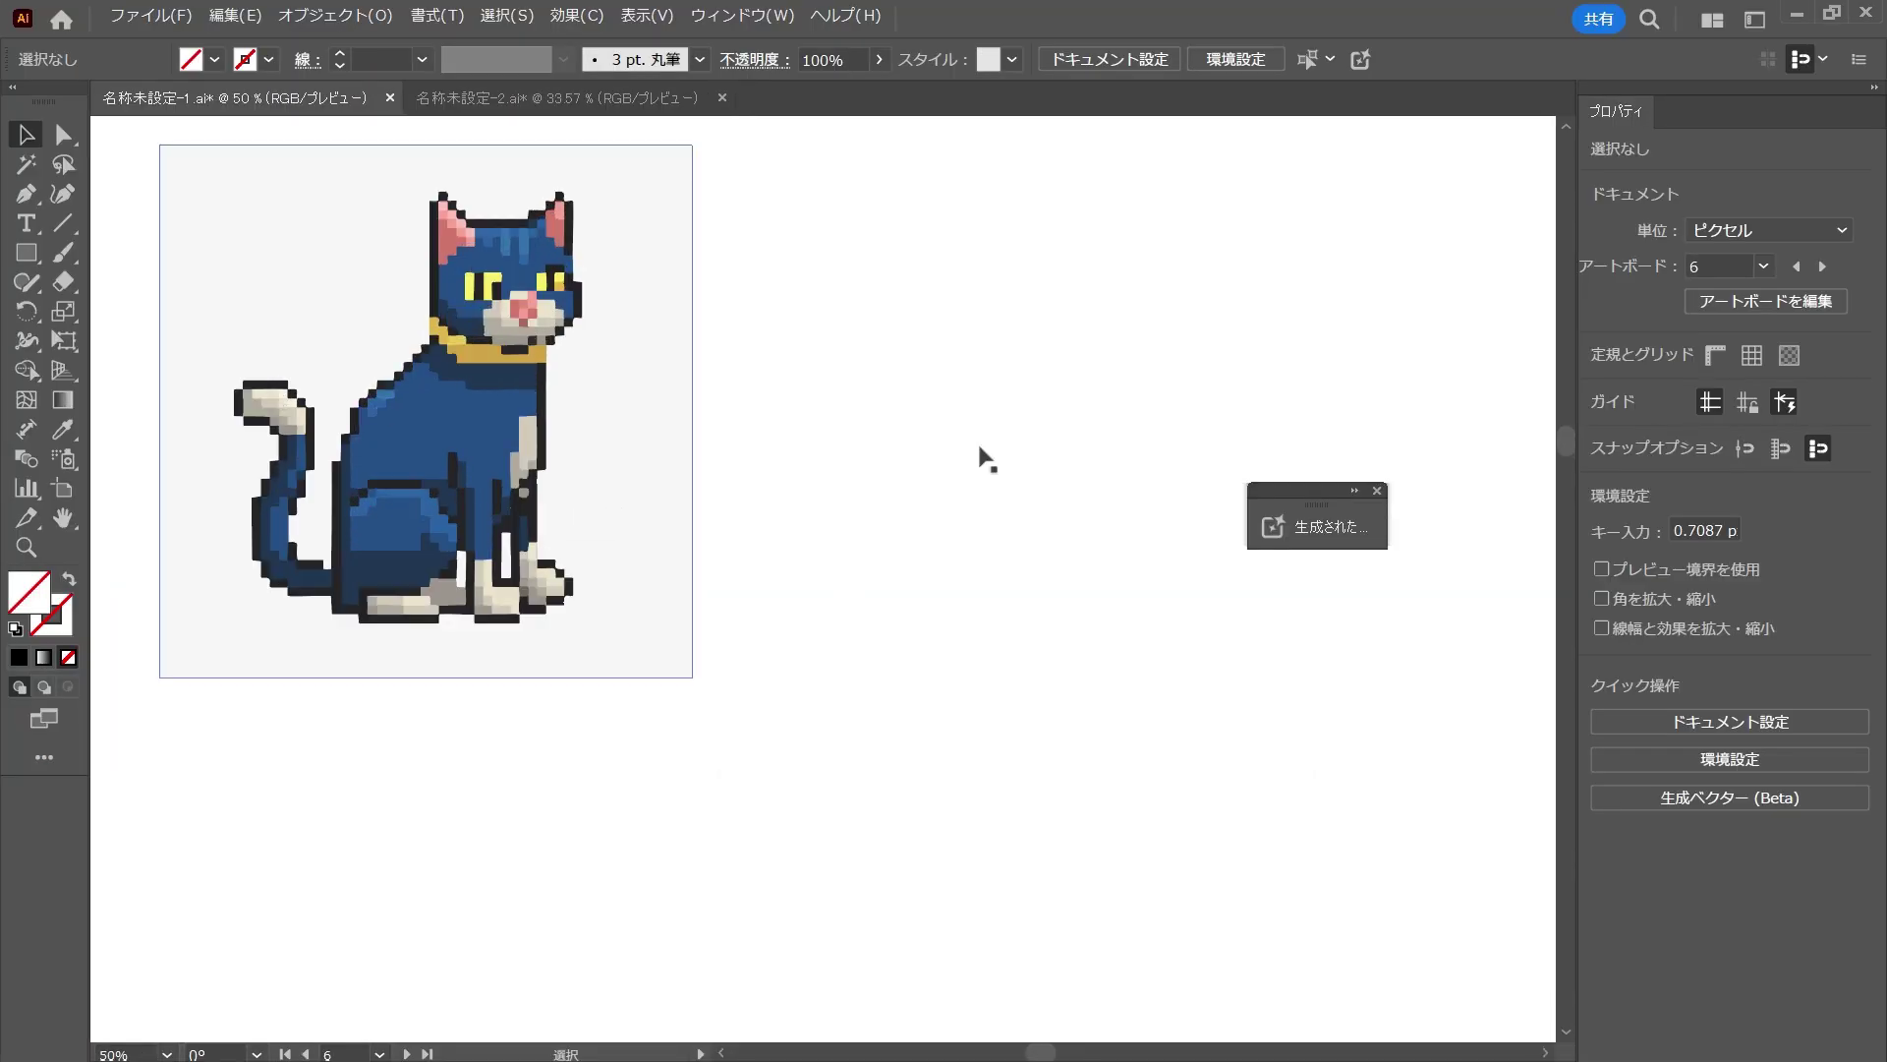
scroll(295, 316, "up", 1)
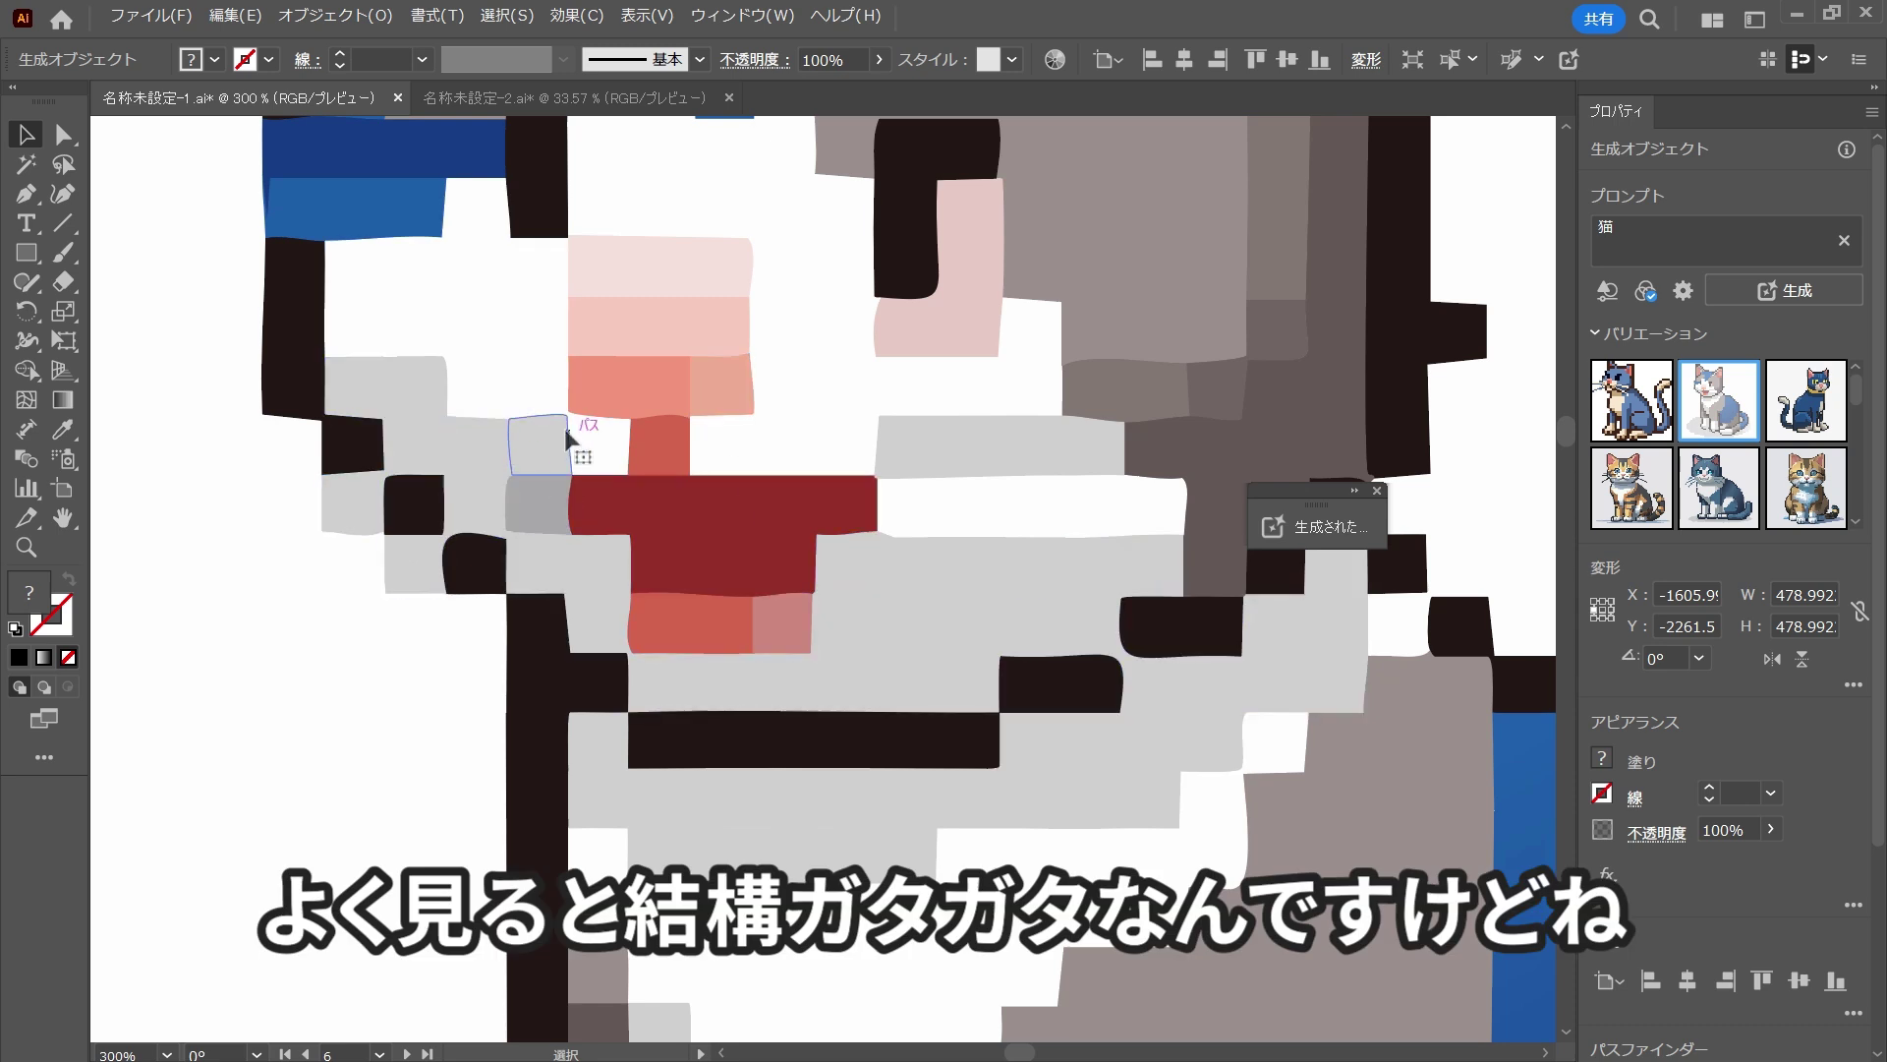
scroll(629, 550, "down", 2)
scroll(669, 562, "down", 3)
scroll(893, 616, "down", 1)
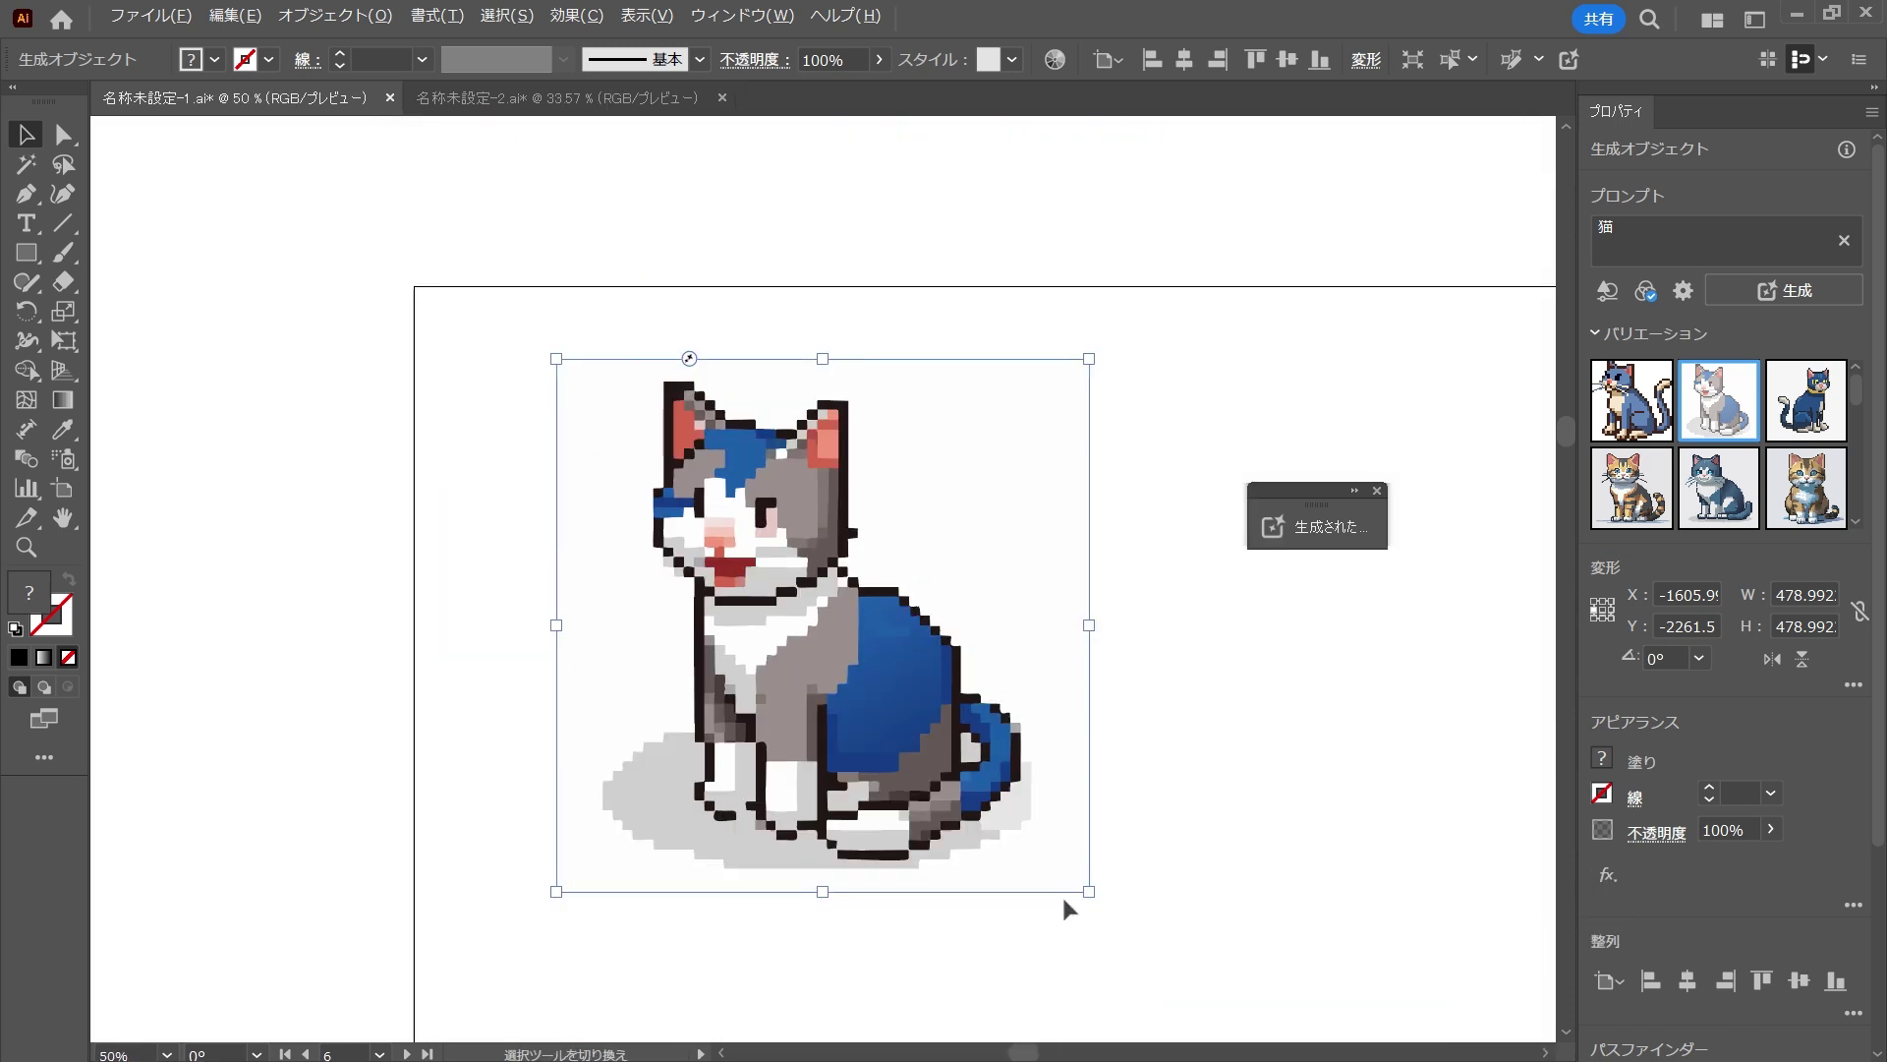
left_click_drag(1086, 896, 905, 724)
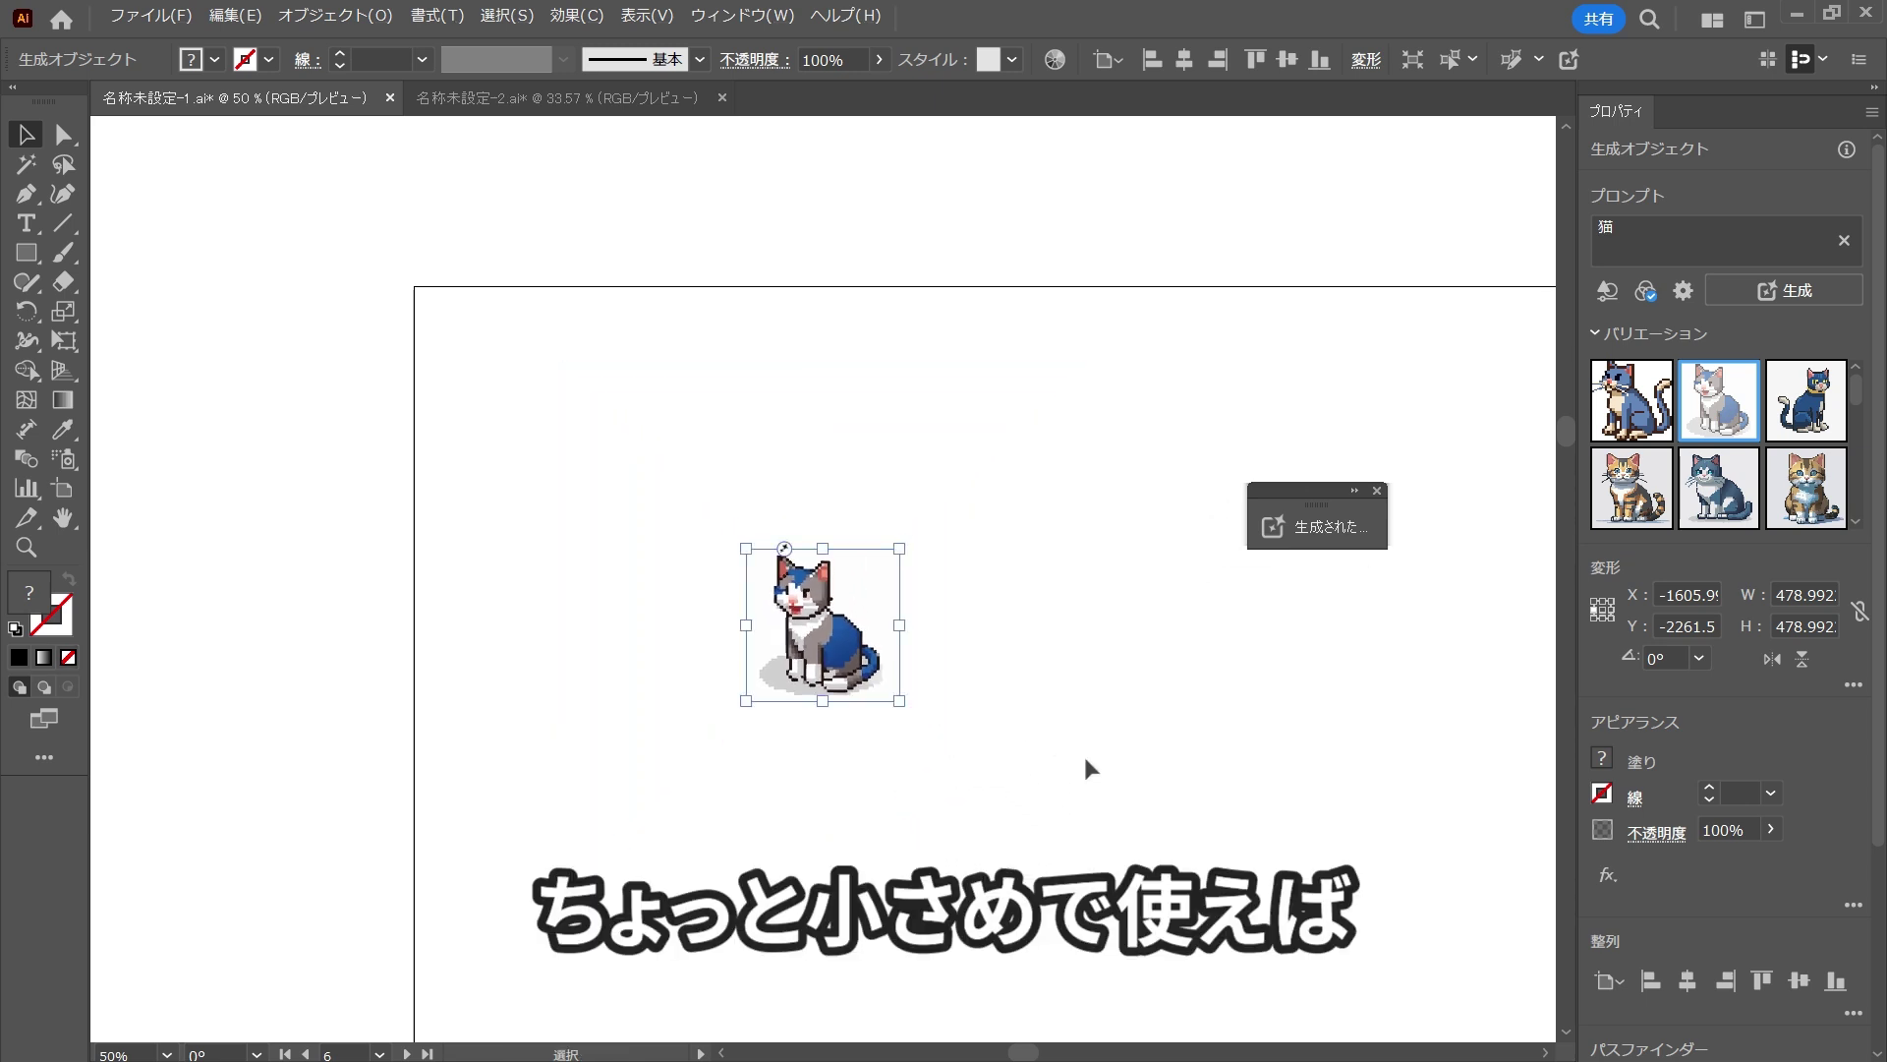
left_click(1097, 791)
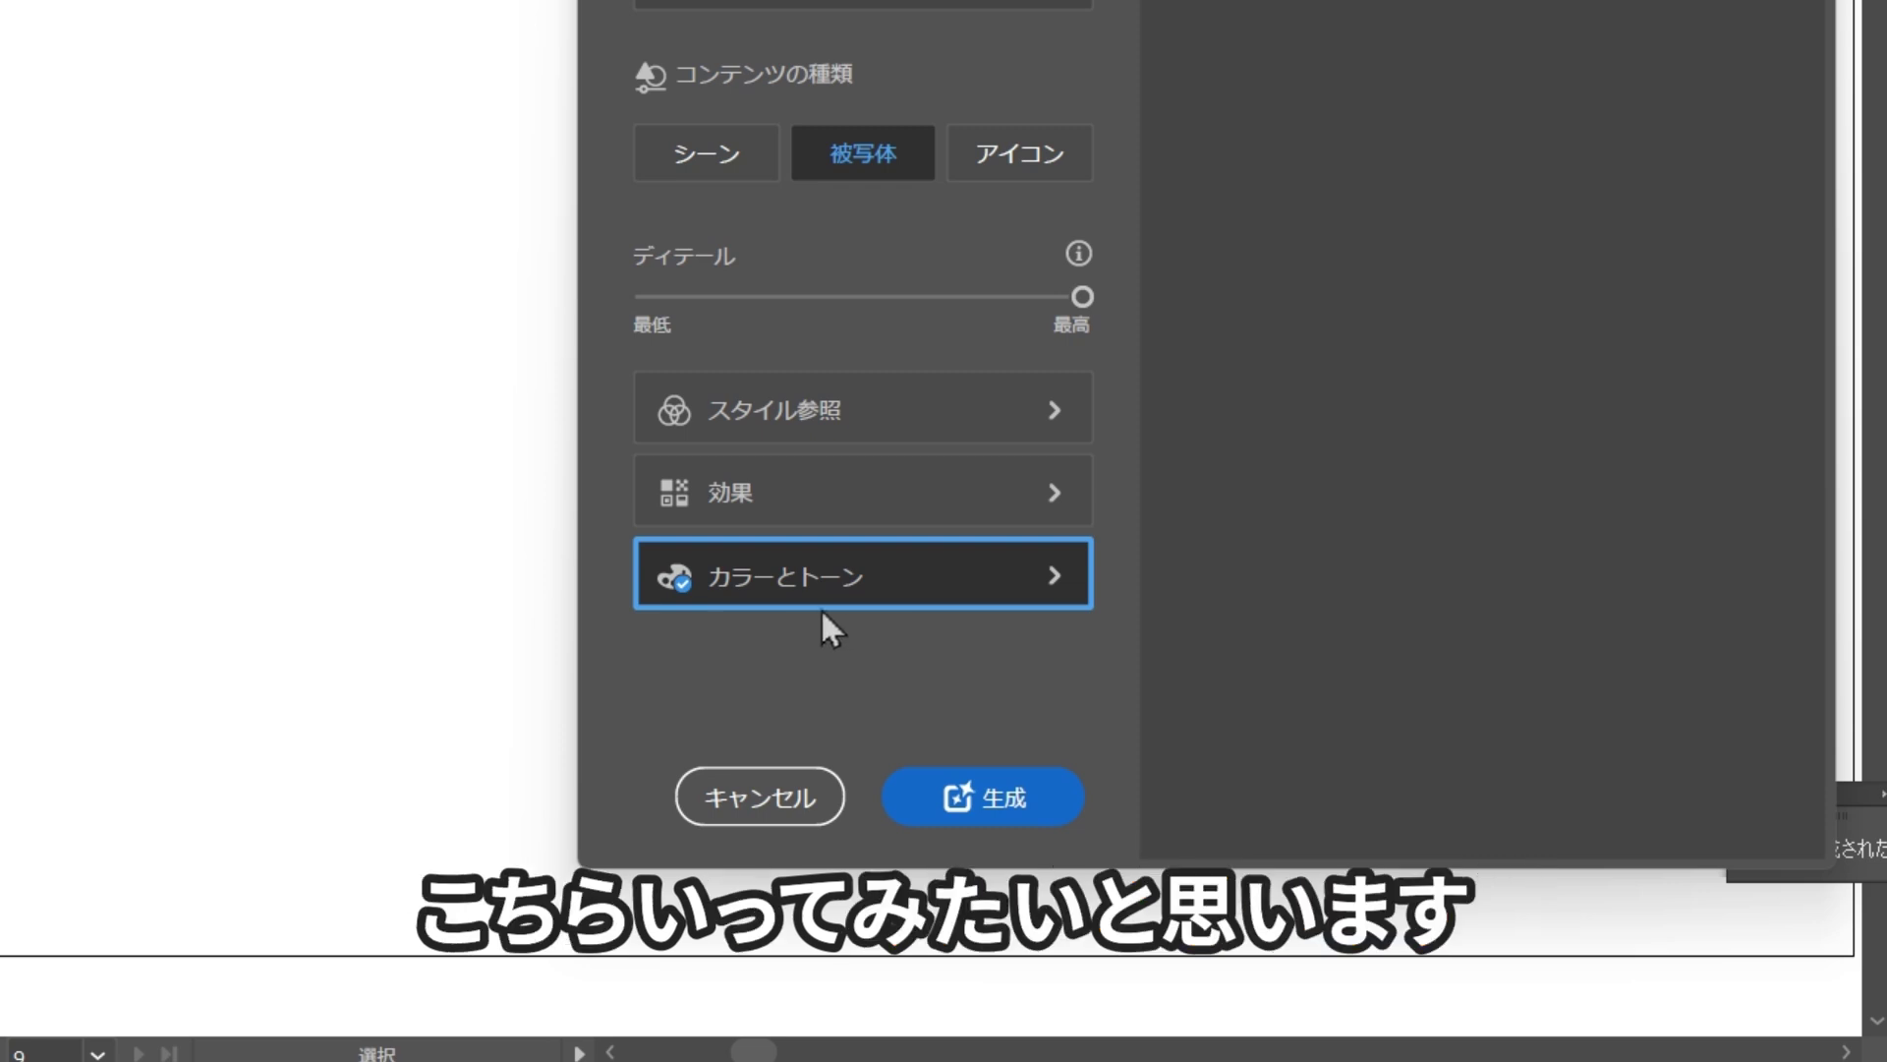
Step: Show the カラーとトーン settings and open the カラープリセット list
left_click(822, 606)
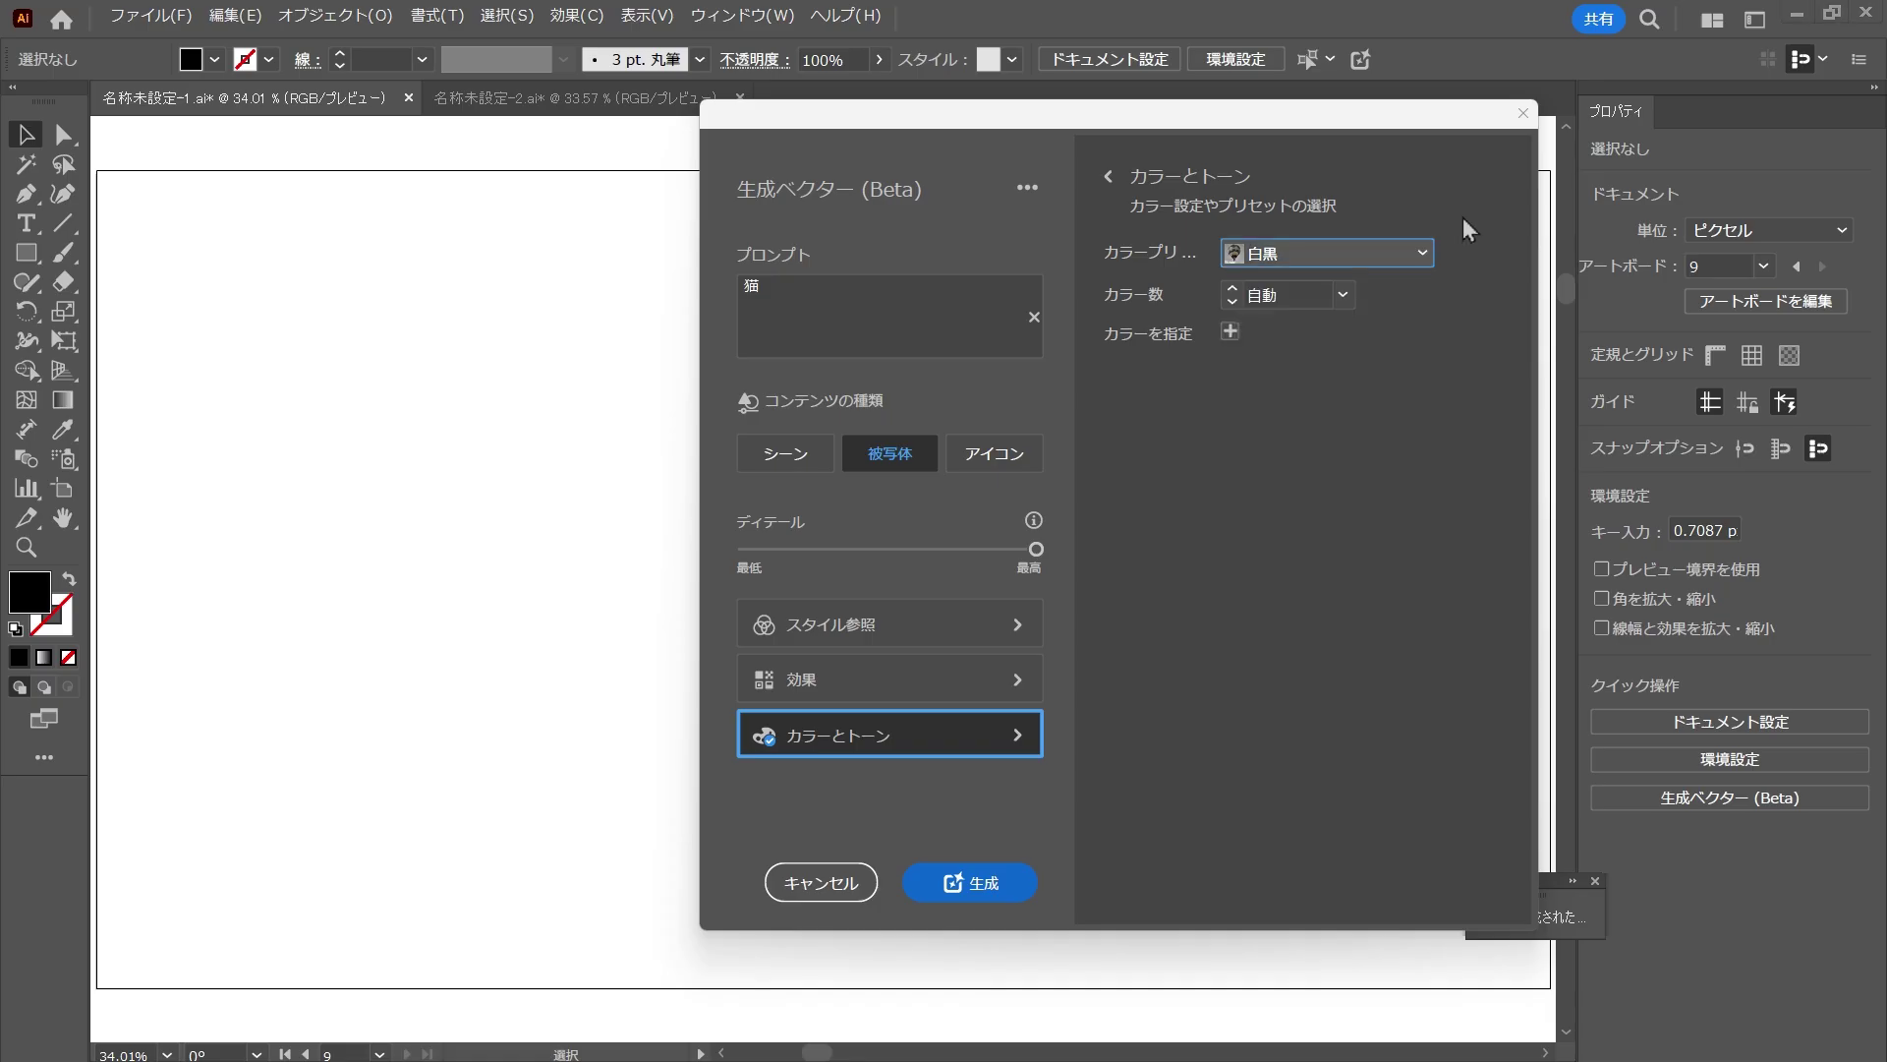
left_click(1394, 261)
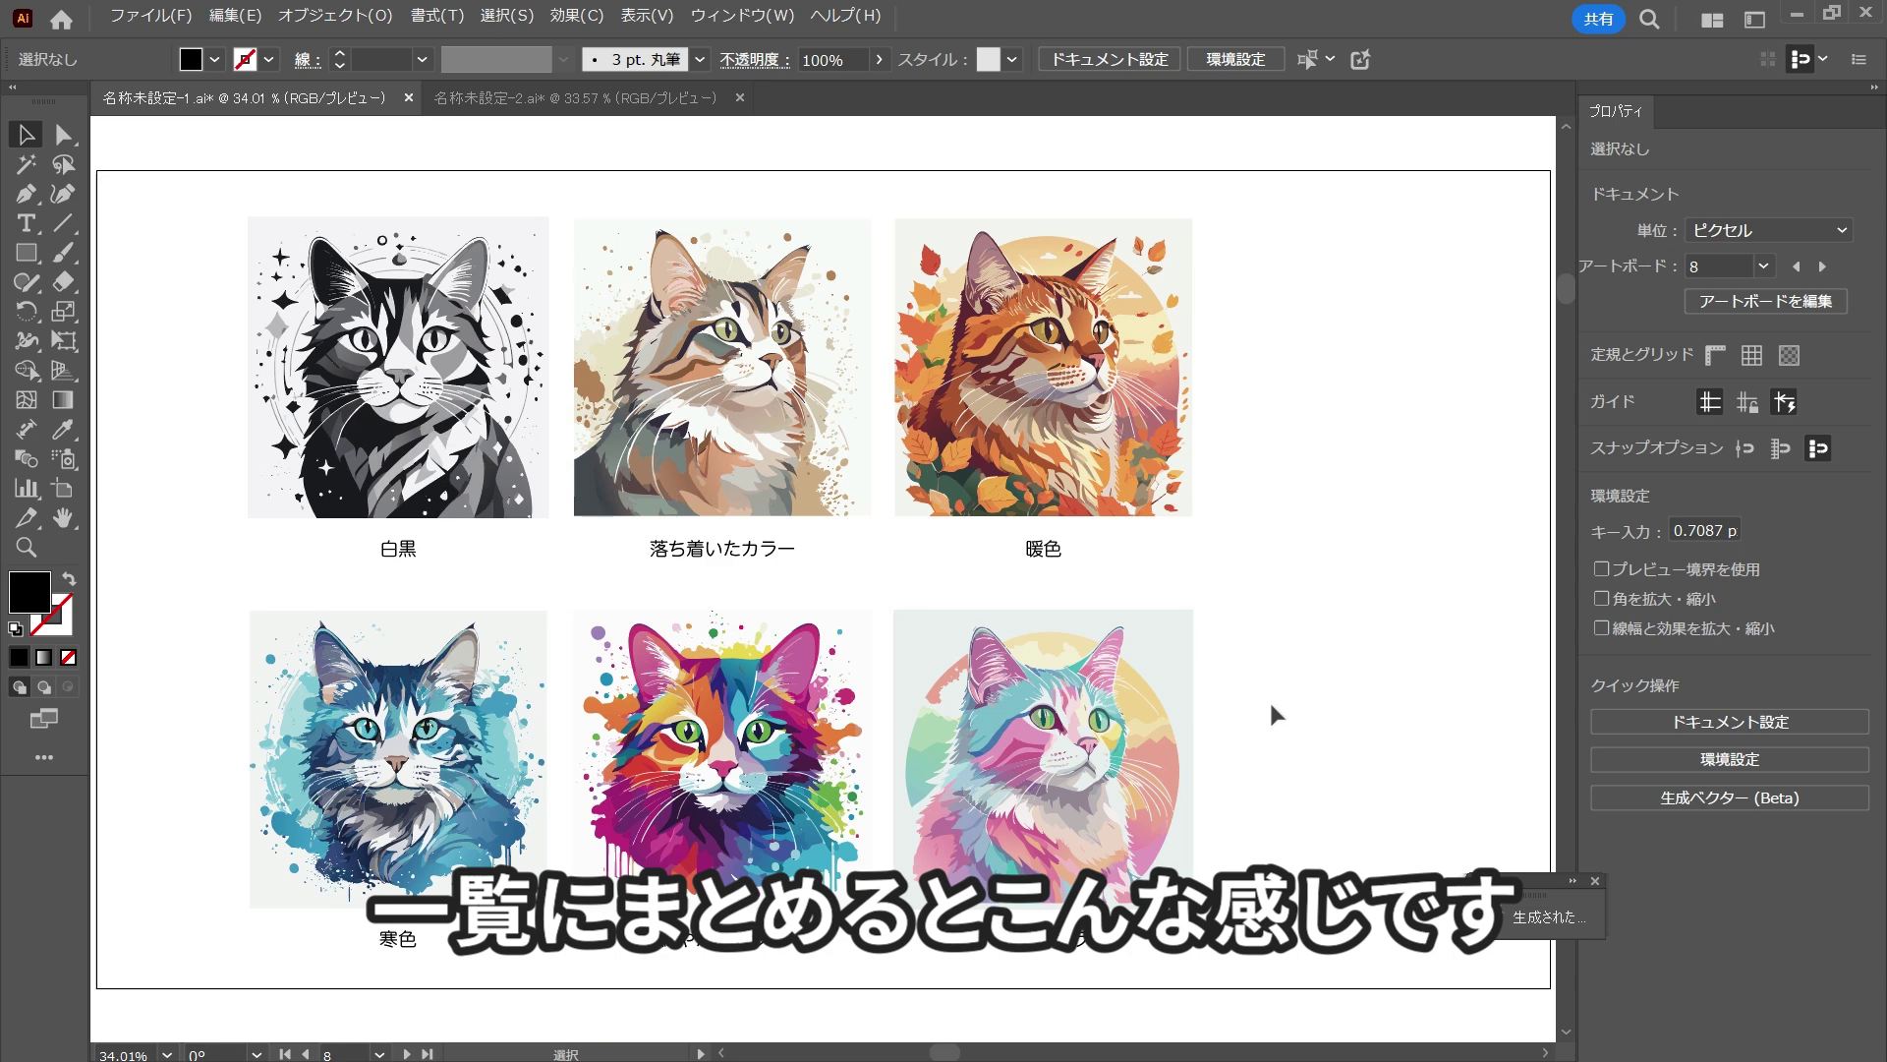
Step: Reopen Generate Vector, reposition it, keep the パステルカラー preset, then close it
left_click(1683, 798)
mouse_move(865, 138)
left_mouse_down()
mouse_move(1455, 328)
mouse_move(1382, 286)
left_mouse_up()
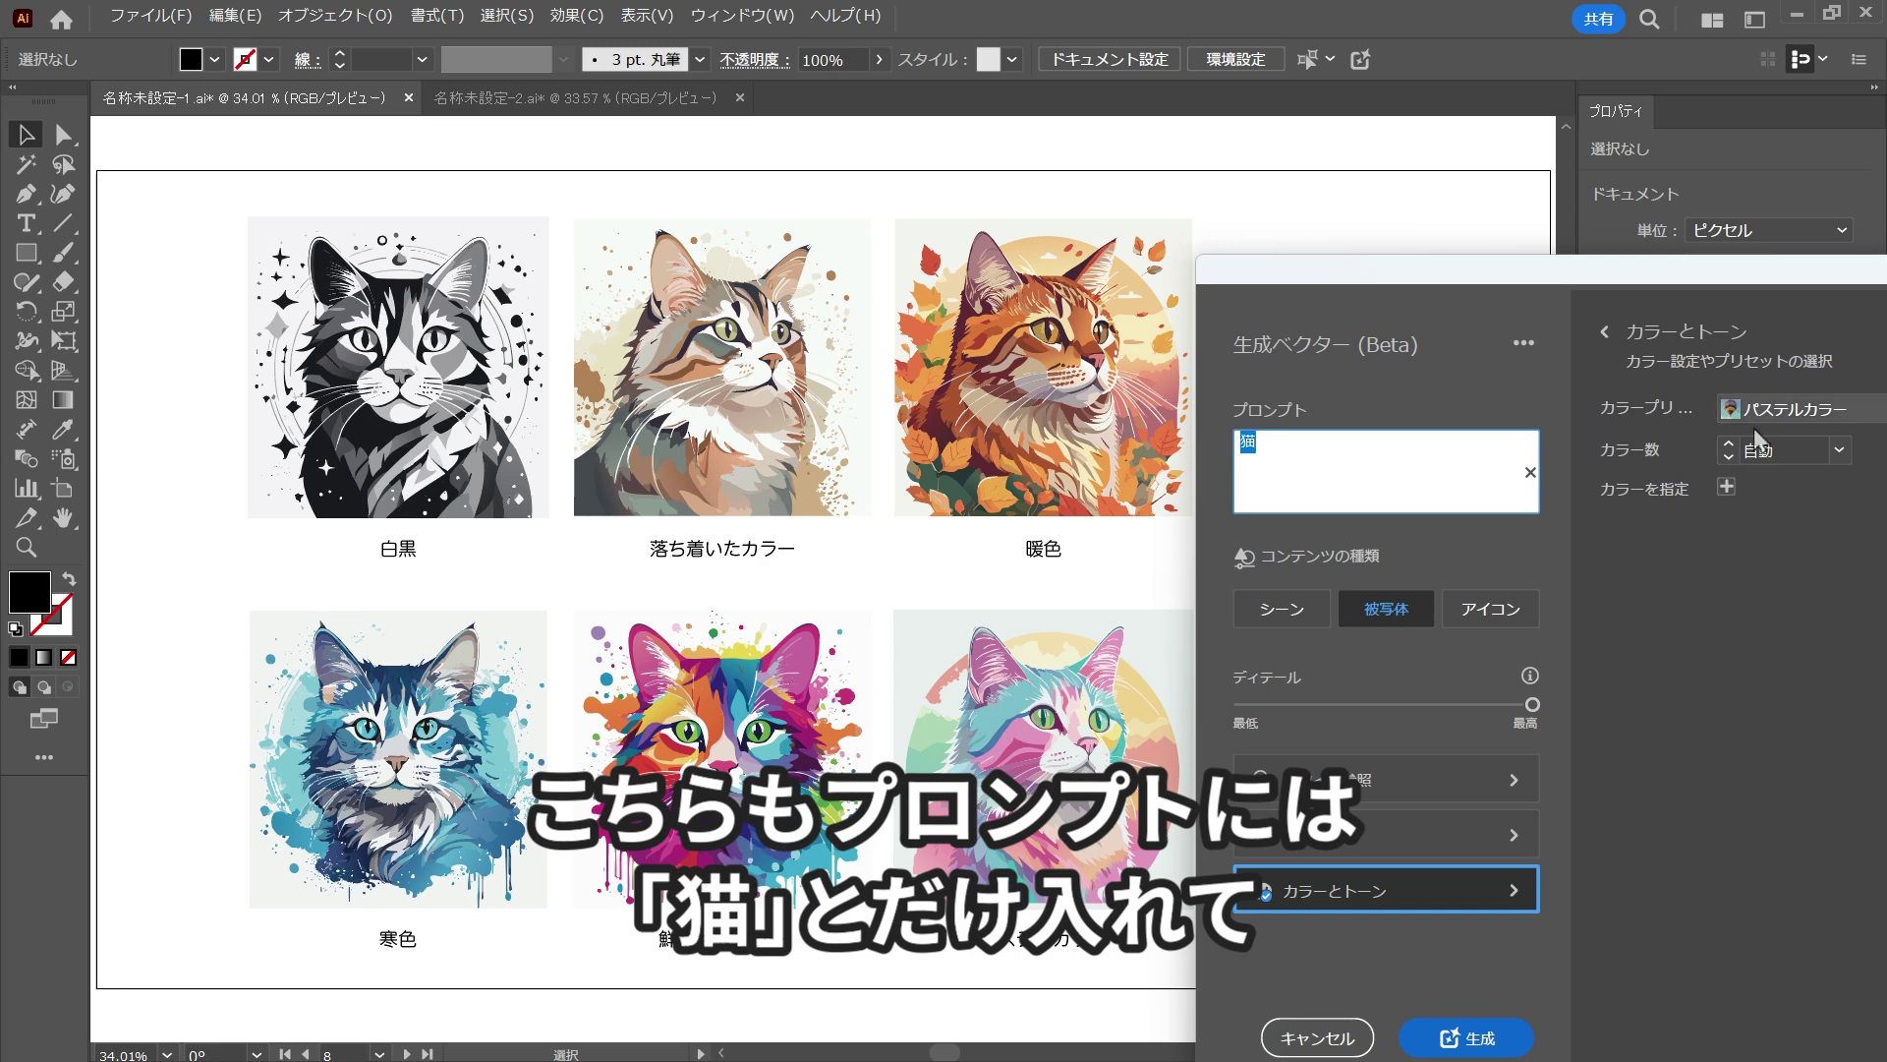
left_click_drag(1777, 288, 1685, 257)
left_click(1760, 379)
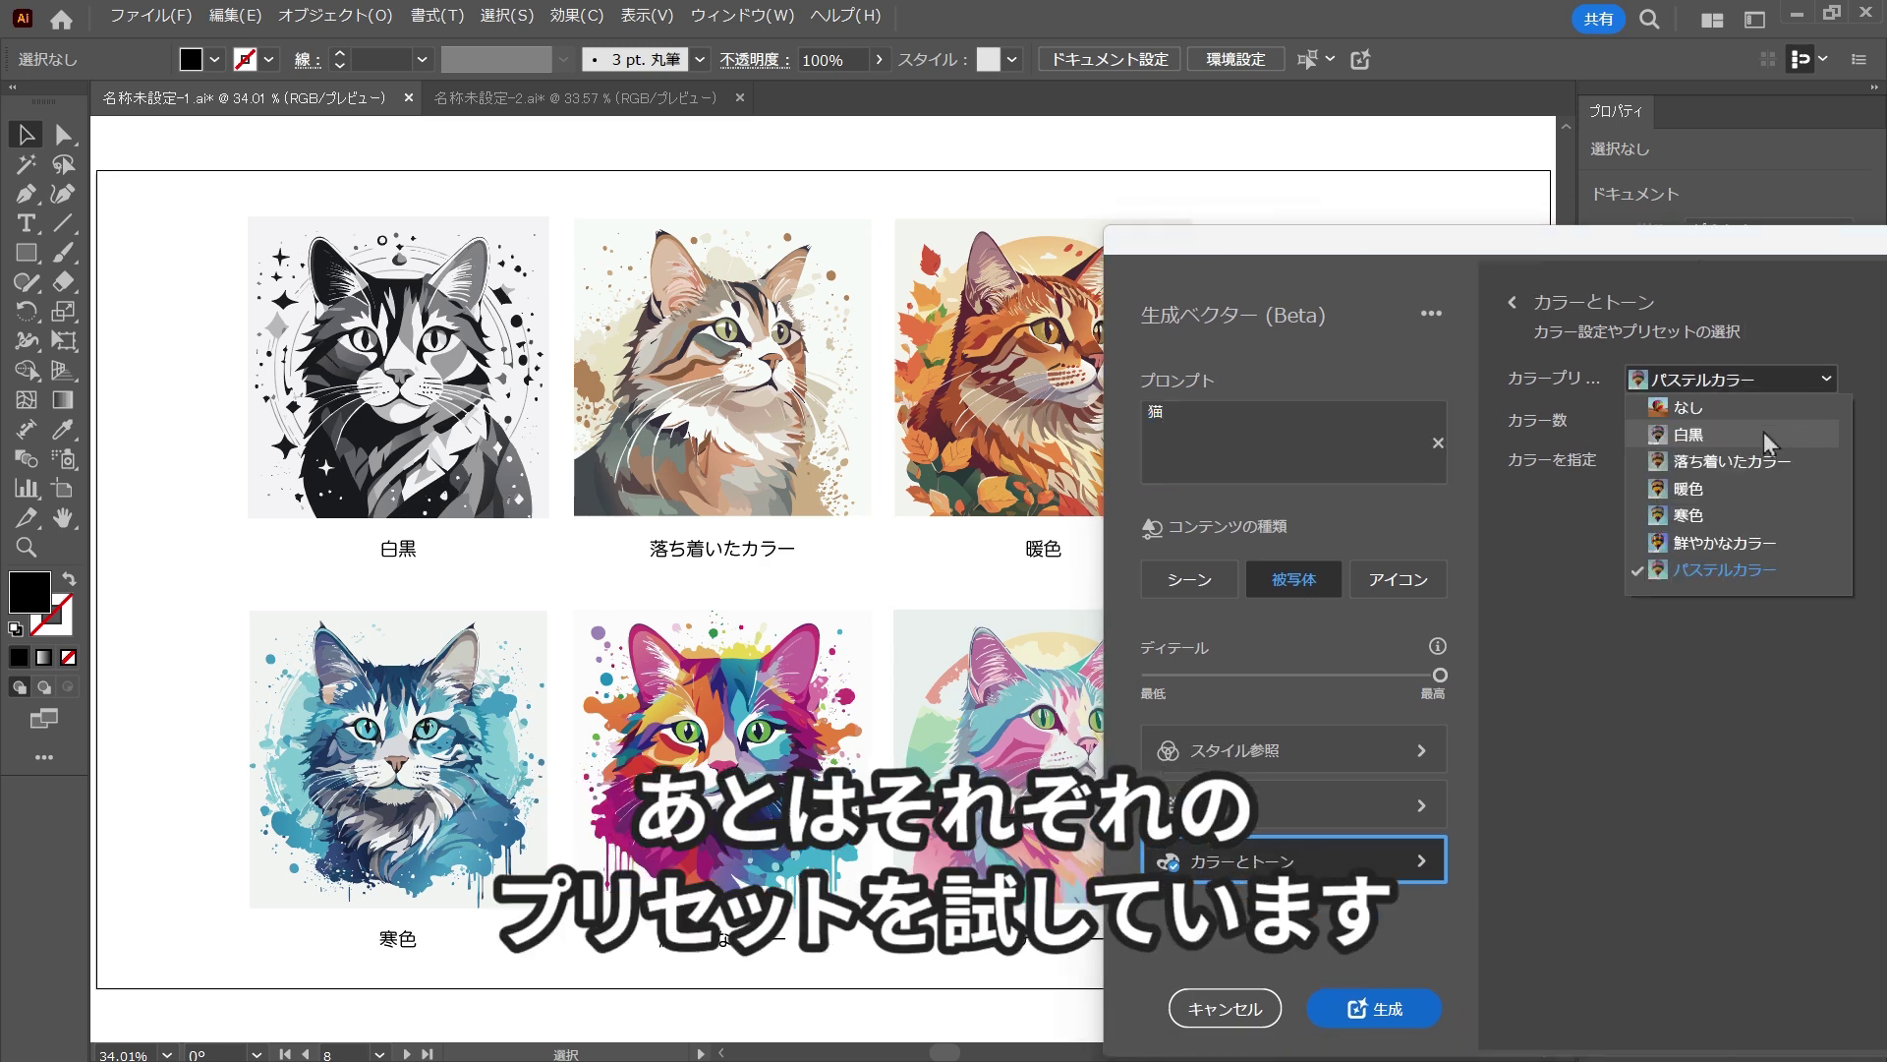
left_click(1750, 729)
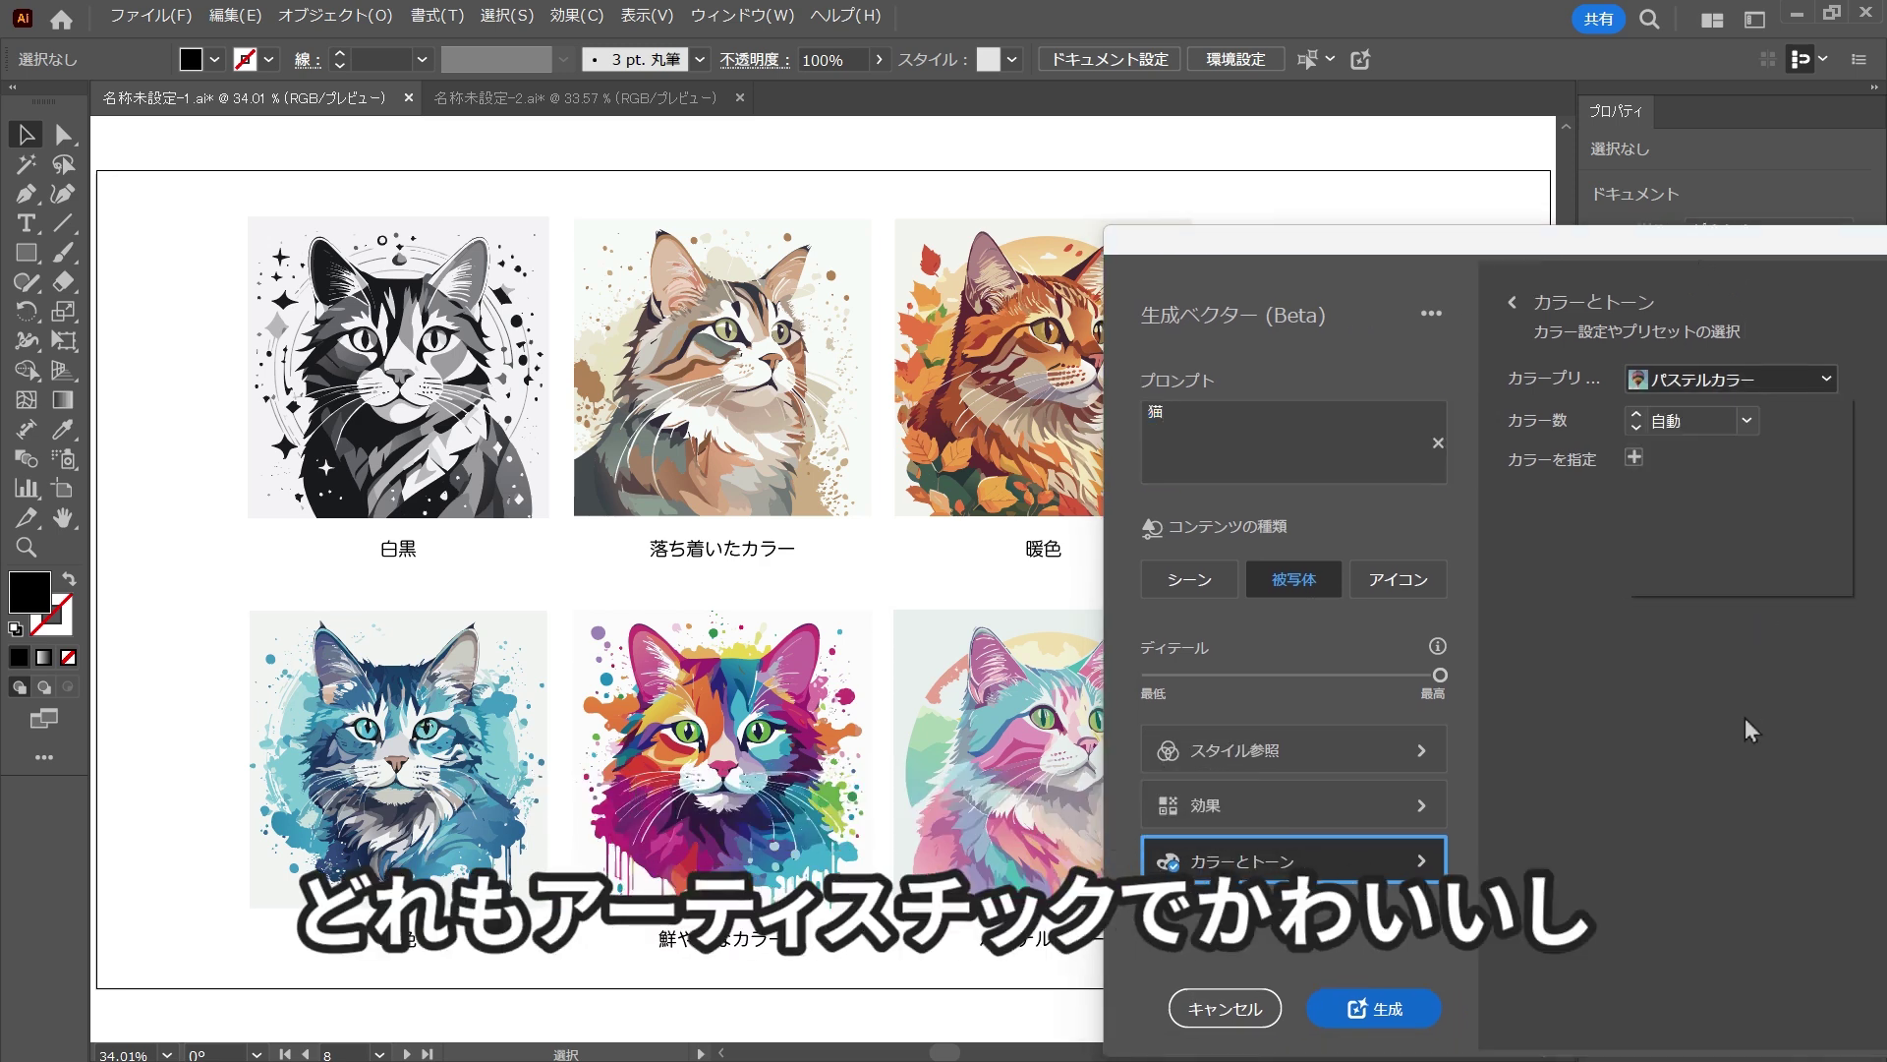
key("Escape")
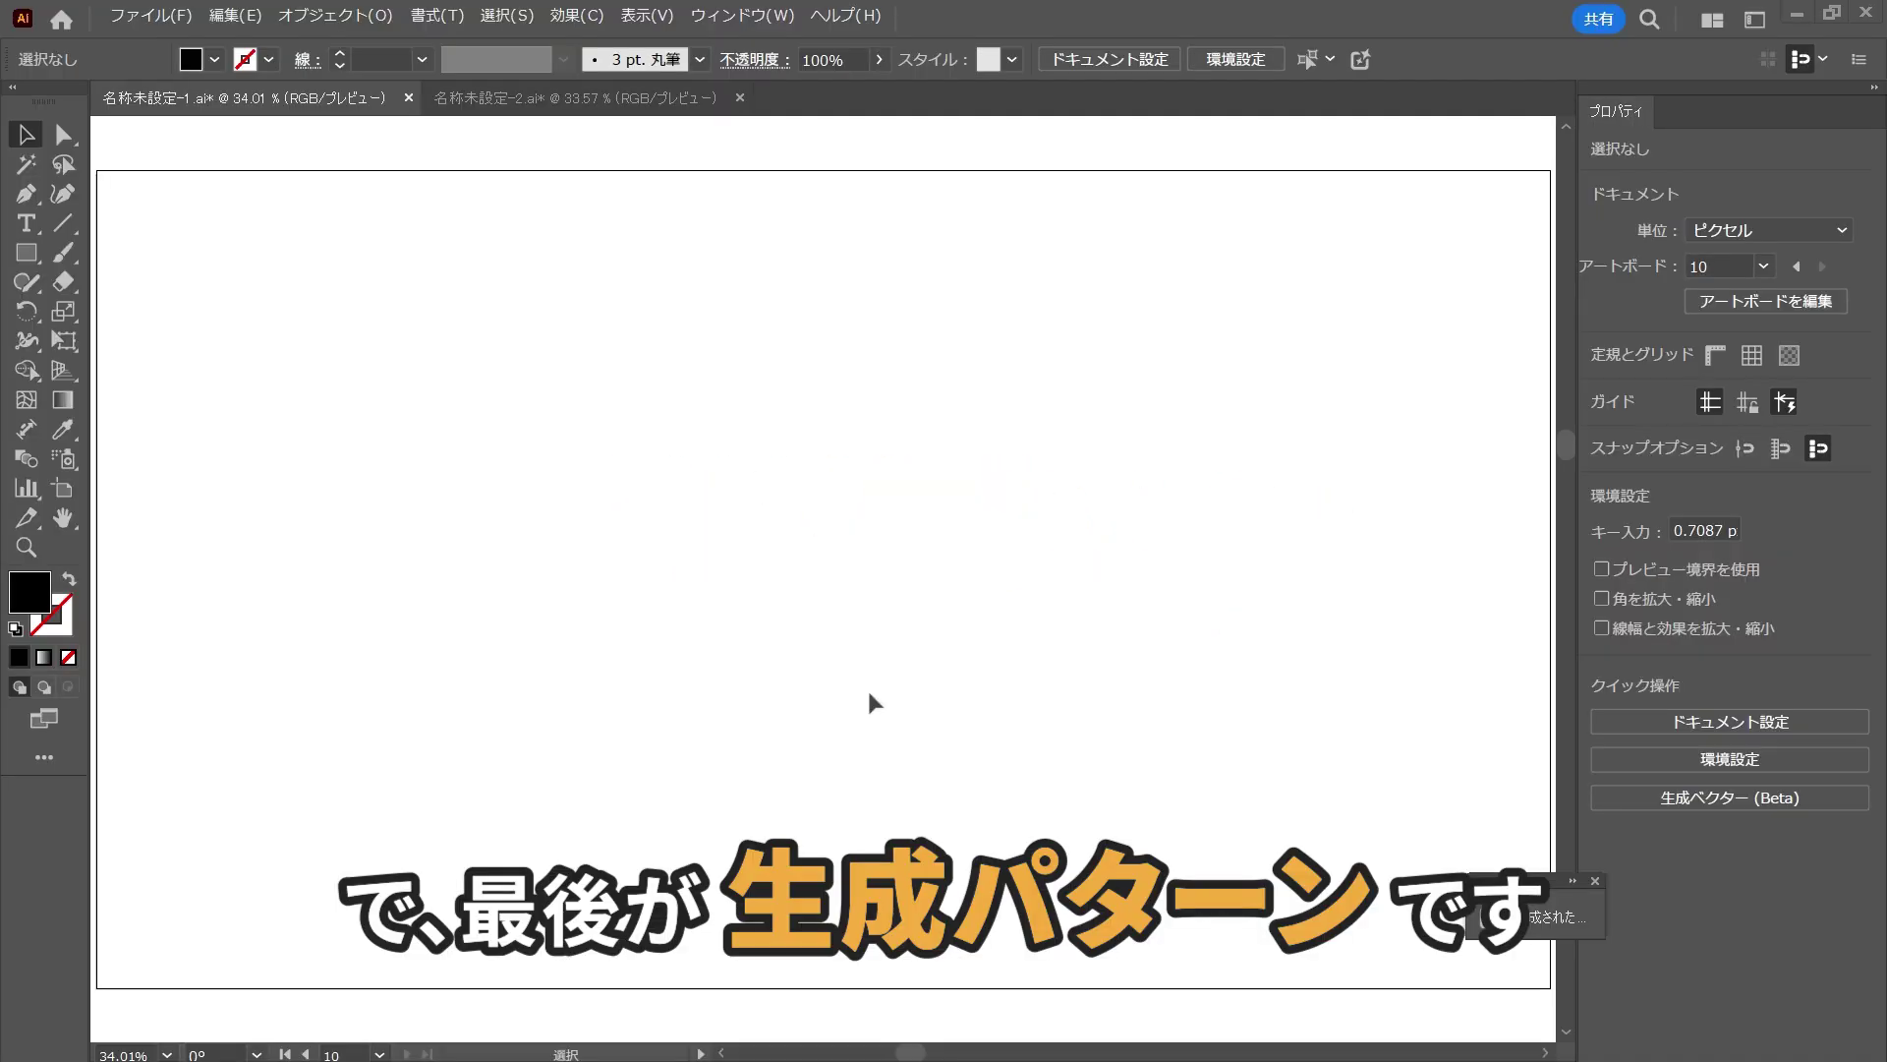
Step: Bring up the Generative Patterns panel and draw a rectangle on the artboard
left_click(781, 17)
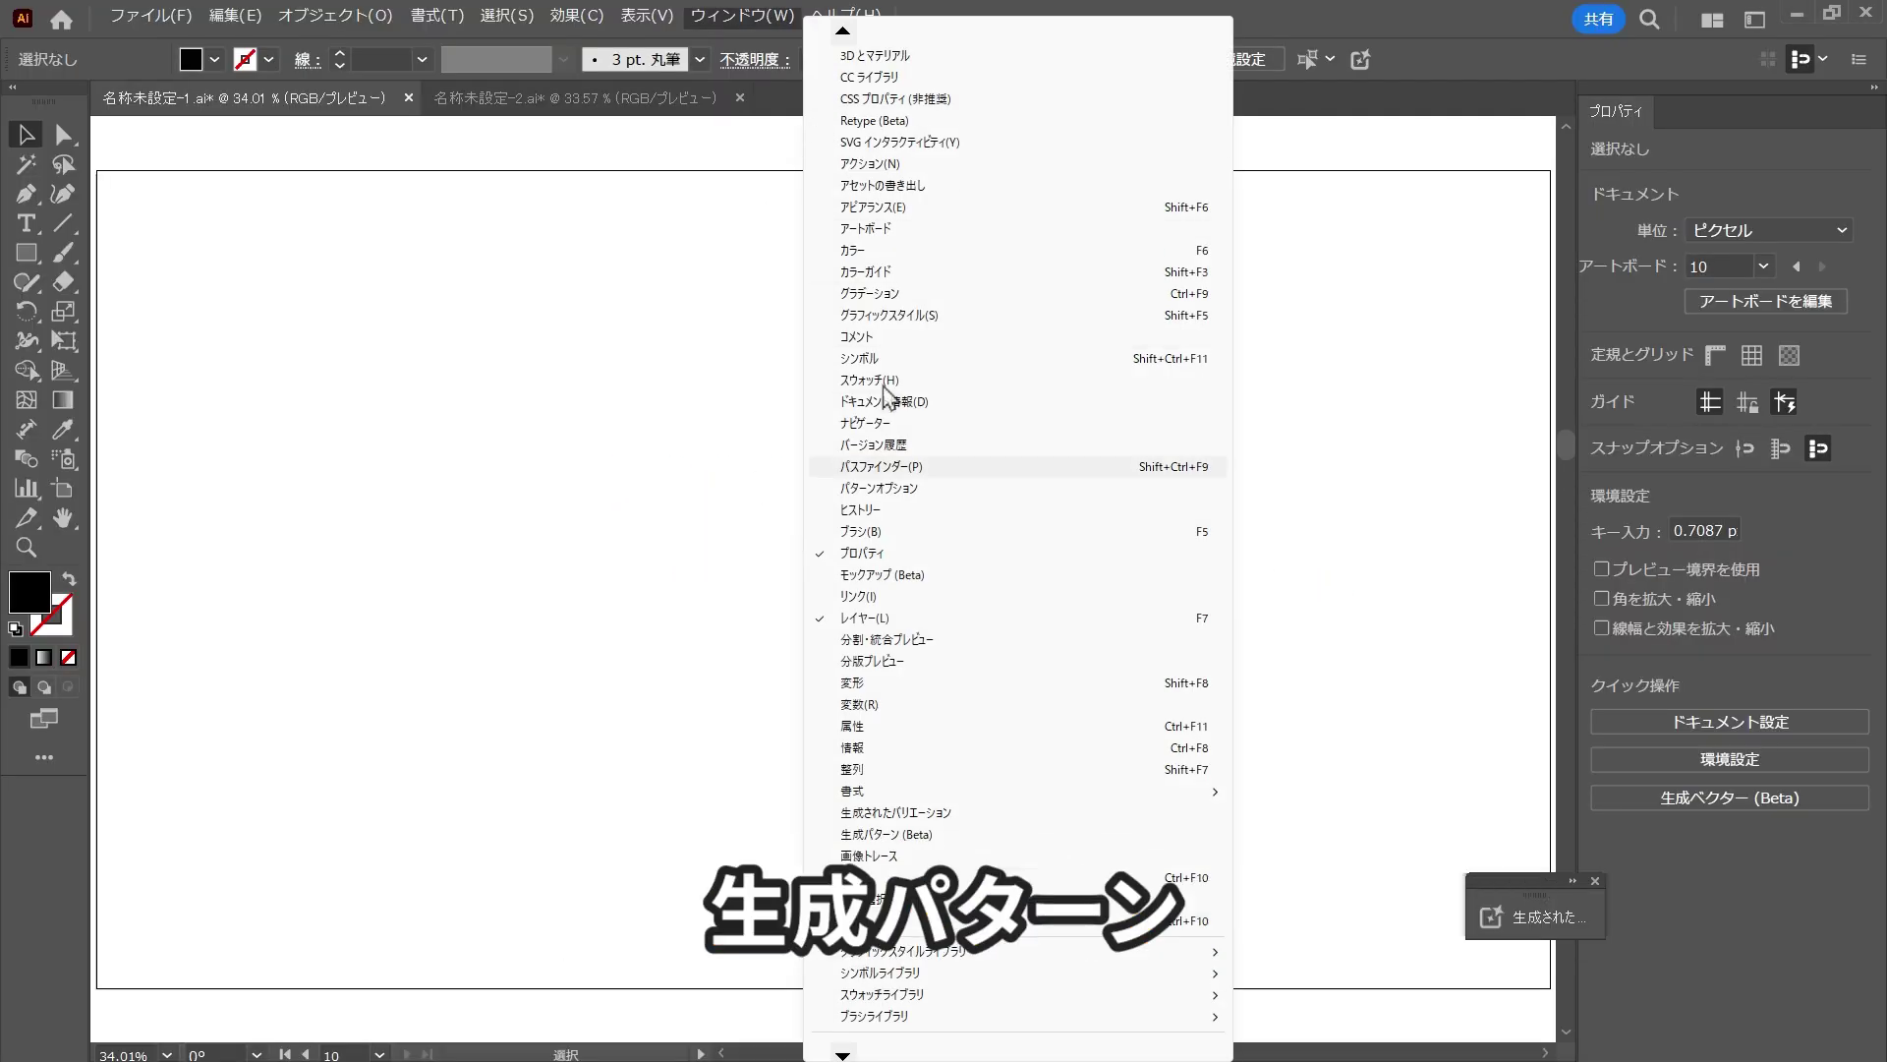
left_click(922, 835)
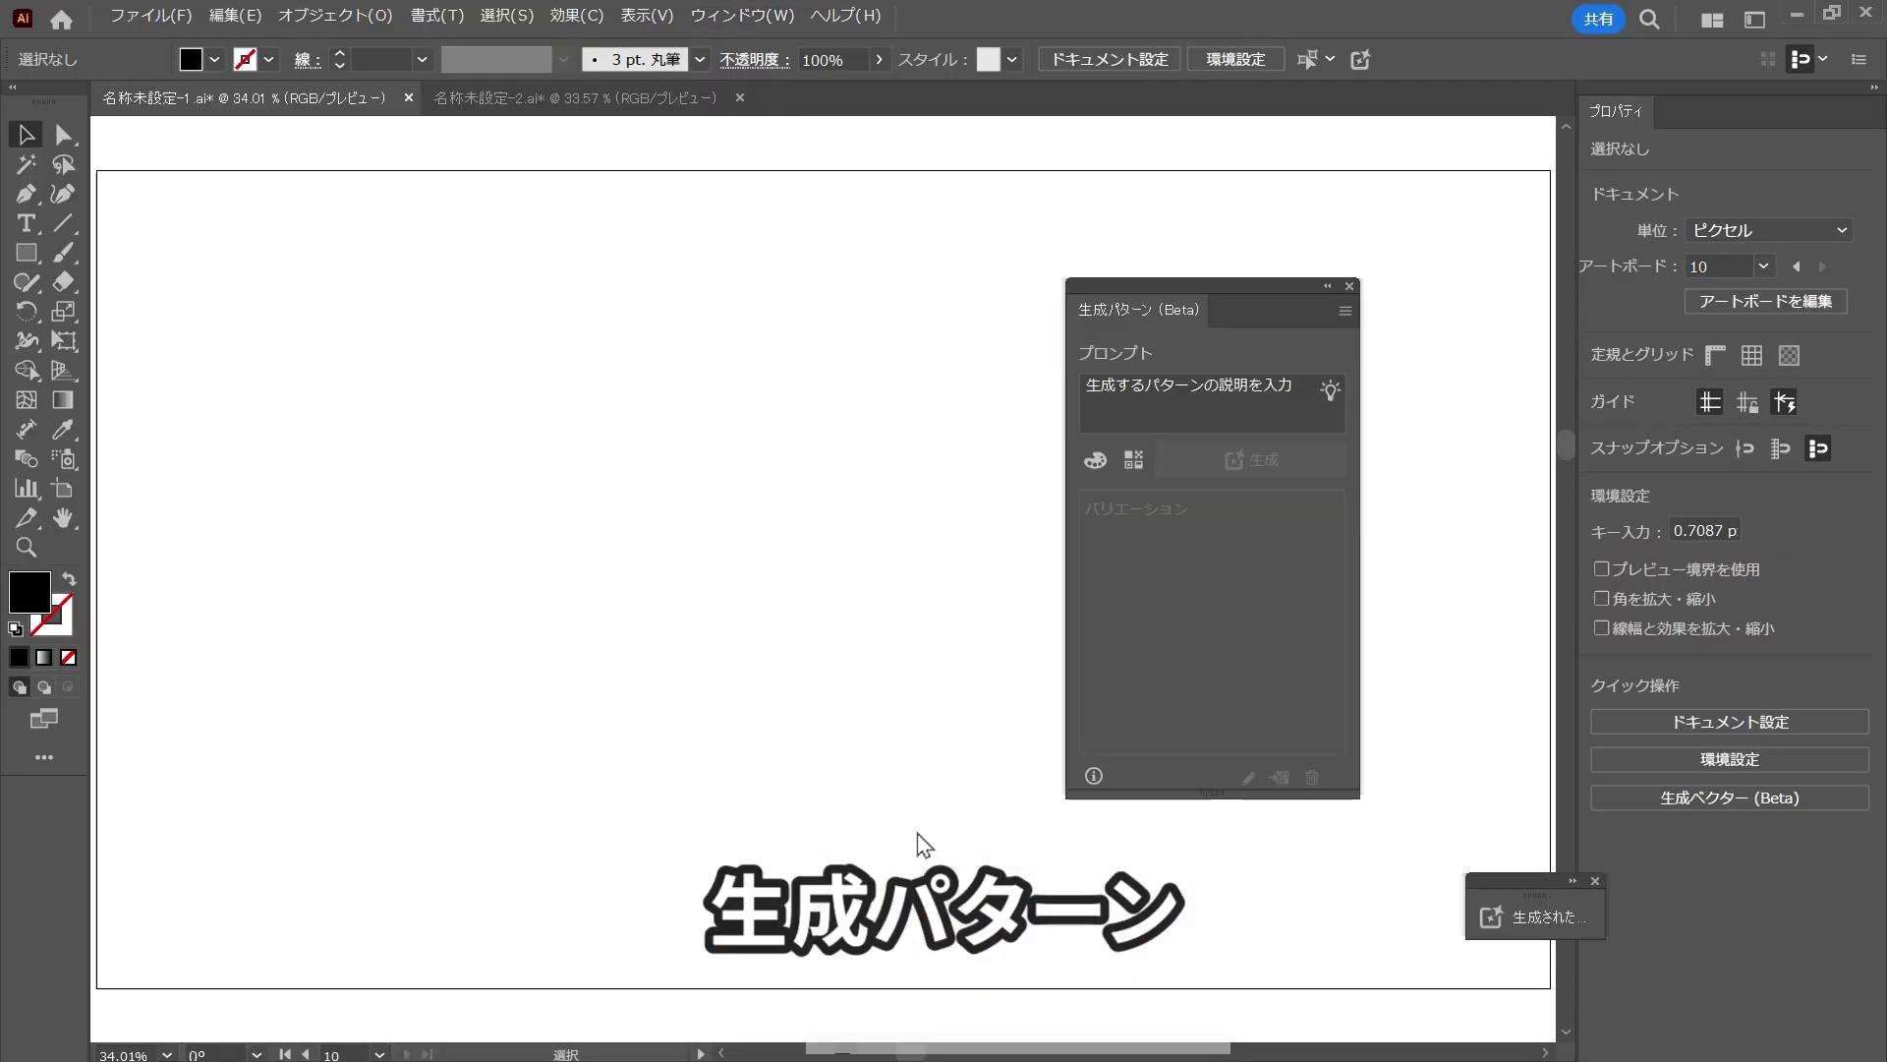
key("m")
mouse_move(313, 303)
left_mouse_down()
mouse_move(680, 717)
mouse_move(776, 731)
left_mouse_up()
Step: Enter the prompt 猫, browse Color and Tone and Effects, and generate cat patterns
left_click(1174, 409)
type("猫")
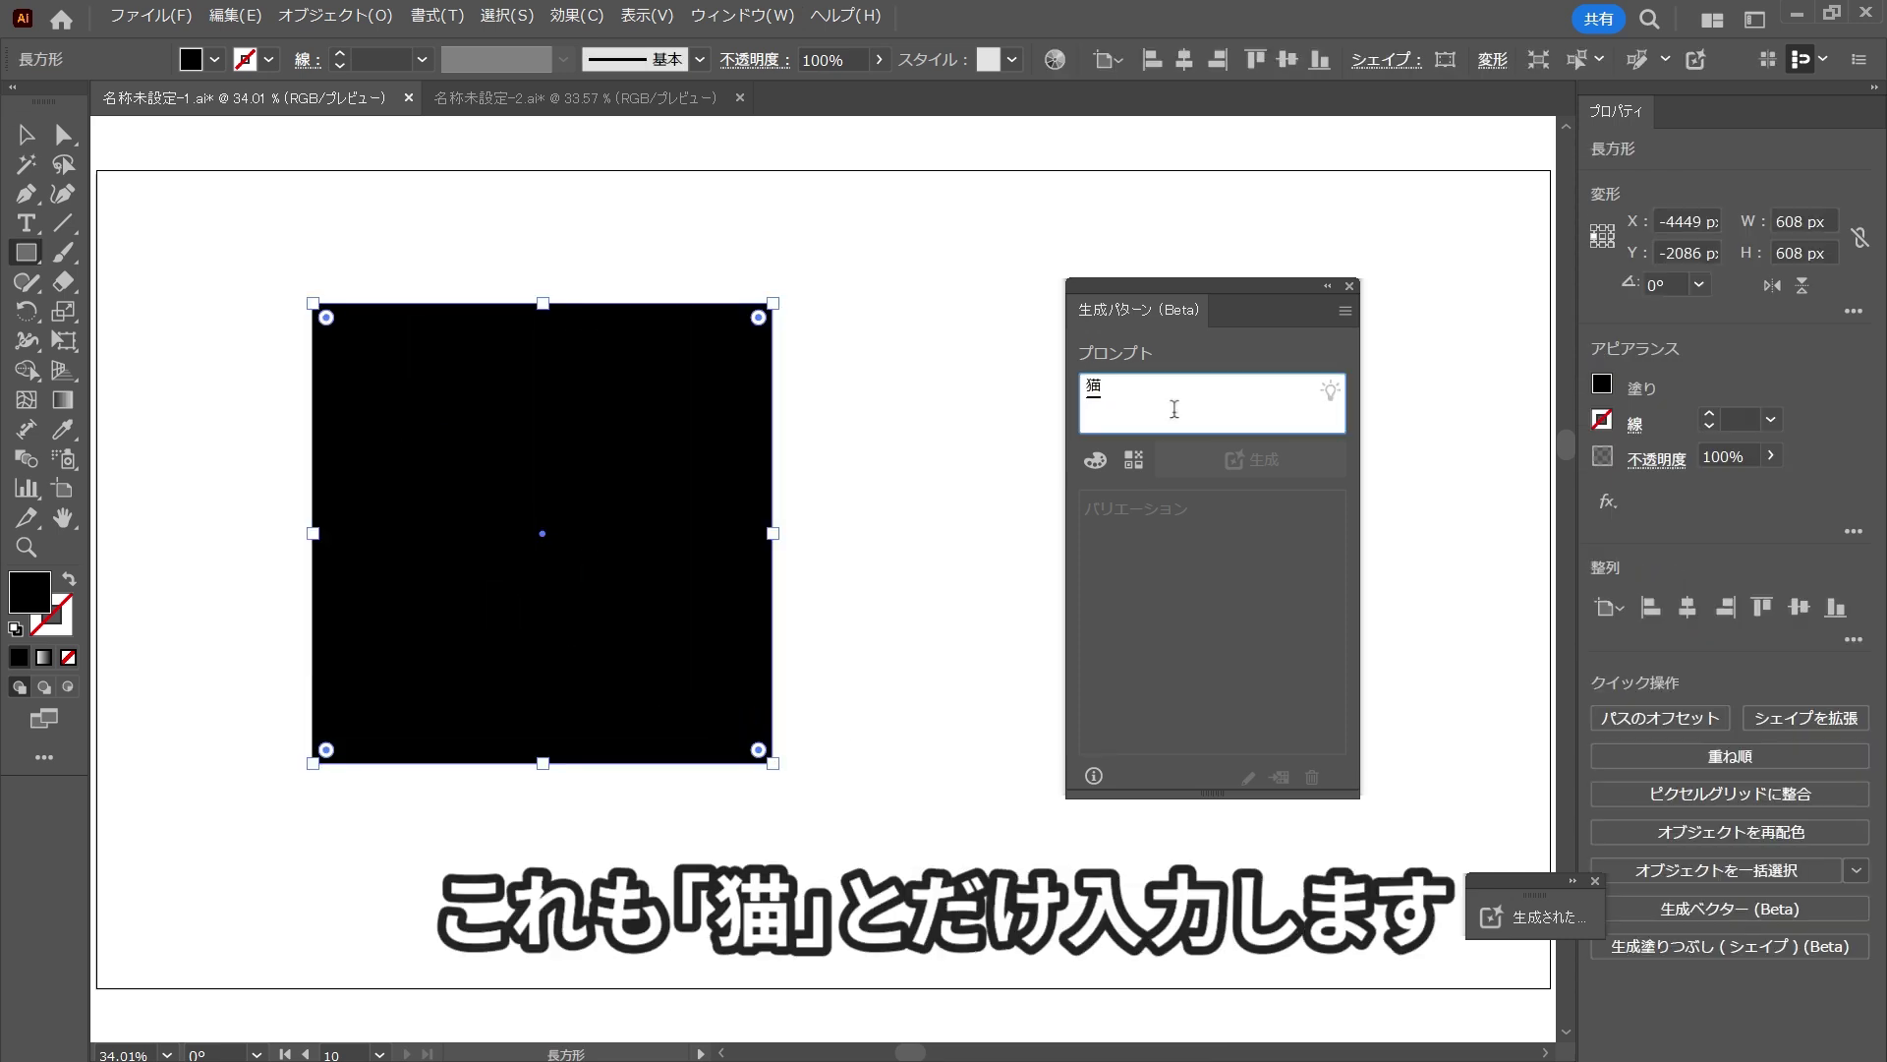
key("Return")
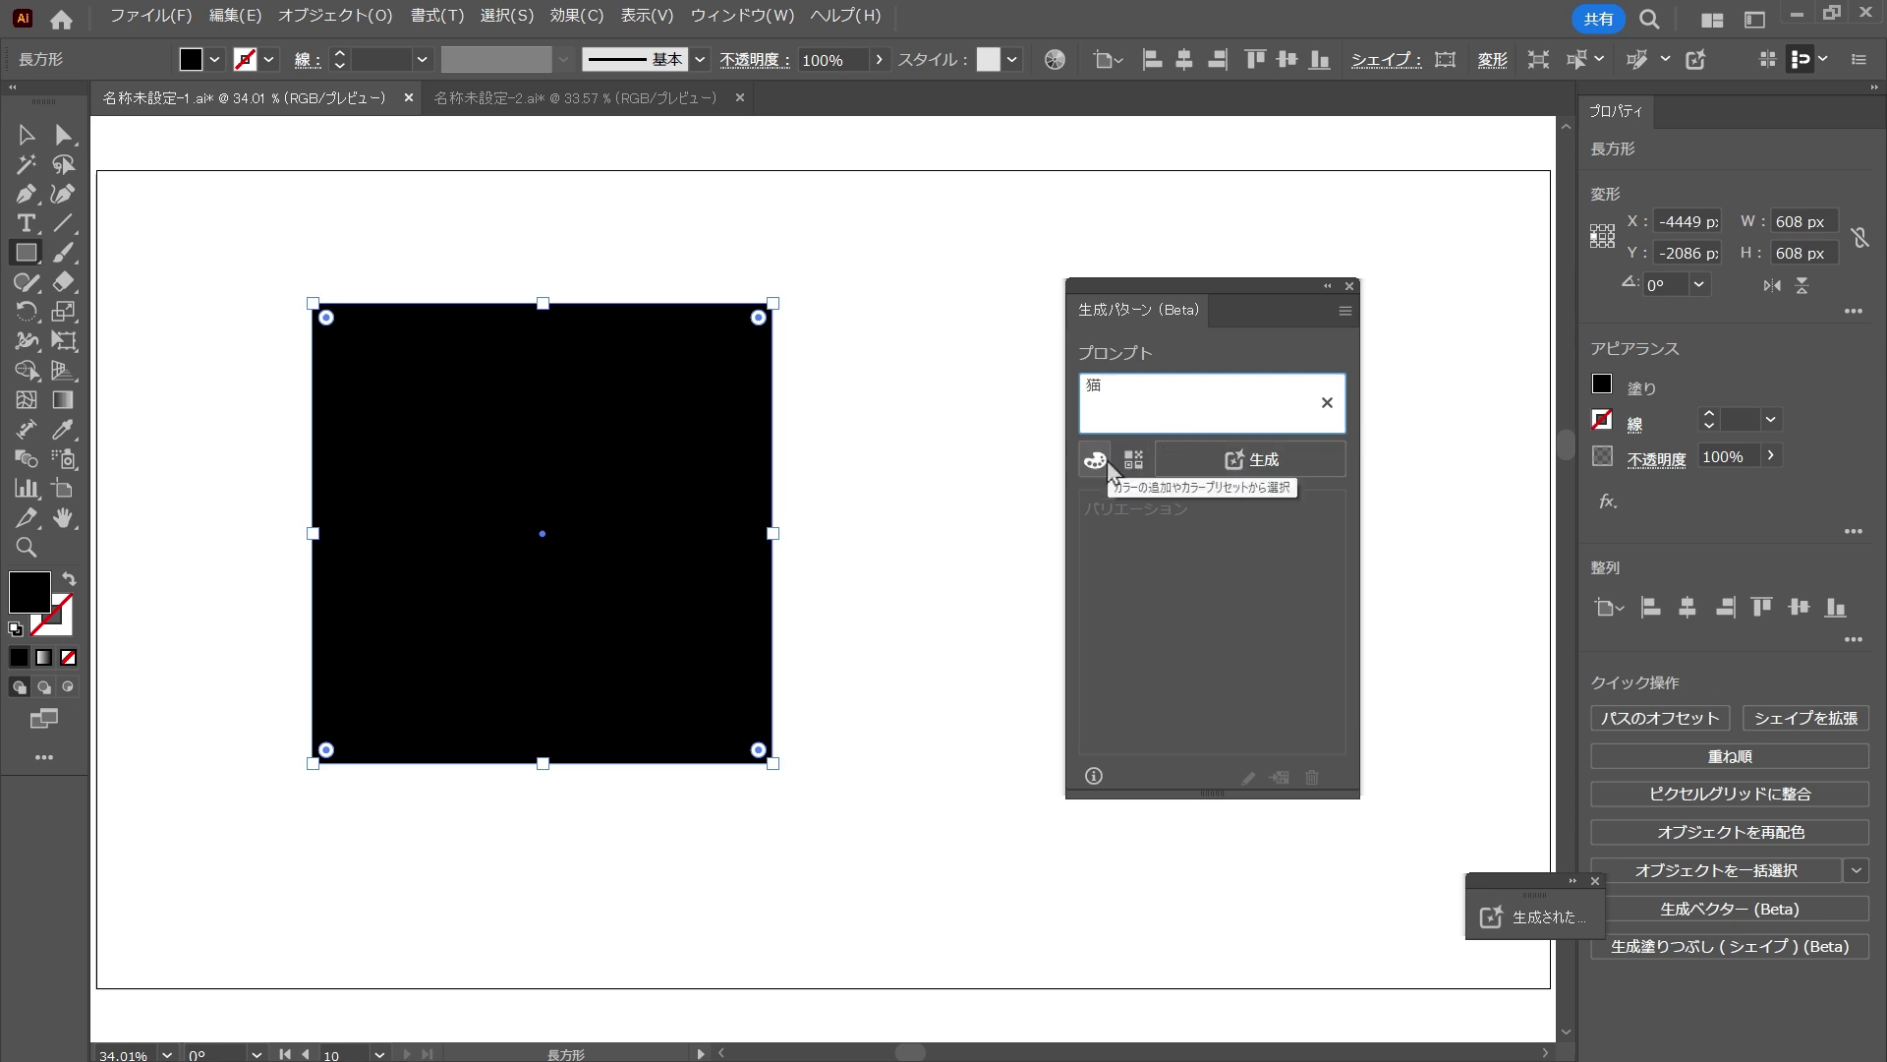
left_click(1101, 459)
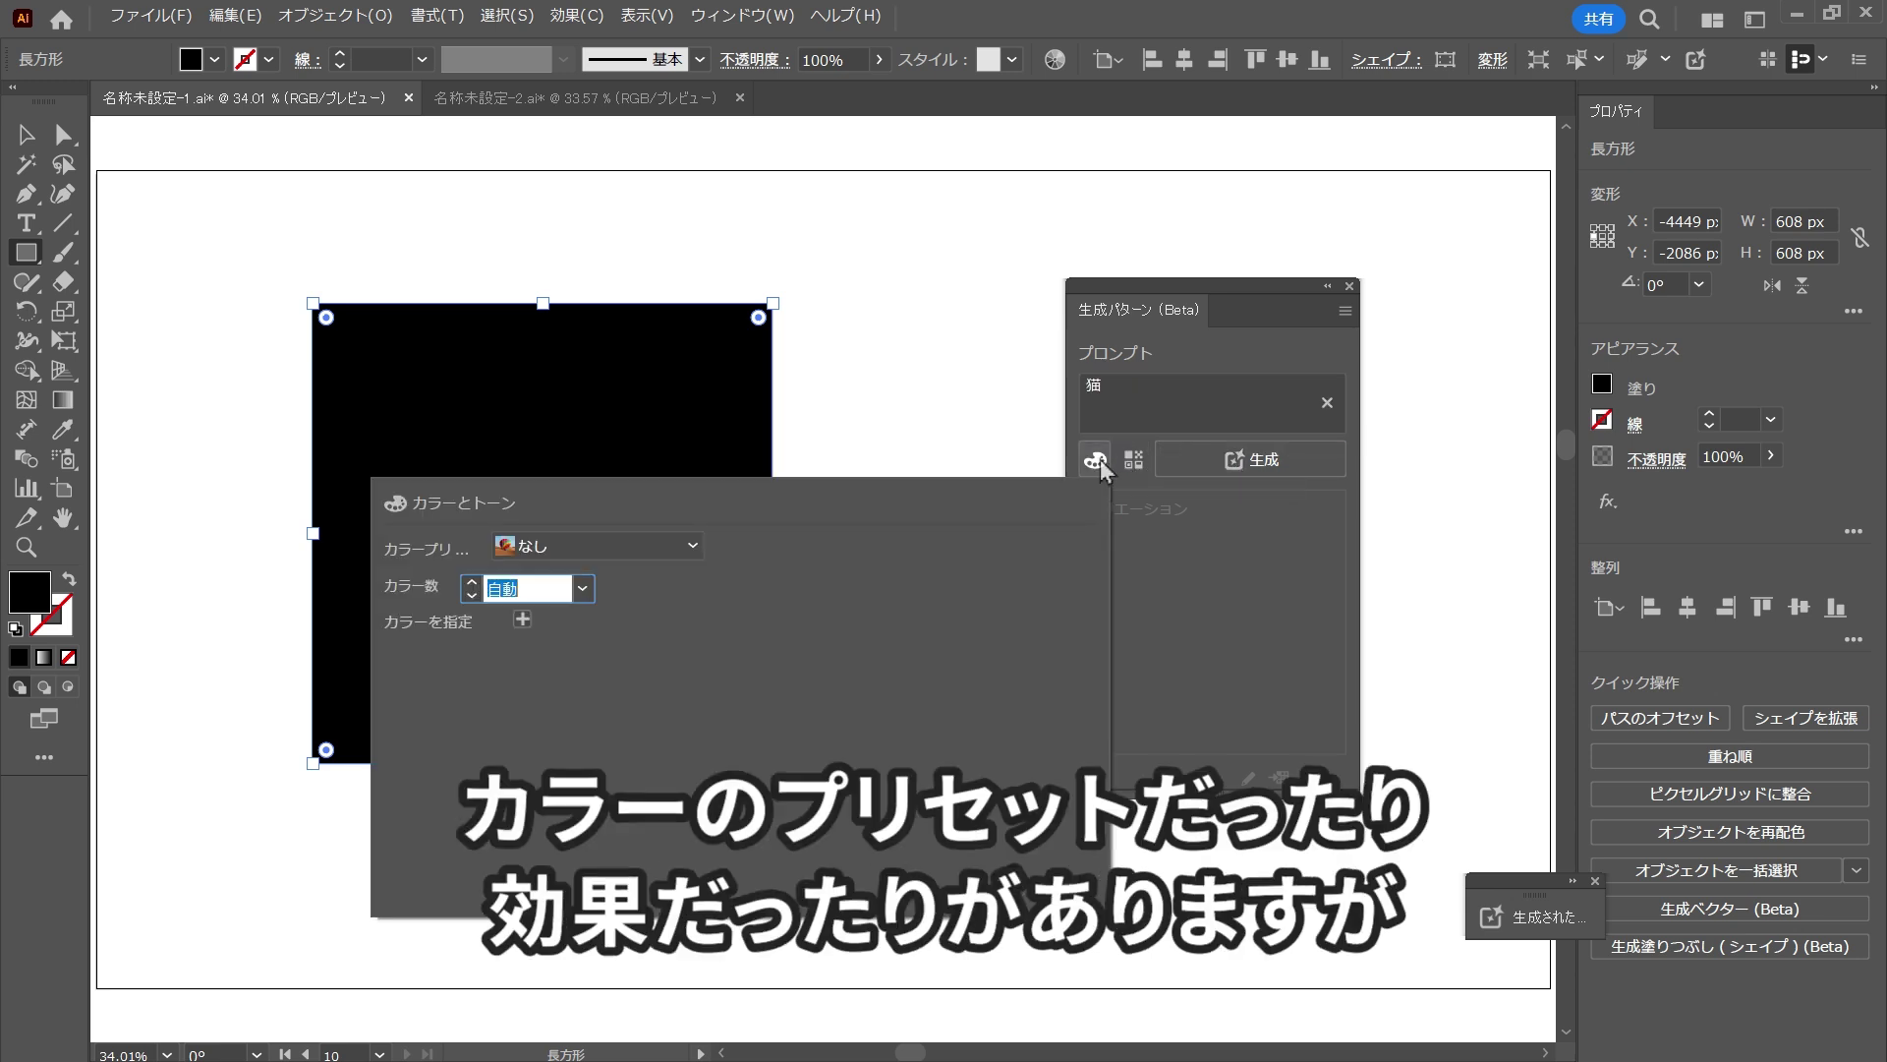
left_click(1099, 460)
left_click(1135, 460)
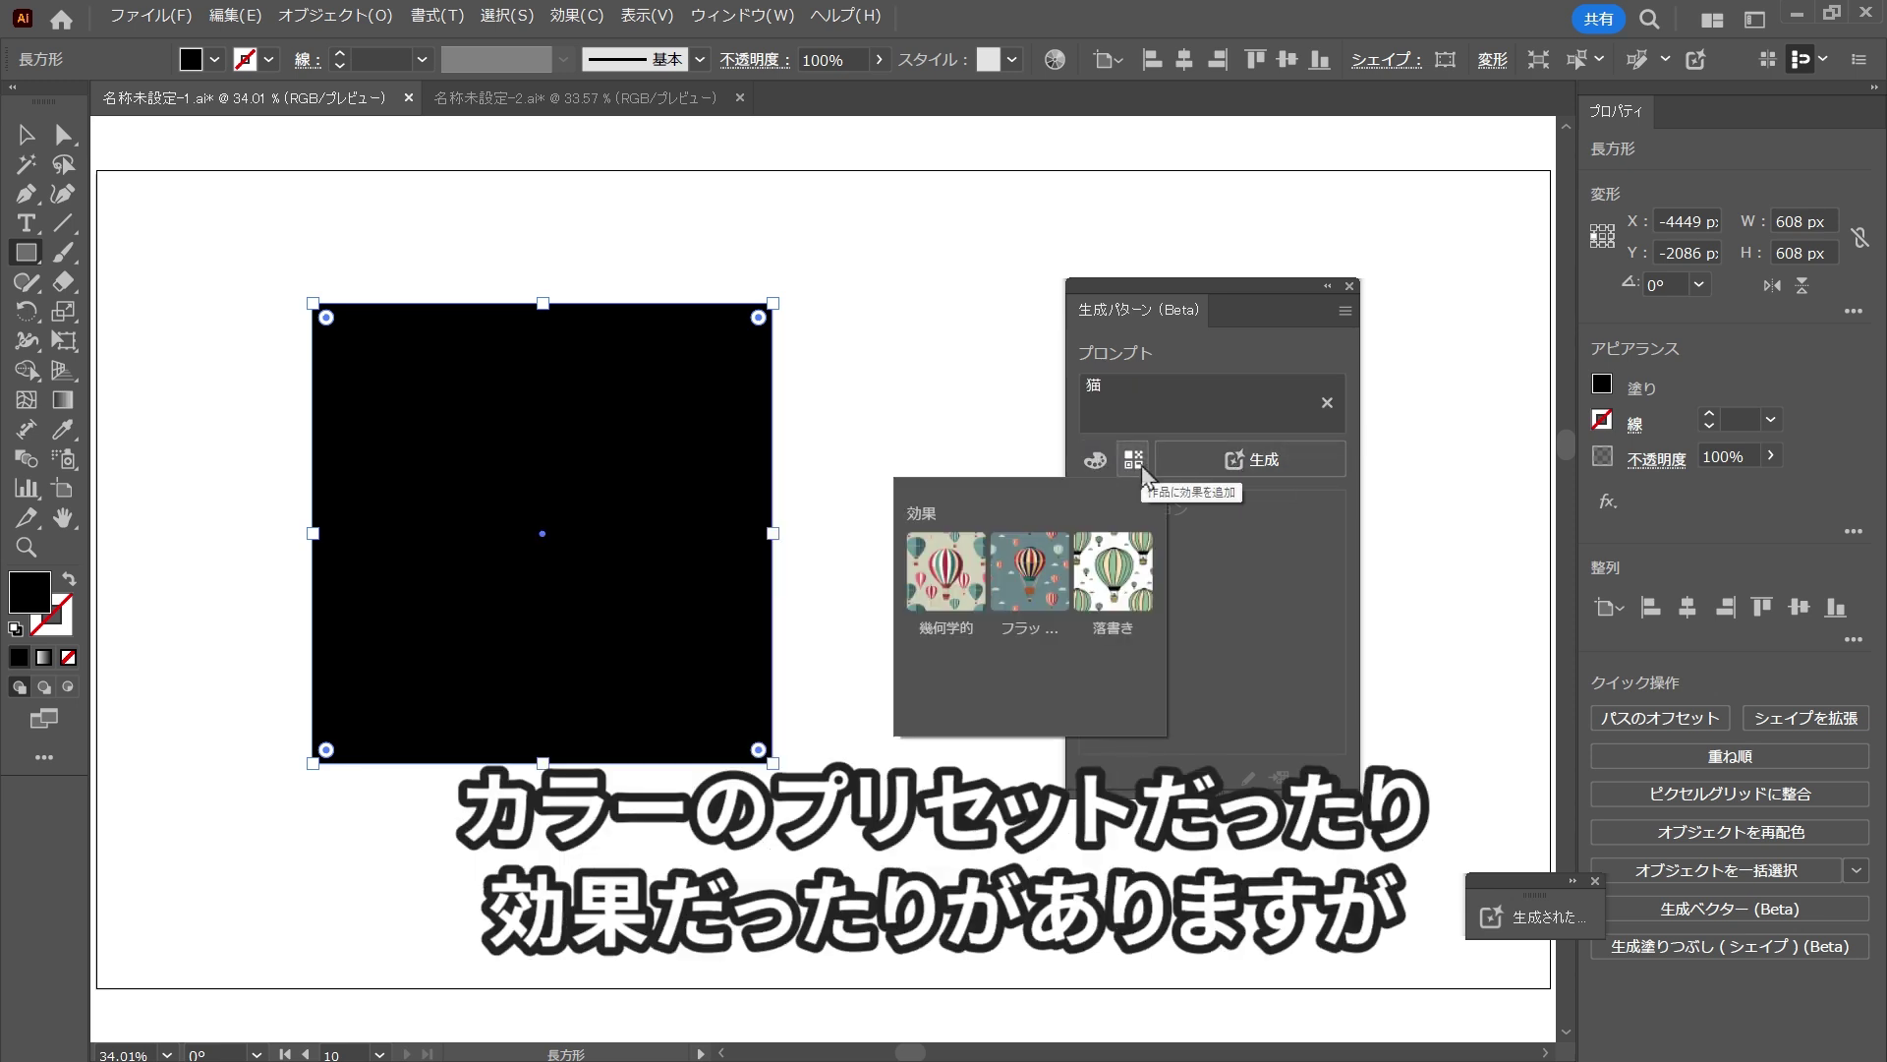
left_click(1141, 464)
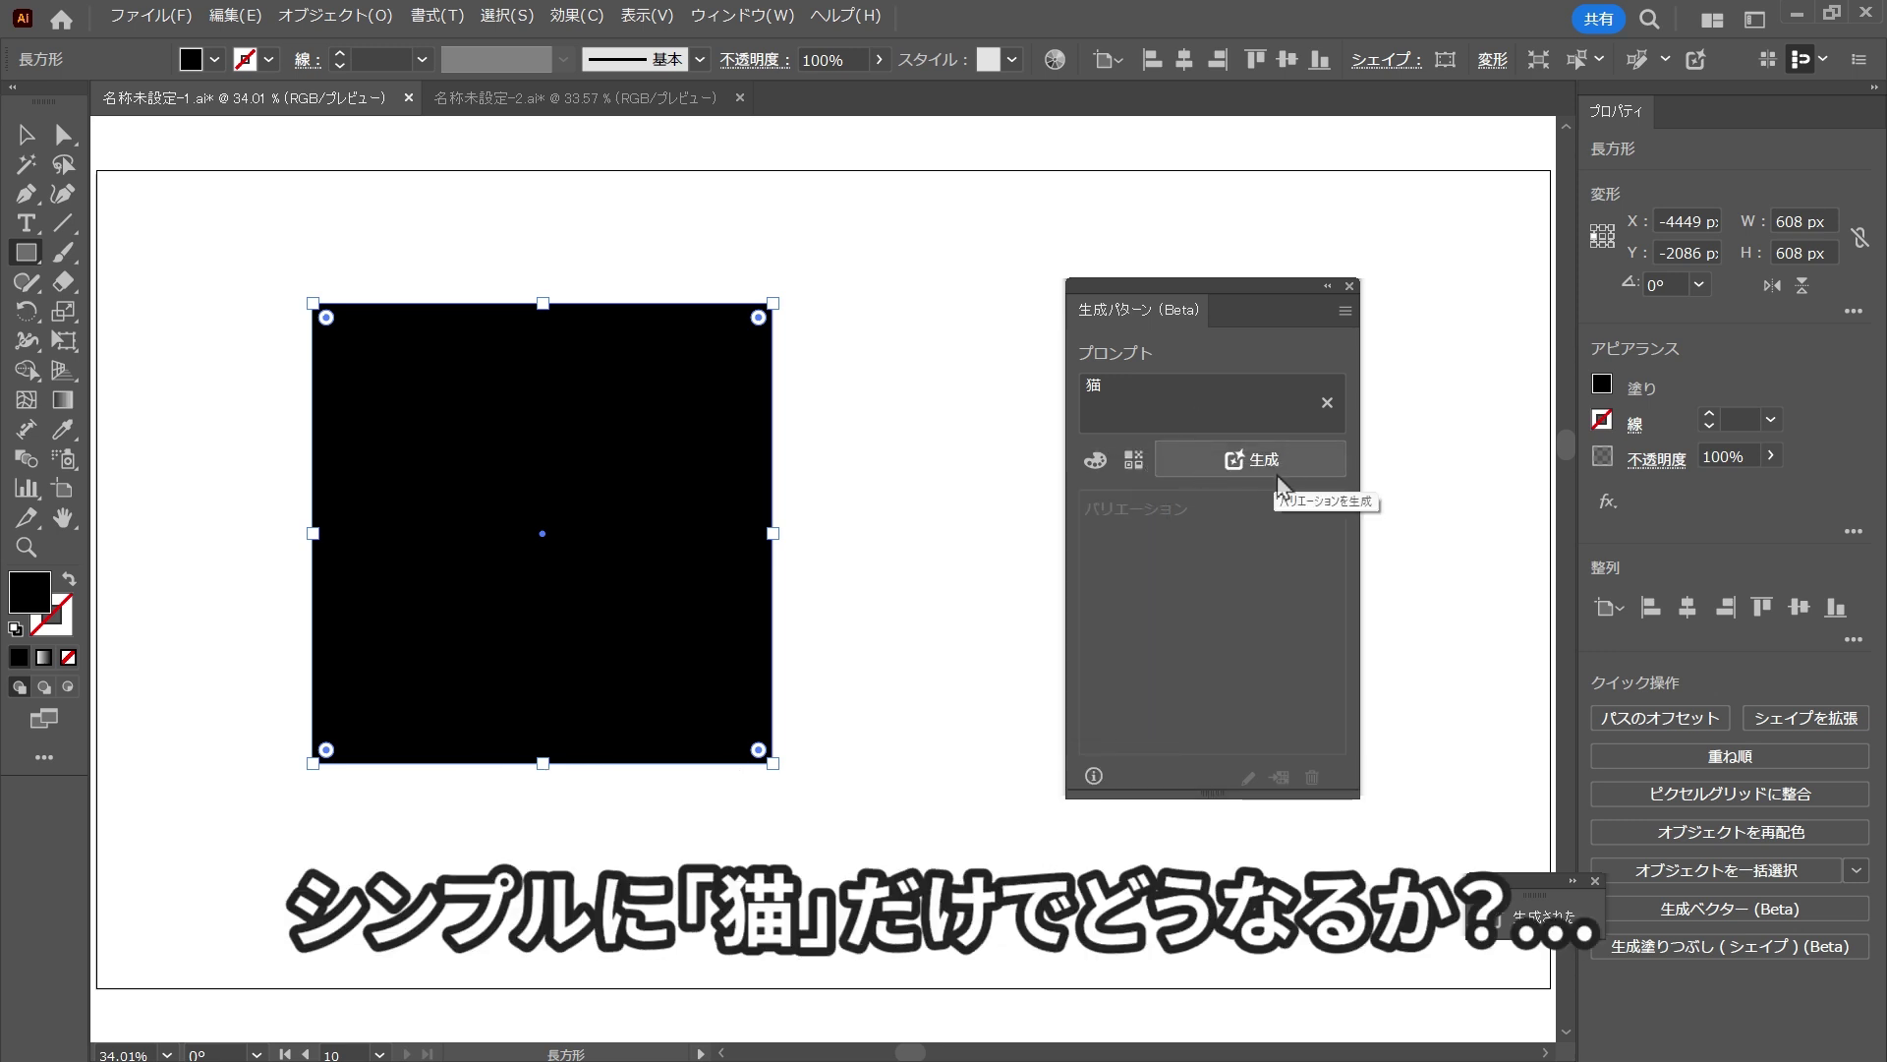
left_click(1276, 479)
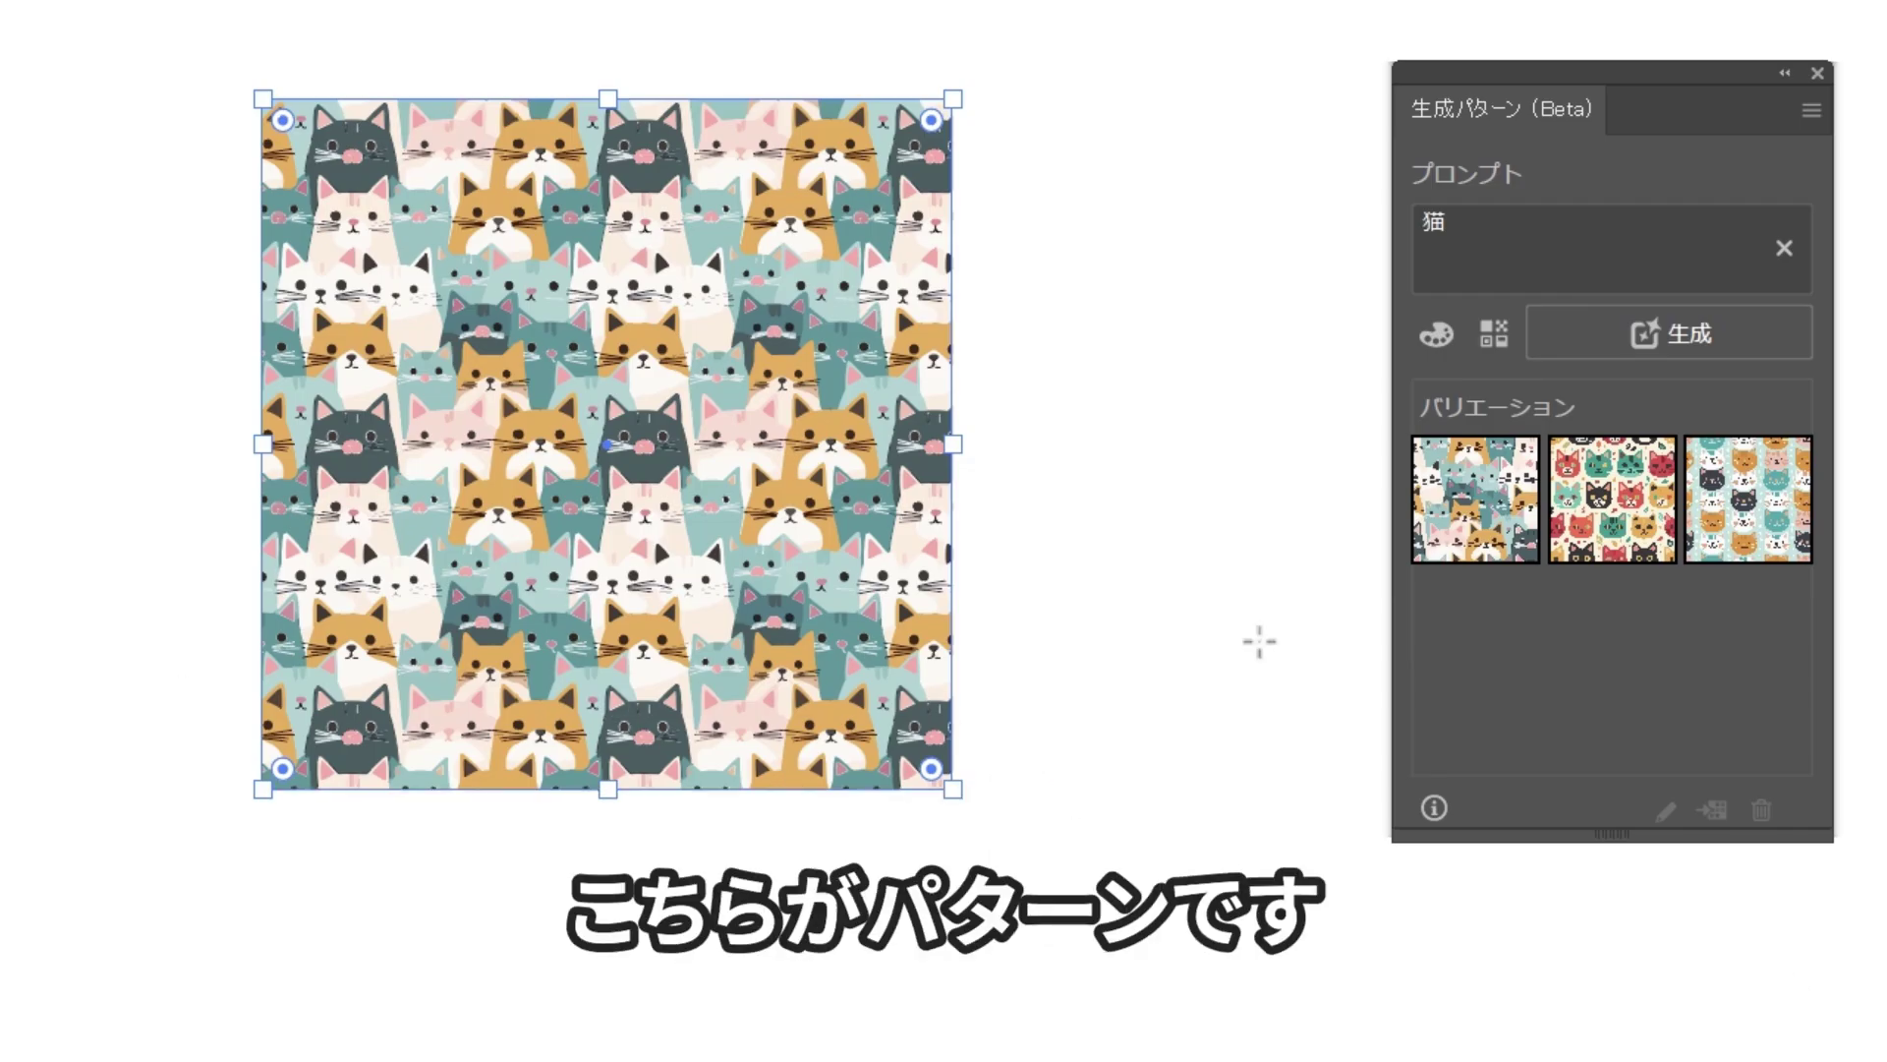
Step: Try the second and third cat pattern variations on the square
left_click(1668, 537)
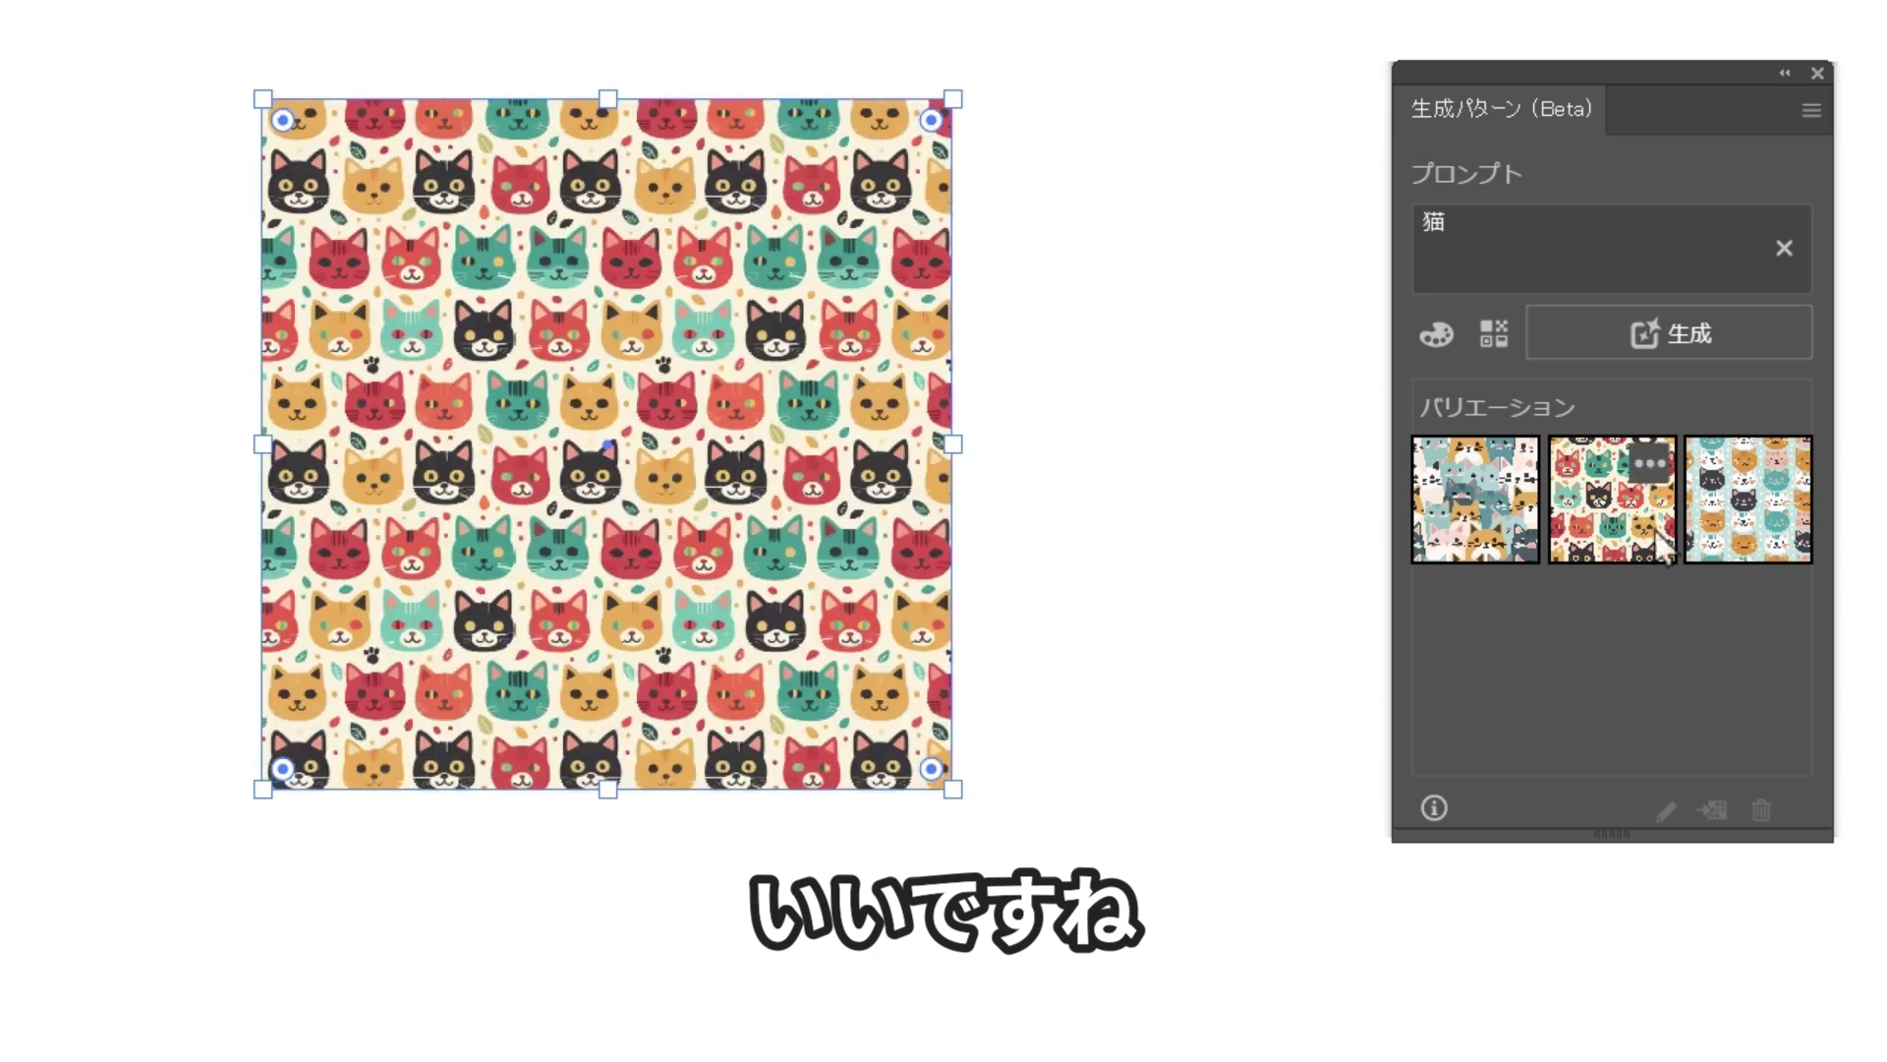
left_click(1706, 544)
left_click(935, 388)
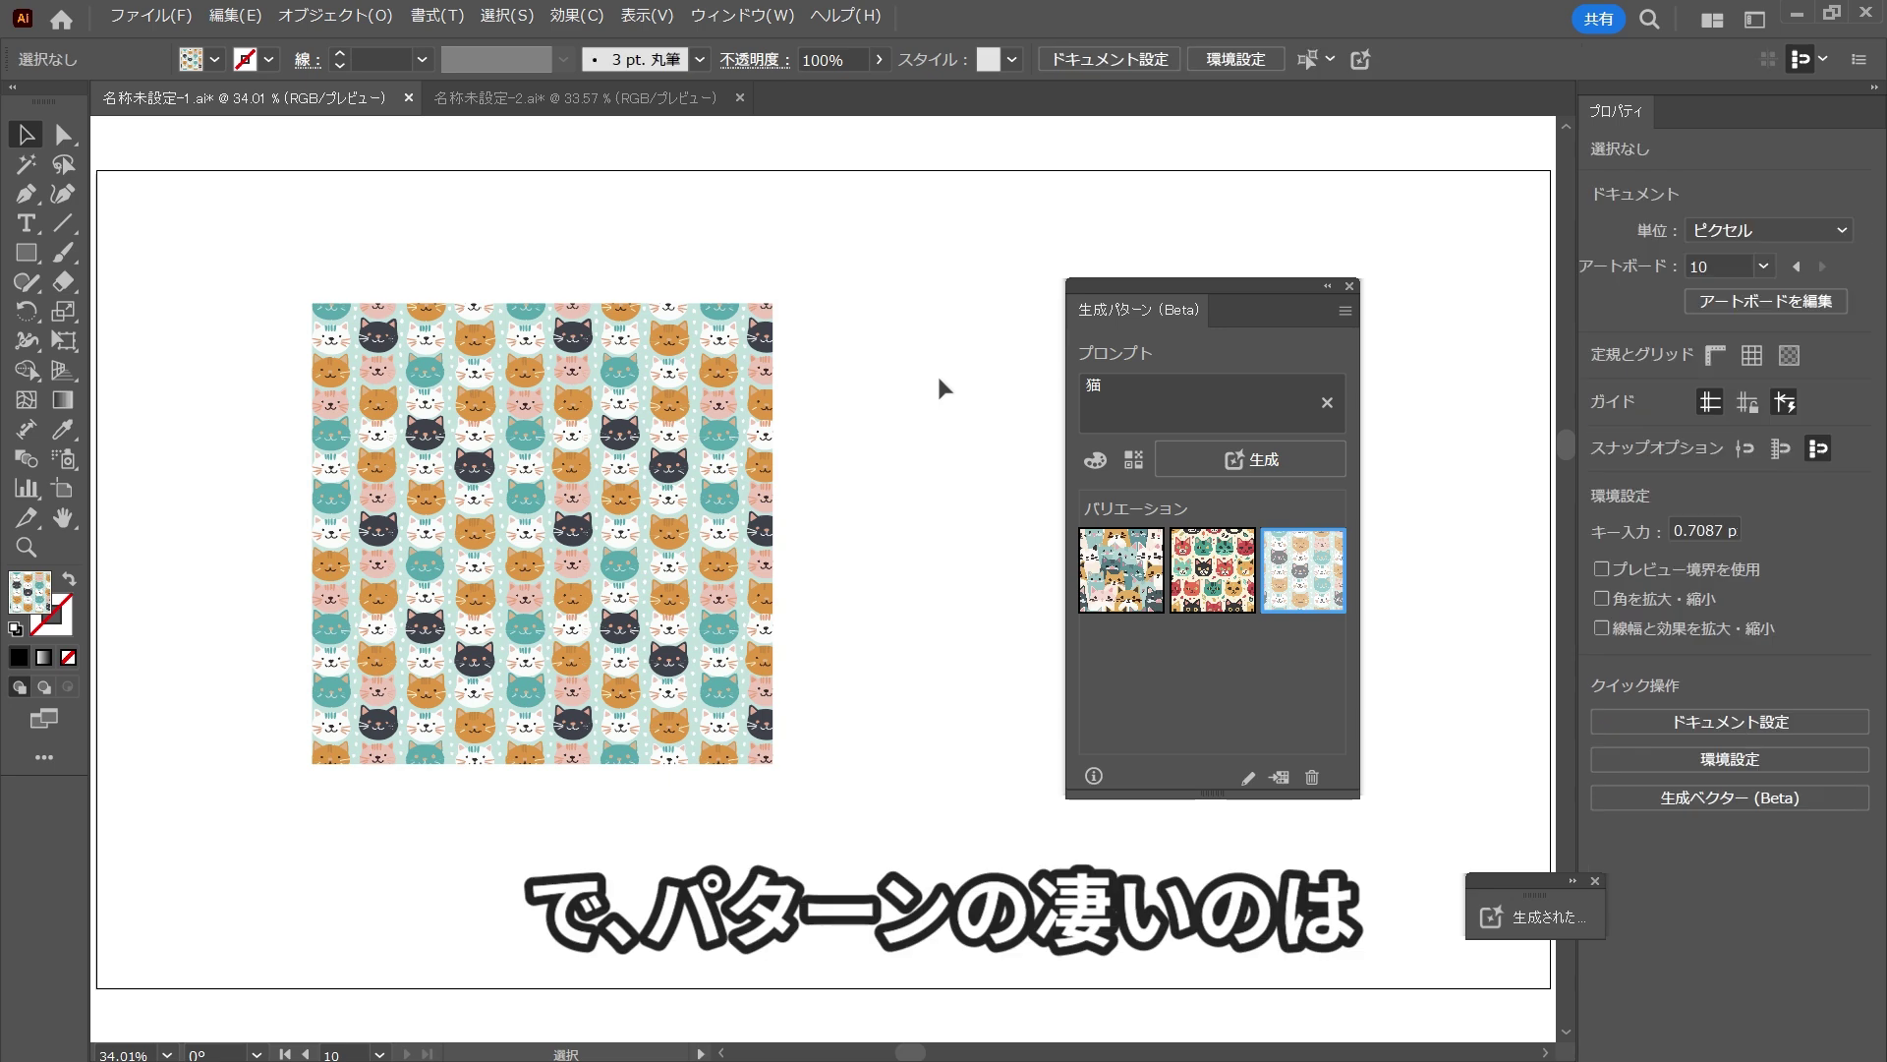
Step: Stretch the pattern rectangle's corner to 906 × 851 px and apply the first variation
key("a")
left_click(775, 669)
left_click(773, 764)
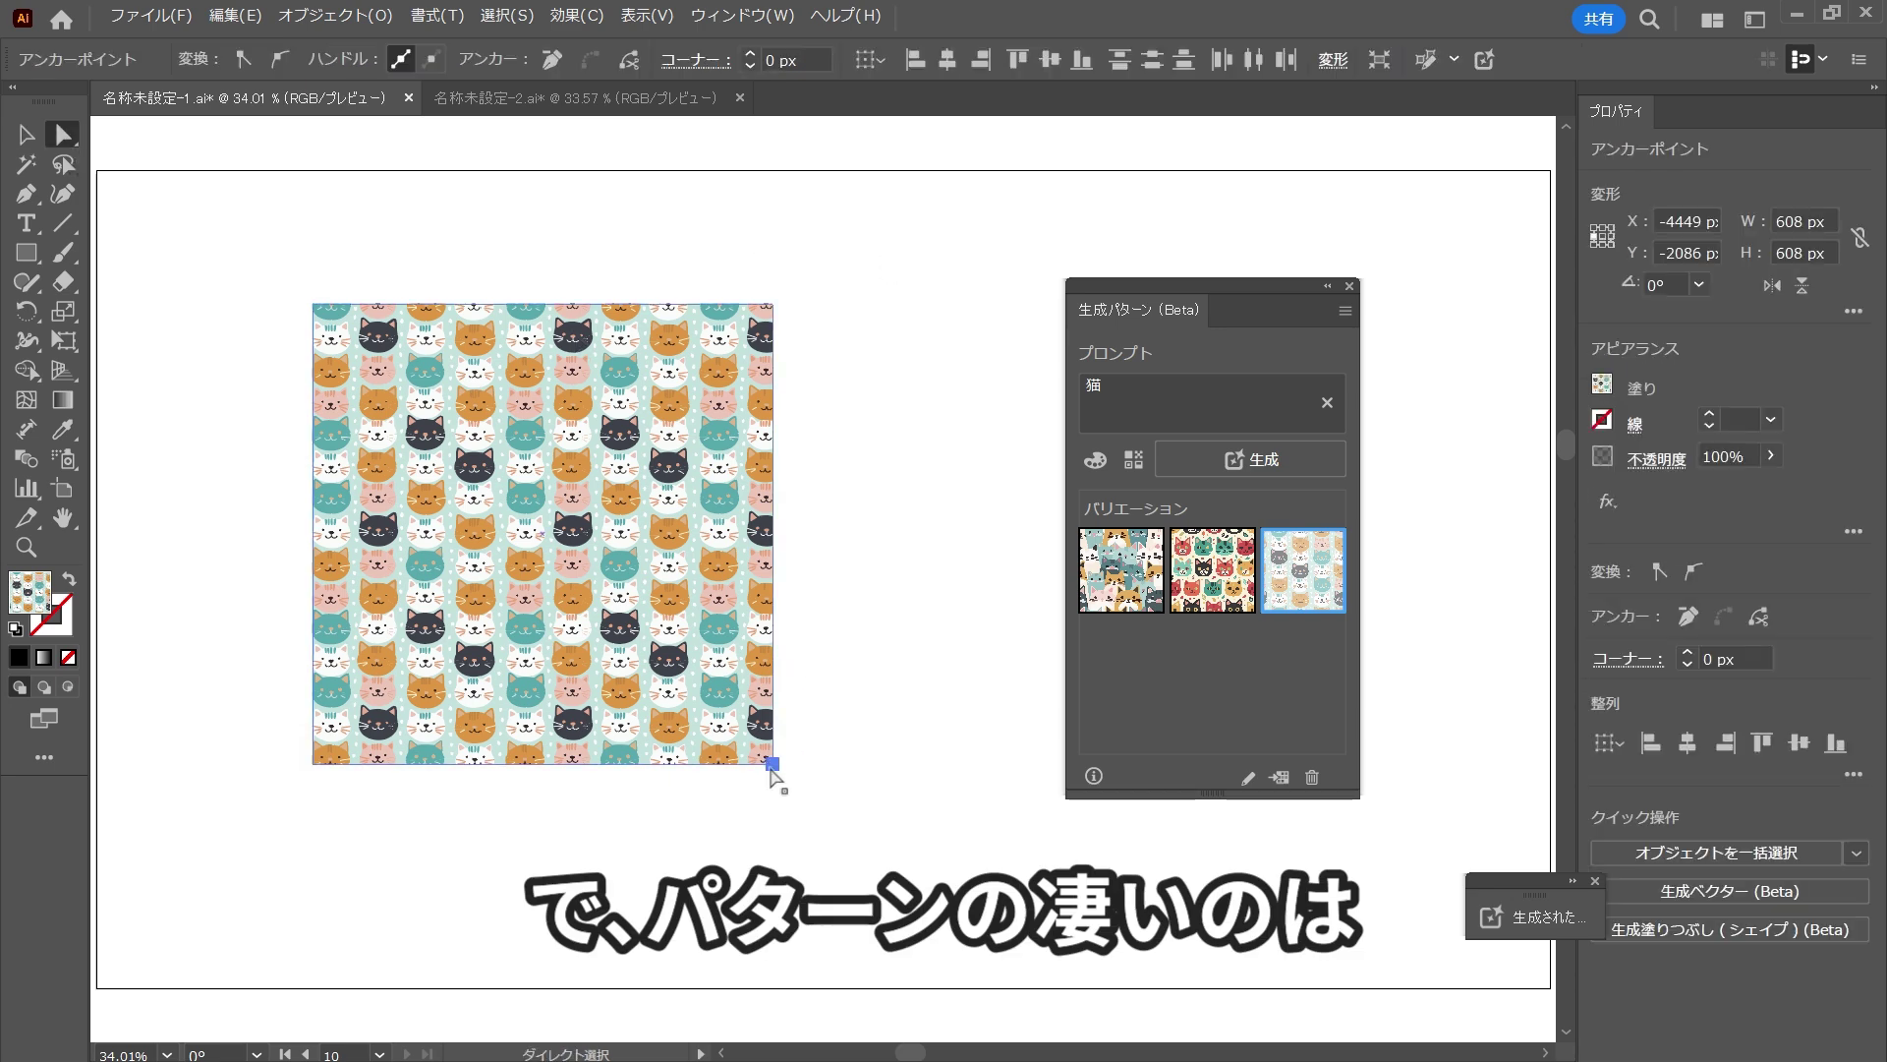
mouse_move(773, 765)
left_mouse_down()
mouse_move(998, 763)
mouse_move(980, 947)
left_mouse_up()
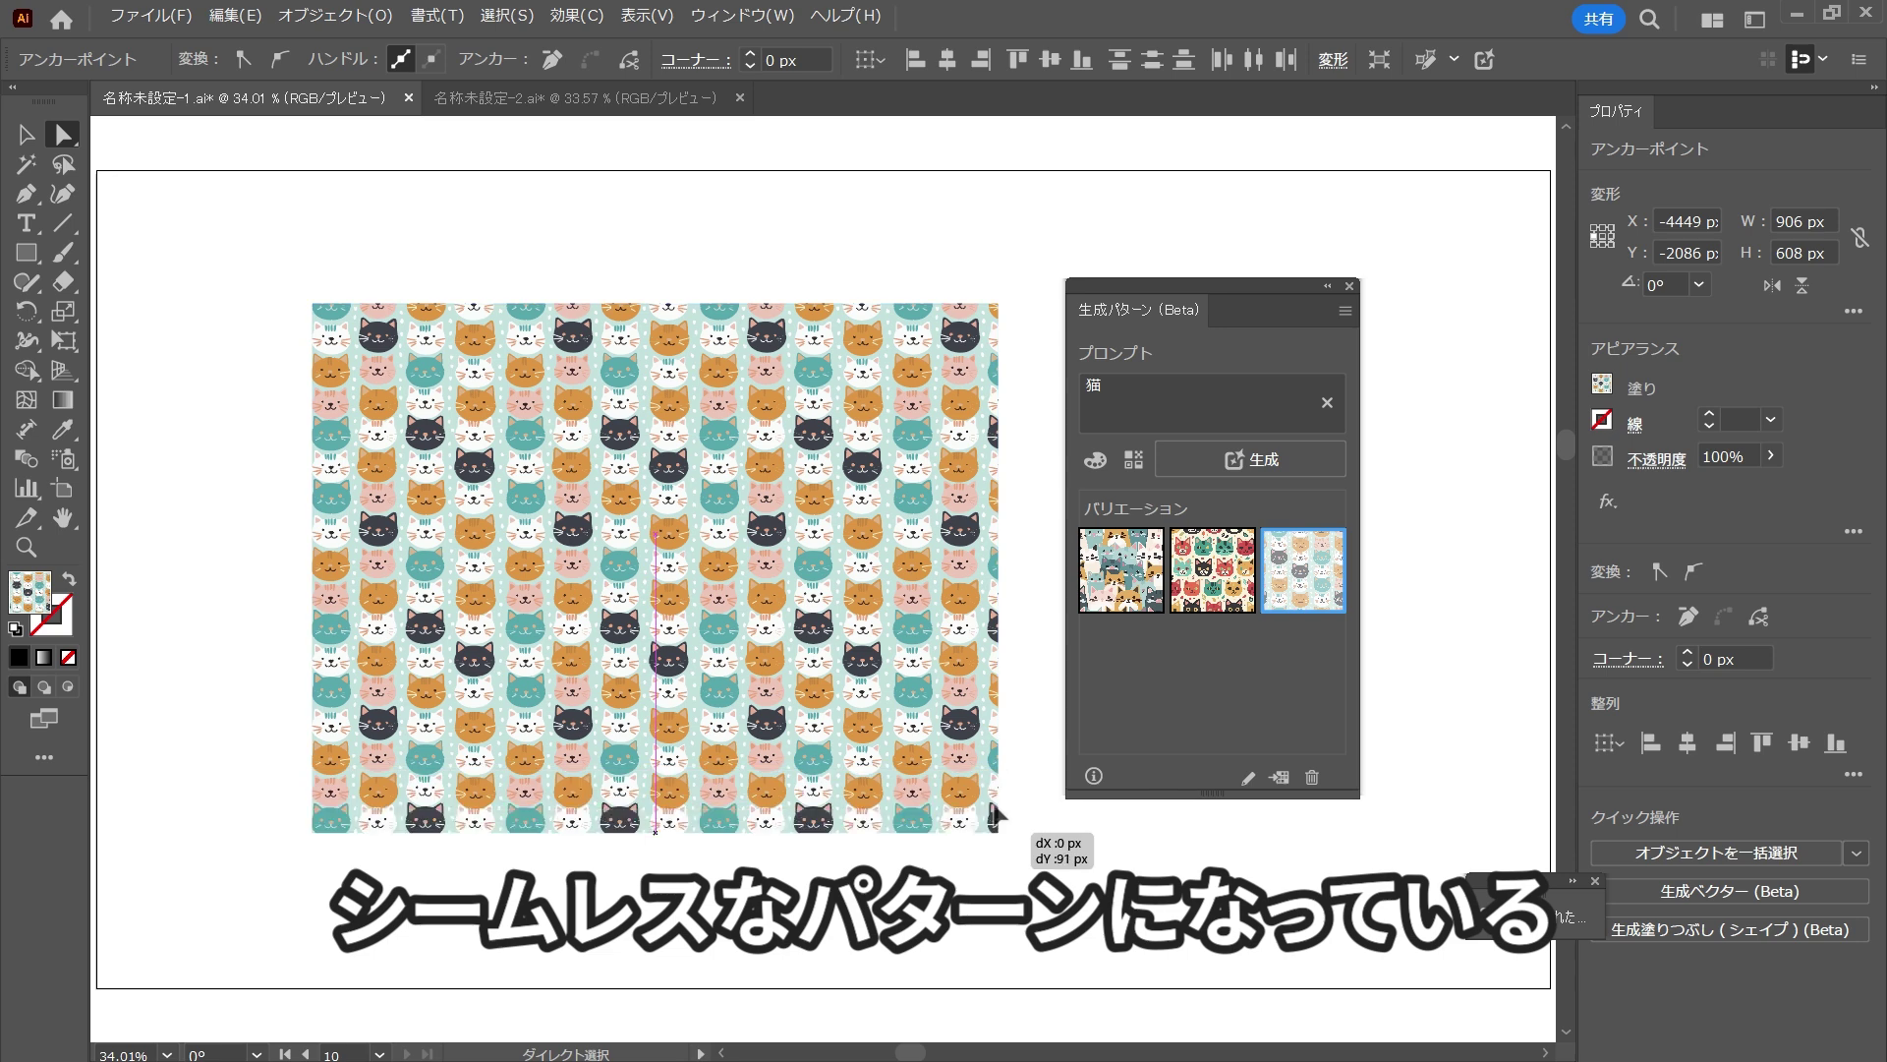
left_click(1263, 895)
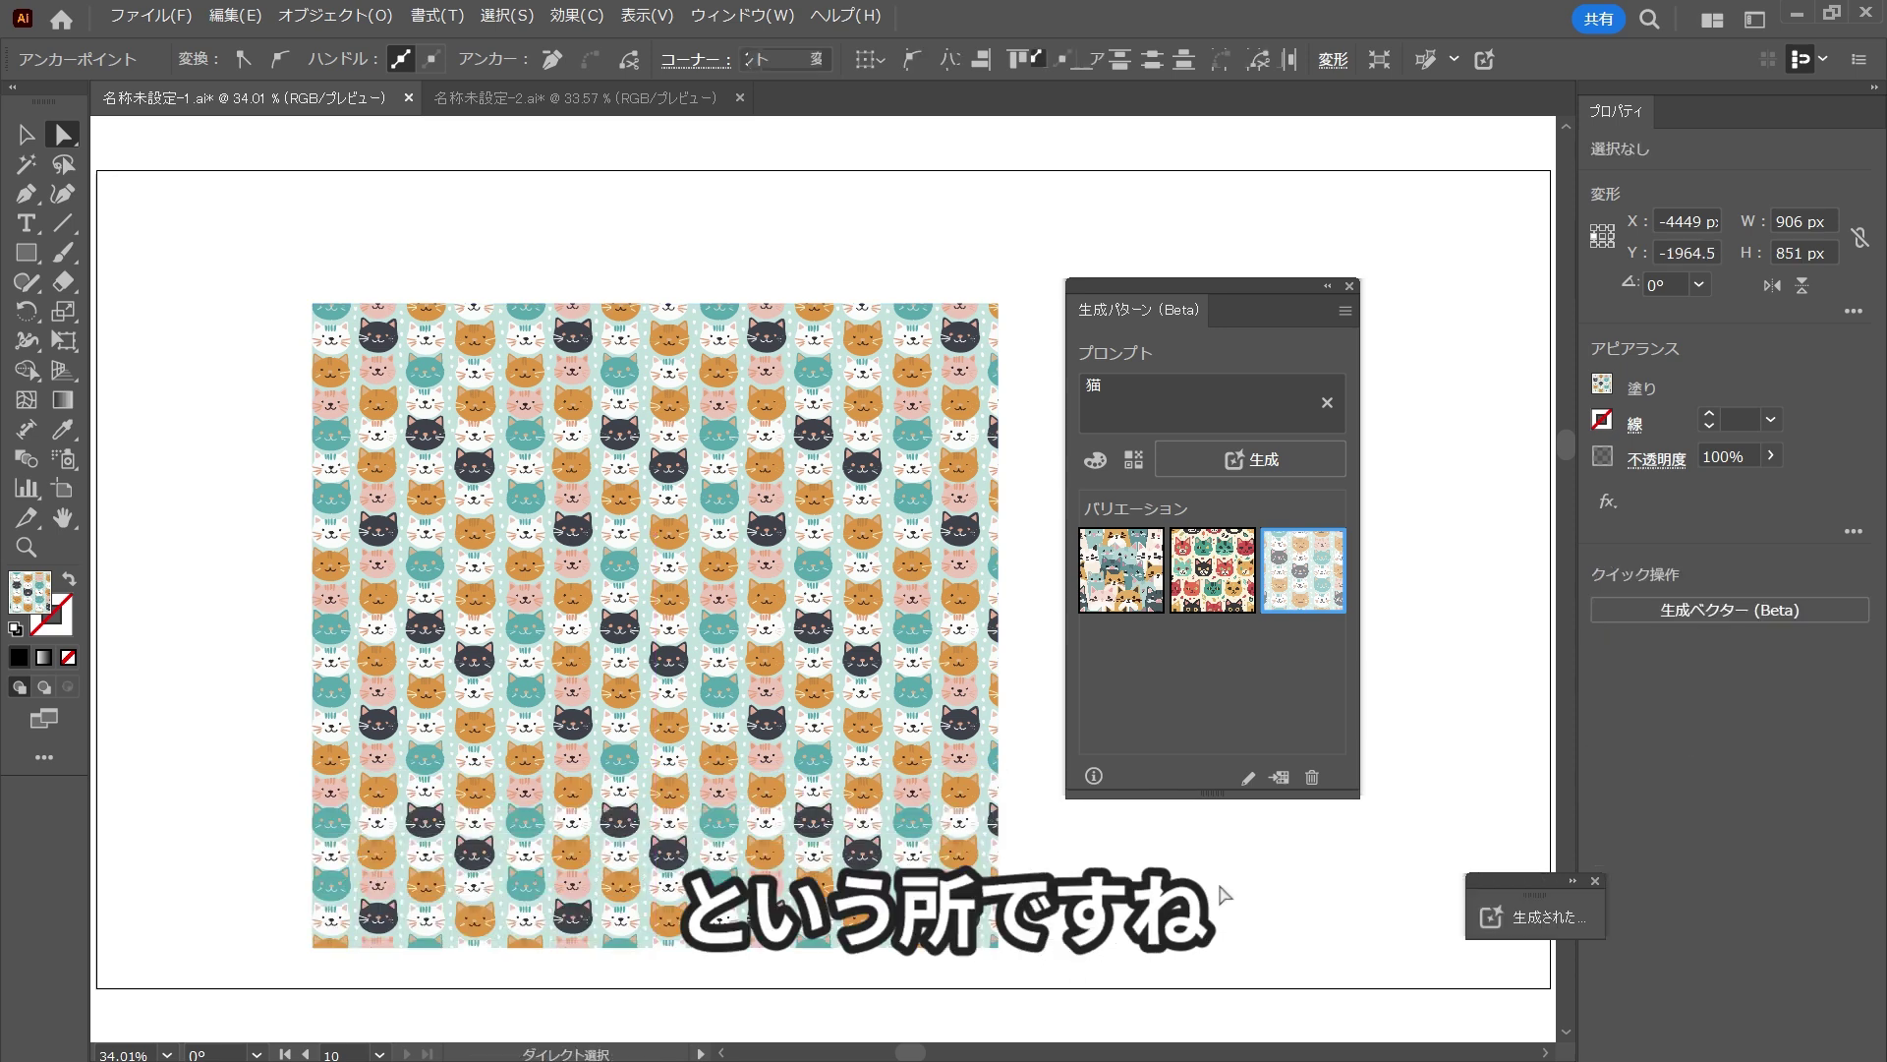
left_click(1118, 578)
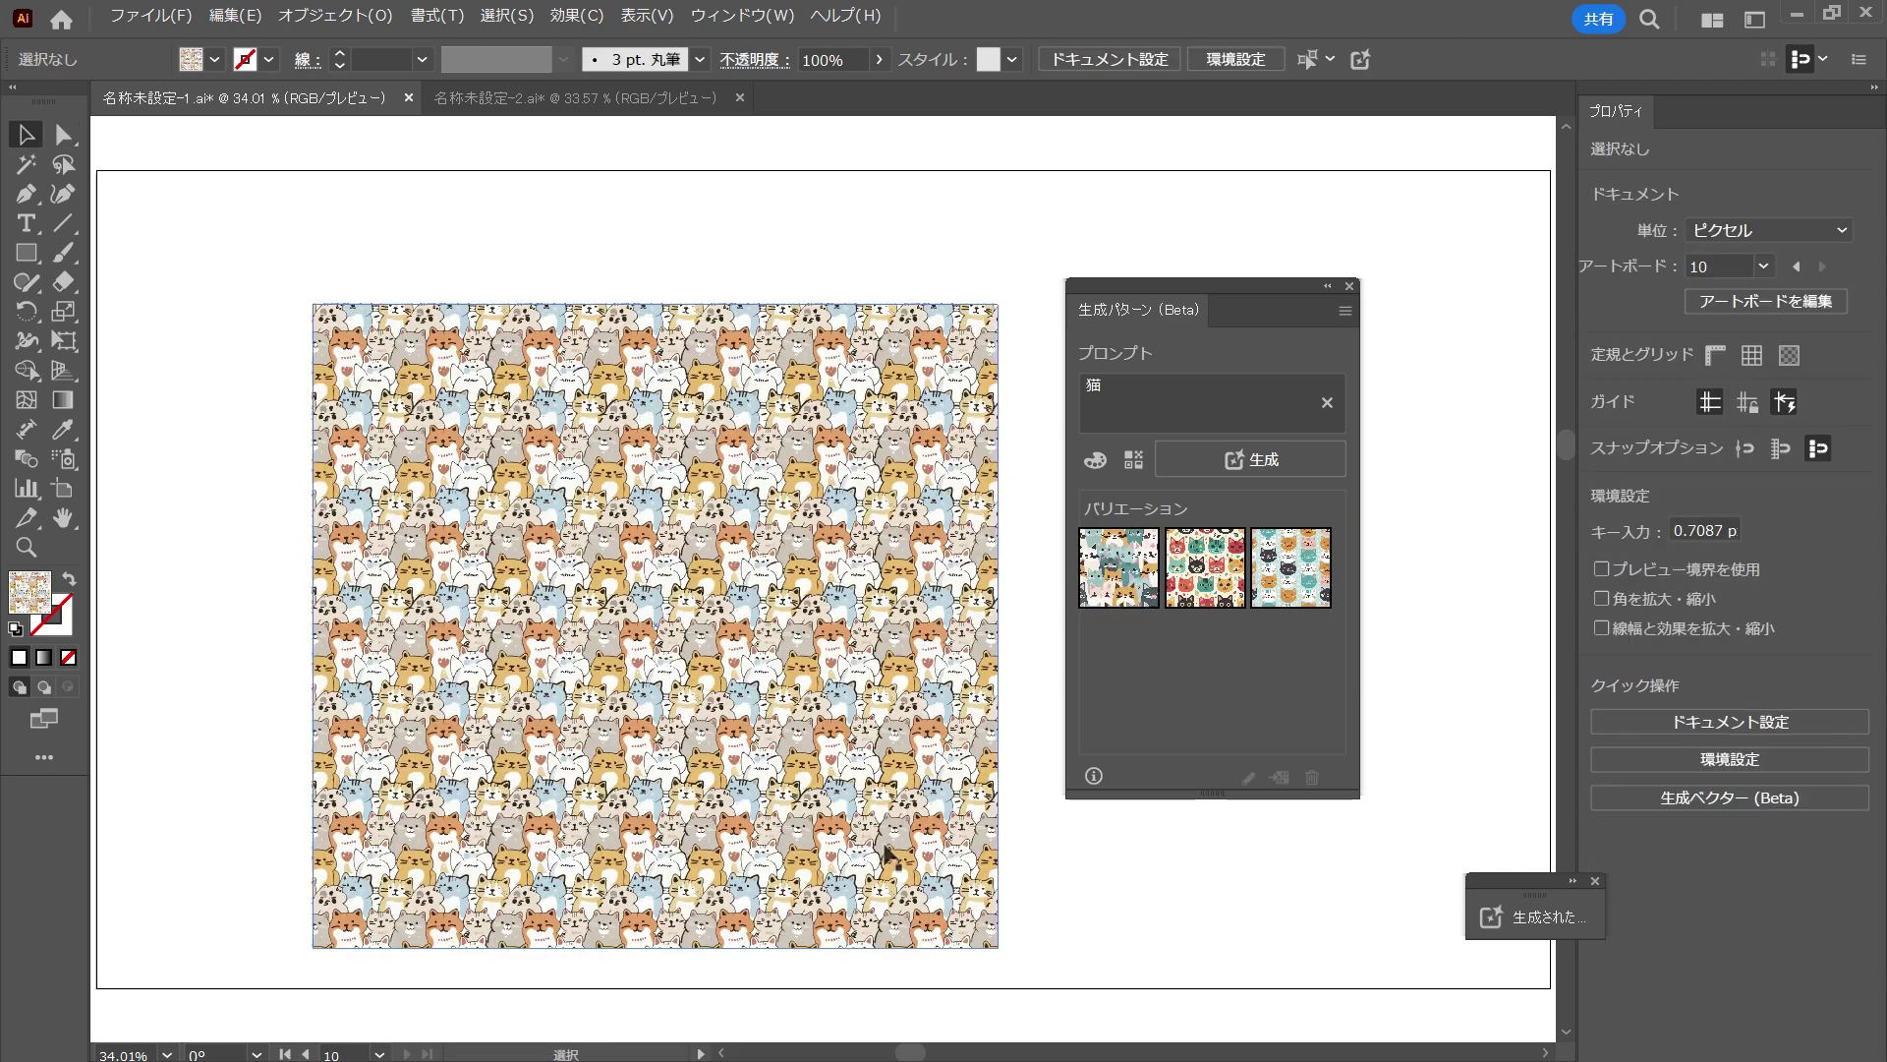
Step: Zoom in on the patterned rectangle to inspect the tiled cats
left_click(890, 850)
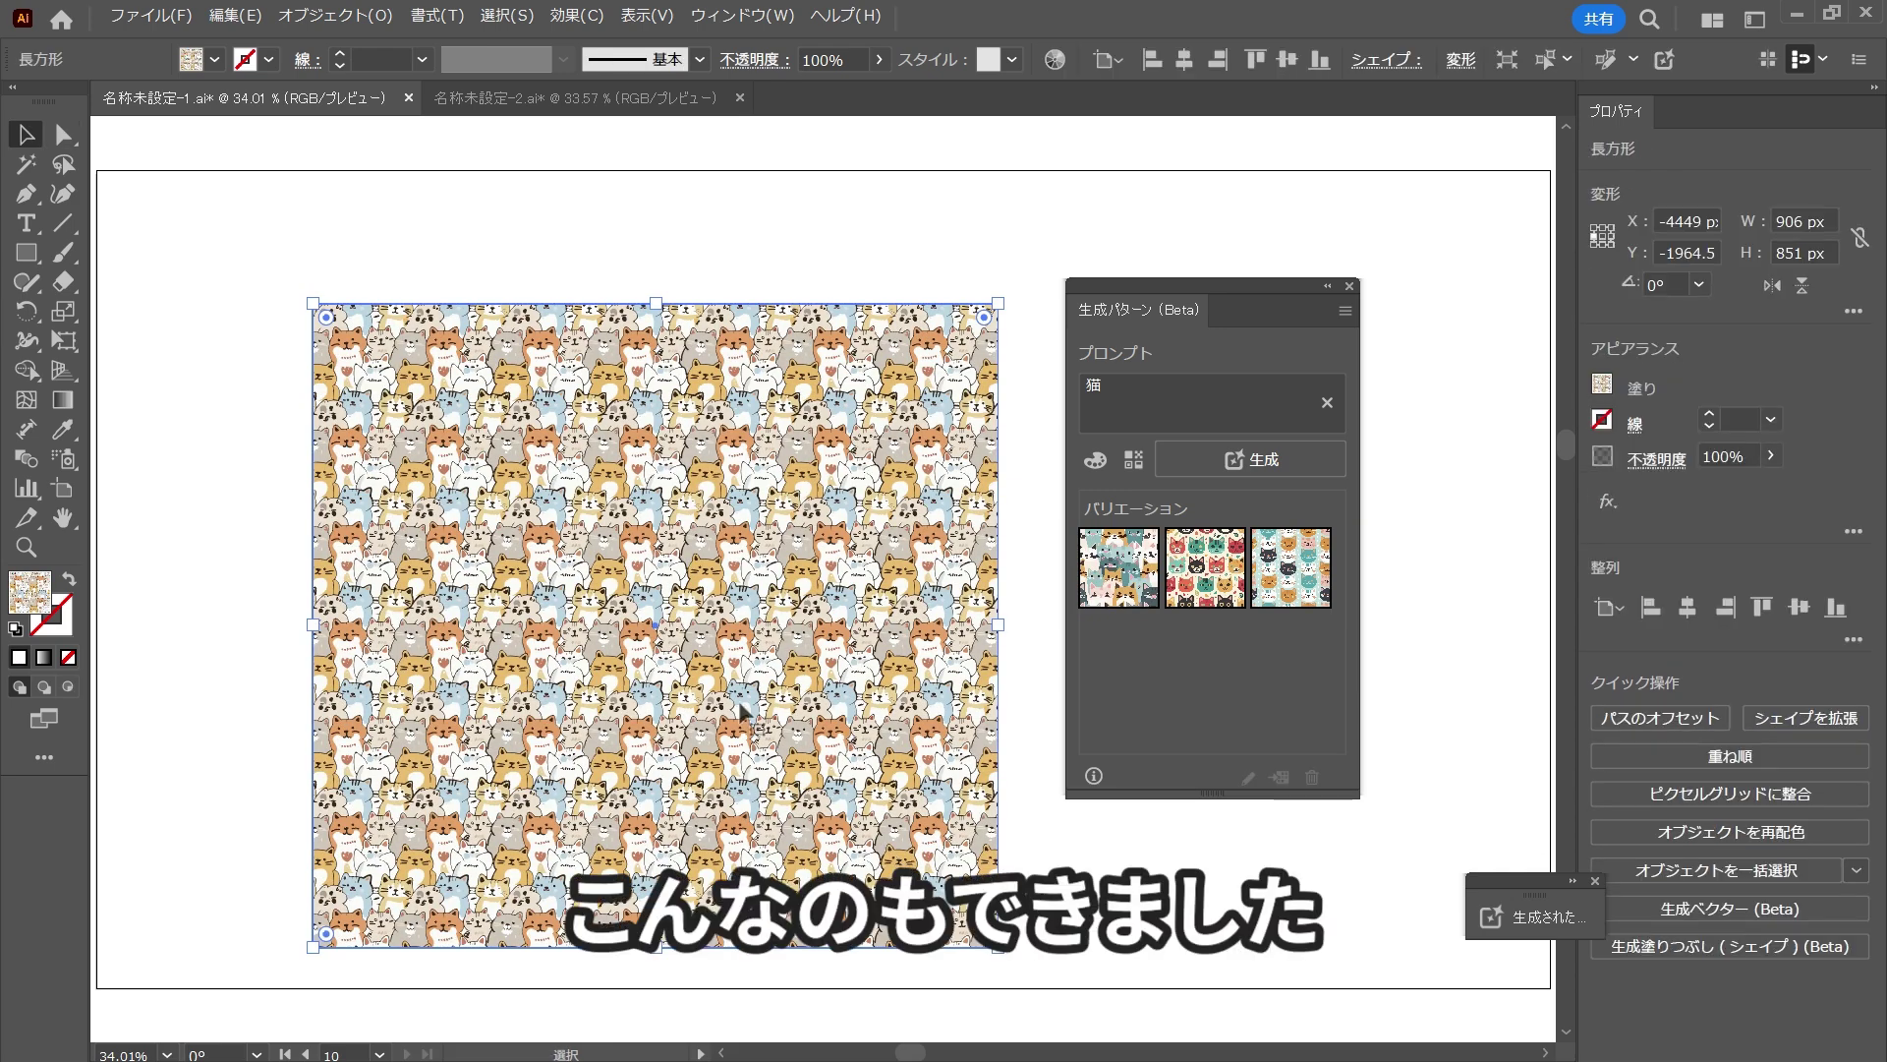
scroll(605, 609, "up", 2)
scroll(604, 610, "up", 1)
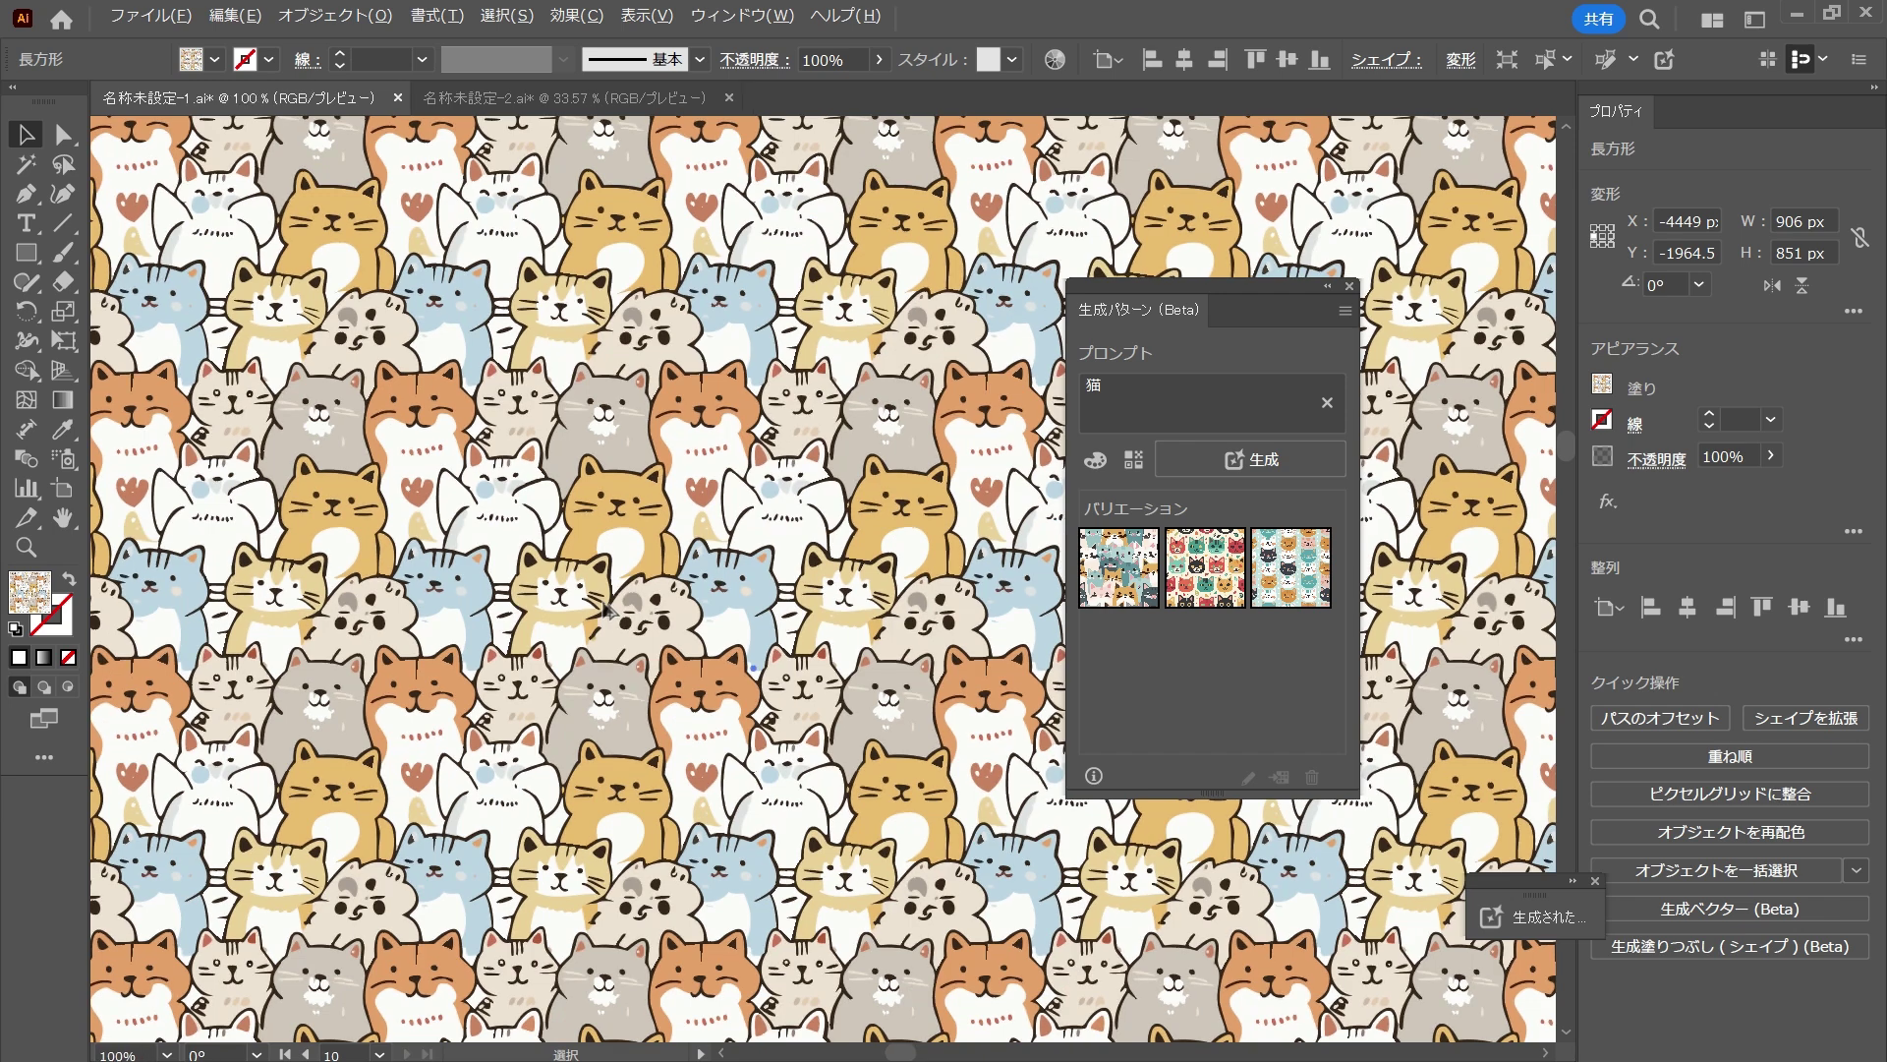
scroll(604, 610, "up", 1)
scroll(607, 611, "up", 1)
scroll(607, 610, "up", 1)
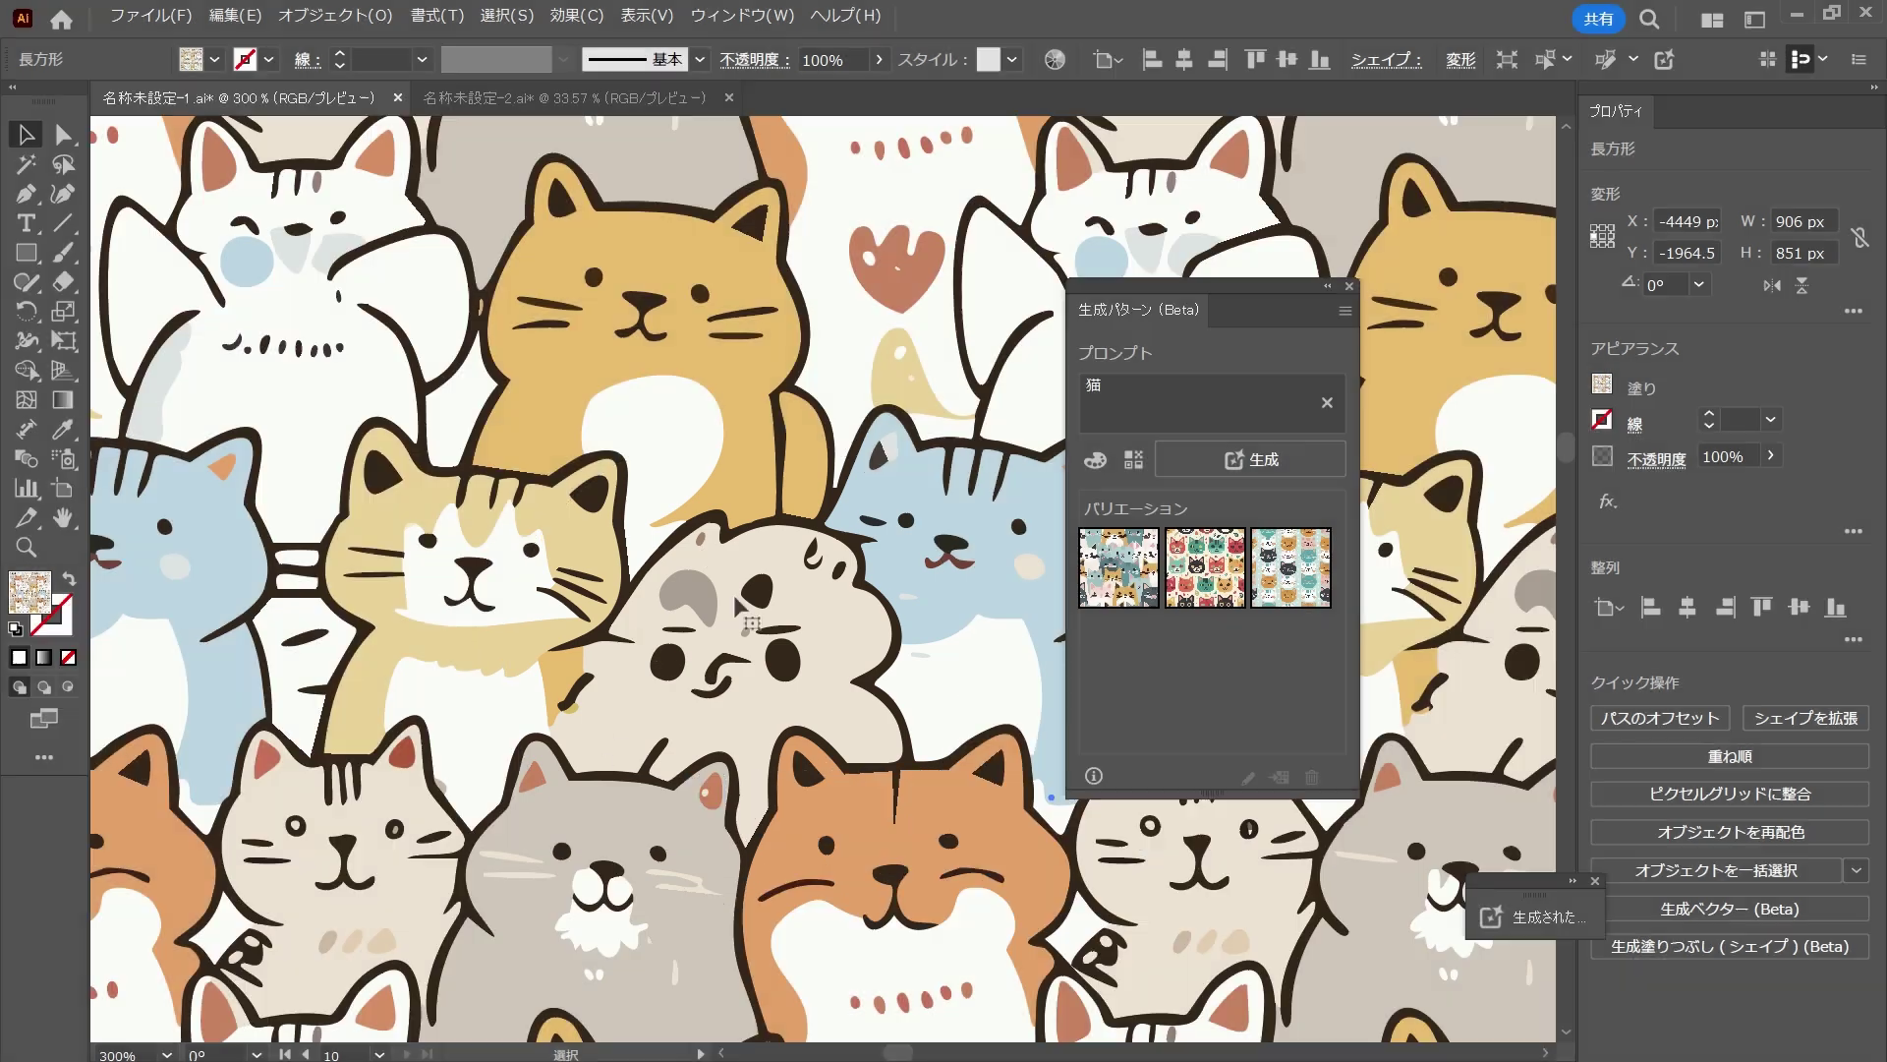
left_click_drag(826, 914, 886, 649)
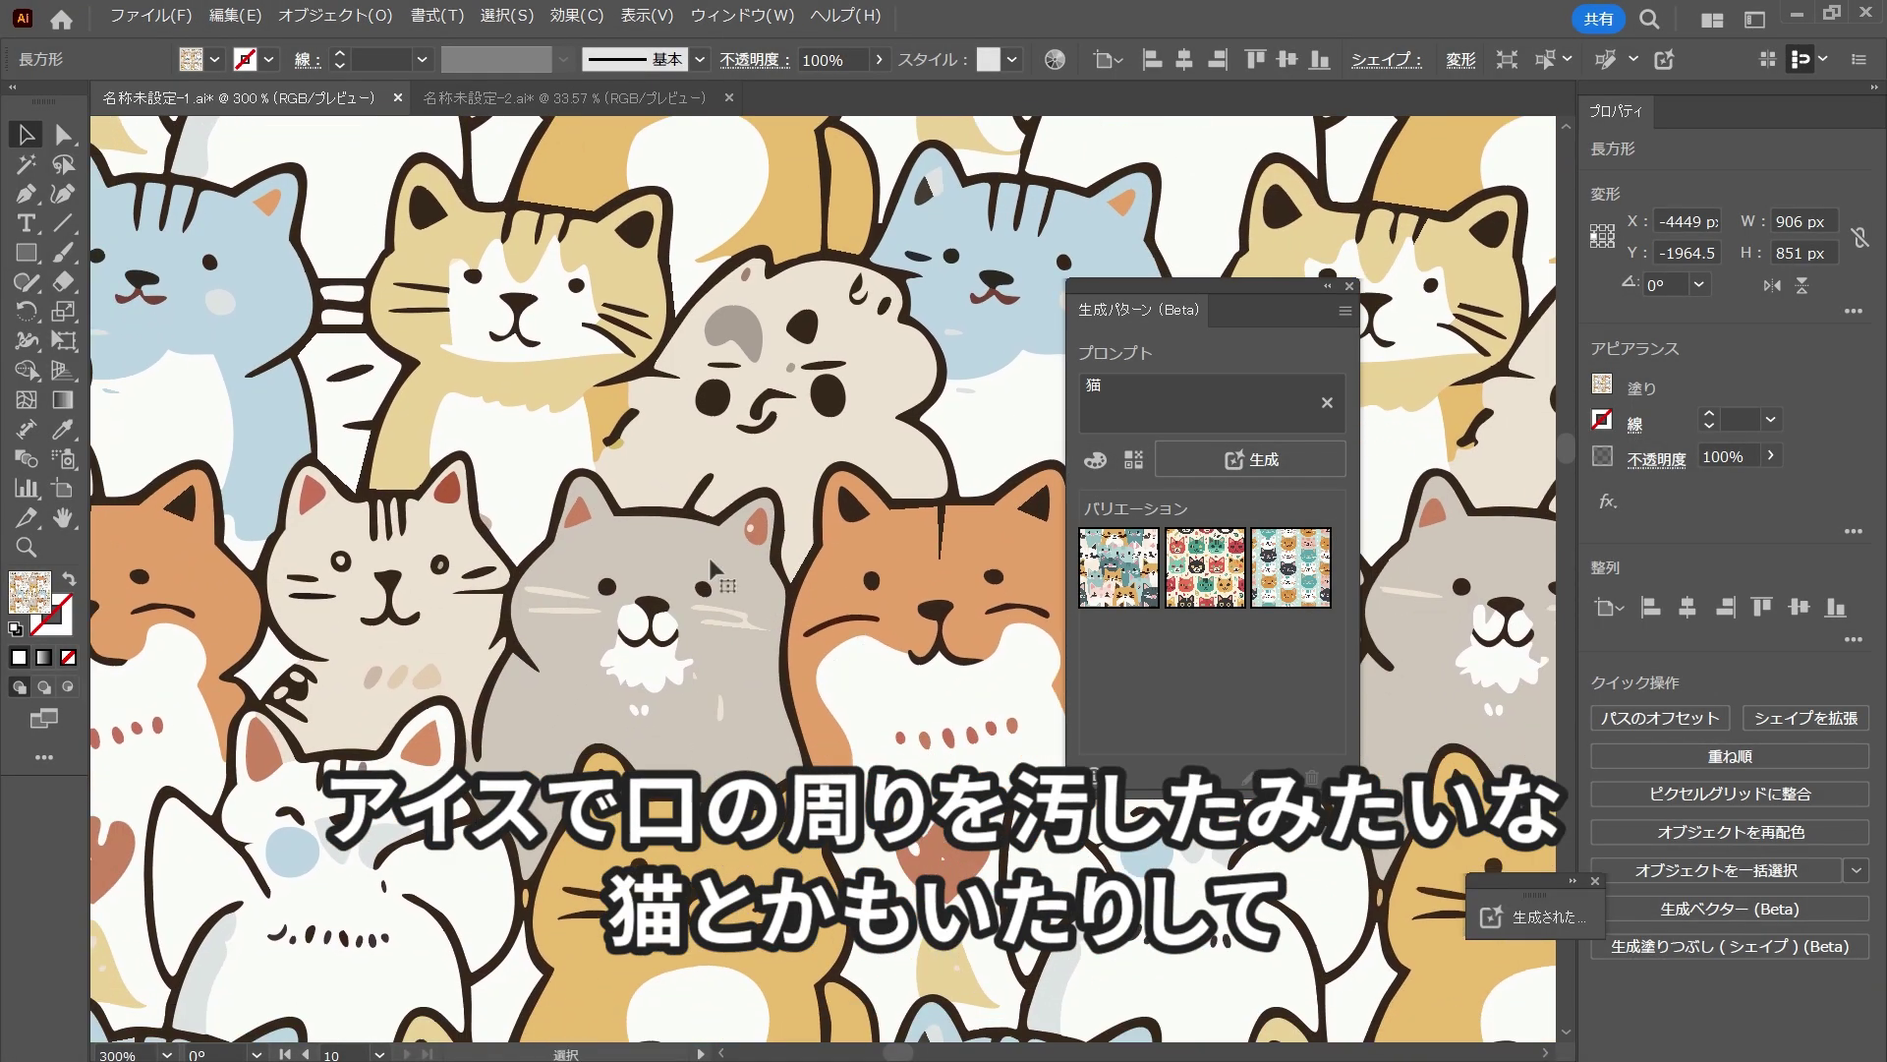
Step: Alt-drag a copy of the pink body silhouette to the right of the original
left_click_drag(523, 657, 949, 632)
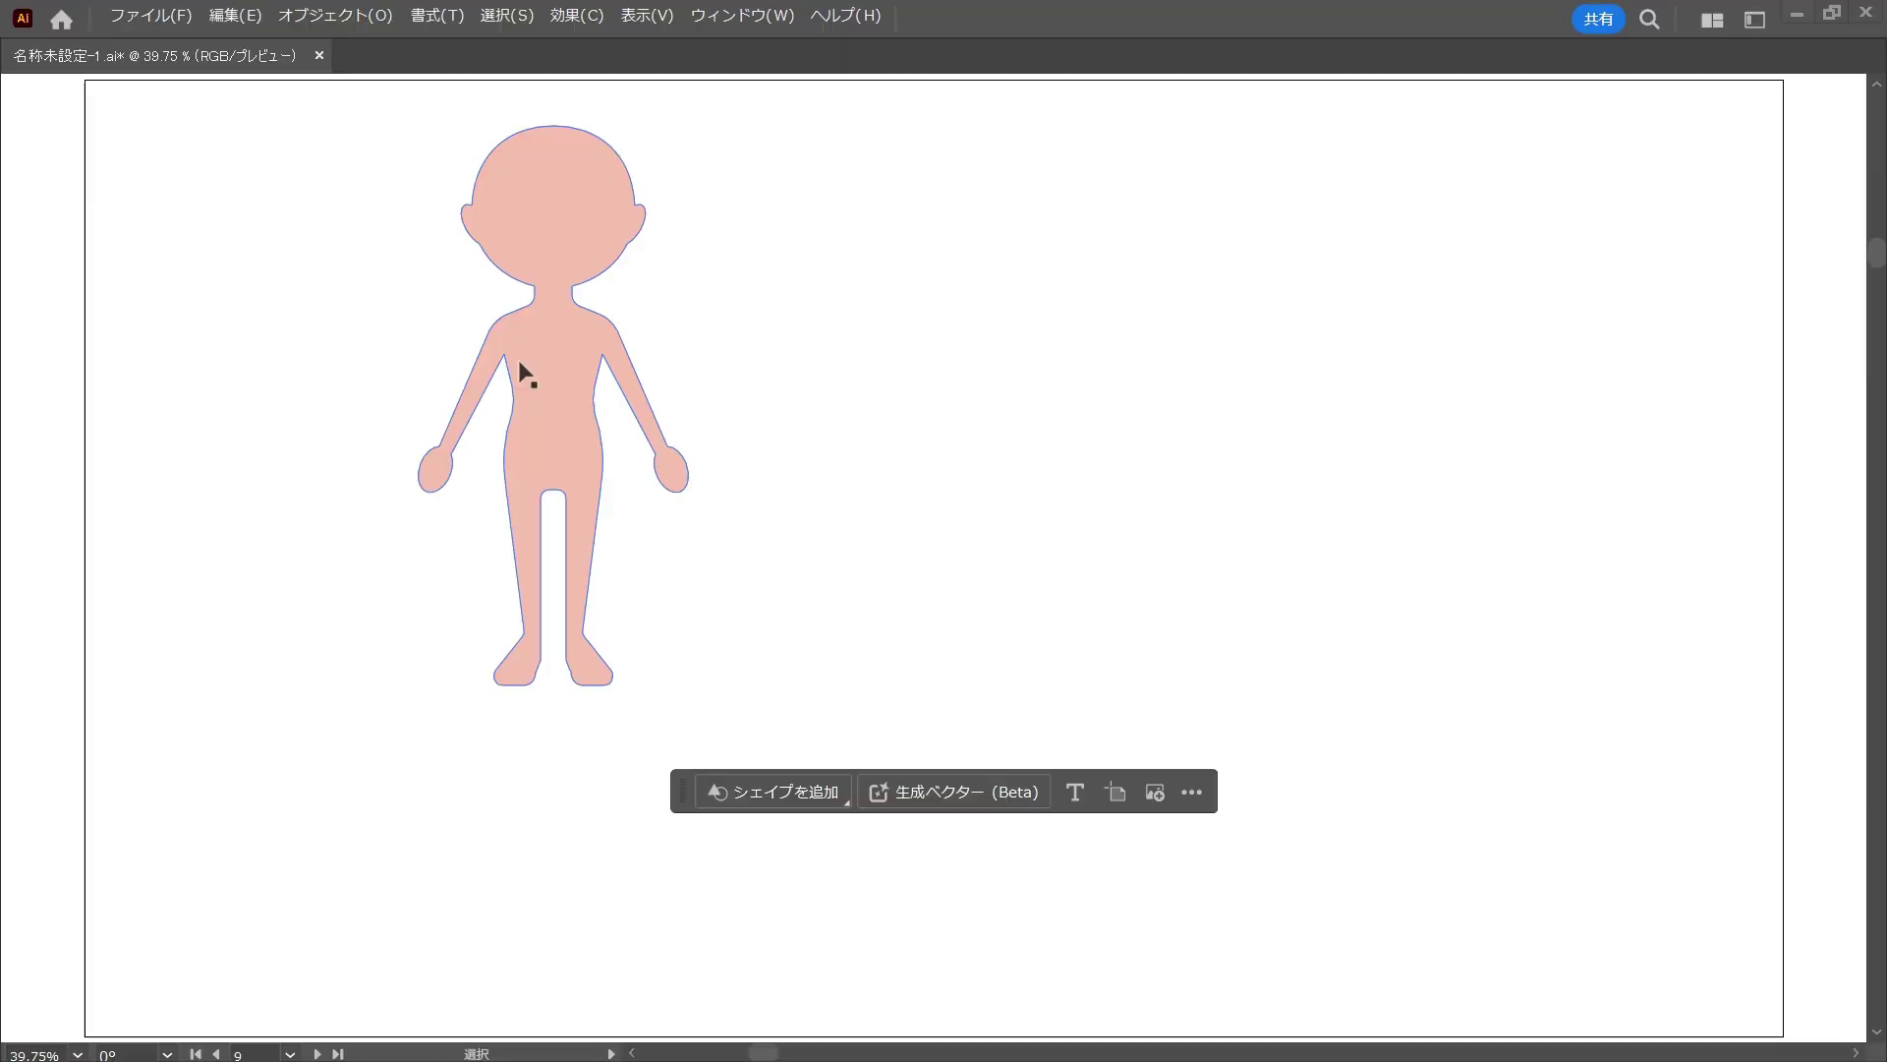
mouse_move(517, 360)
left_mouse_down()
mouse_move(759, 398)
mouse_move(1034, 409)
mouse_move(1005, 420)
left_mouse_up()
Step: Fill the copied silhouette using Generative Shape Fill with the prompt スーツ姿の女性
left_click(800, 792)
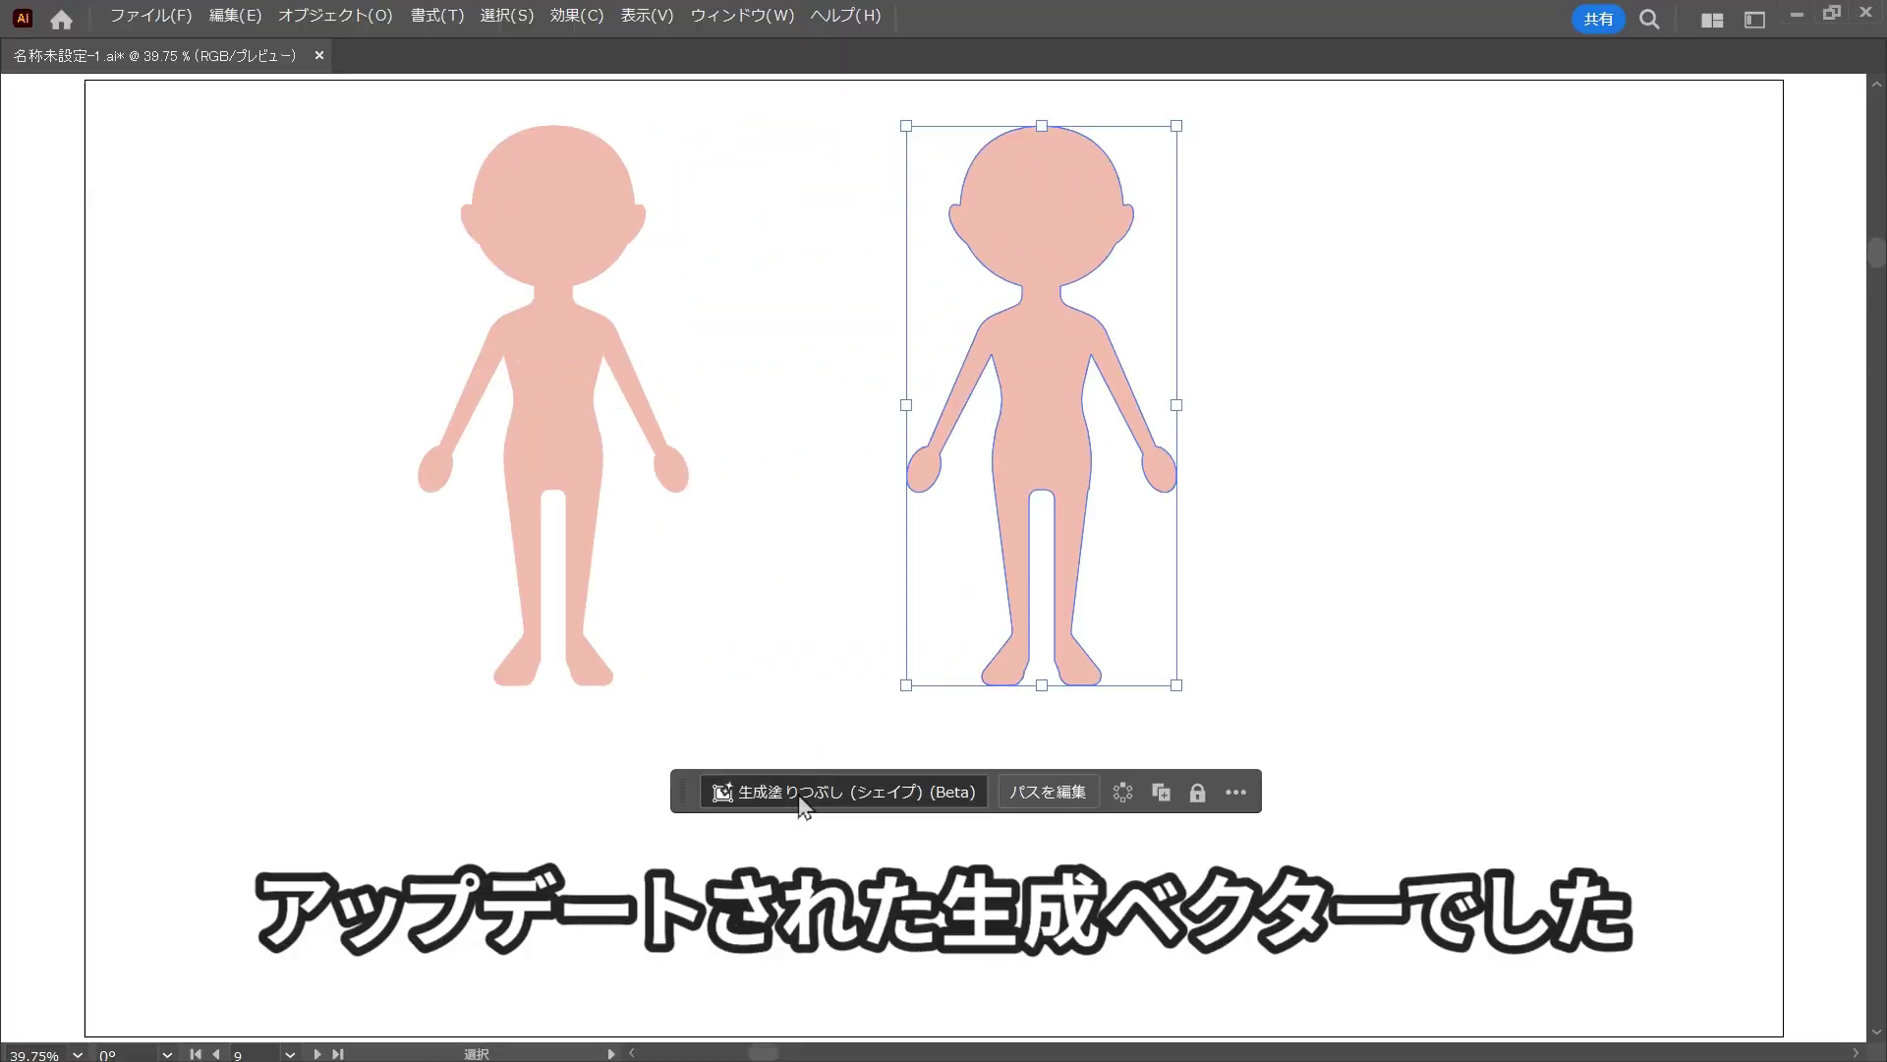
type("スーツ姿の女性")
left_click(802, 797)
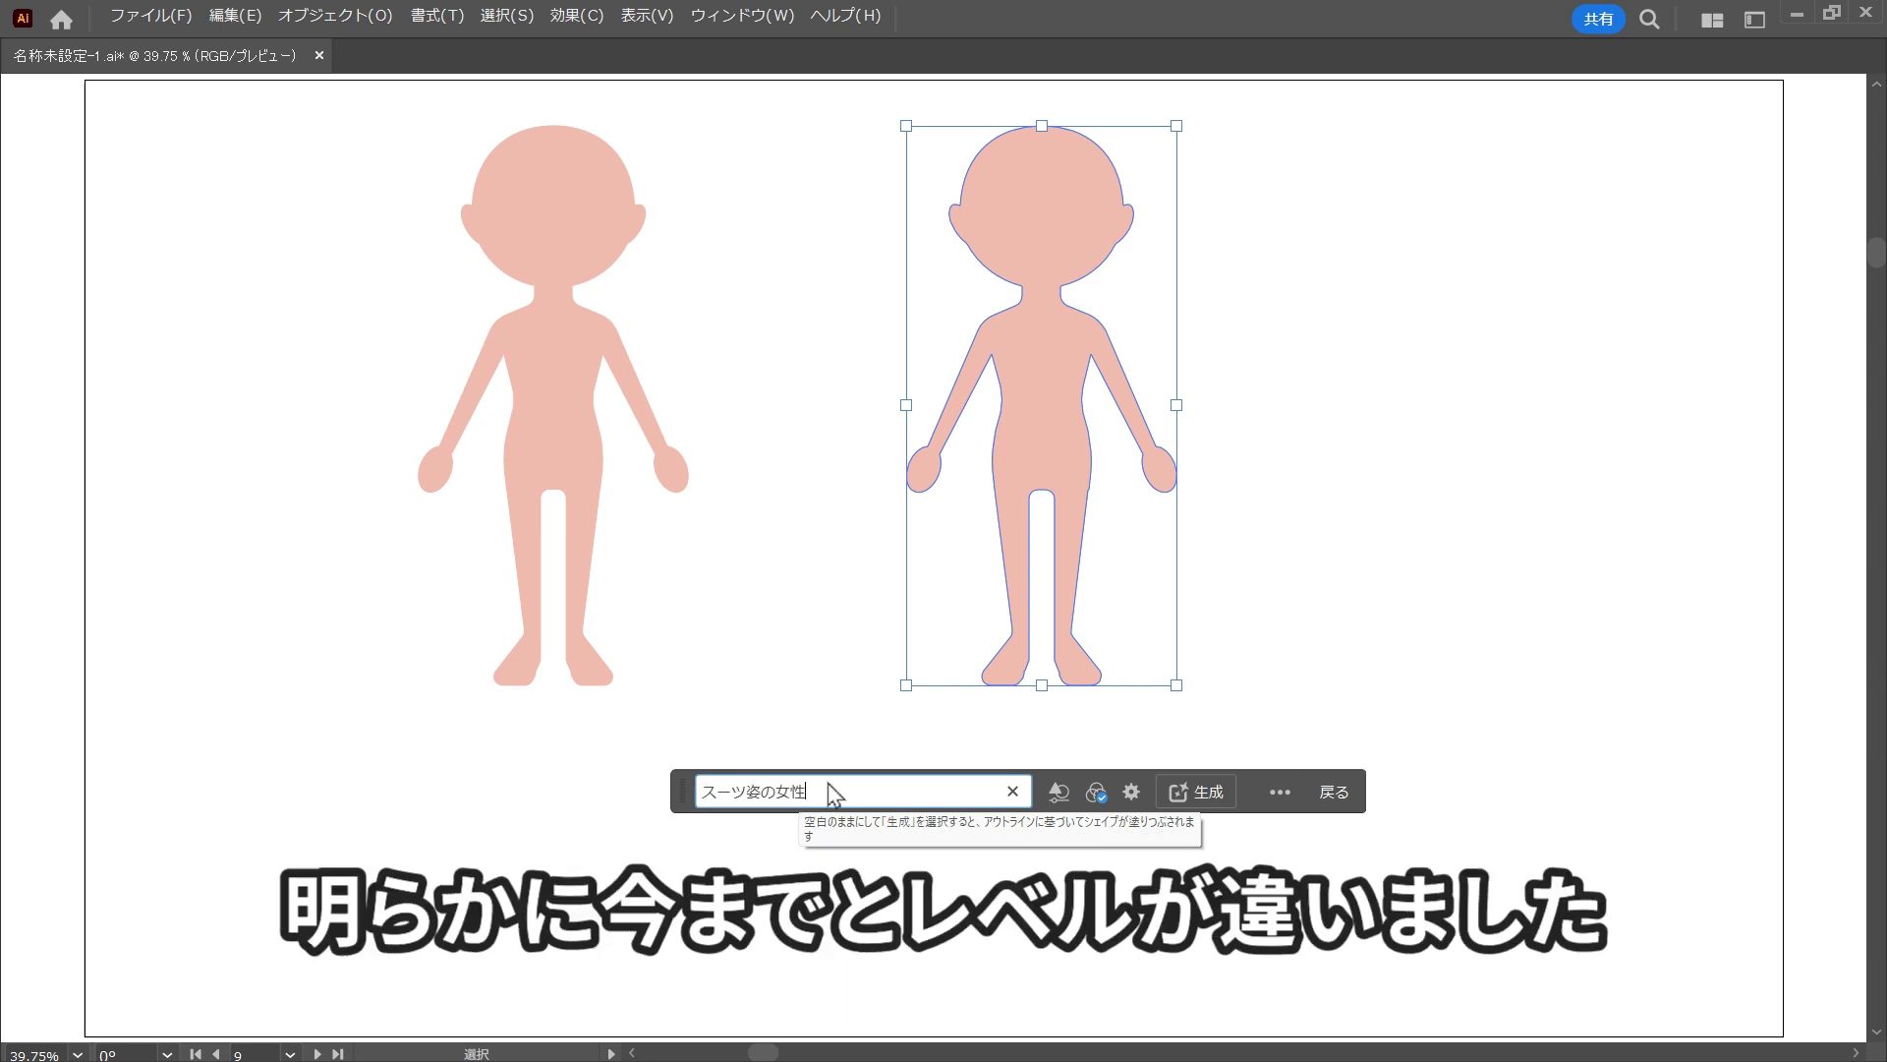
left_click(1198, 801)
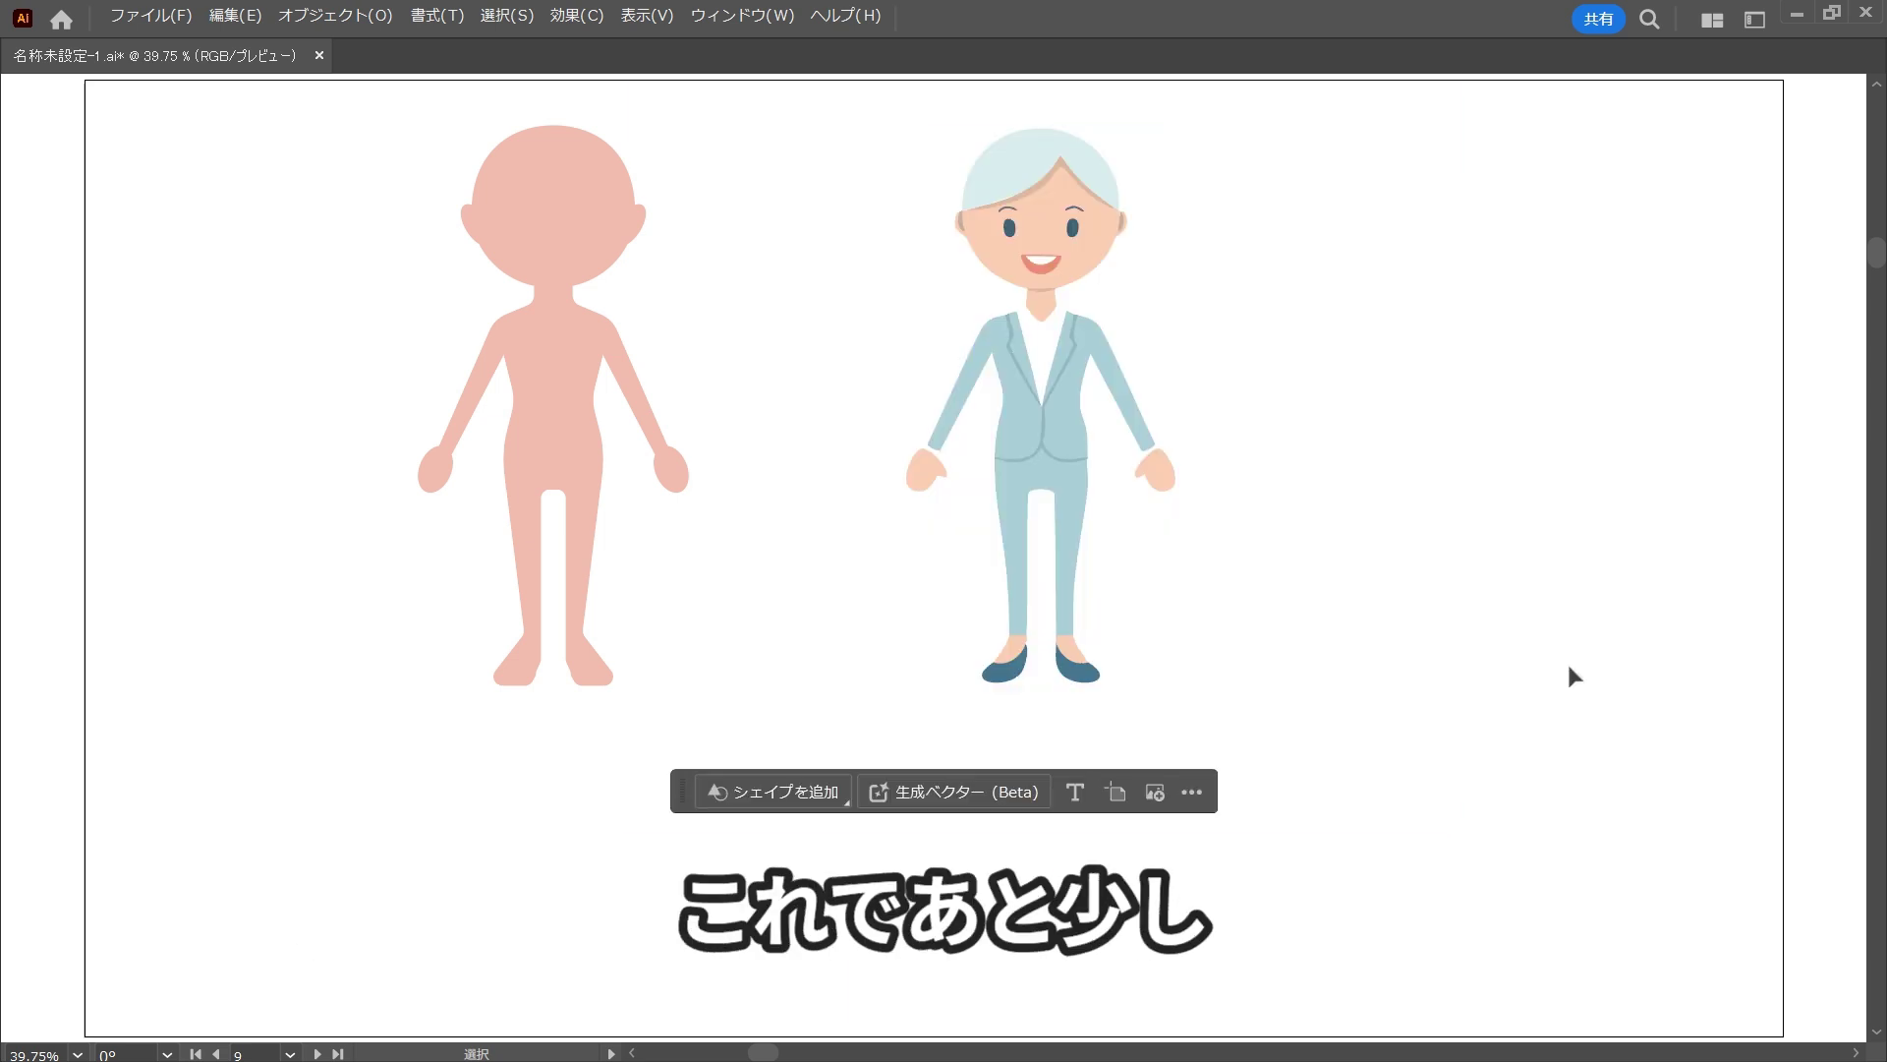
left_click(1337, 700)
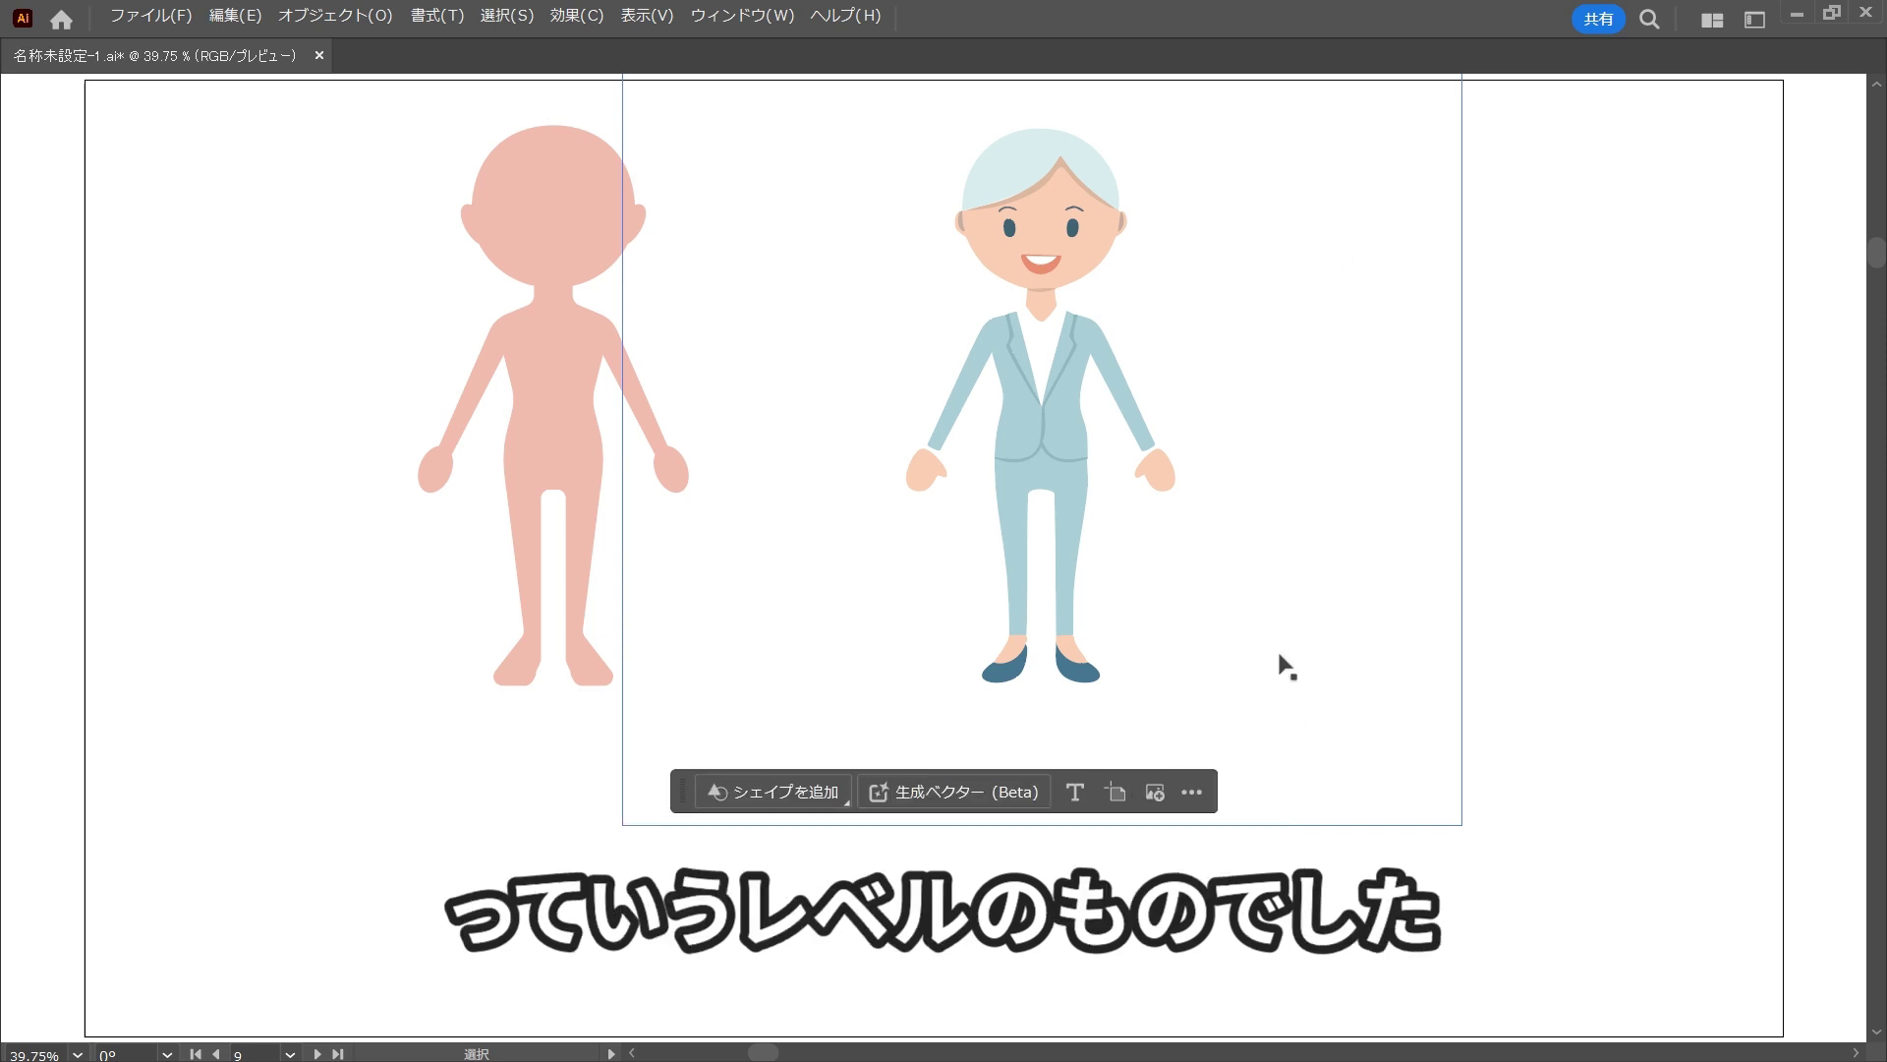
Step: Move the woman's left arm up and rotate it into a raised, waving pose
left_click(965, 397)
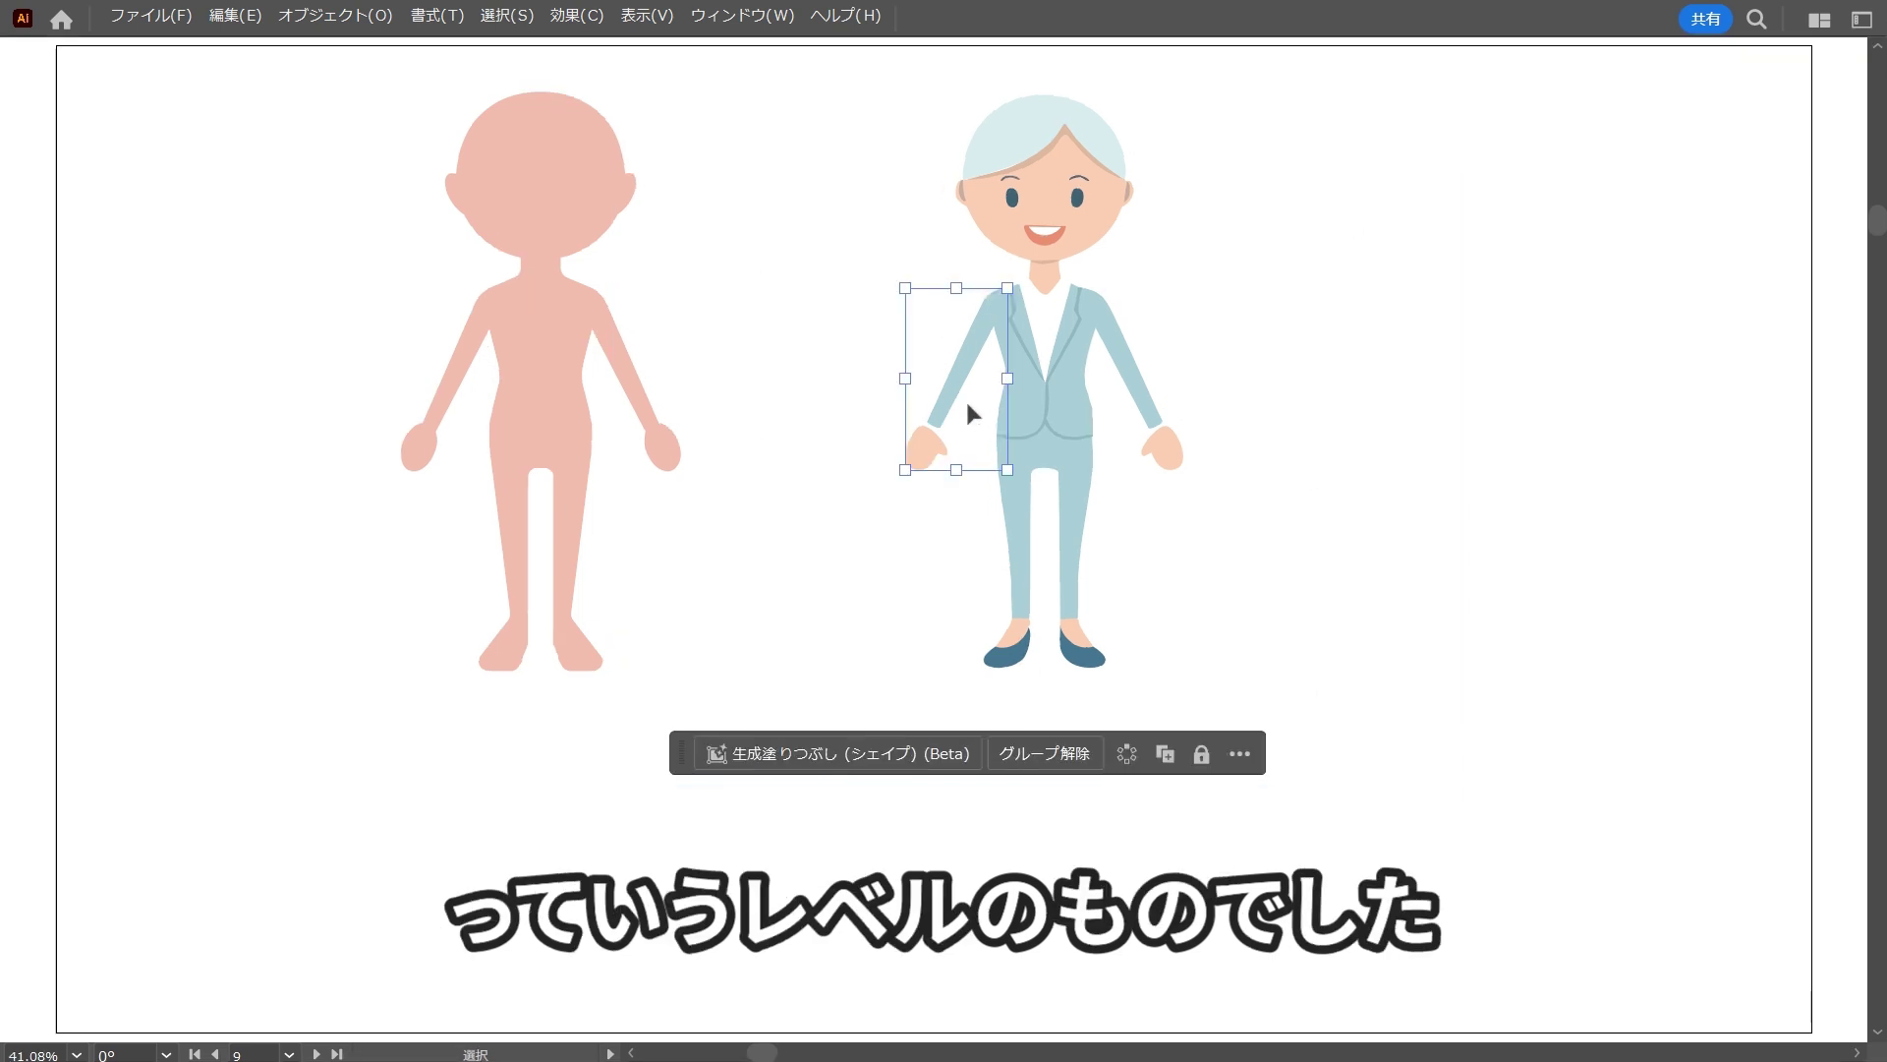
left_click_drag(1001, 462, 1646, 573)
left_click_drag(976, 398, 1445, 400)
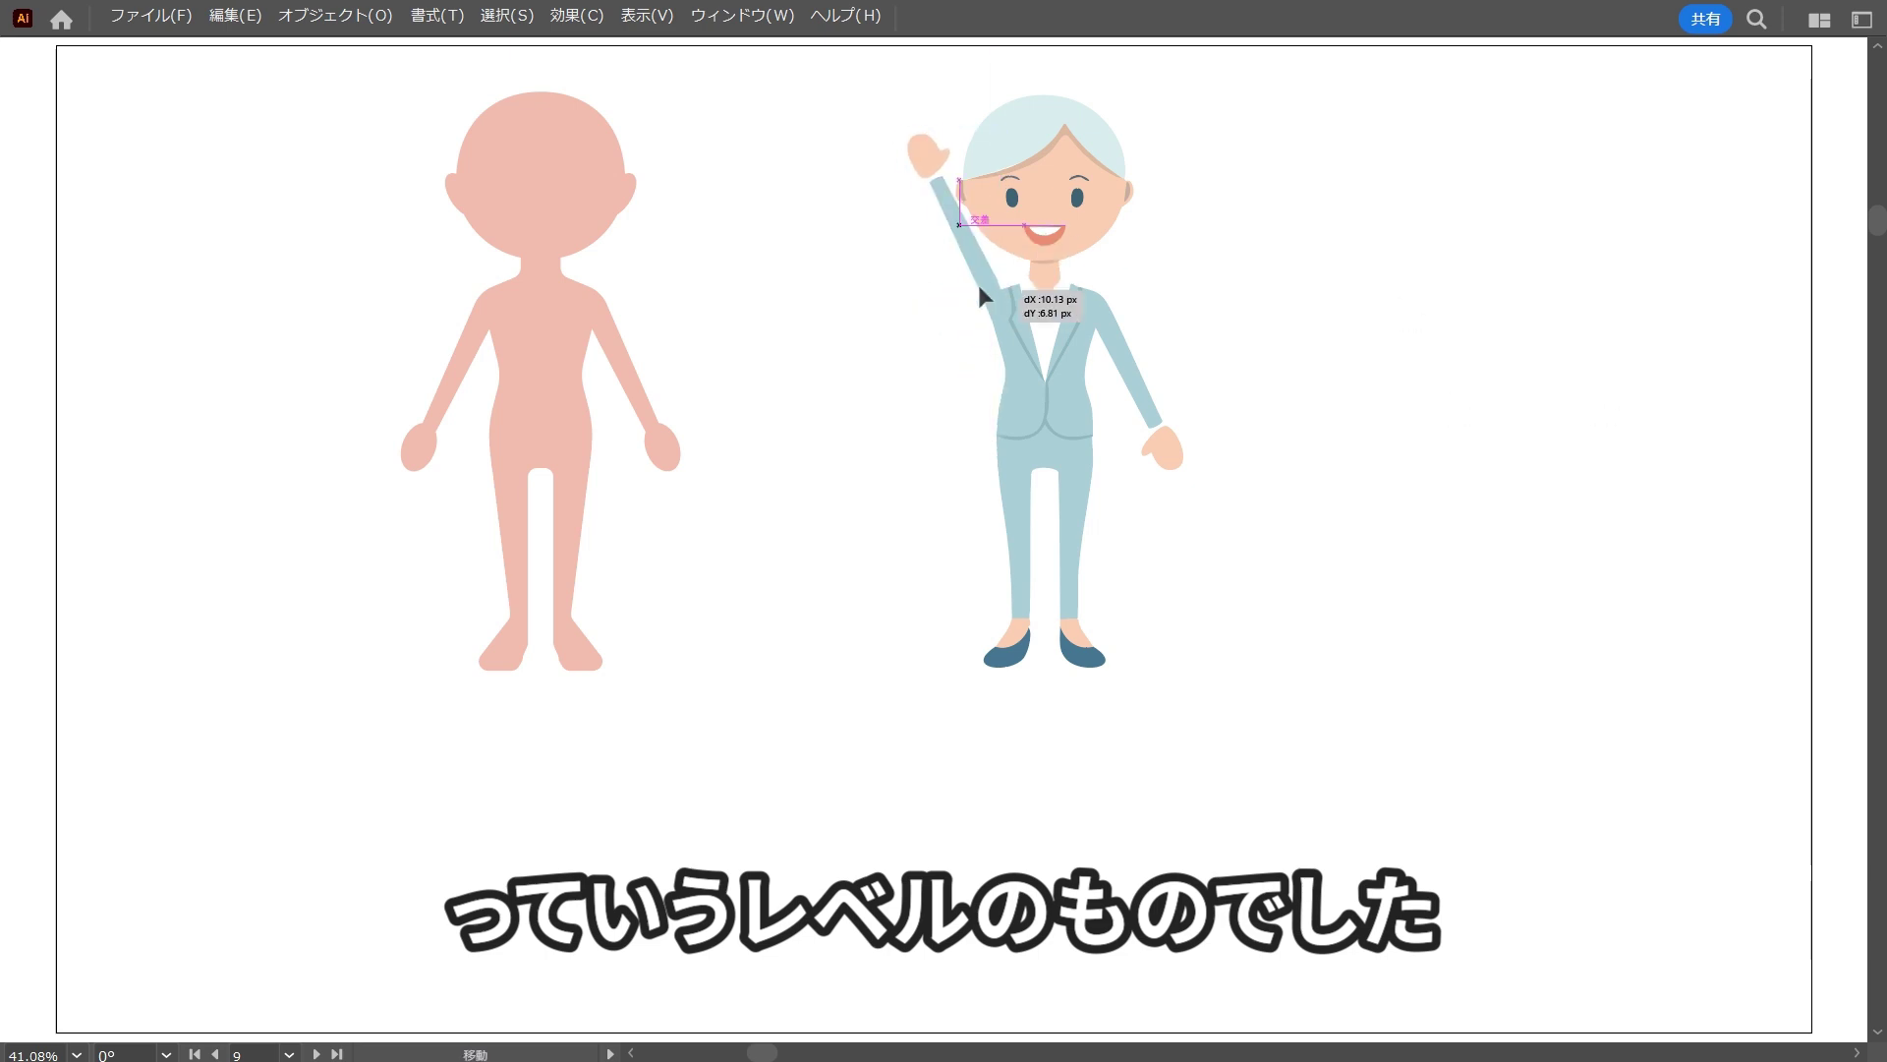
left_click_drag(836, 142, 902, 106)
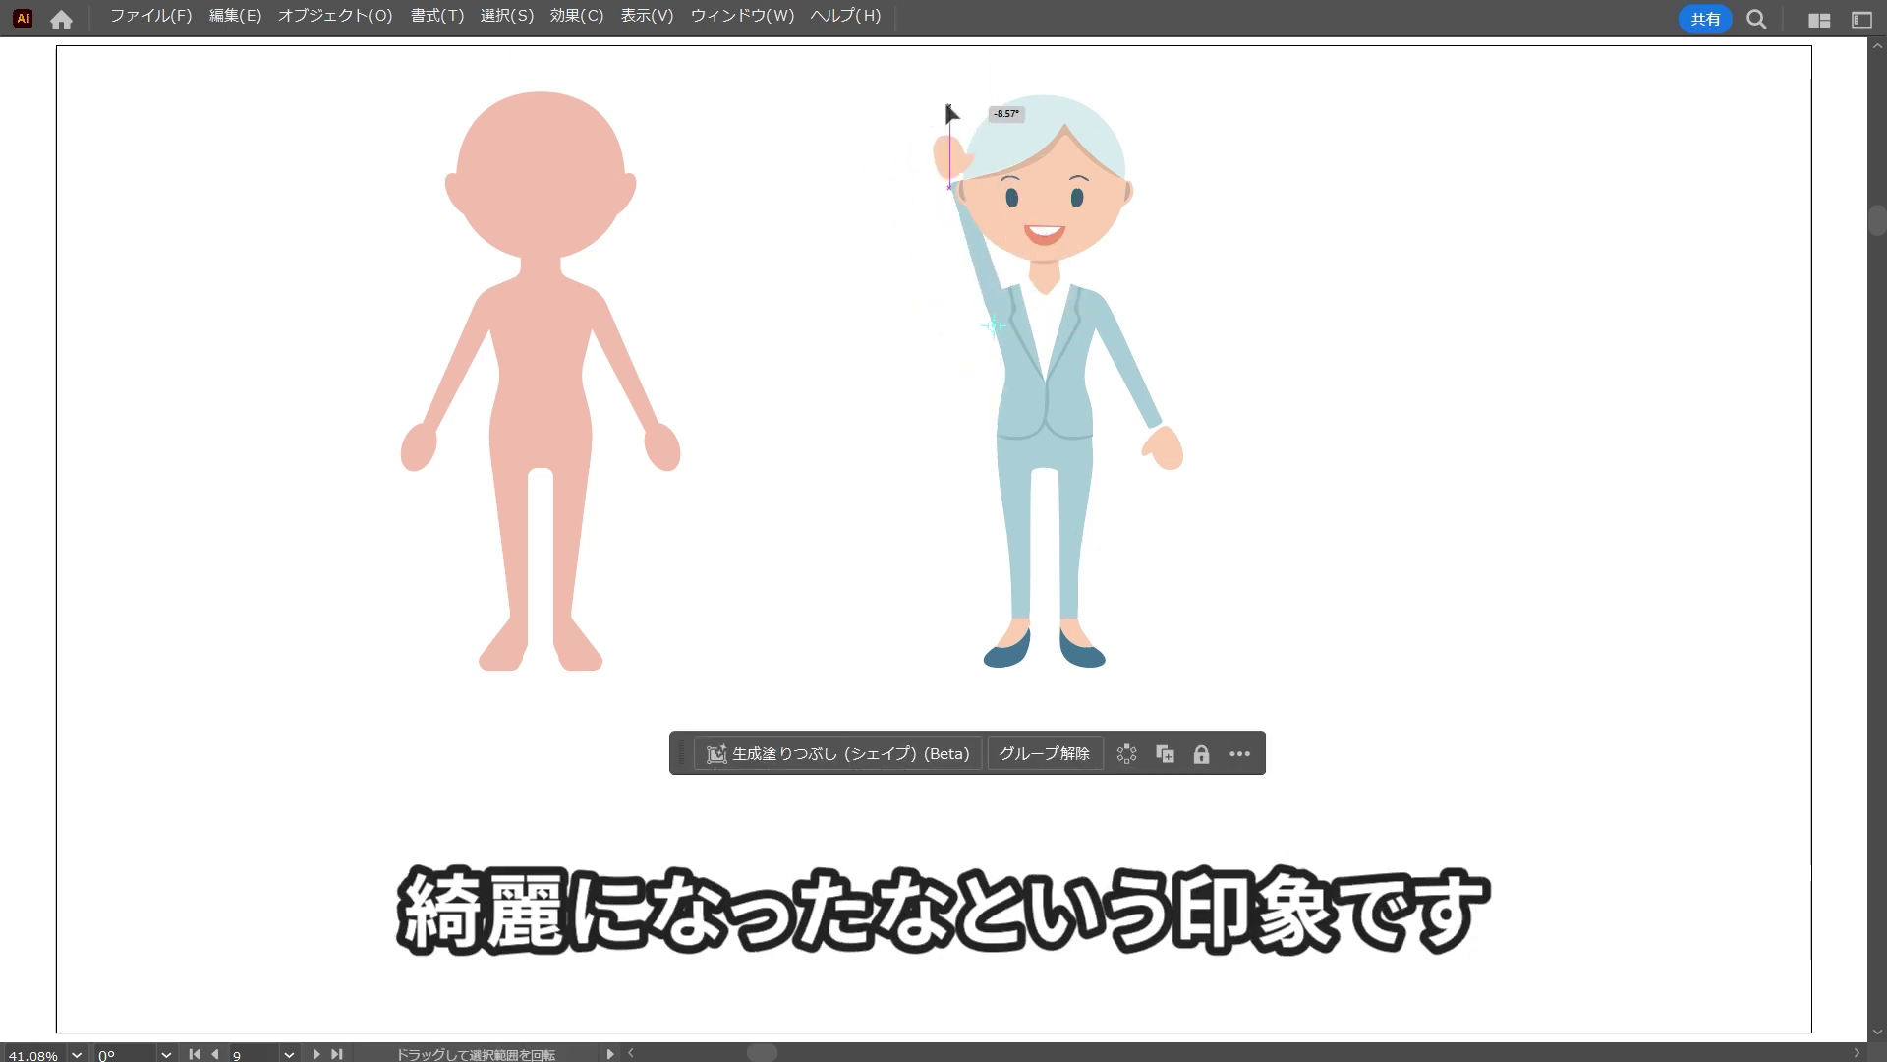